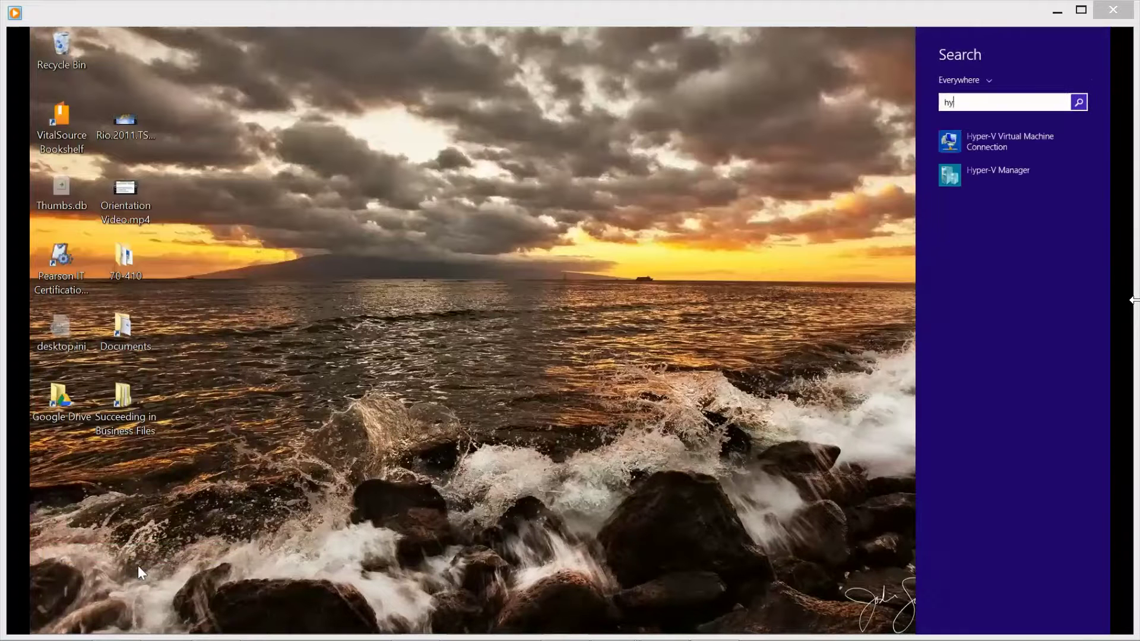
# Pin Hyper-V Manager from the 'hy' search results to the taskbar and return to the desktop.
pyautogui.press('Down')
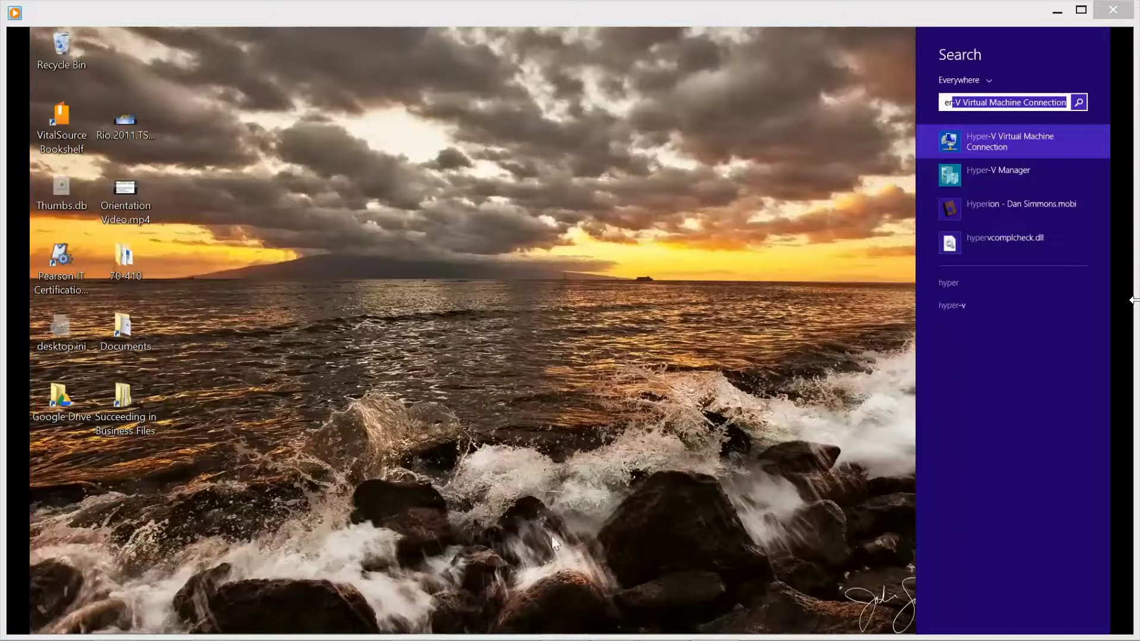
pyautogui.rightClick(993, 177)
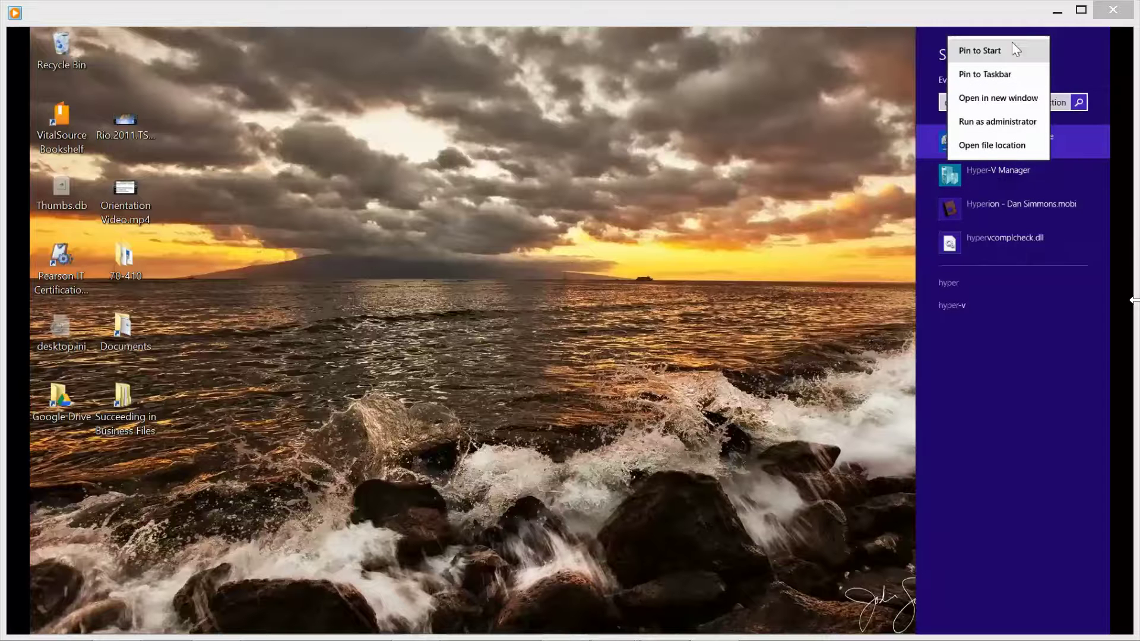
pyautogui.click(1004, 76)
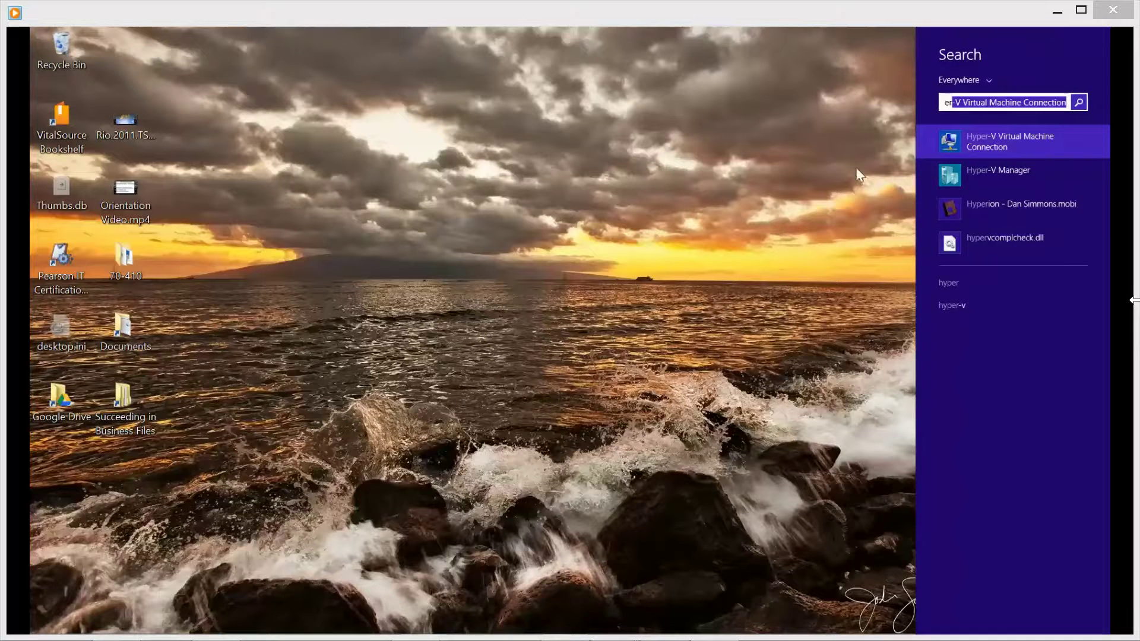
pyautogui.click(825, 195)
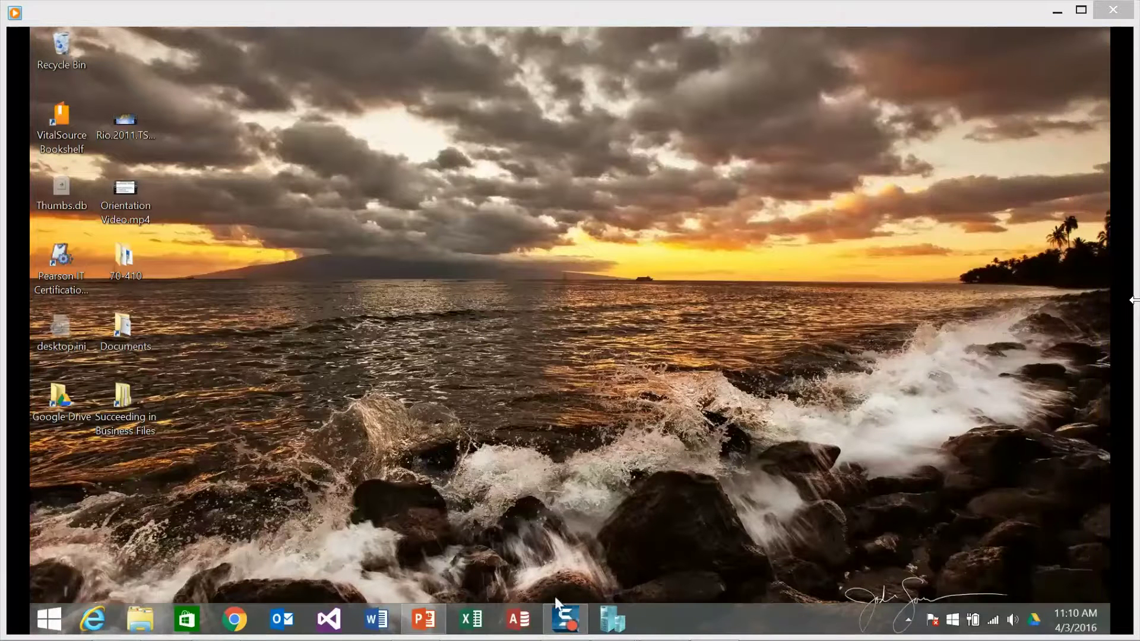
# Launch Hyper-V Manager from the taskbar, confirm it lists no virtual machines, and minimize it.
pyautogui.click(612, 621)
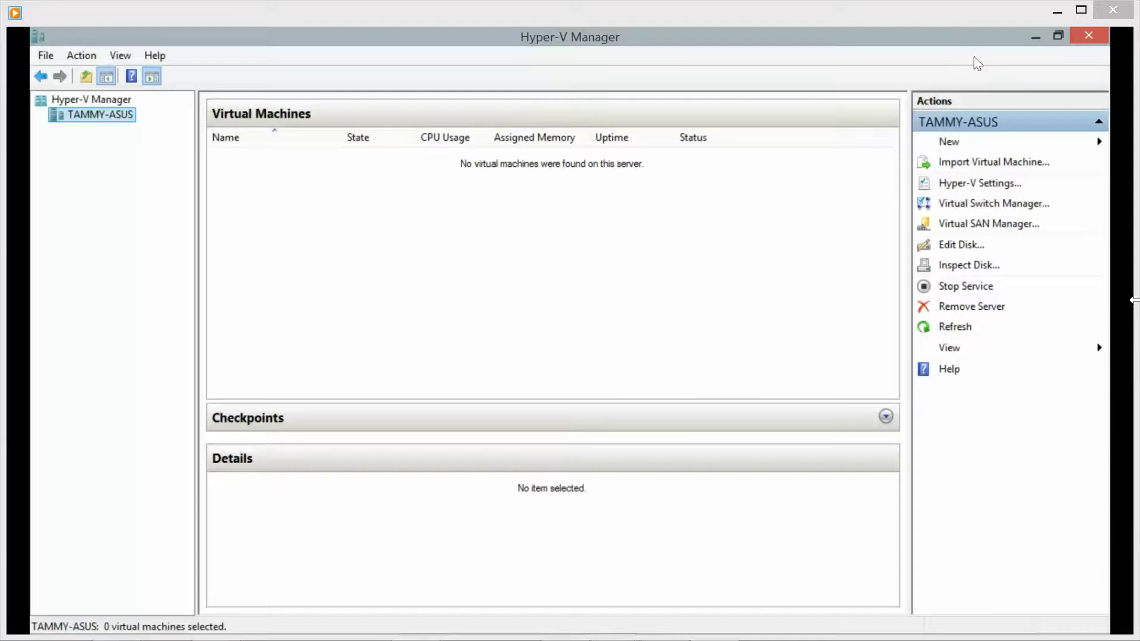
pyautogui.click(1033, 34)
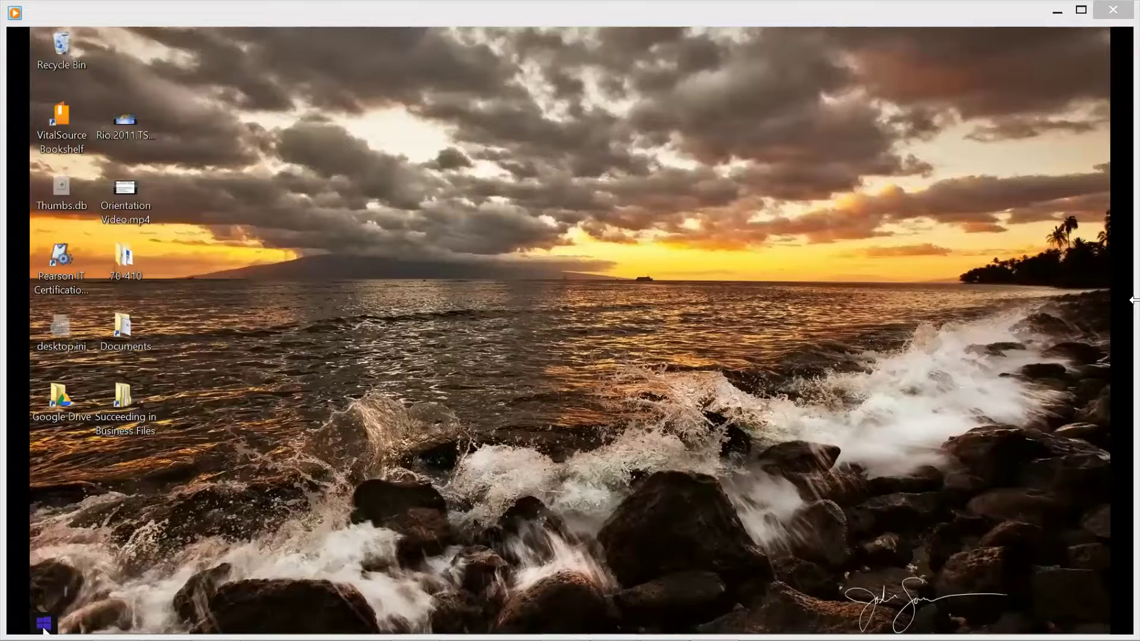
# Open File Explorer from the desktop taskbar.
pyautogui.click(43, 624)
pyautogui.click(44, 625)
pyautogui.rightClick(46, 627)
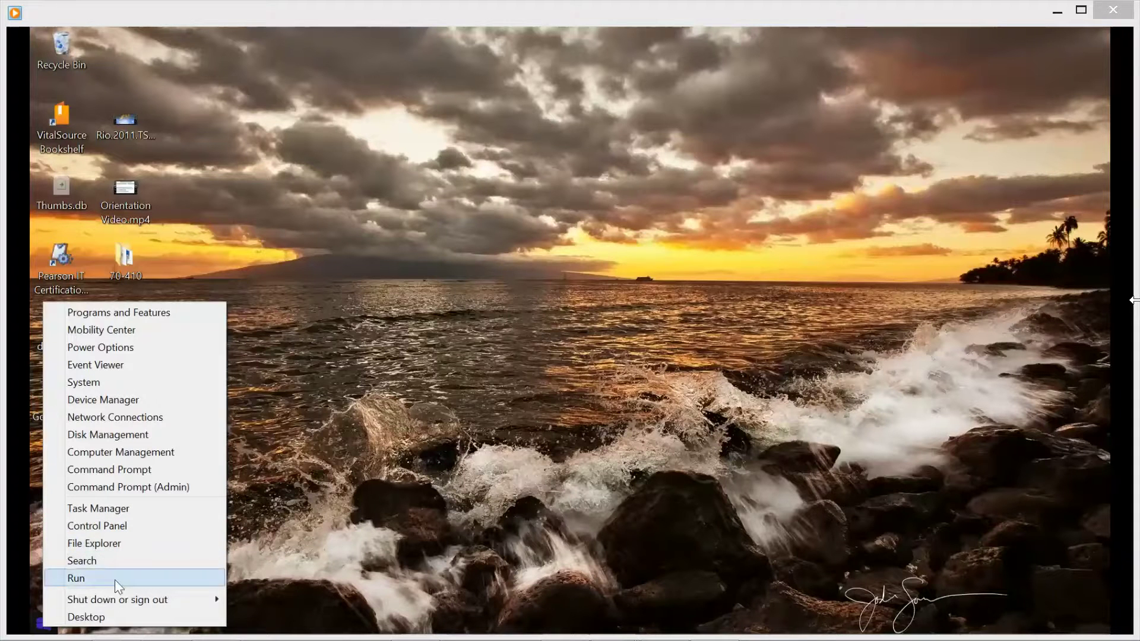
pyautogui.press('Escape')
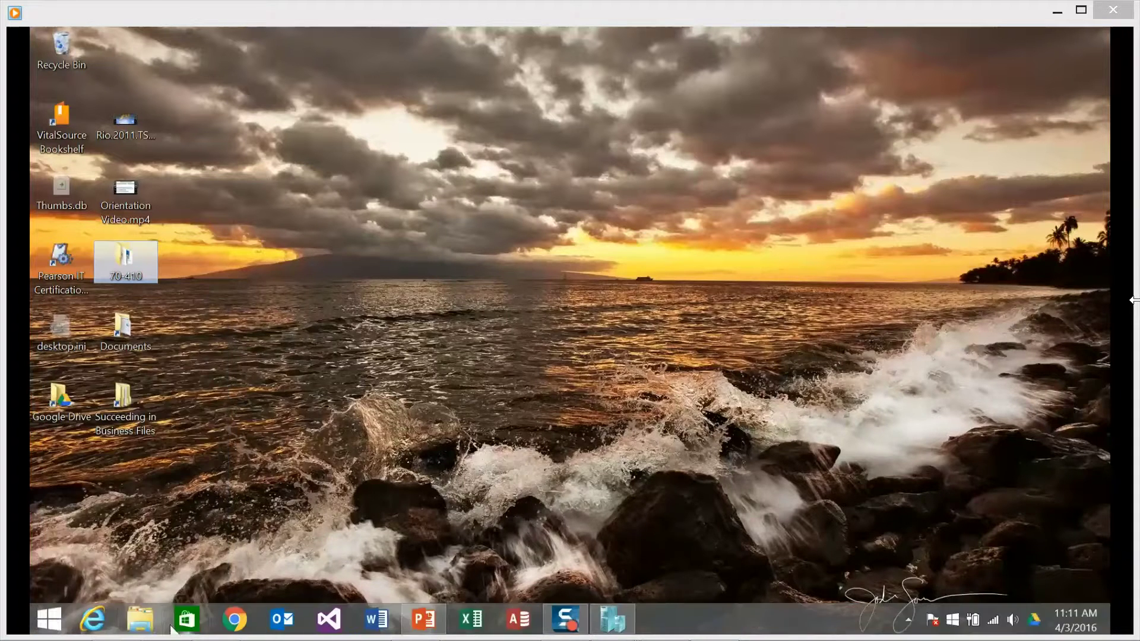
pyautogui.click(141, 621)
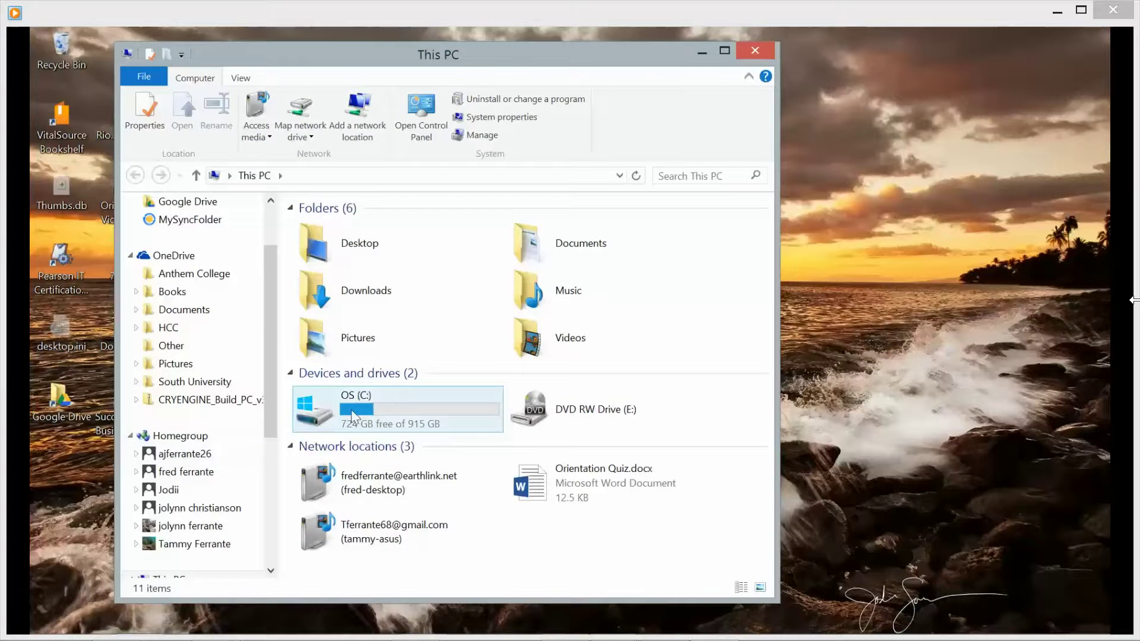
# Create a new folder named 'Virtual Machines' in Documents.
pyautogui.doubleClick(354, 417)
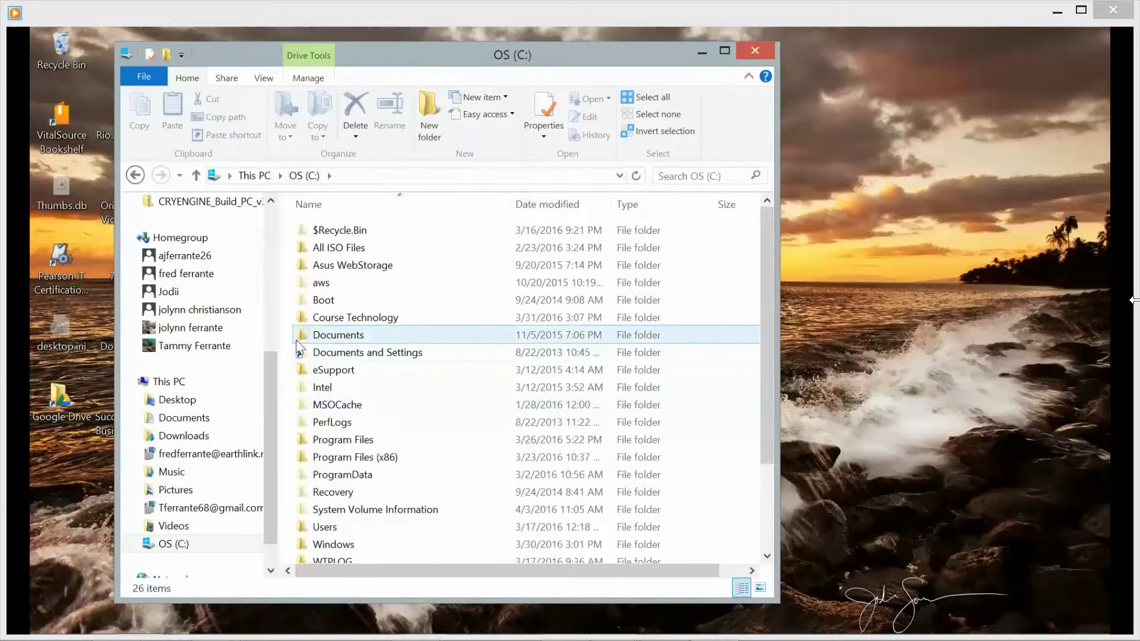
pyautogui.click(203, 423)
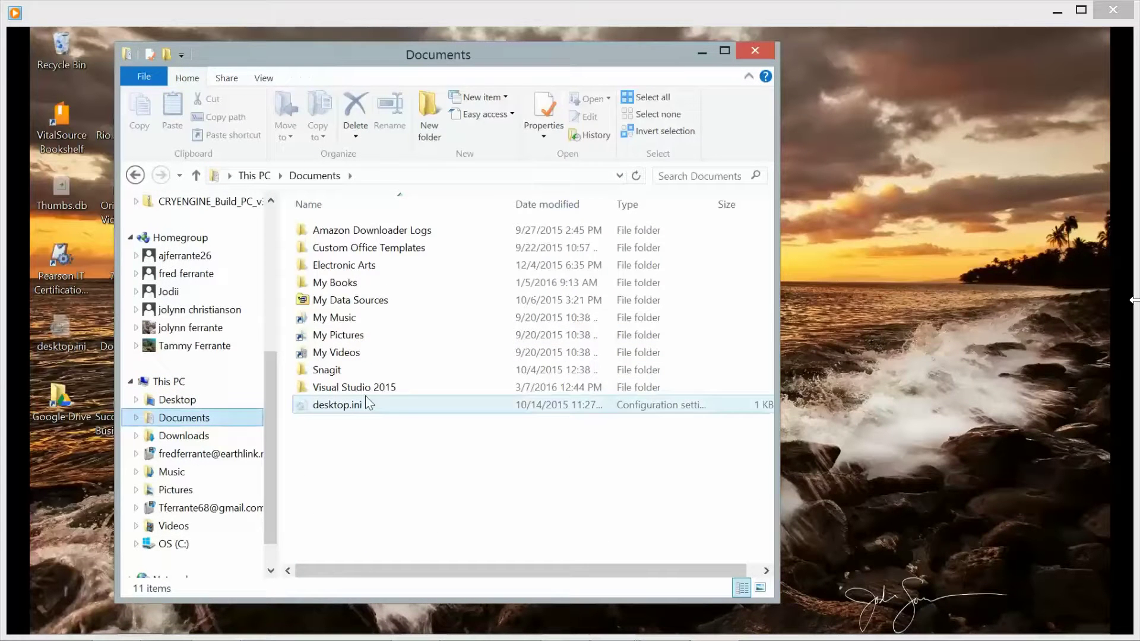
pyautogui.rightClick(345, 477)
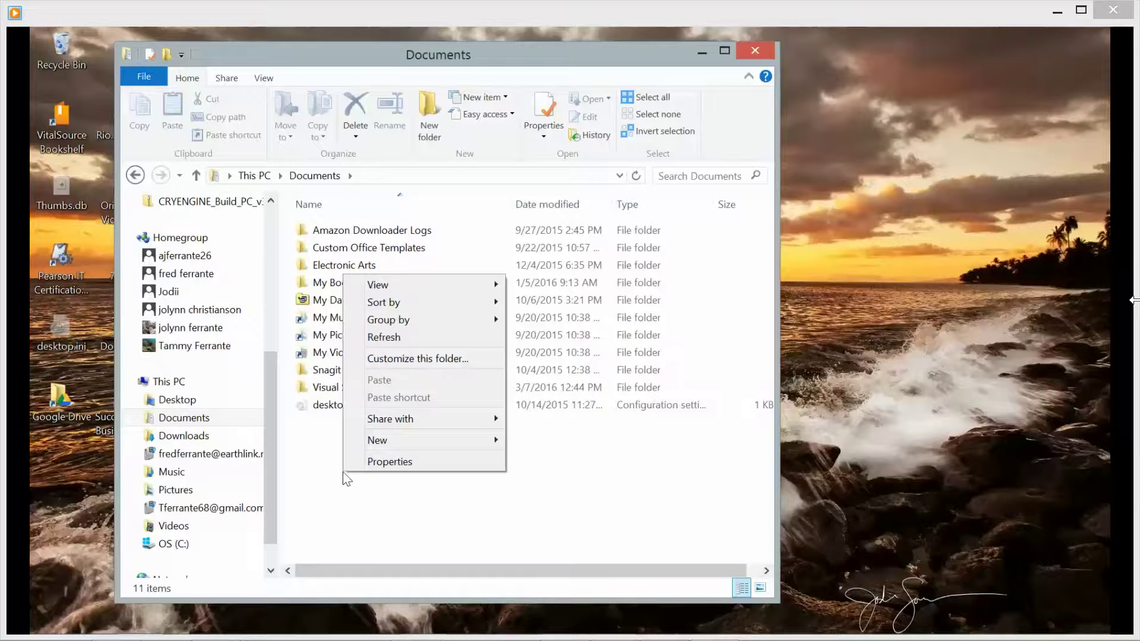
pyautogui.moveTo(427, 442)
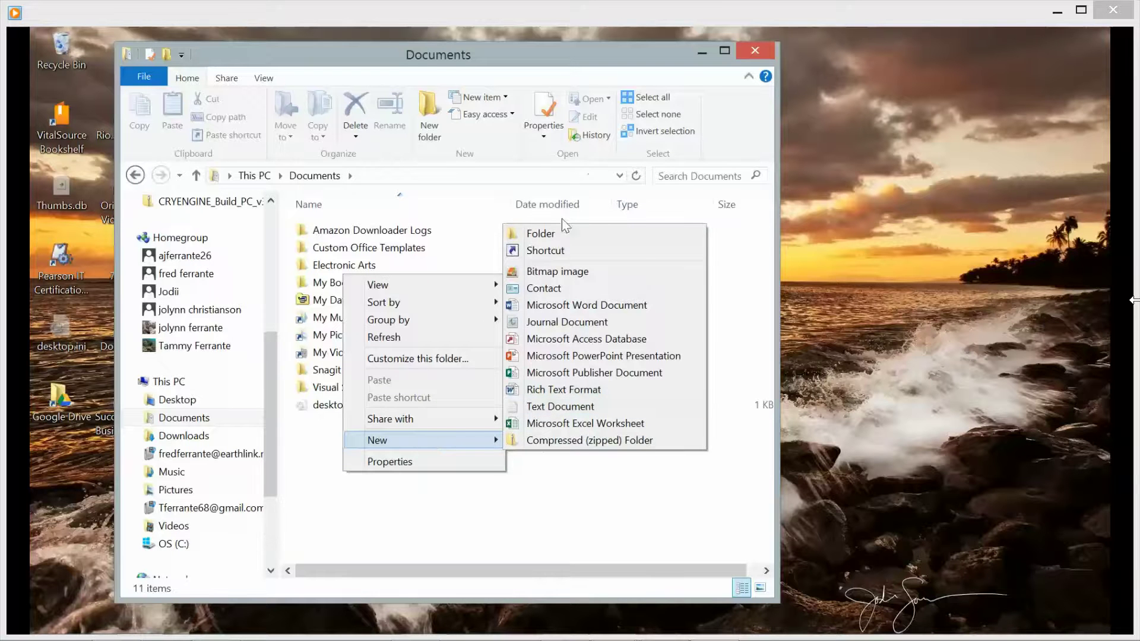
pyautogui.click(559, 234)
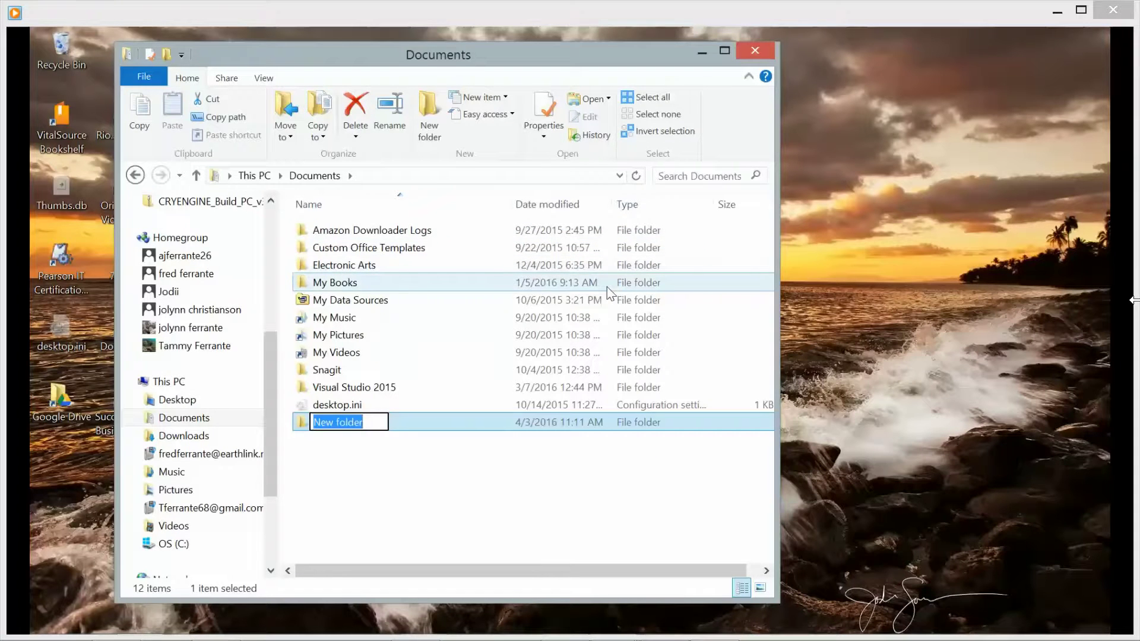
pyautogui.write('Virtual')
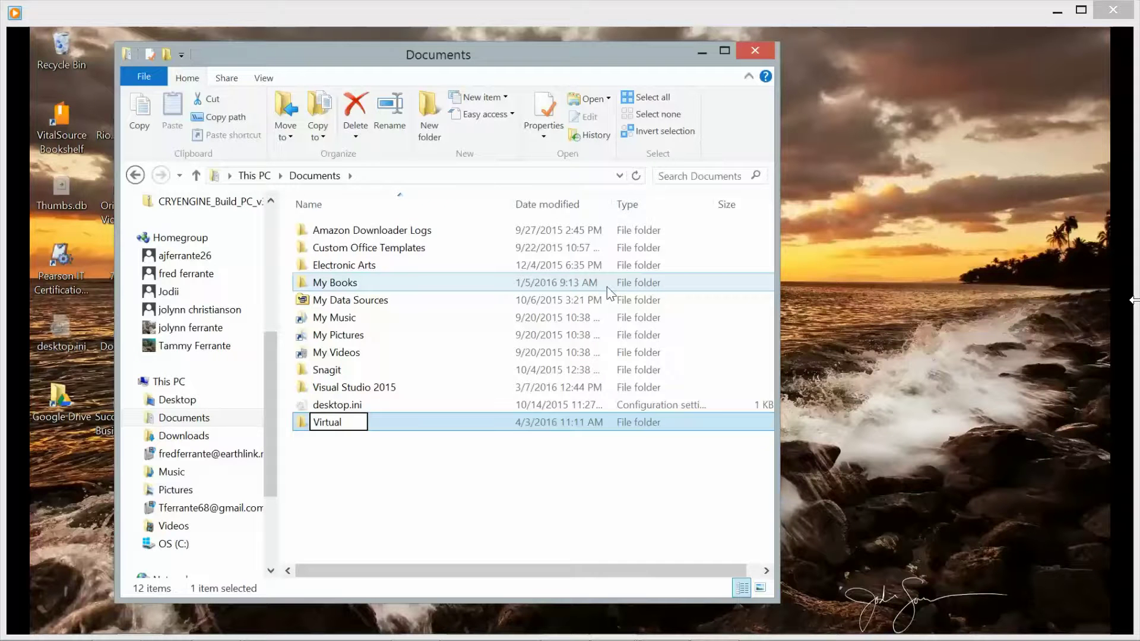
pyautogui.write(' Machine')
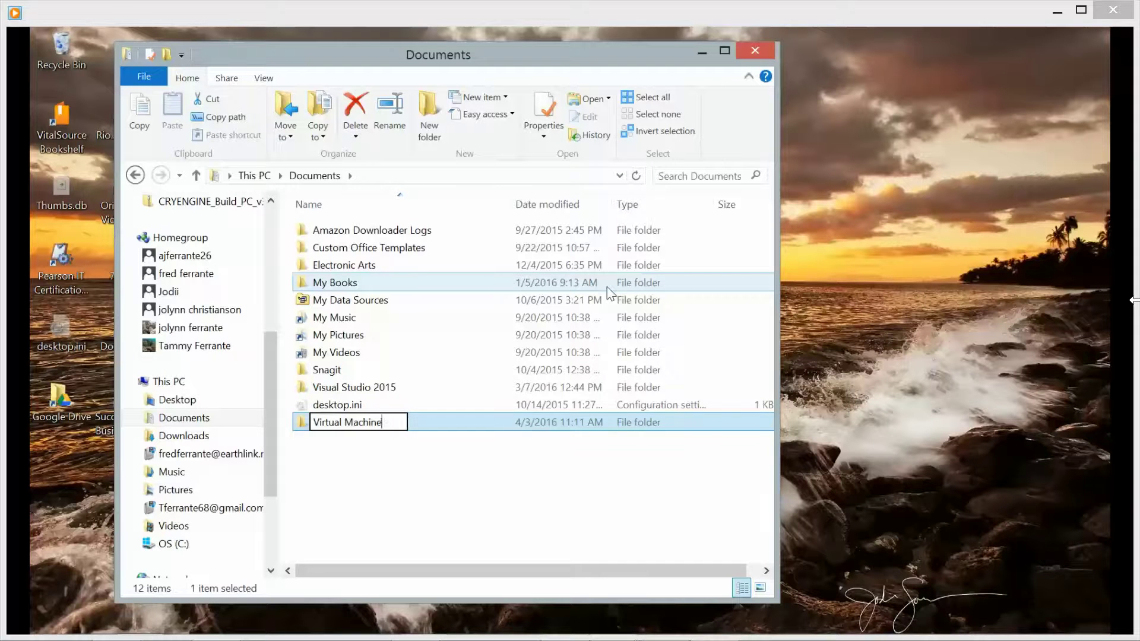
pyautogui.write('s')
pyautogui.press('Return')
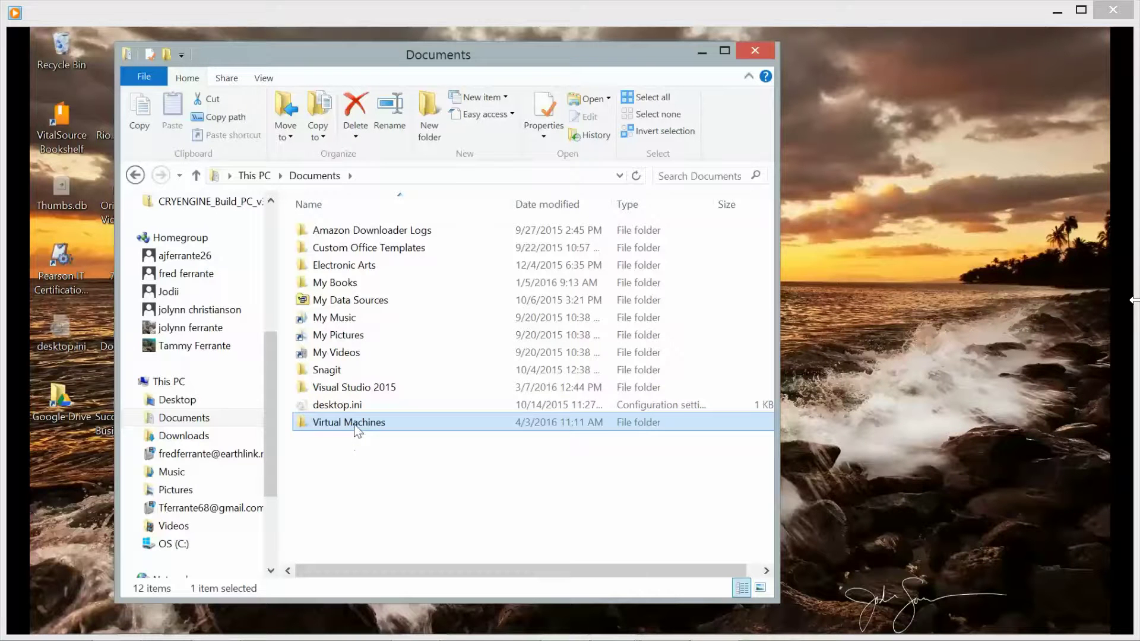
# Create a second new folder named 'Hard Disks' in Documents.
pyautogui.click(347, 454)
pyautogui.rightClick(348, 455)
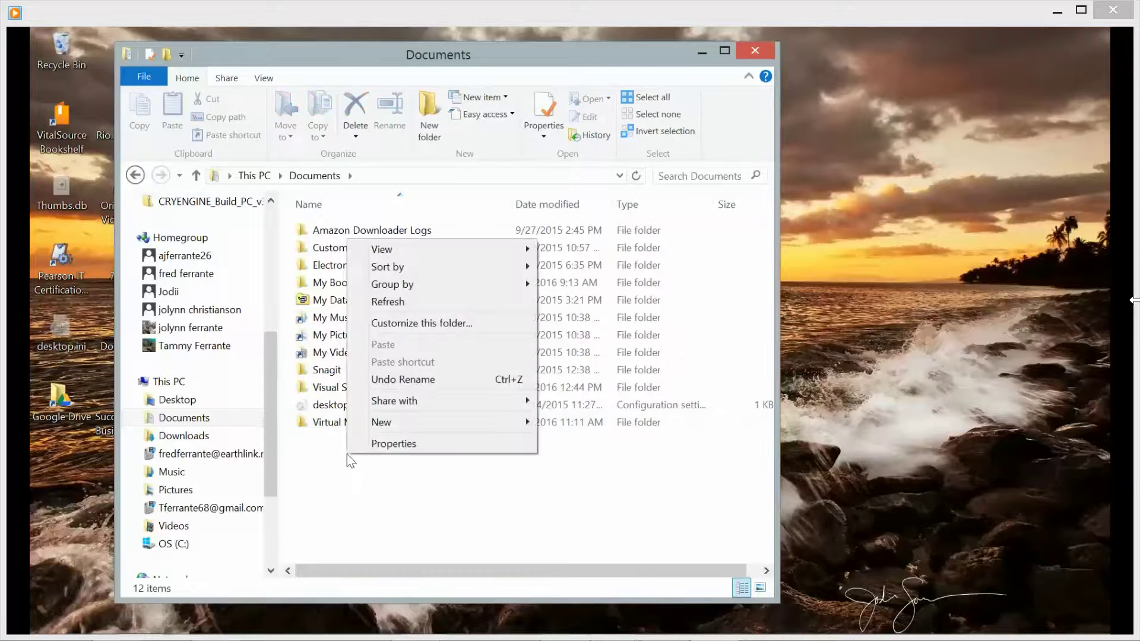
pyautogui.moveTo(385, 427)
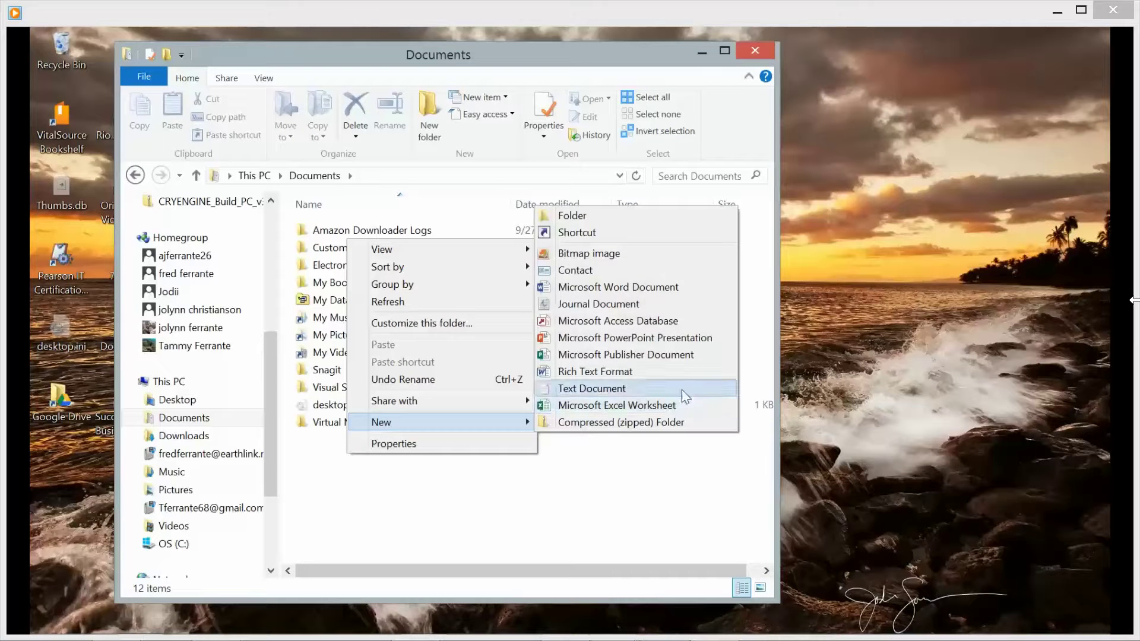
pyautogui.click(639, 219)
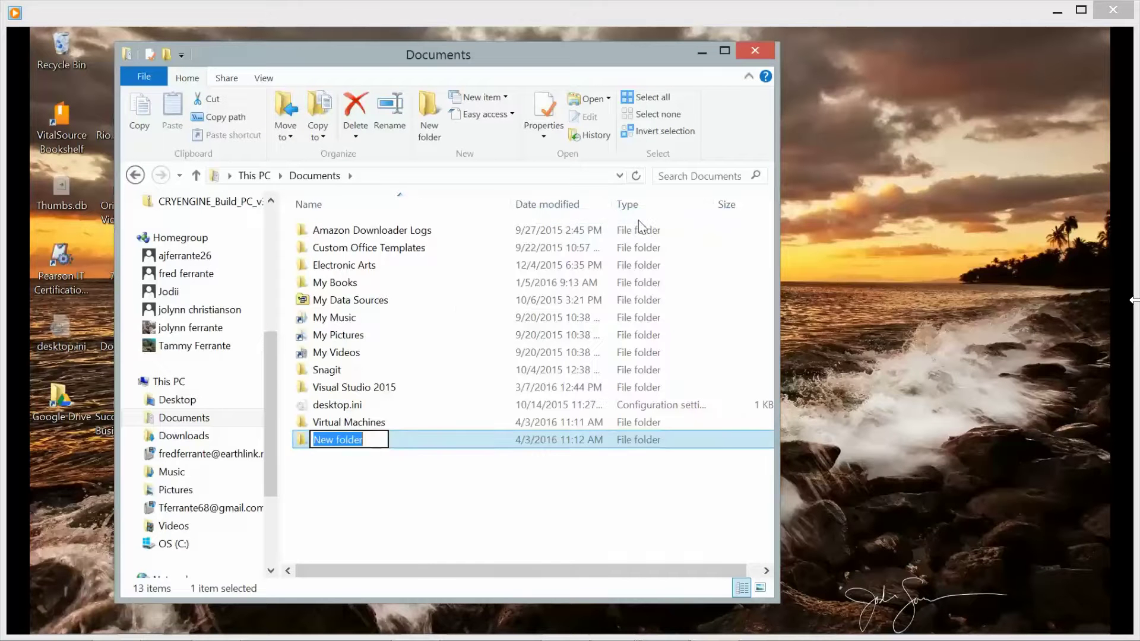
pyautogui.write('Hard D')
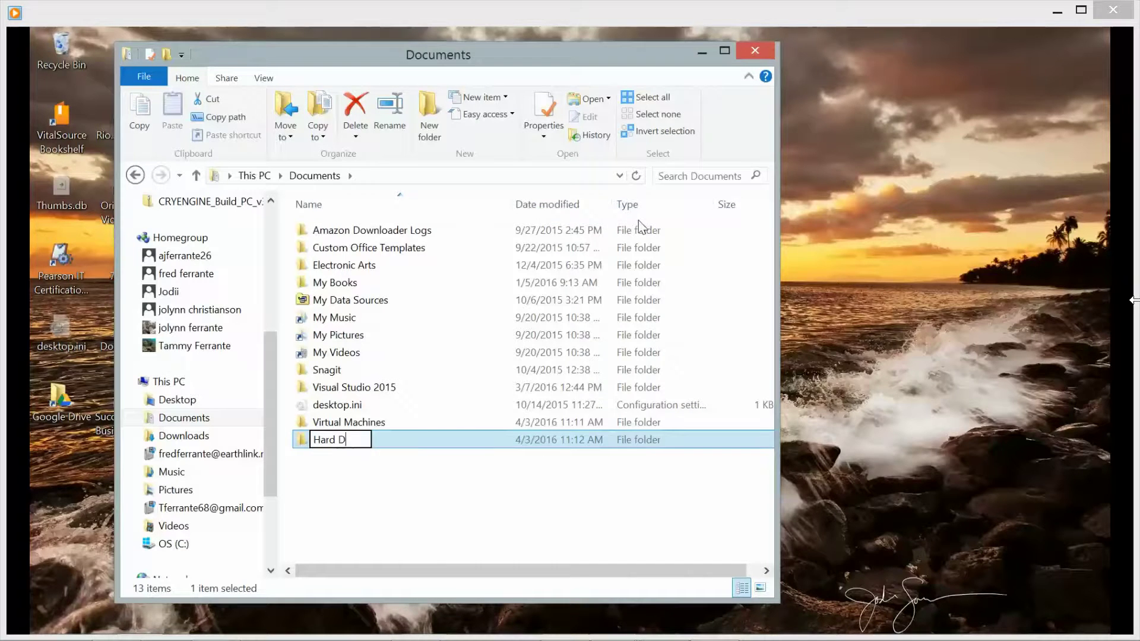
pyautogui.write('isks')
pyautogui.press('Return')
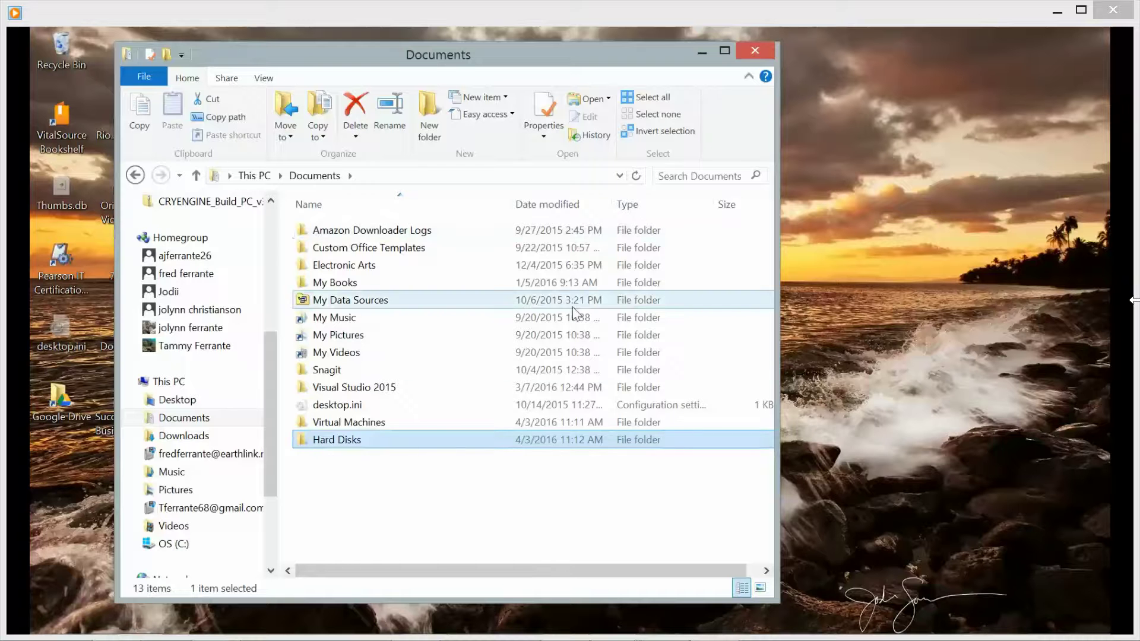
# Create a third folder named 'VM 70-410' in Documents.
pyautogui.rightClick(344, 464)
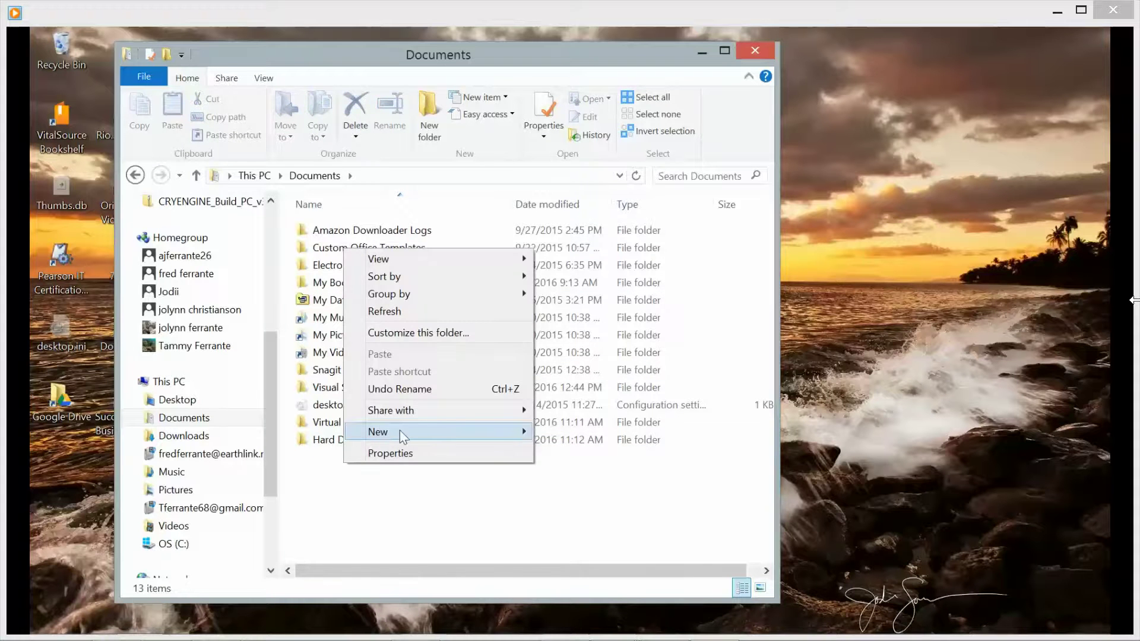
pyautogui.moveTo(400, 431)
pyautogui.click(585, 225)
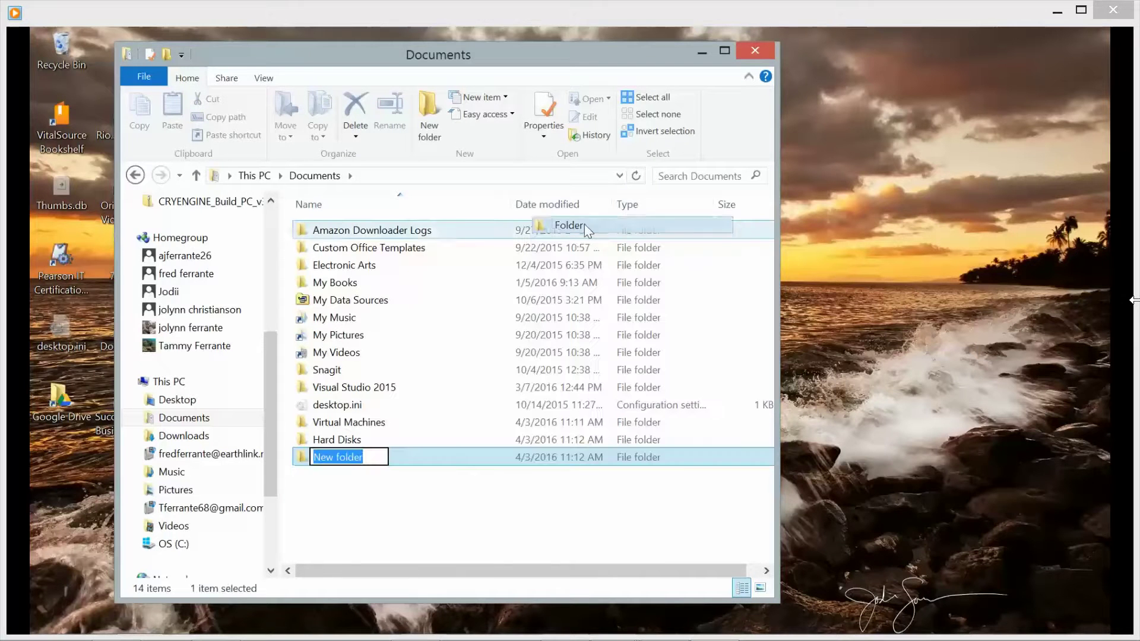
pyautogui.write('Vi')
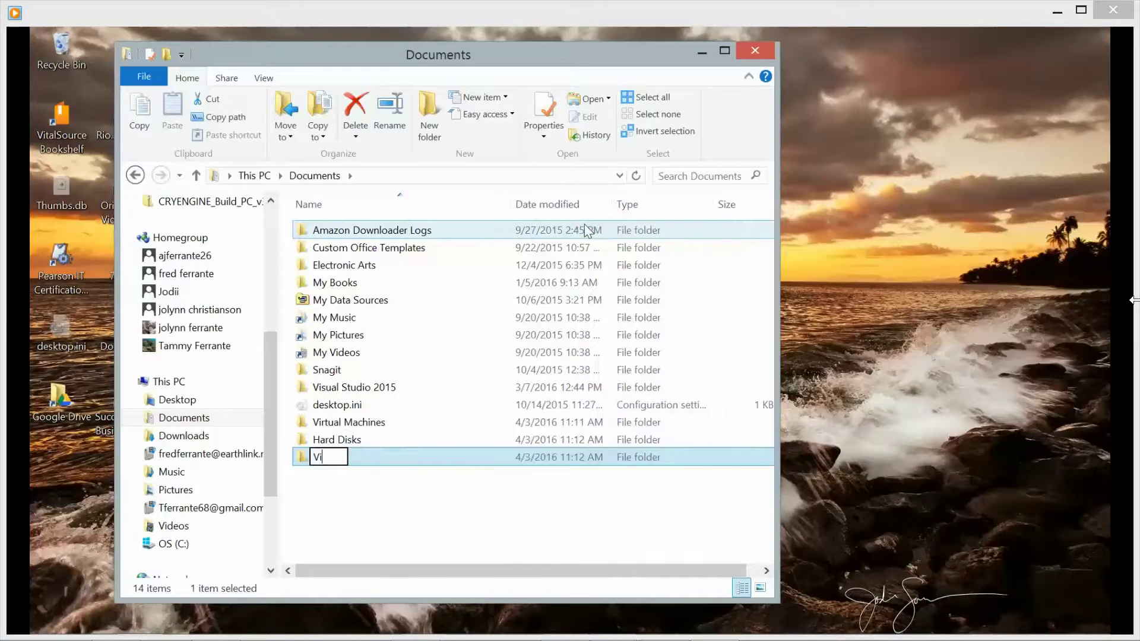
pyautogui.write('rtu')
pyautogui.press('BackSpace')
pyautogui.press('BackSpace')
pyautogui.press('BackSpace')
pyautogui.press('BackSpace')
pyautogui.write('M')
pyautogui.write('70-410')
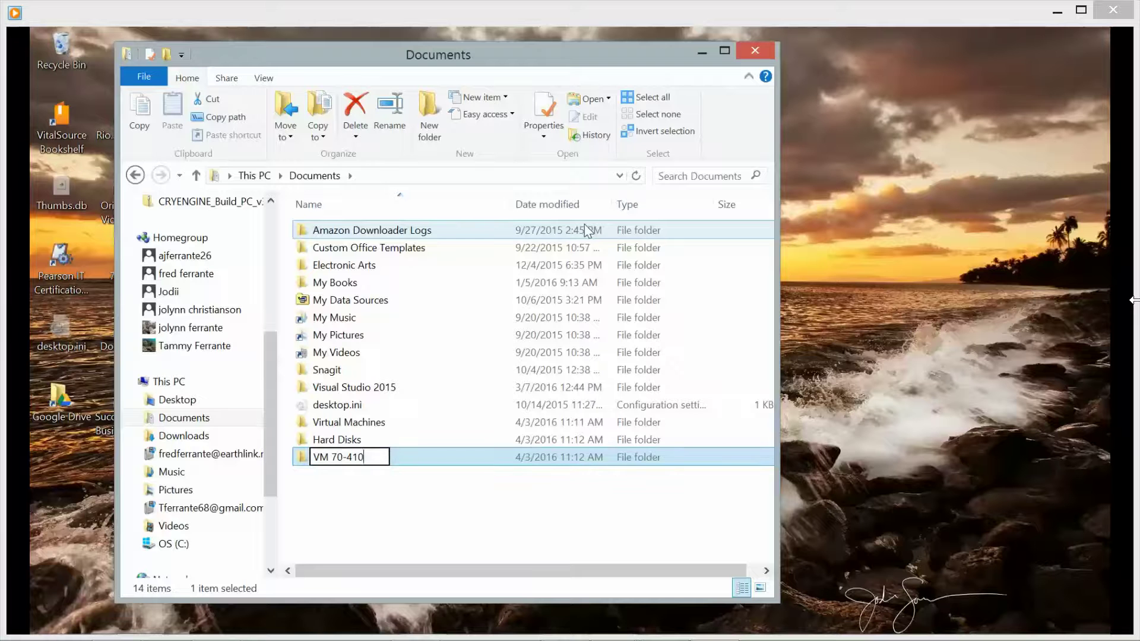
pyautogui.press('Return')
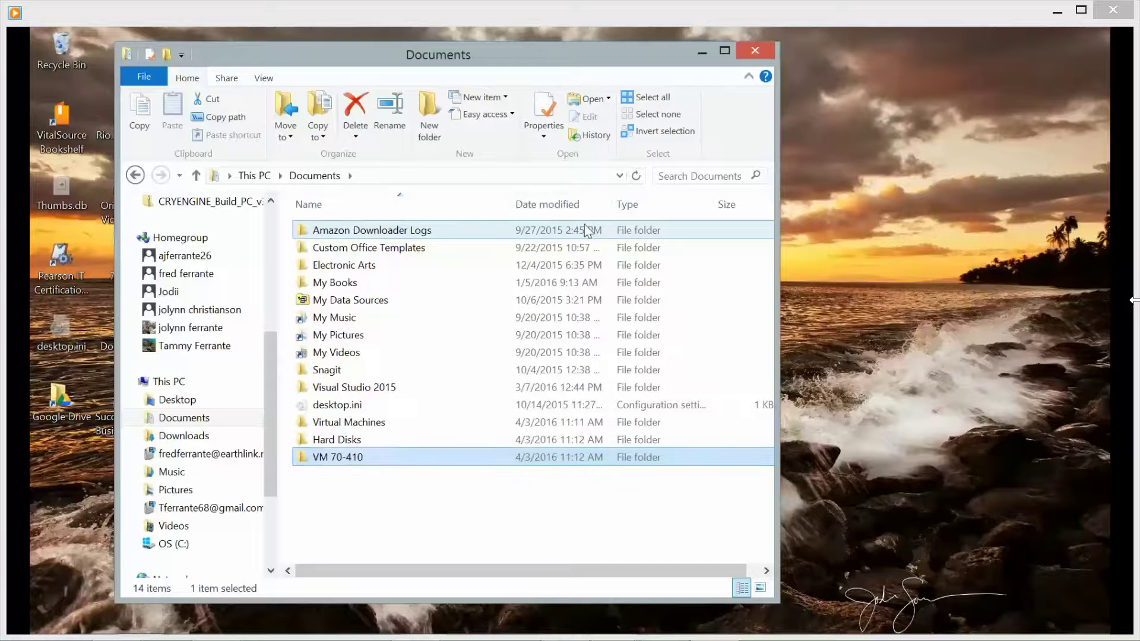
# Move Virtual Machines and Hard Disks into VM 70-410, close File Explorer, and return to Hyper-V Manager.
pyautogui.click(354, 424)
pyautogui.hotkey('shift', 'Down')
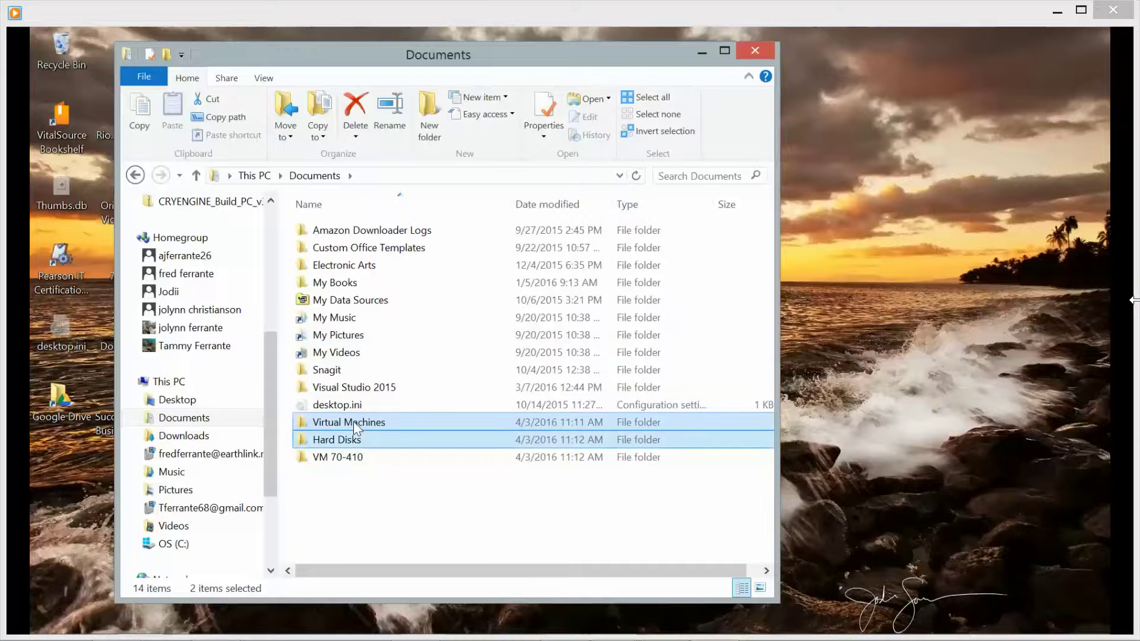
pyautogui.moveTo(354, 422); pyautogui.dragTo(355, 455)
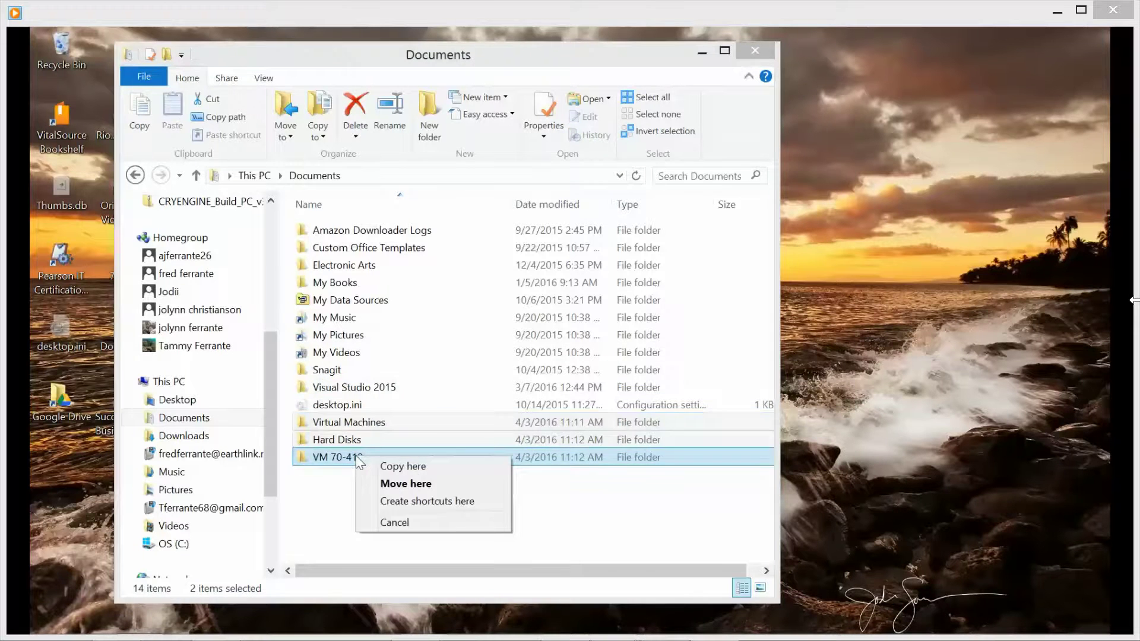
pyautogui.click(383, 481)
pyautogui.click(341, 427)
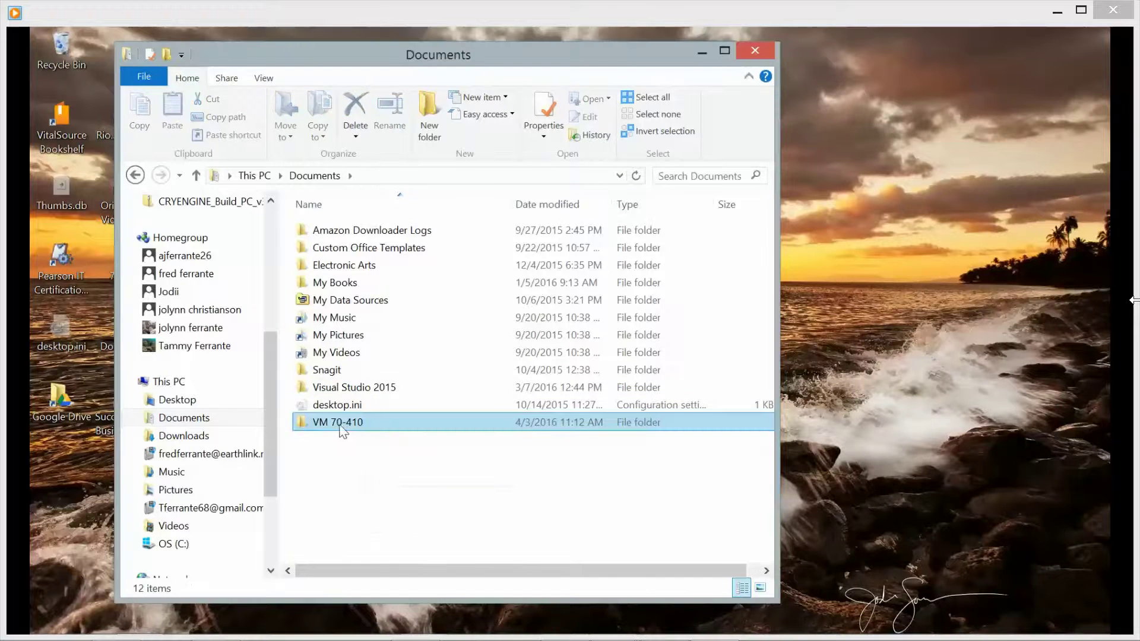
pyautogui.moveTo(361, 426)
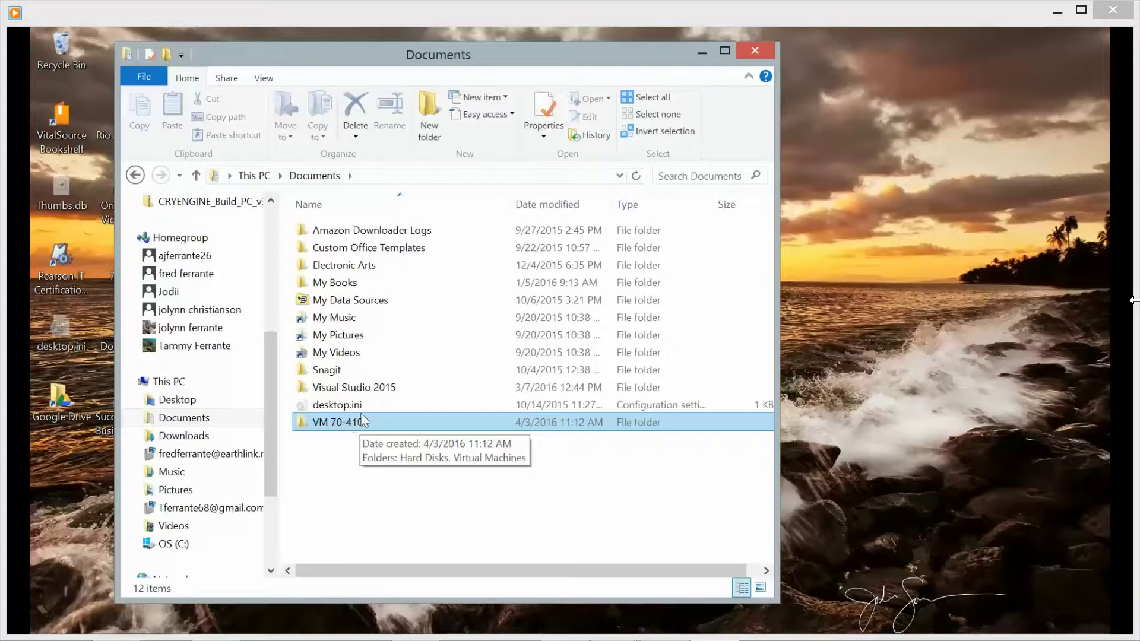
pyautogui.click(755, 51)
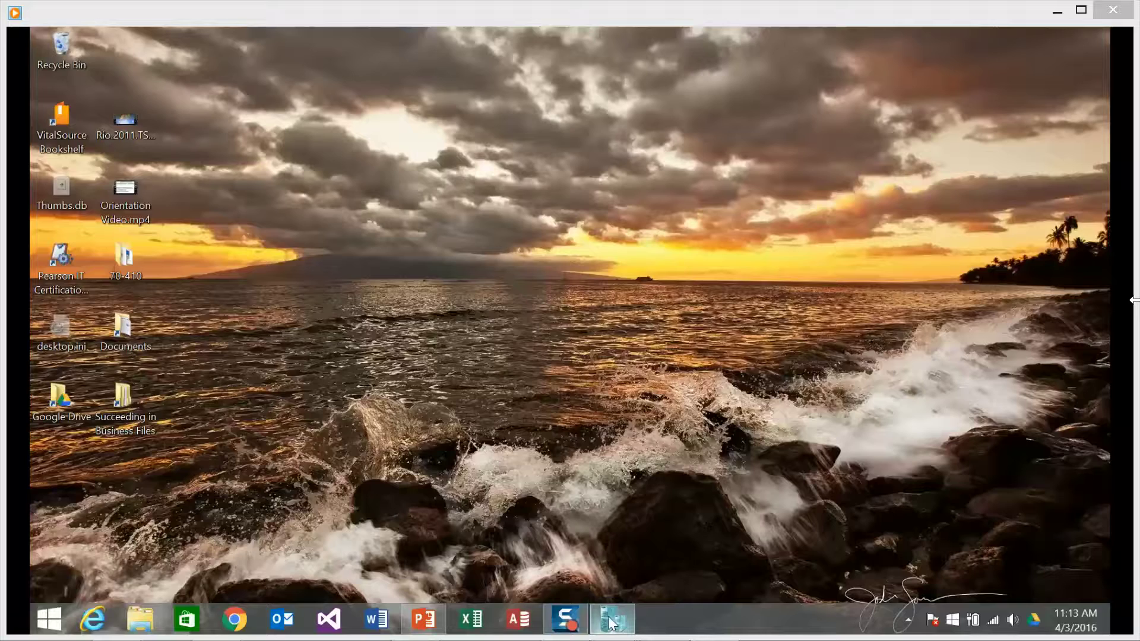
pyautogui.click(613, 620)
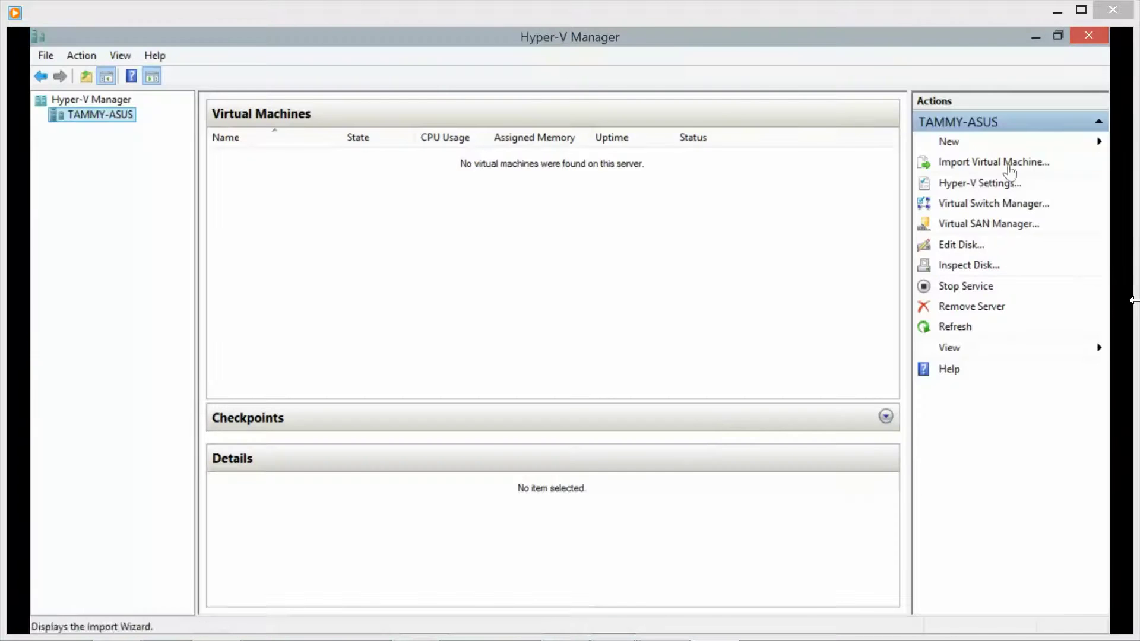
# Set the host's default virtual hard disk folder to Documents\VM 70-410\Hard Disks.
pyautogui.click(991, 184)
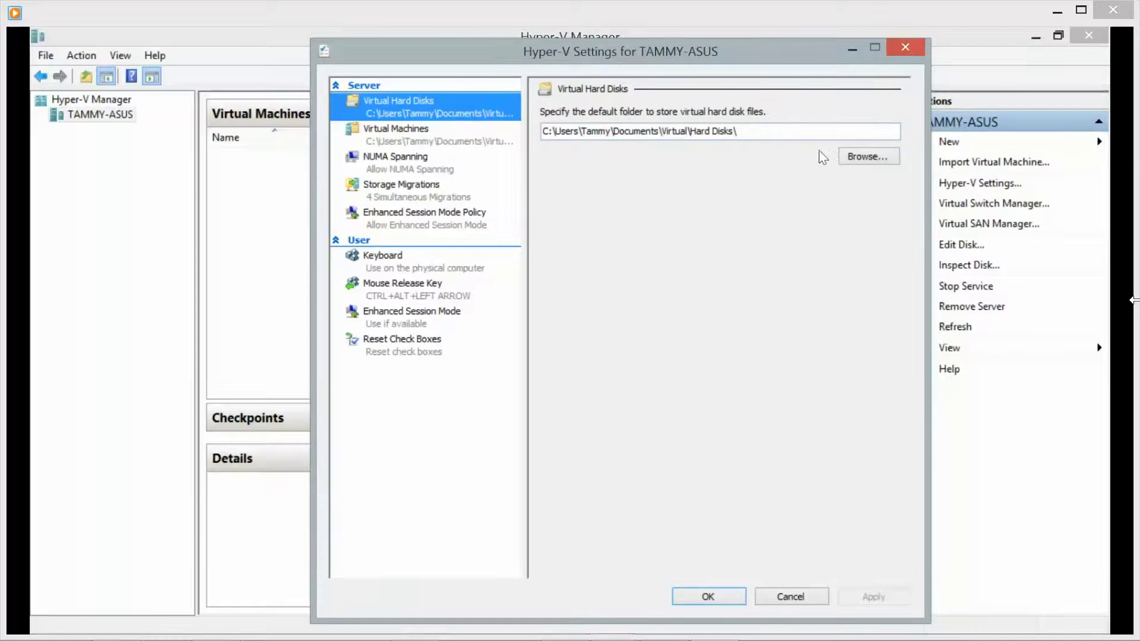
pyautogui.click(878, 156)
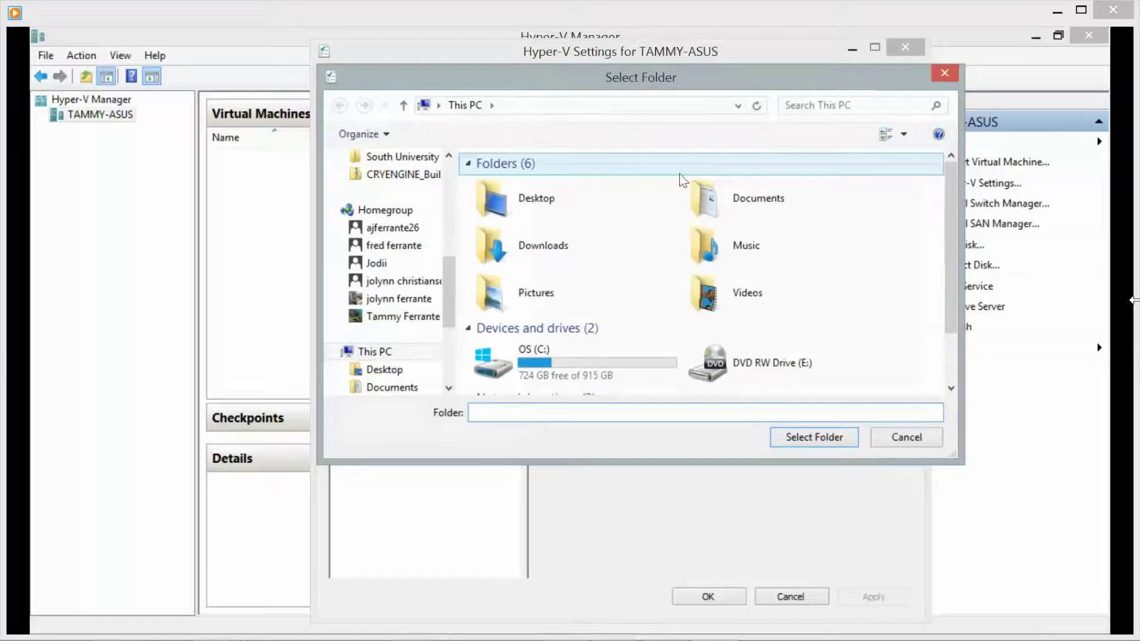
pyautogui.click(405, 387)
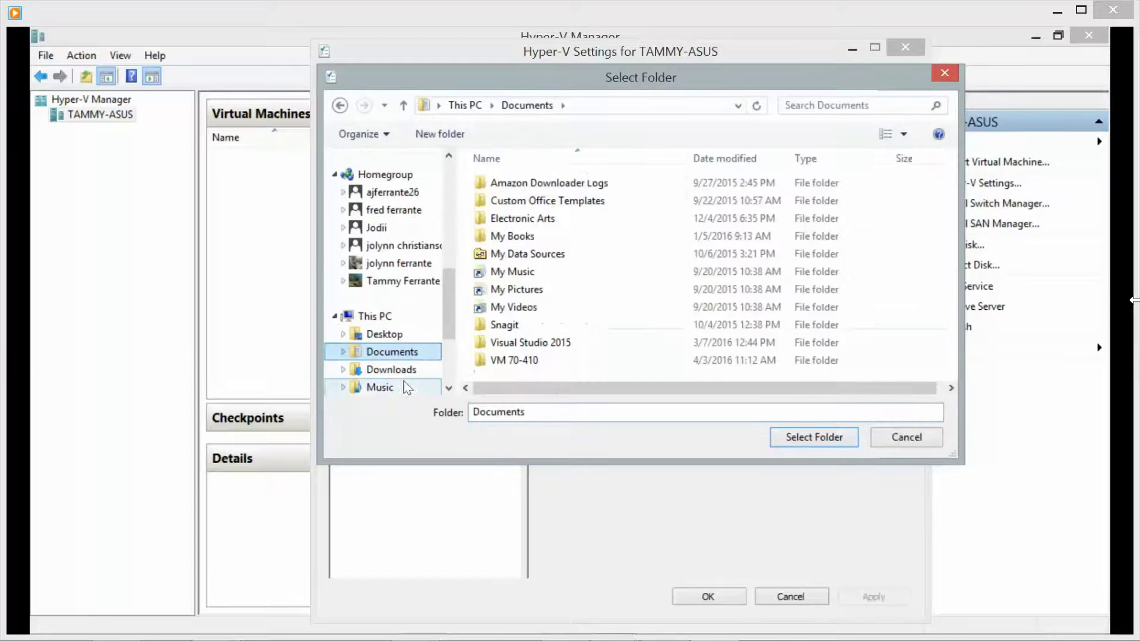
pyautogui.doubleClick(523, 362)
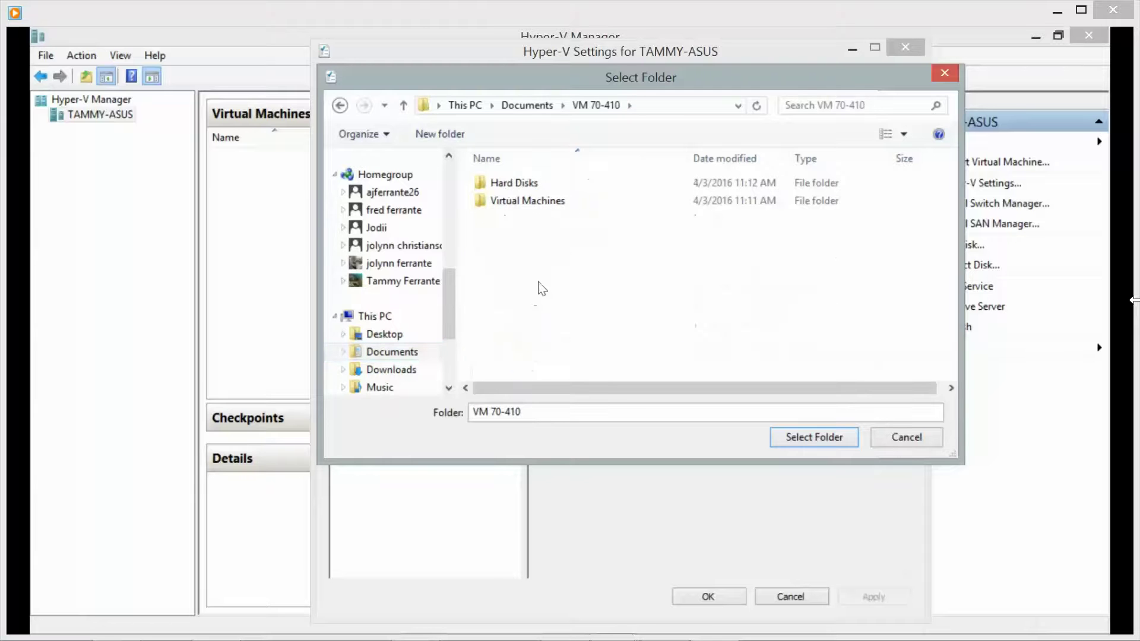
pyautogui.moveTo(624, 83); pyautogui.dragTo(632, 162)
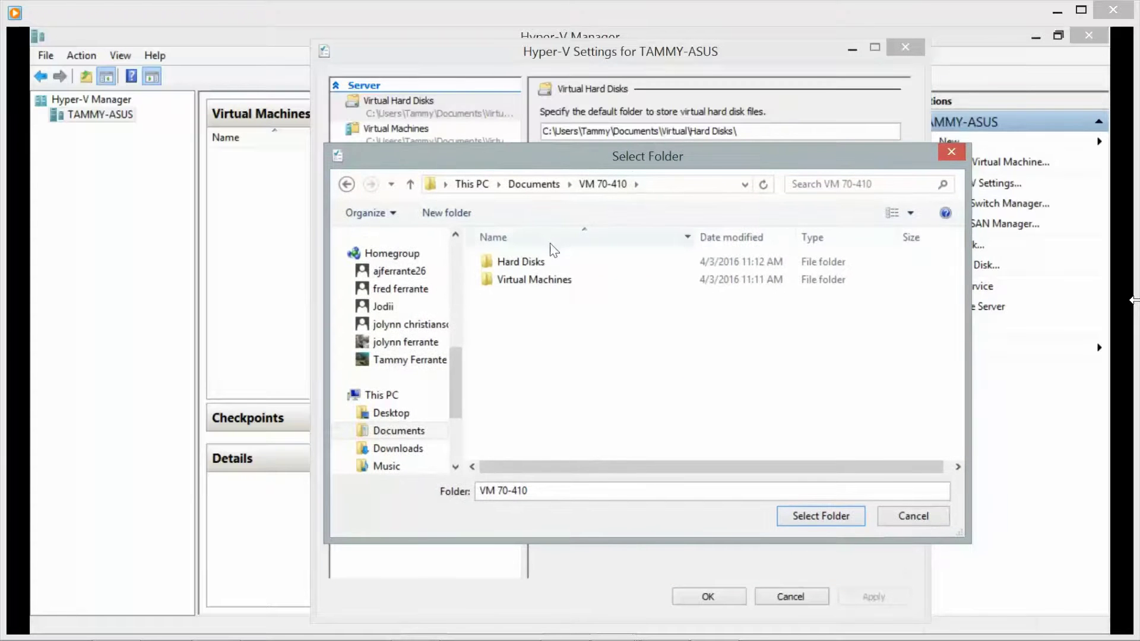
pyautogui.click(544, 263)
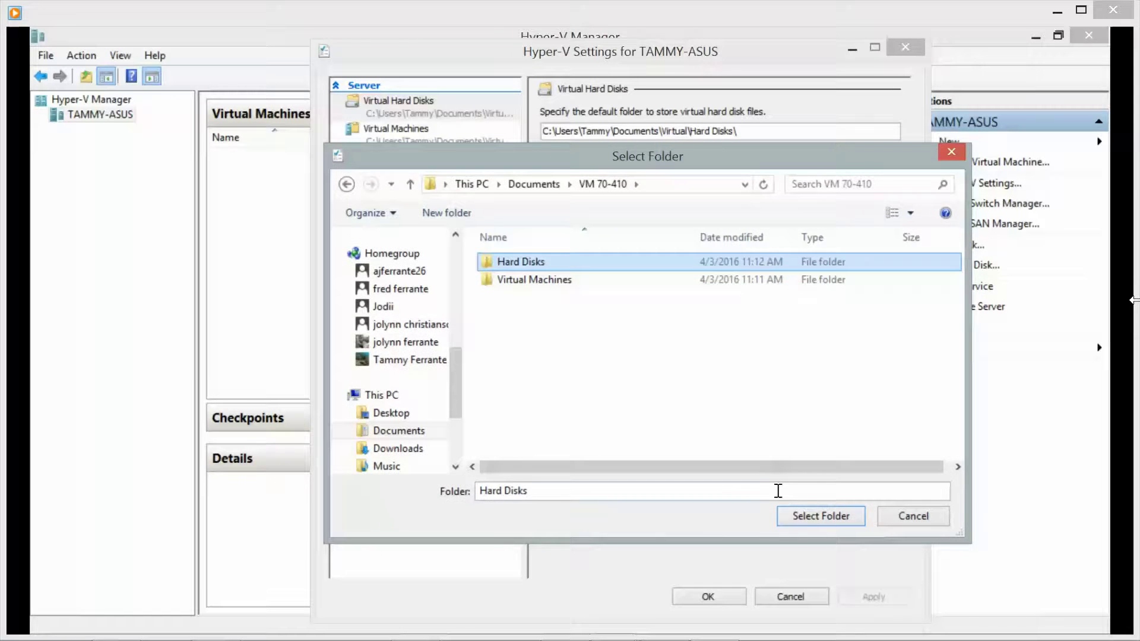
pyautogui.click(808, 517)
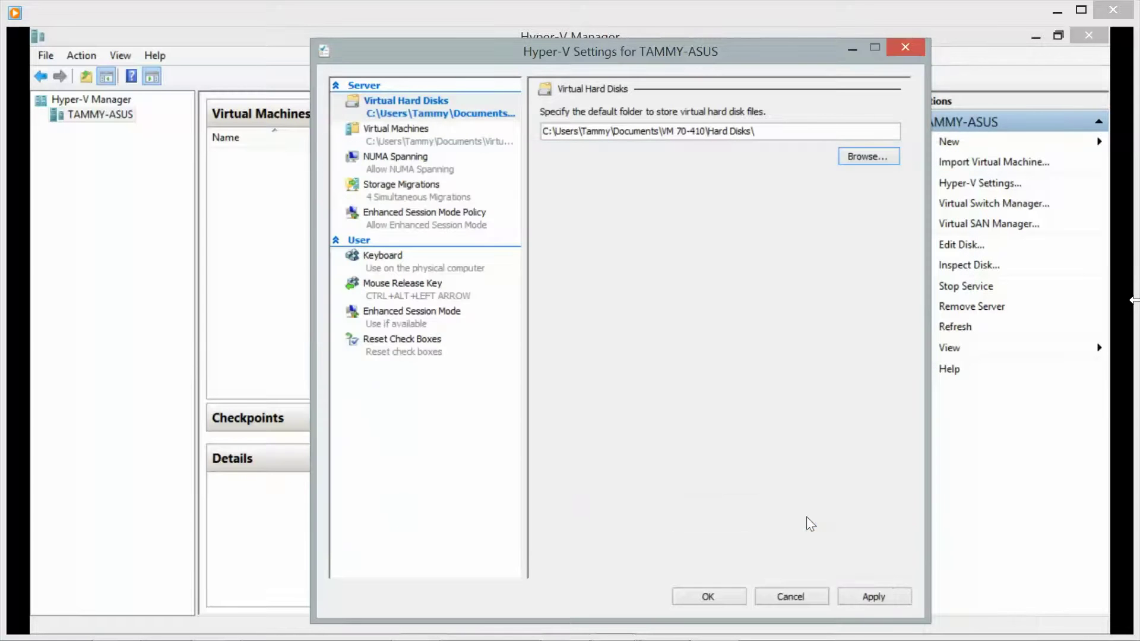
# Set the default virtual machine folder to Documents\VM 70-410\Virtual Machines and save the host settings.
pyautogui.click(440, 146)
pyautogui.click(865, 157)
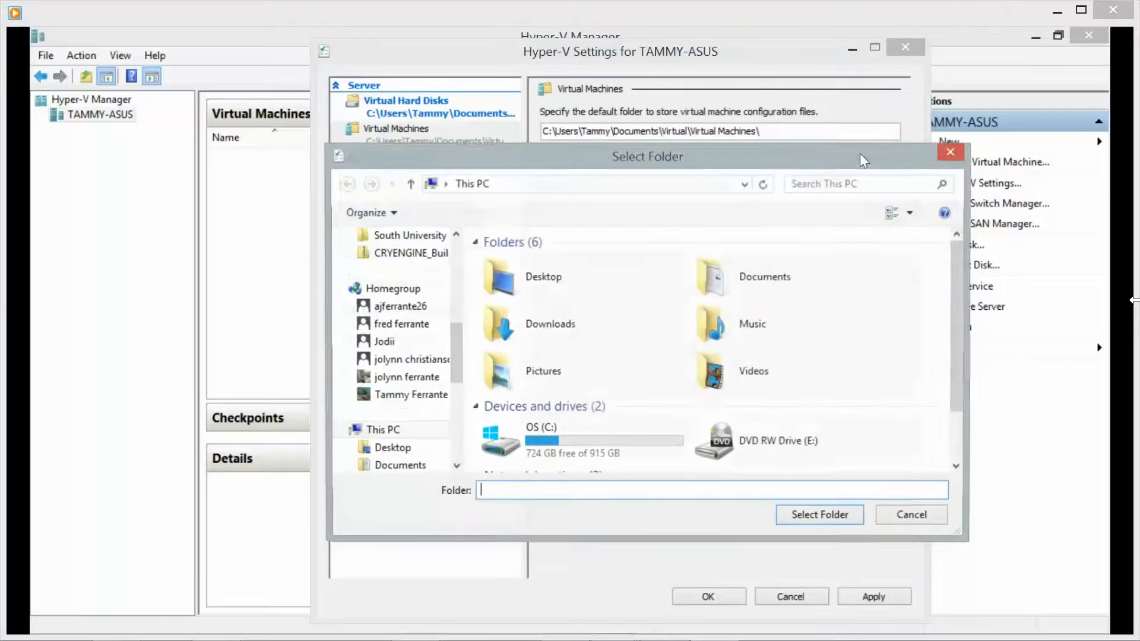
pyautogui.click(401, 467)
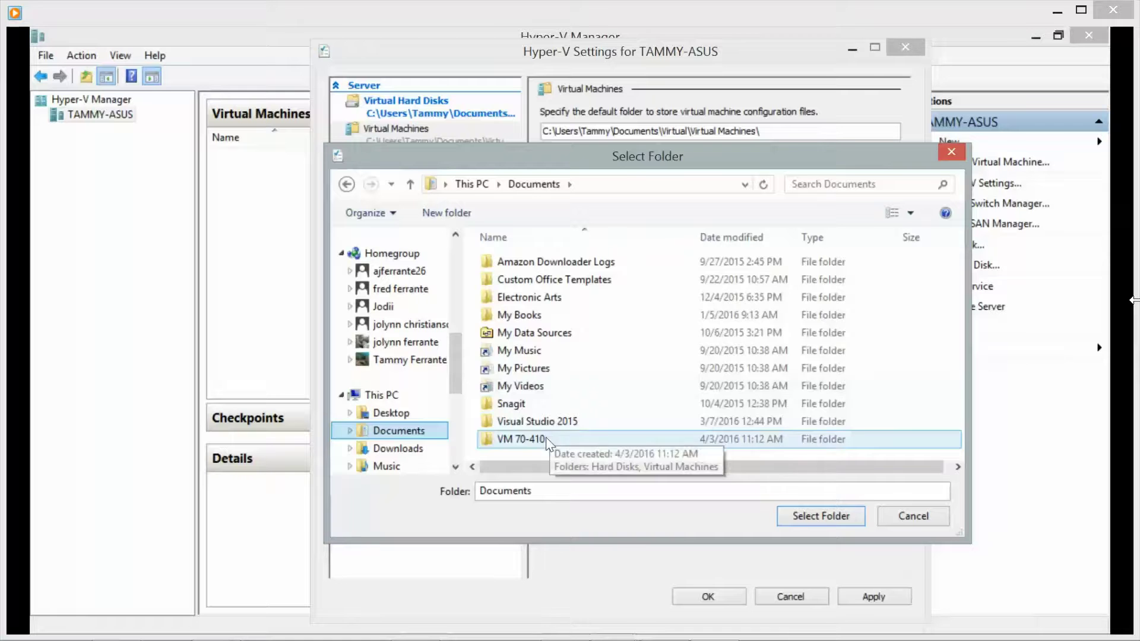
pyautogui.doubleClick(547, 440)
pyautogui.click(533, 284)
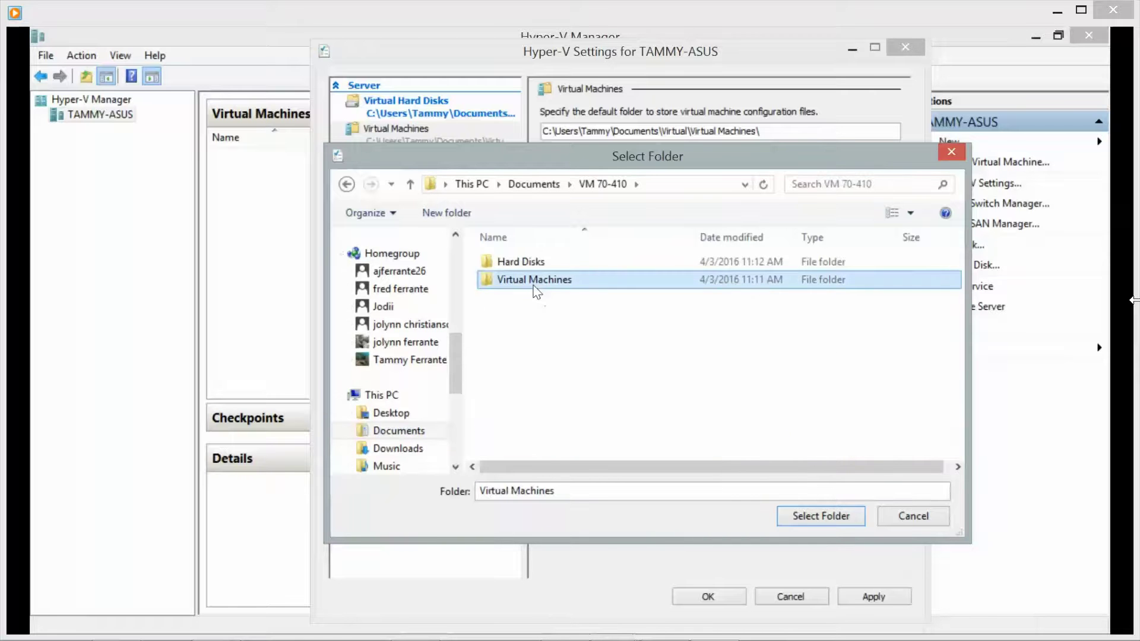
pyautogui.click(819, 517)
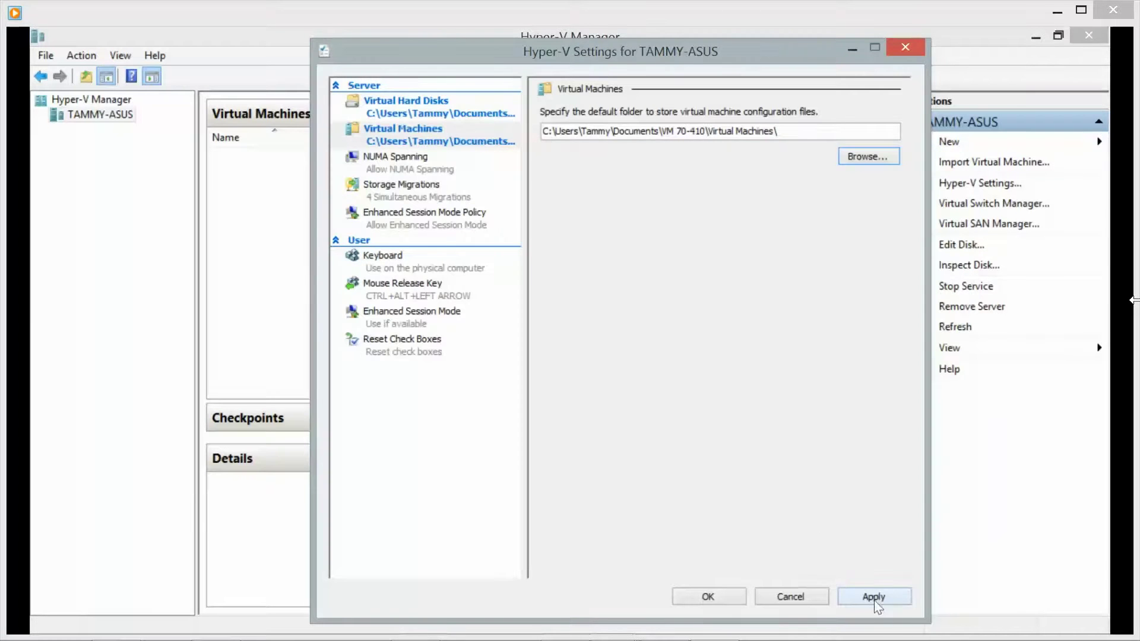
pyautogui.click(874, 597)
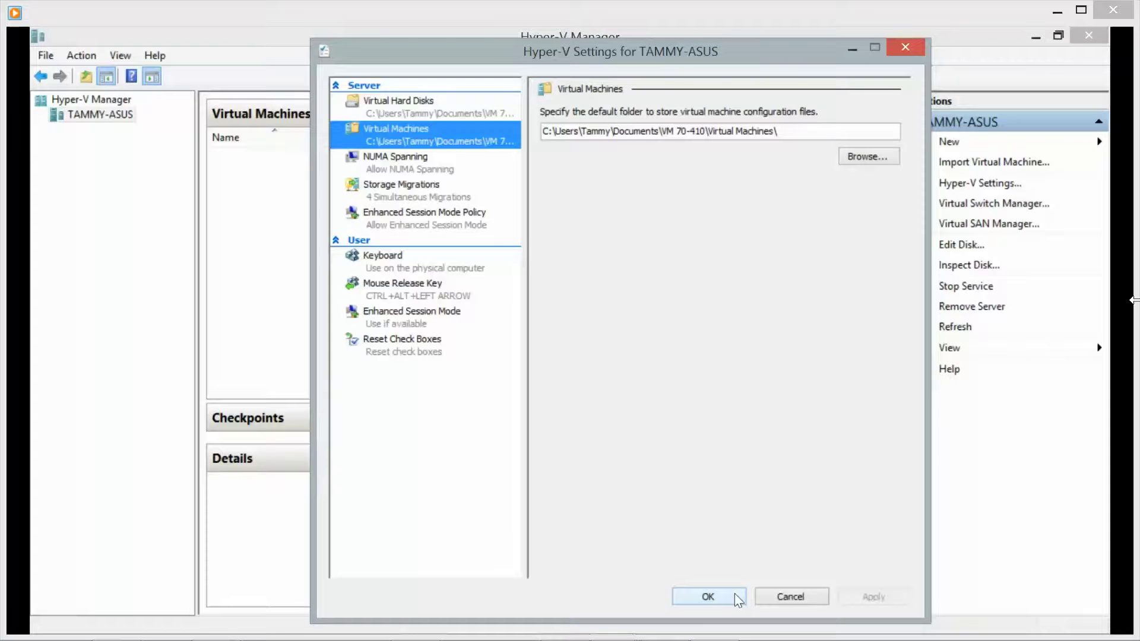
pyautogui.click(735, 594)
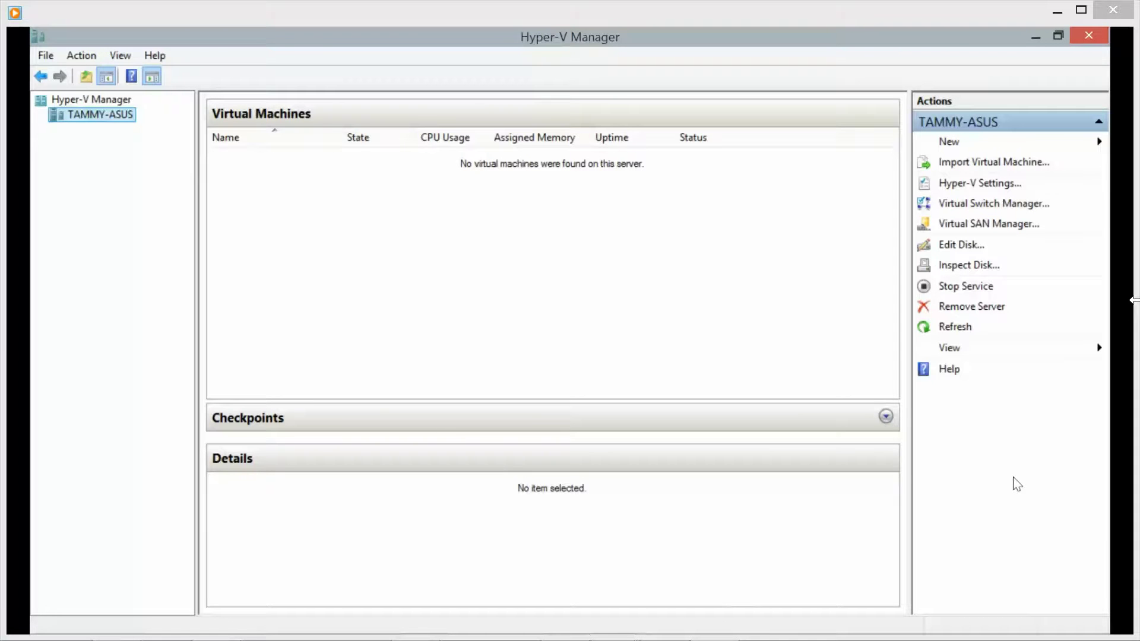
# Remove the existing Int_Switch virtual switch and apply the change.
pyautogui.click(998, 208)
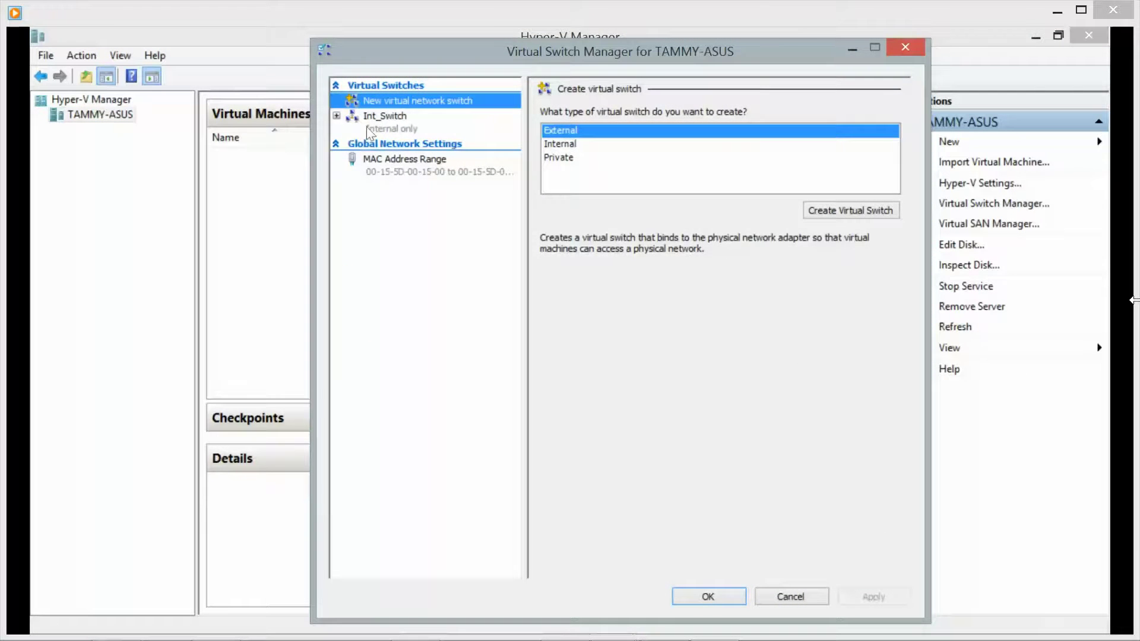
pyautogui.click(376, 123)
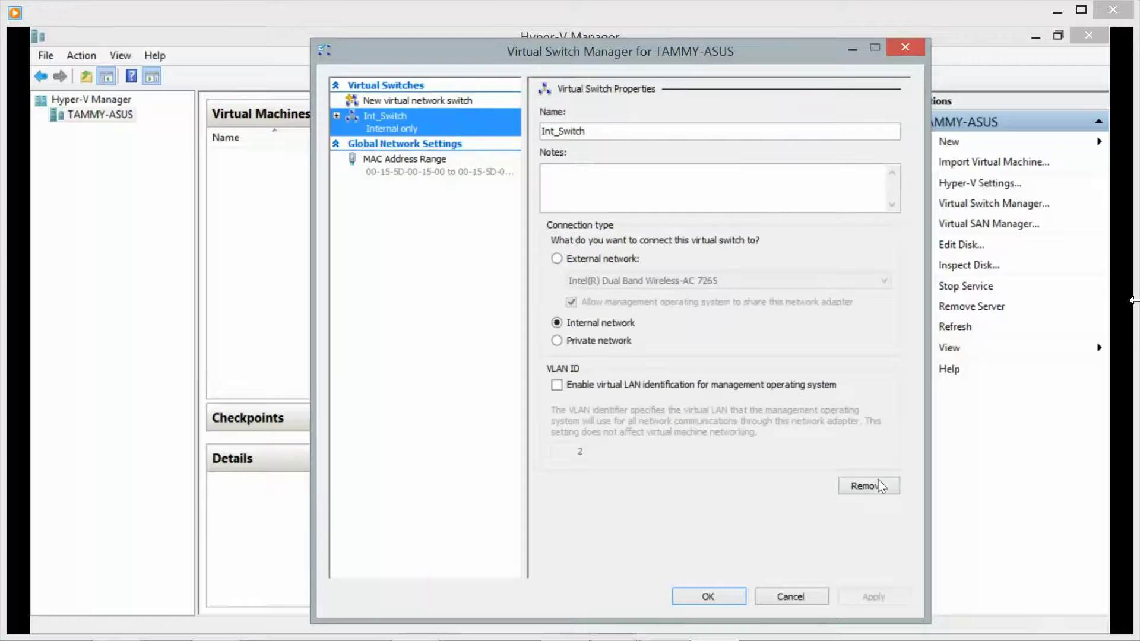
pyautogui.click(880, 486)
pyautogui.click(875, 596)
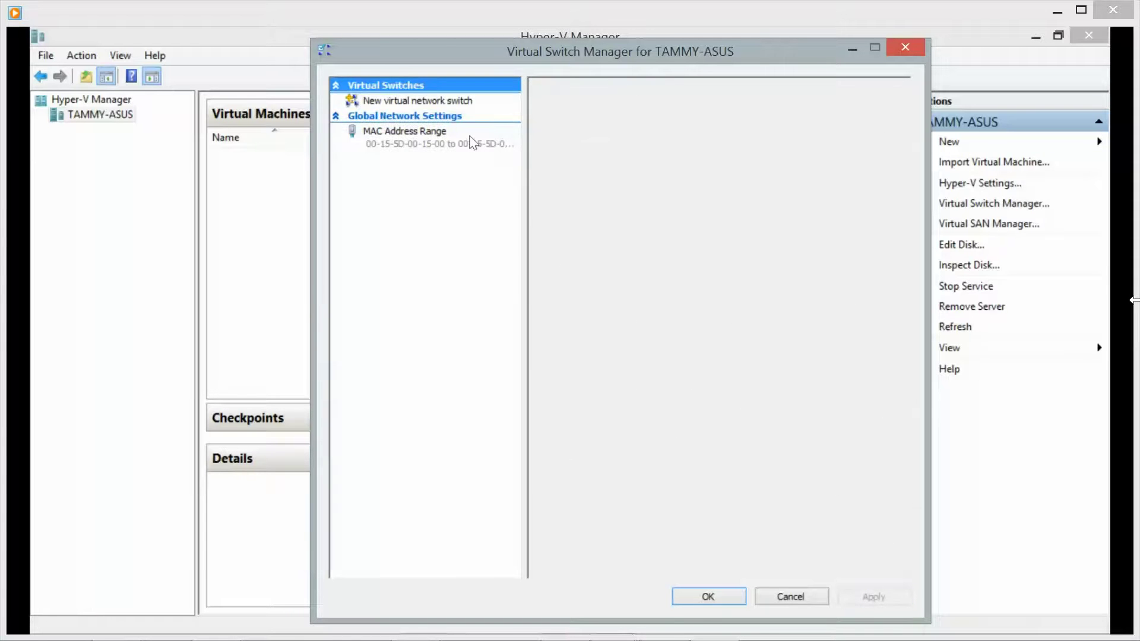
# Create a new internal virtual switch named 'INT_Switch' and save it.
pyautogui.click(422, 100)
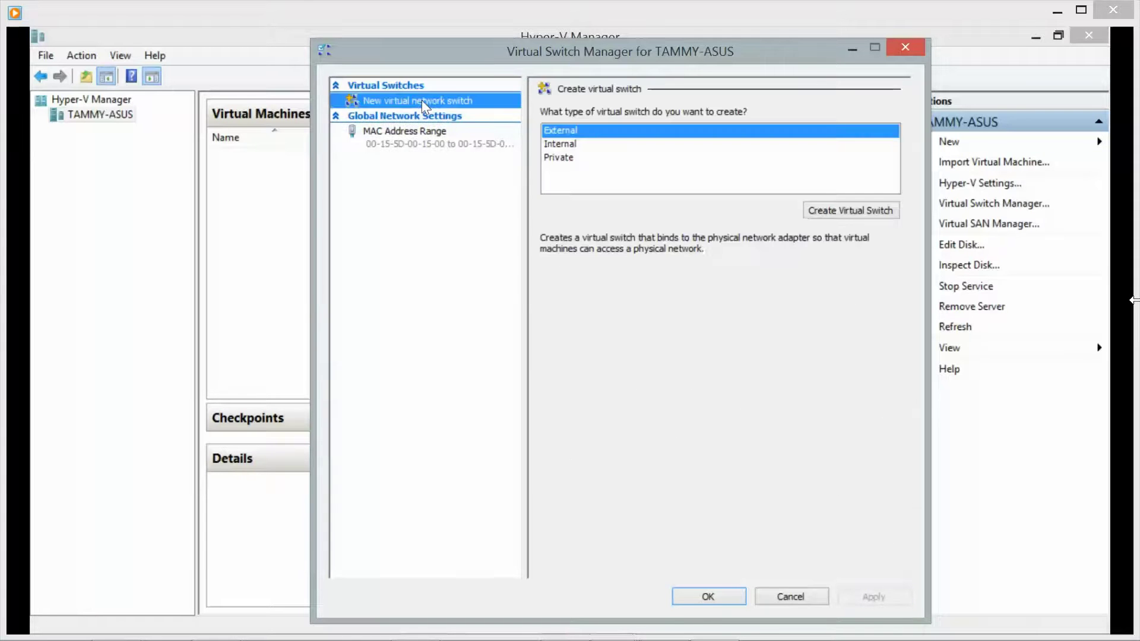
pyautogui.click(556, 144)
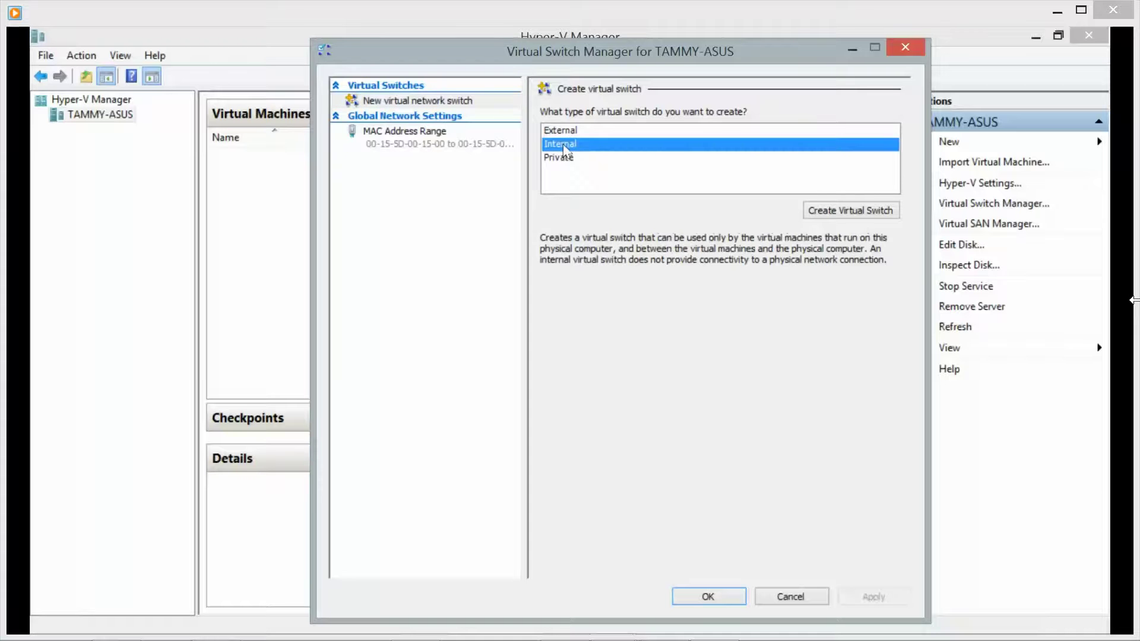
pyautogui.click(834, 216)
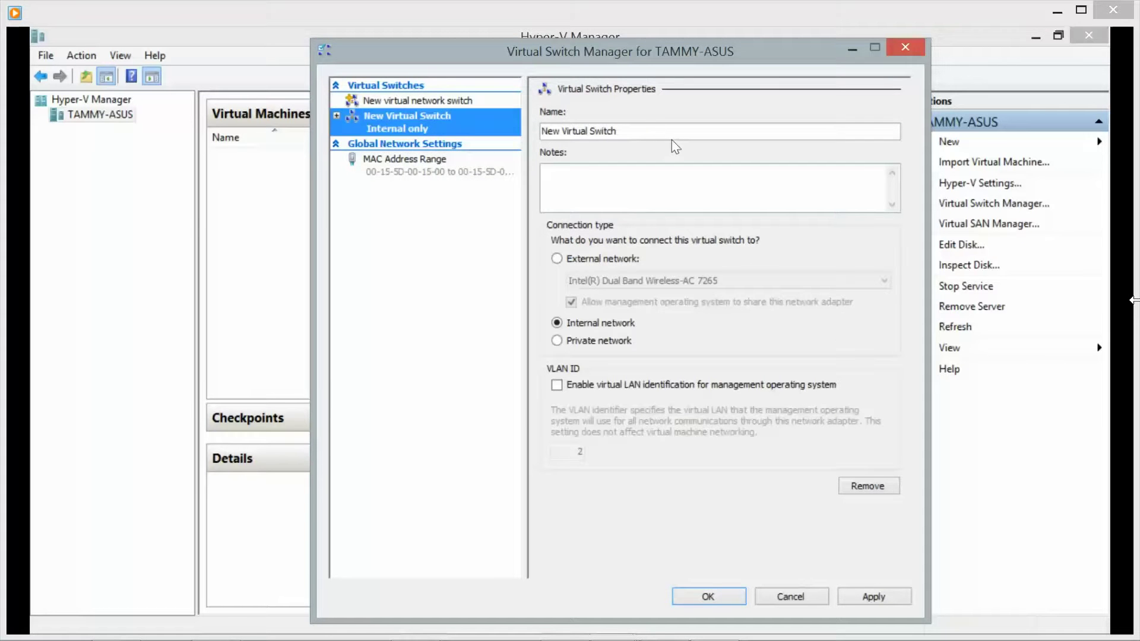
pyautogui.moveTo(651, 132); pyautogui.dragTo(461, 119)
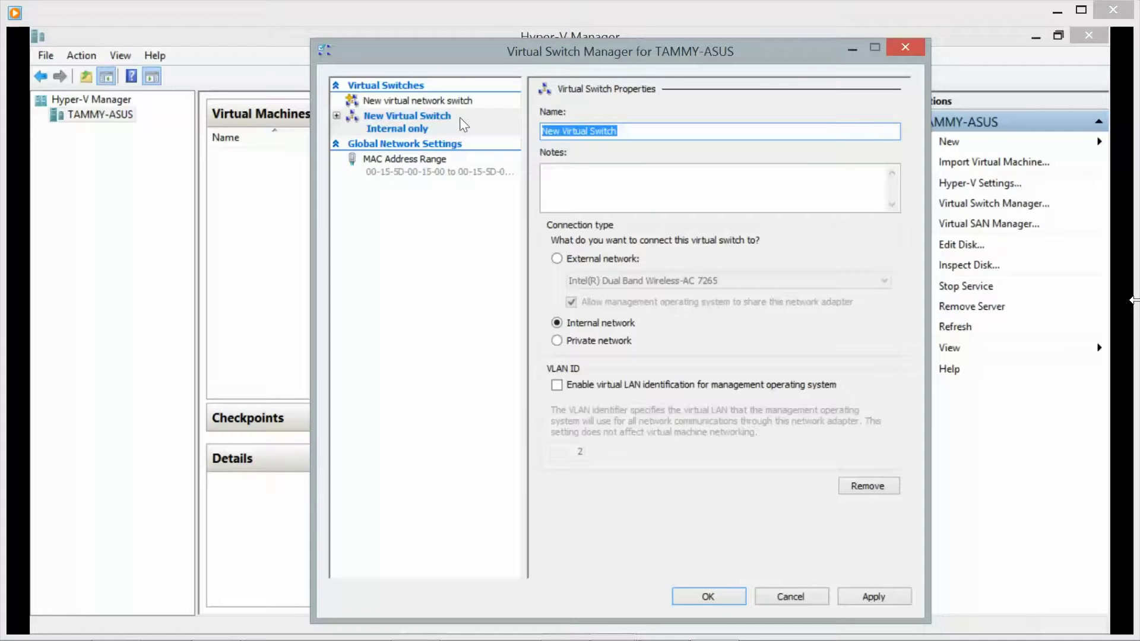
pyautogui.write('In')
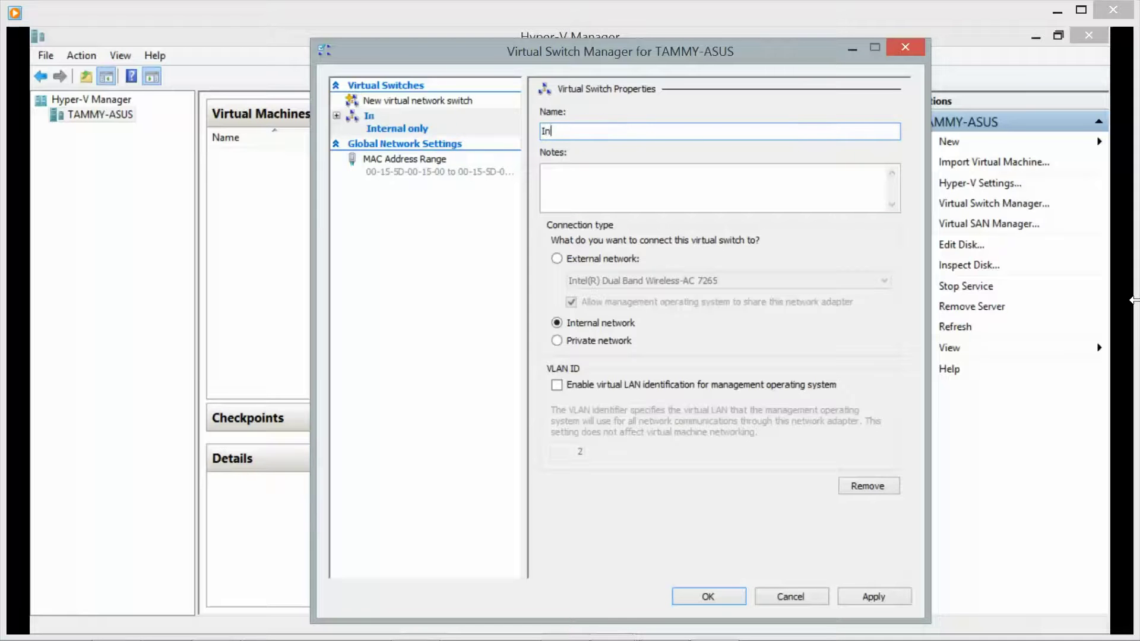
pyautogui.write('terna')
pyautogui.press('BackSpace')
pyautogui.press('BackSpace')
pyautogui.press('BackSpace')
pyautogui.press('BackSpace')
pyautogui.press('BackSpace')
pyautogui.press('BackSpace')
pyautogui.write('NT_Switch')
pyautogui.click(718, 597)
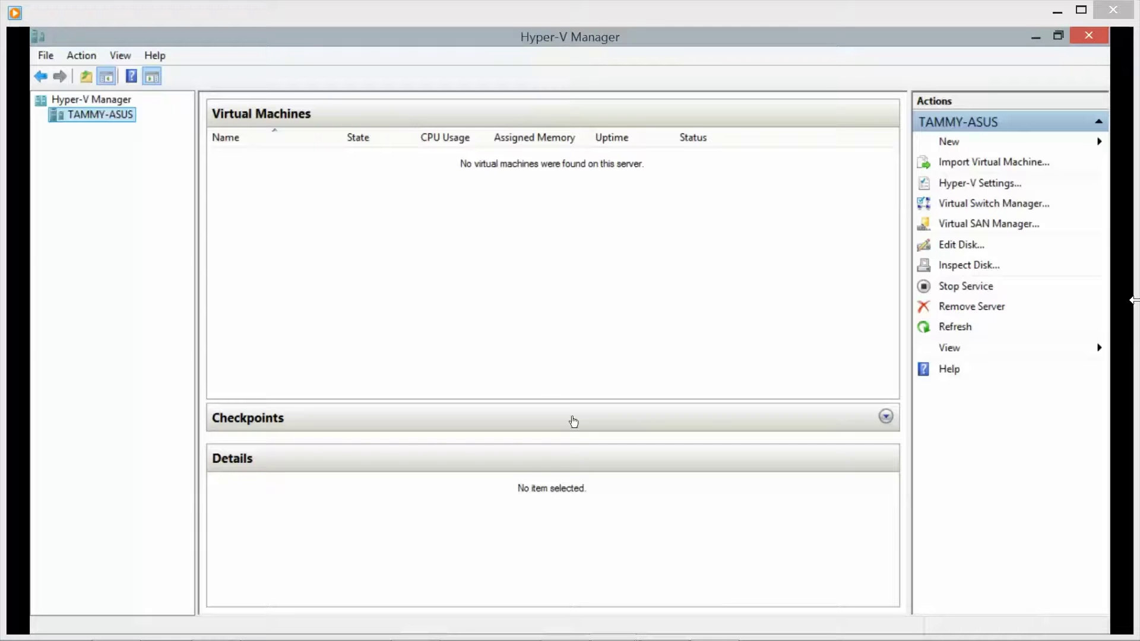
# Start a new Generation 1 virtual machine named 'Server A'.
pyautogui.rightClick(103, 120)
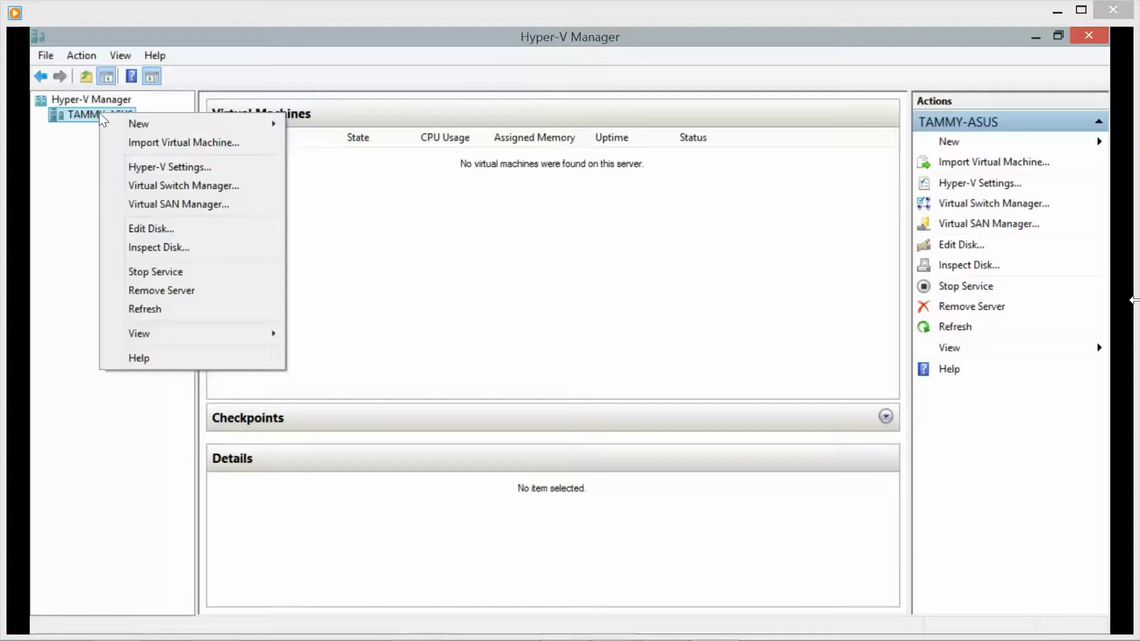
pyautogui.moveTo(239, 128)
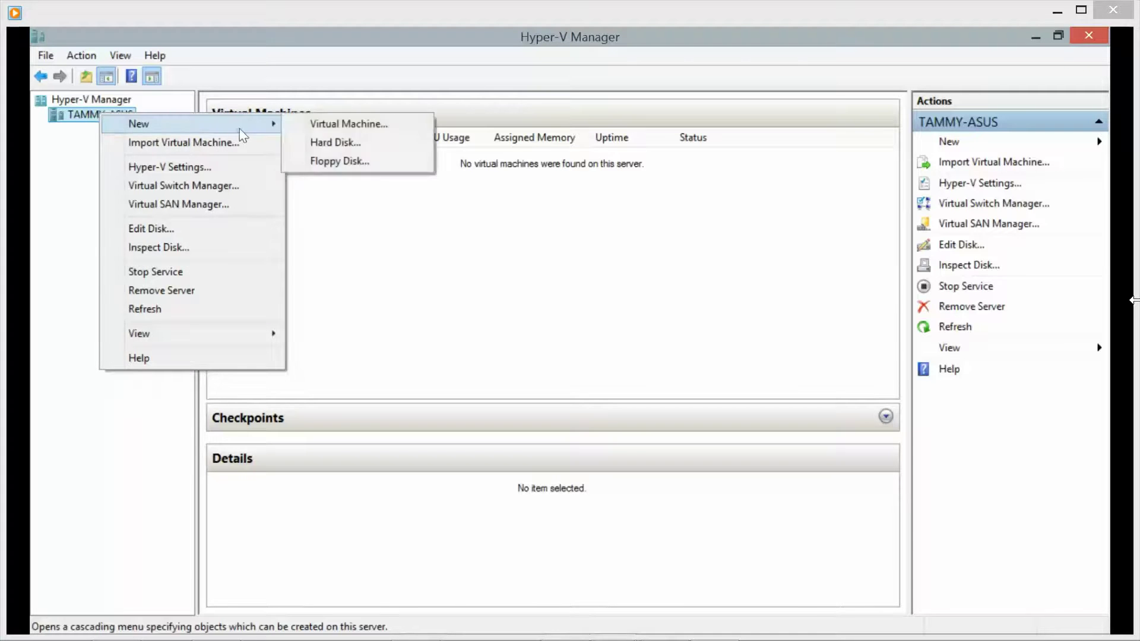
pyautogui.click(331, 122)
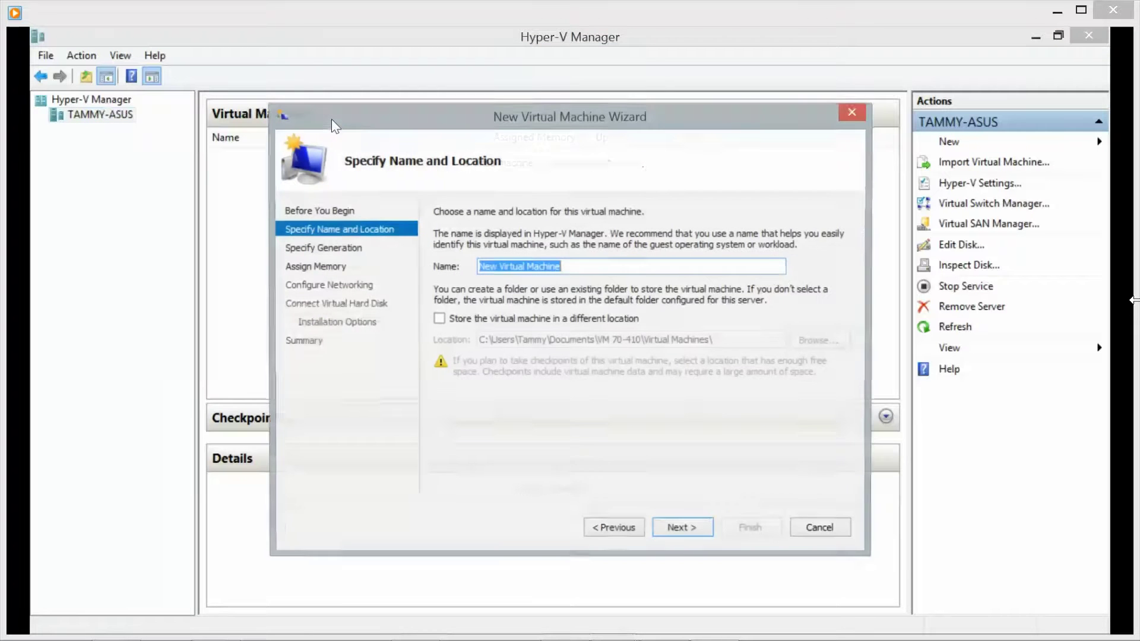
pyautogui.write('Serv')
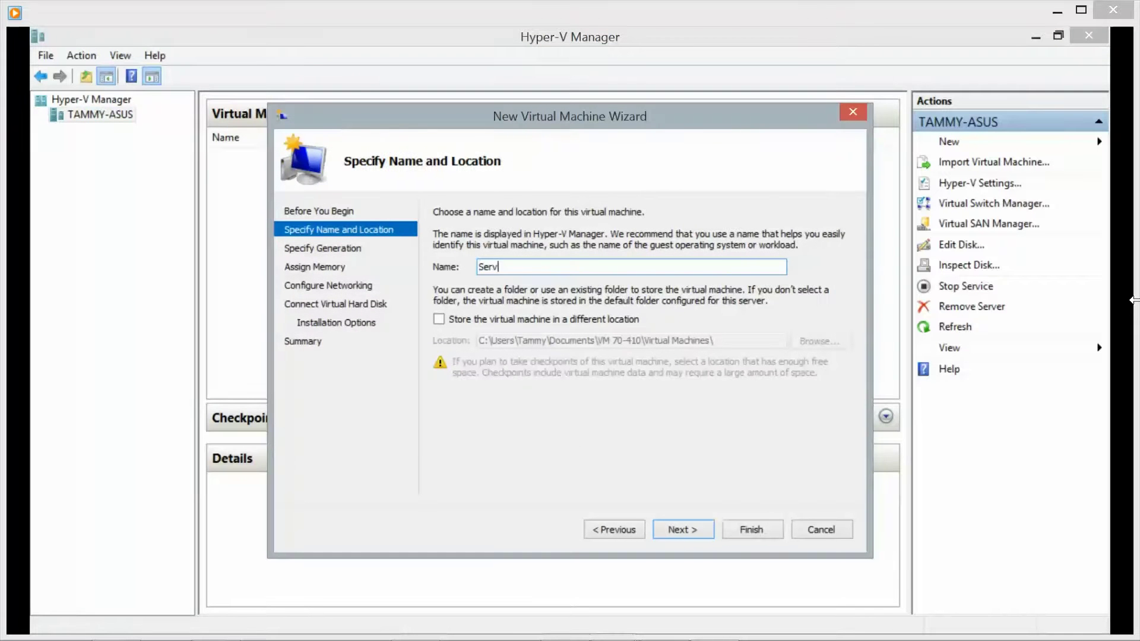
pyautogui.write('er A')
pyautogui.click(680, 531)
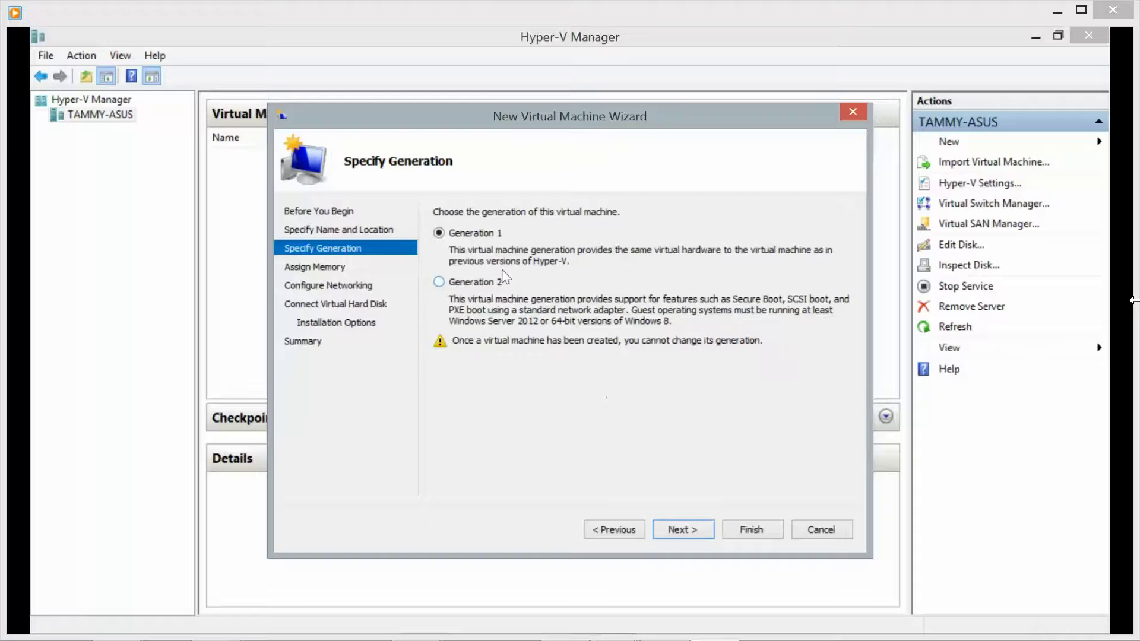
pyautogui.click(691, 527)
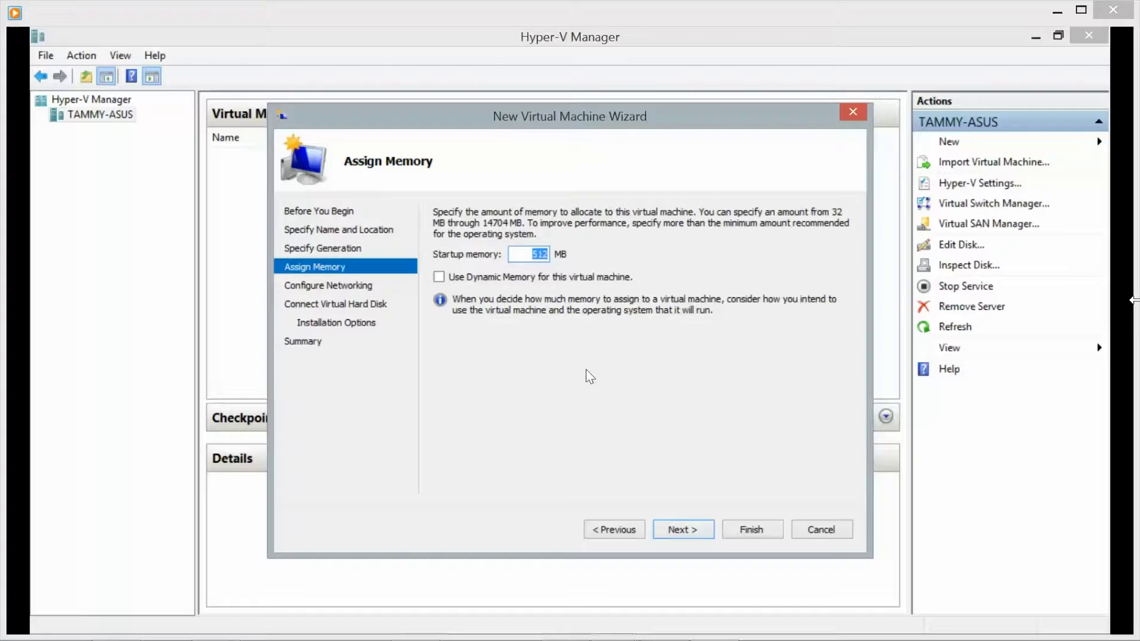
# Give Server A 1024 MB dynamic startup memory and connect it to INT_Switch.
pyautogui.press('BackSpace')
pyautogui.write('1024')
pyautogui.click(440, 278)
pyautogui.click(687, 526)
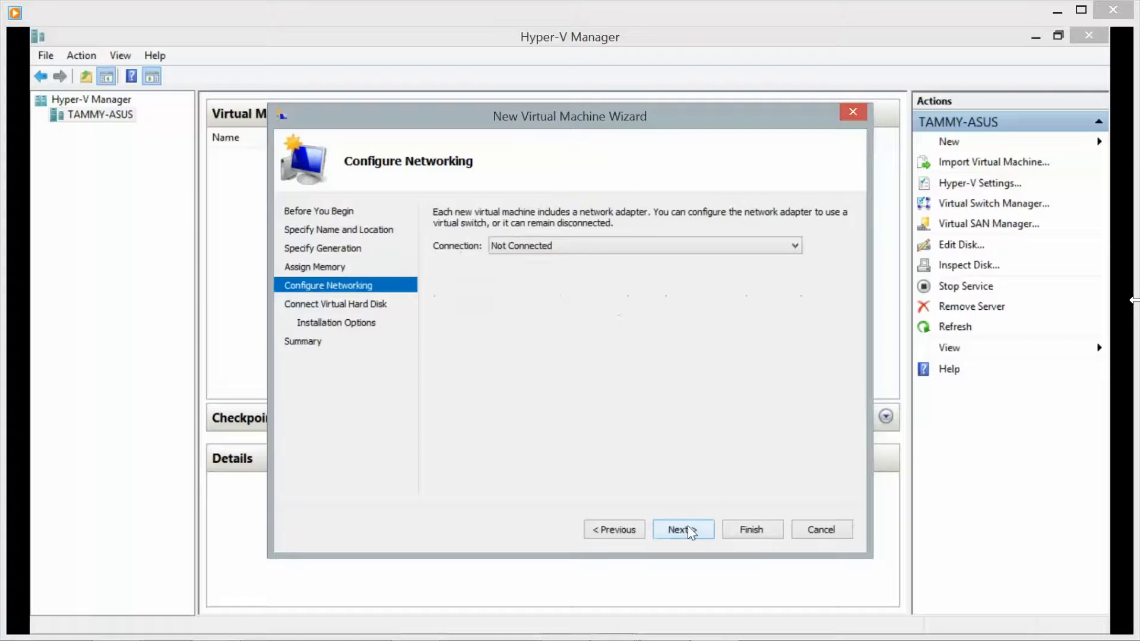
pyautogui.click(580, 250)
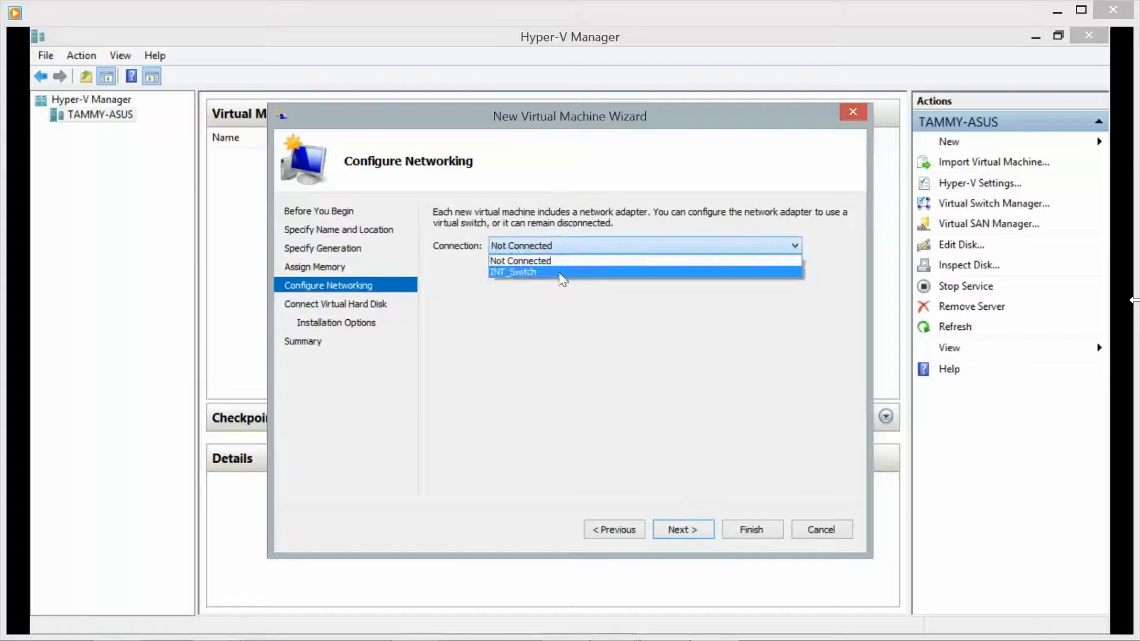
pyautogui.click(560, 273)
# Keep the default Server A.vhdx disk and use Server_2012_R2_x64 (Server A).iso as install media.
pyautogui.click(686, 525)
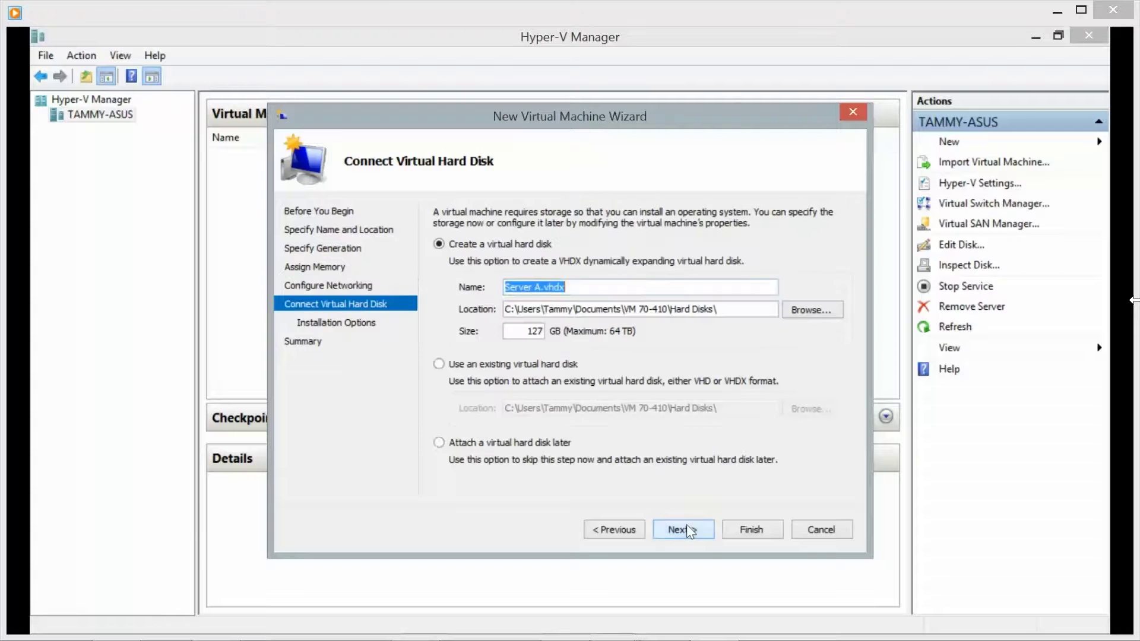
pyautogui.click(686, 525)
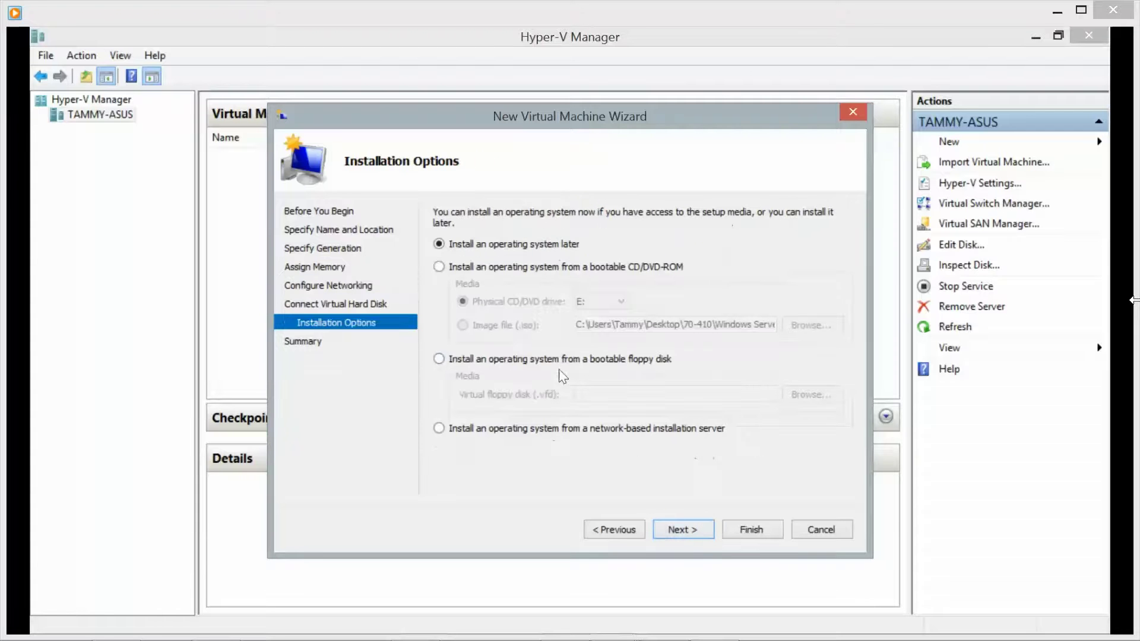
pyautogui.click(439, 267)
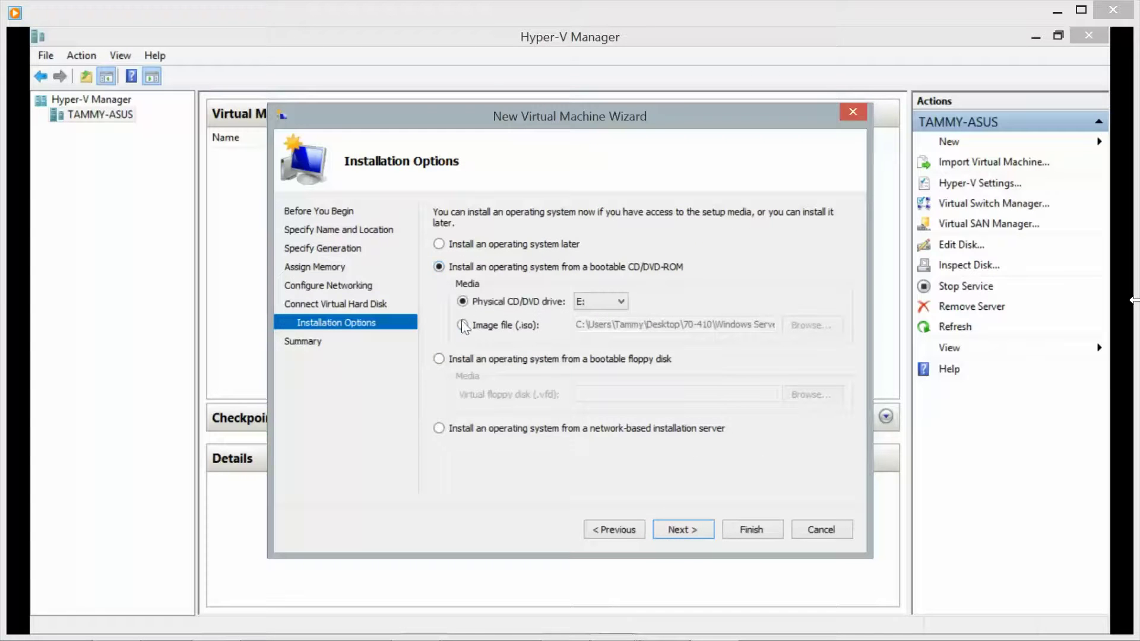
pyautogui.click(464, 326)
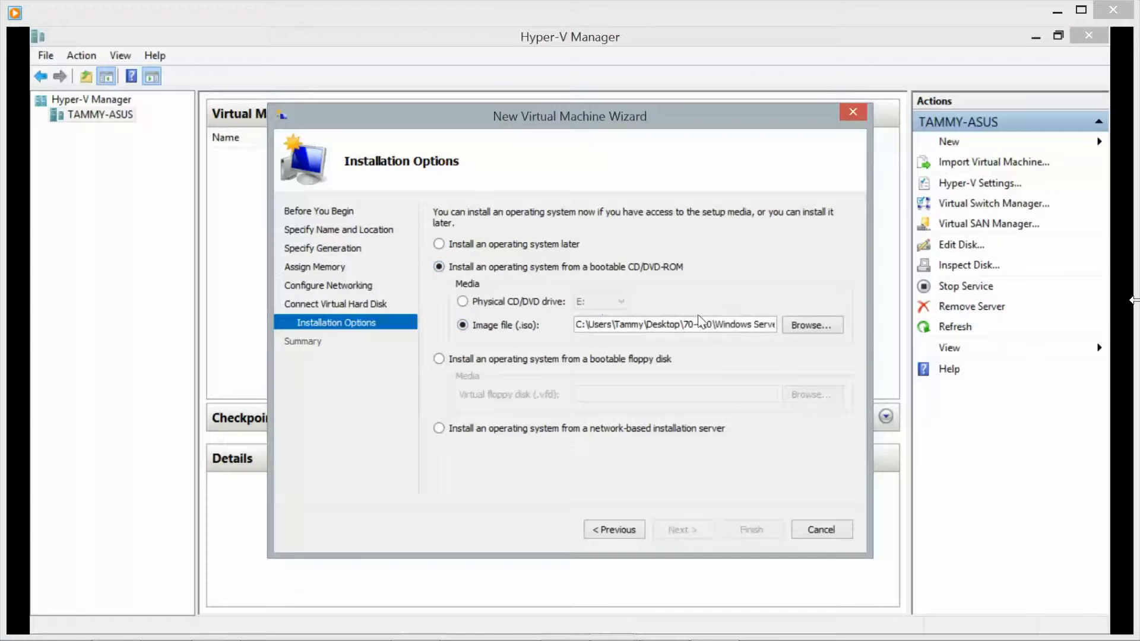
pyautogui.click(798, 329)
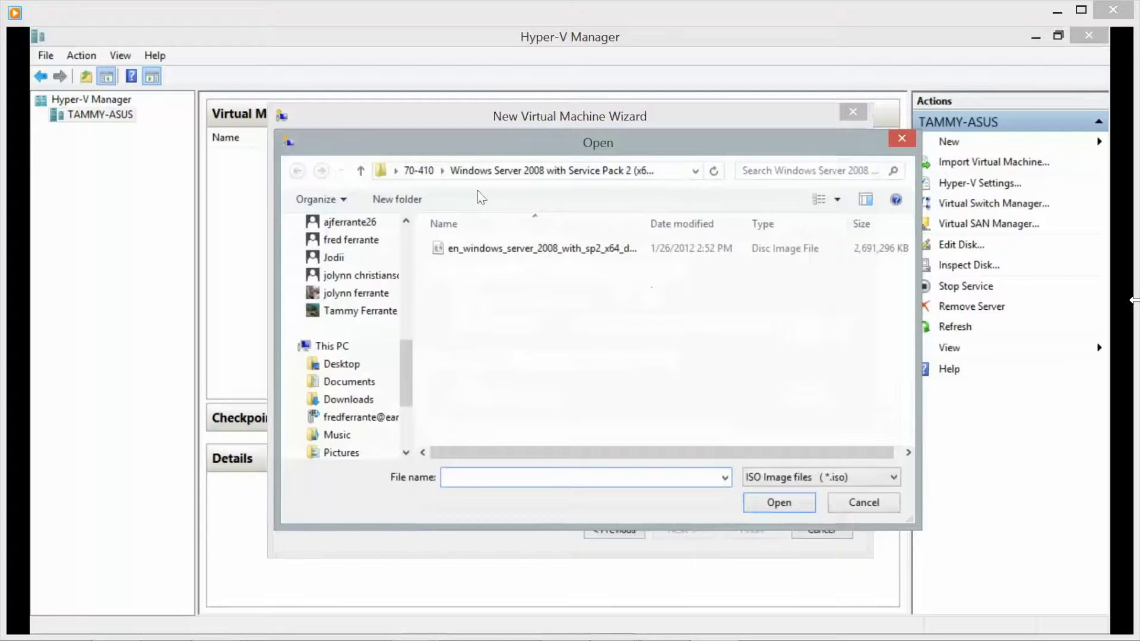
pyautogui.click(418, 170)
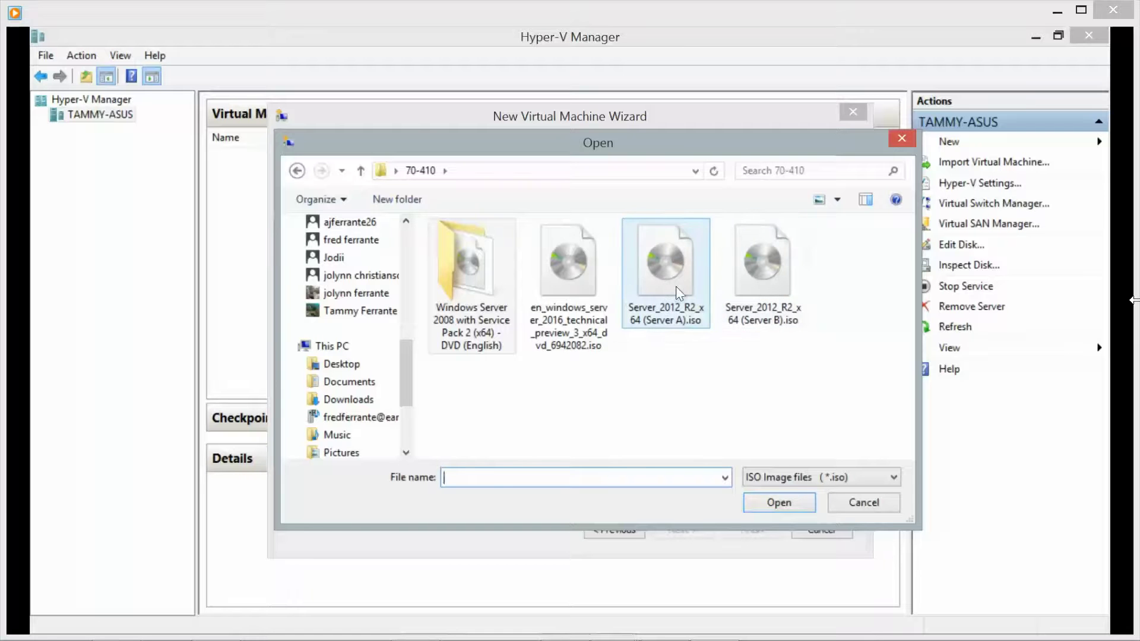
pyautogui.click(687, 310)
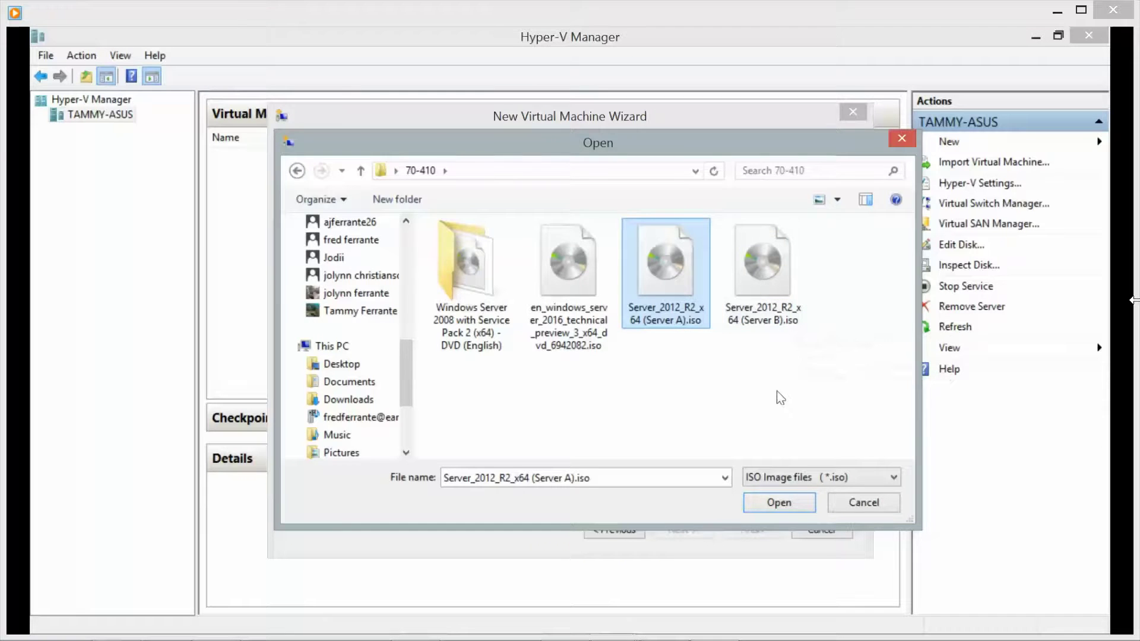
pyautogui.click(780, 505)
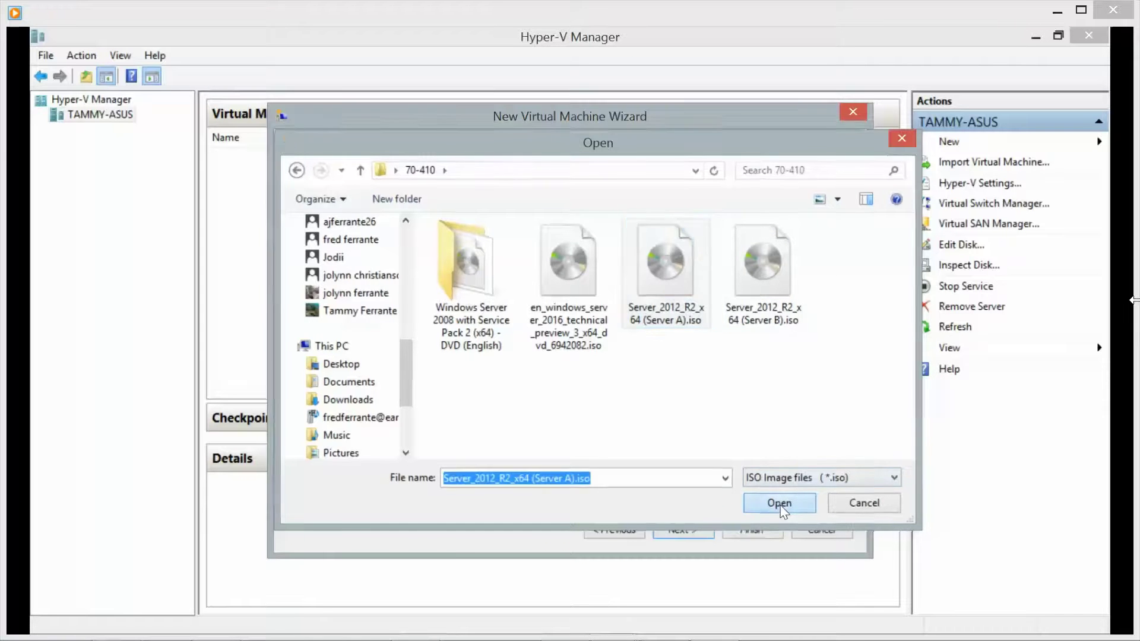
pyautogui.click(698, 536)
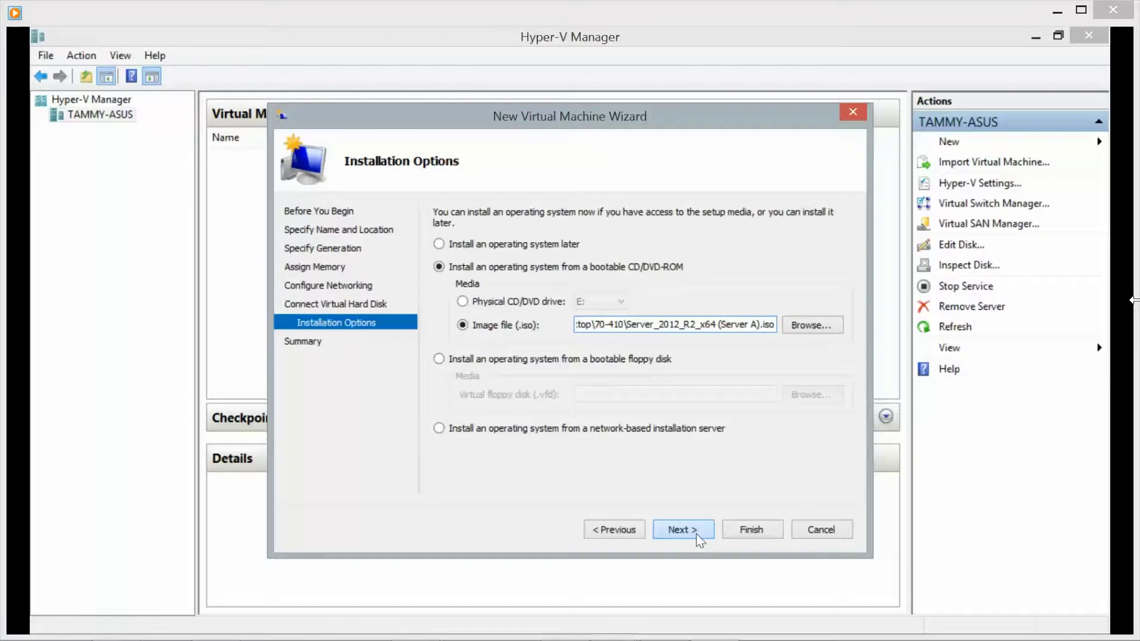
# Finish creating Server A, connect to it, and start it to boot Windows Server 2012 R2 Setup.
pyautogui.click(744, 532)
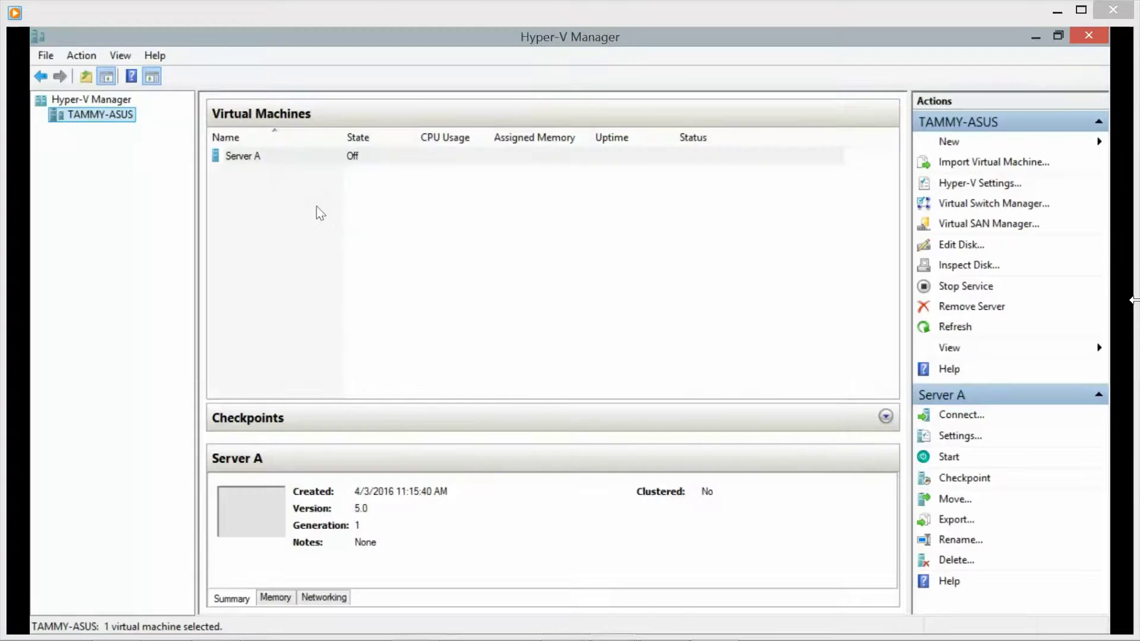
pyautogui.doubleClick(243, 158)
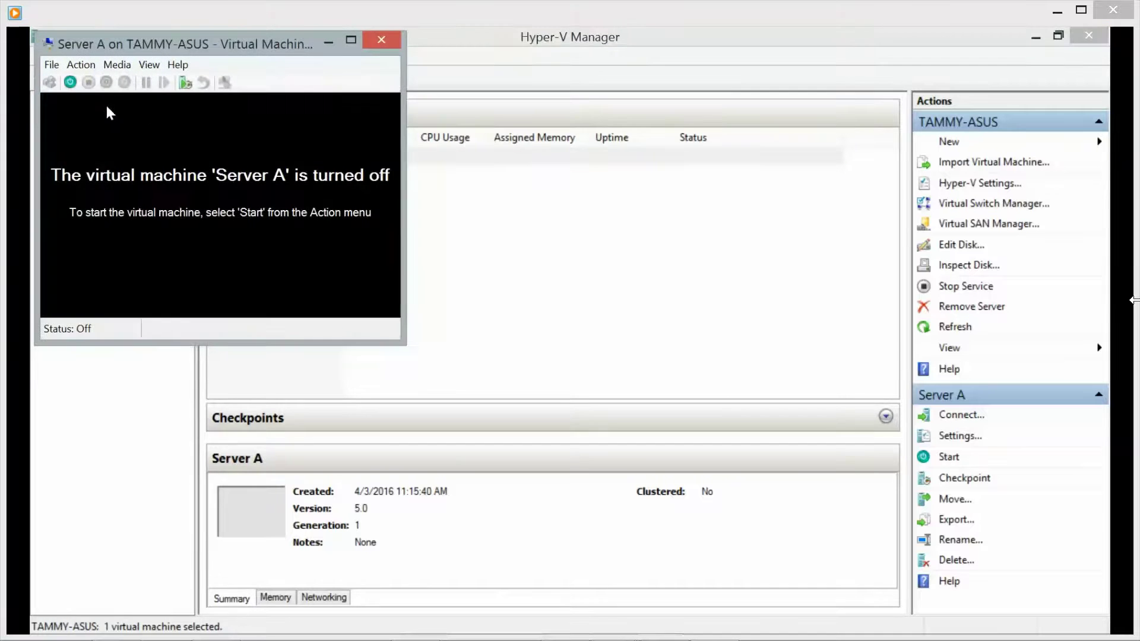
pyautogui.click(69, 83)
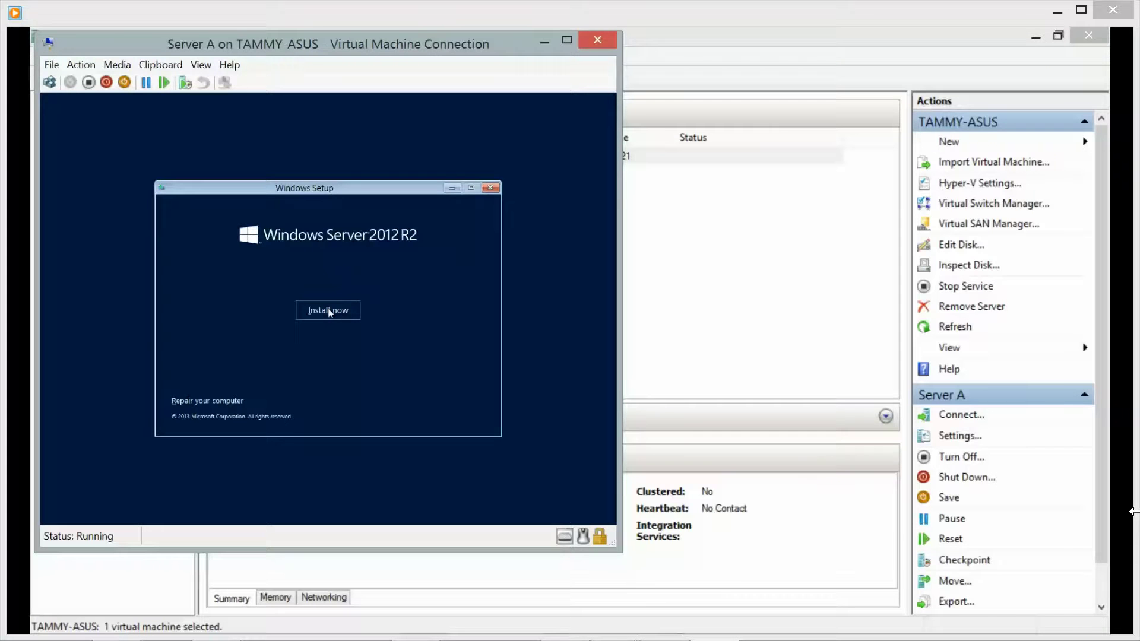
pyautogui.moveTo(1098, 521)
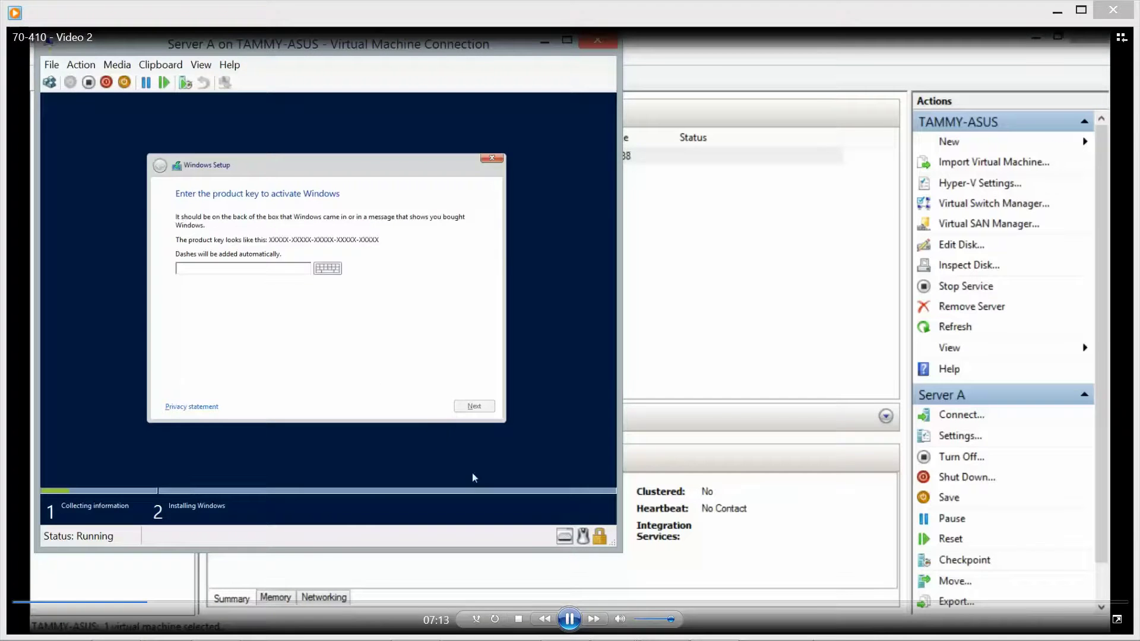
# Take Server A's setup past the license terms and Custom install choice, then close its connection window.
pyautogui.moveTo(661, 636)
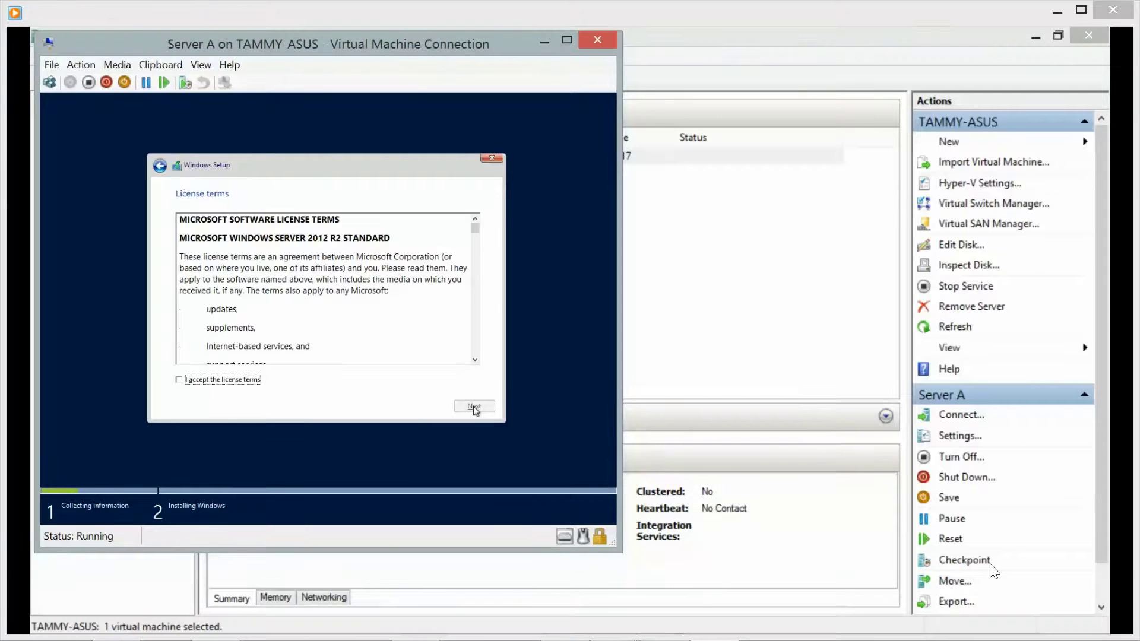
pyautogui.moveTo(988, 571)
pyautogui.moveTo(1097, 545)
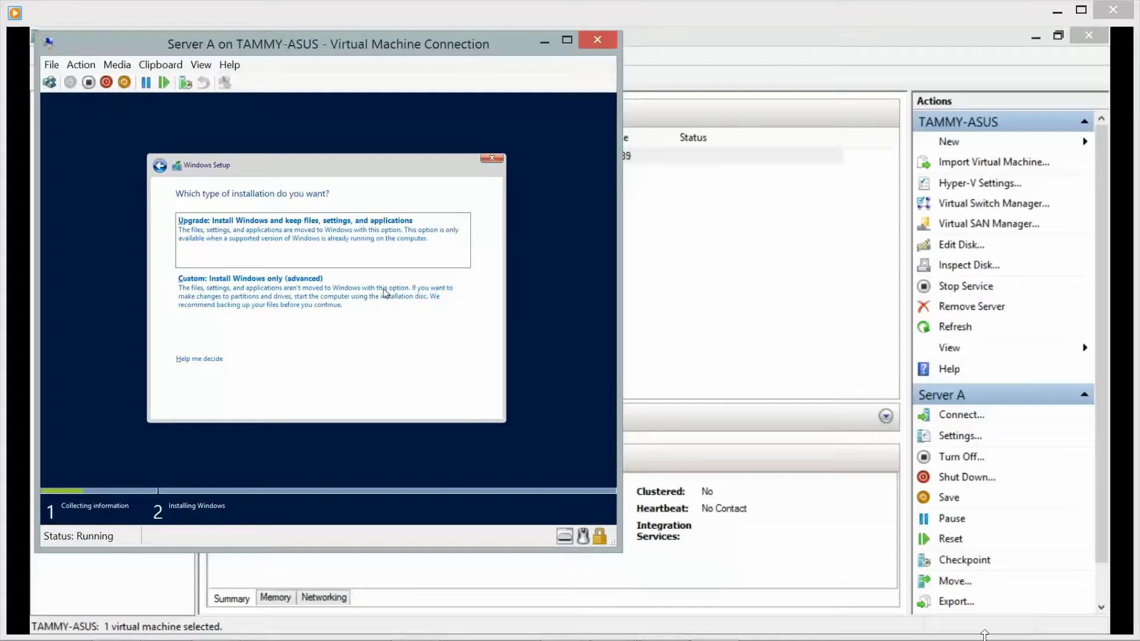
pyautogui.moveTo(1038, 625)
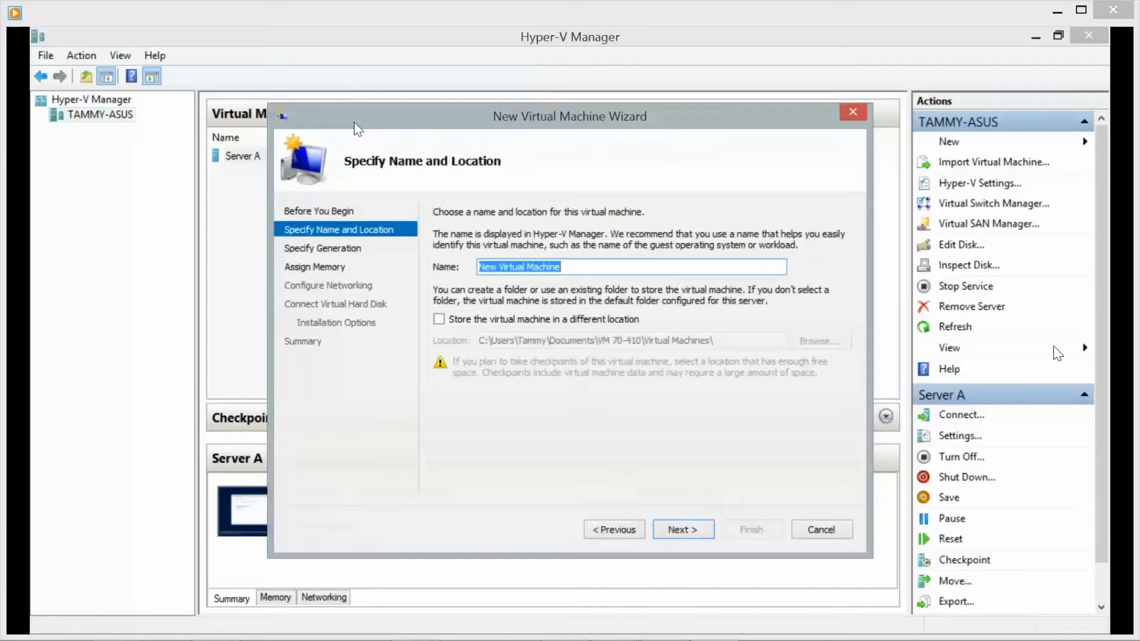
# Name the VM Server B, keep the default generation, and give it 1024 MB dynamic startup memory.
pyautogui.write('ver B')
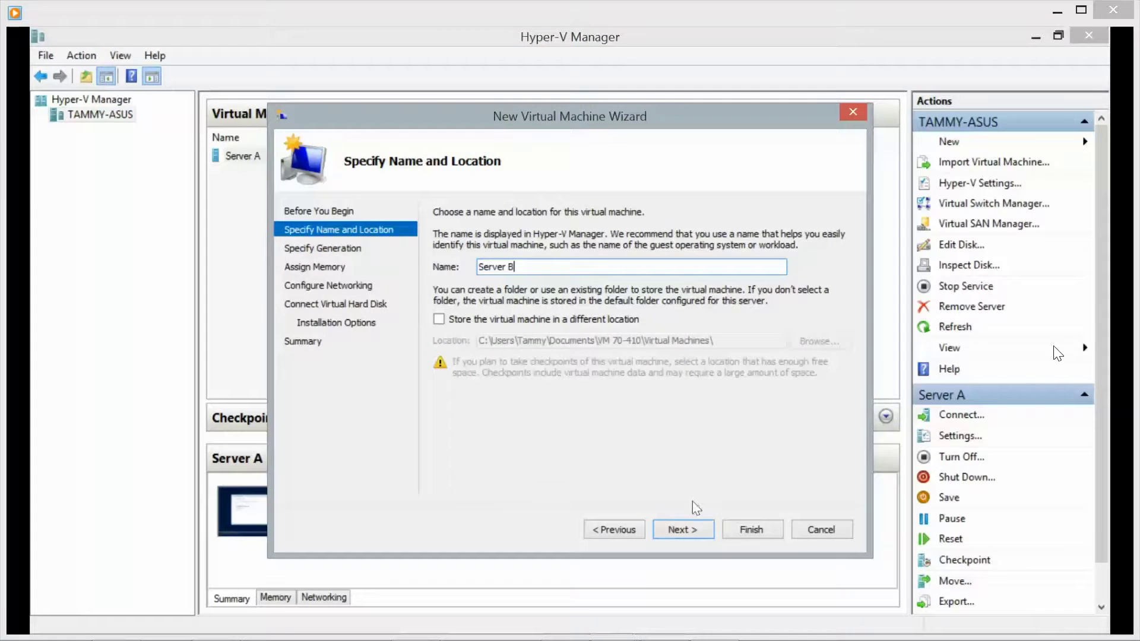
pyautogui.click(689, 530)
pyautogui.click(689, 531)
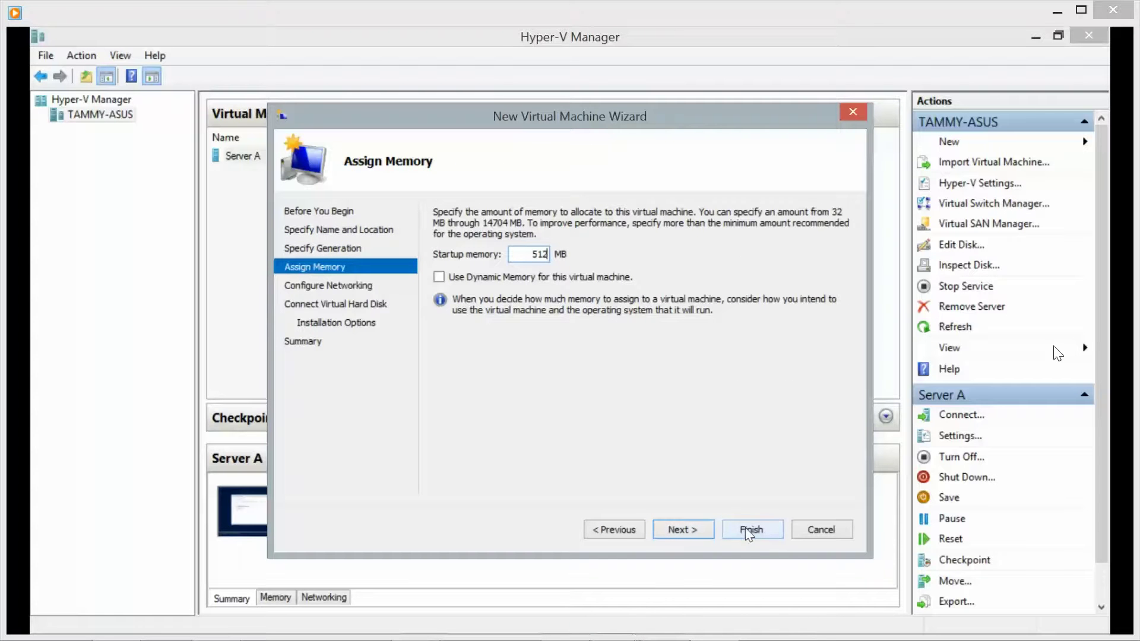
pyautogui.press('BackSpace')
pyautogui.press('BackSpace')
pyautogui.press('BackSpace')
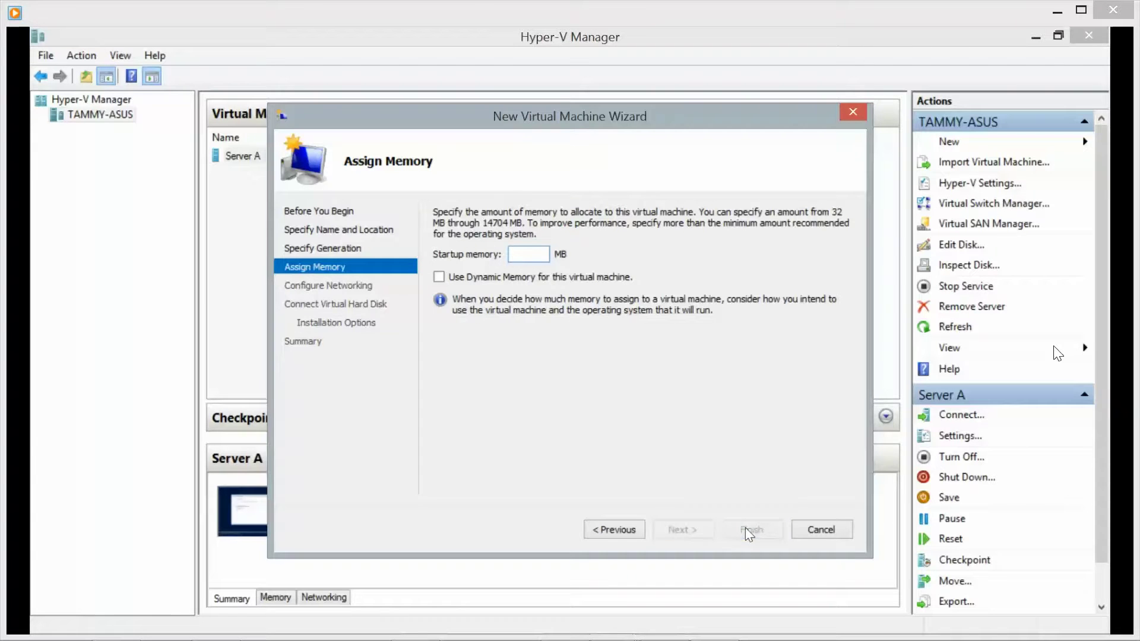
pyautogui.write('1024')
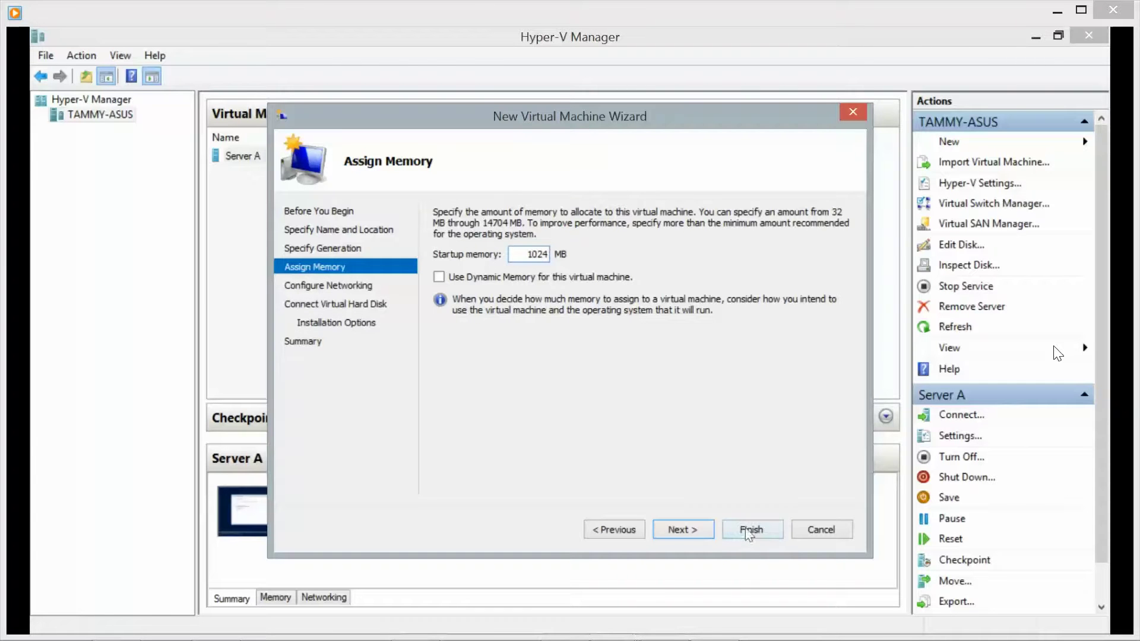
pyautogui.click(446, 280)
pyautogui.click(691, 530)
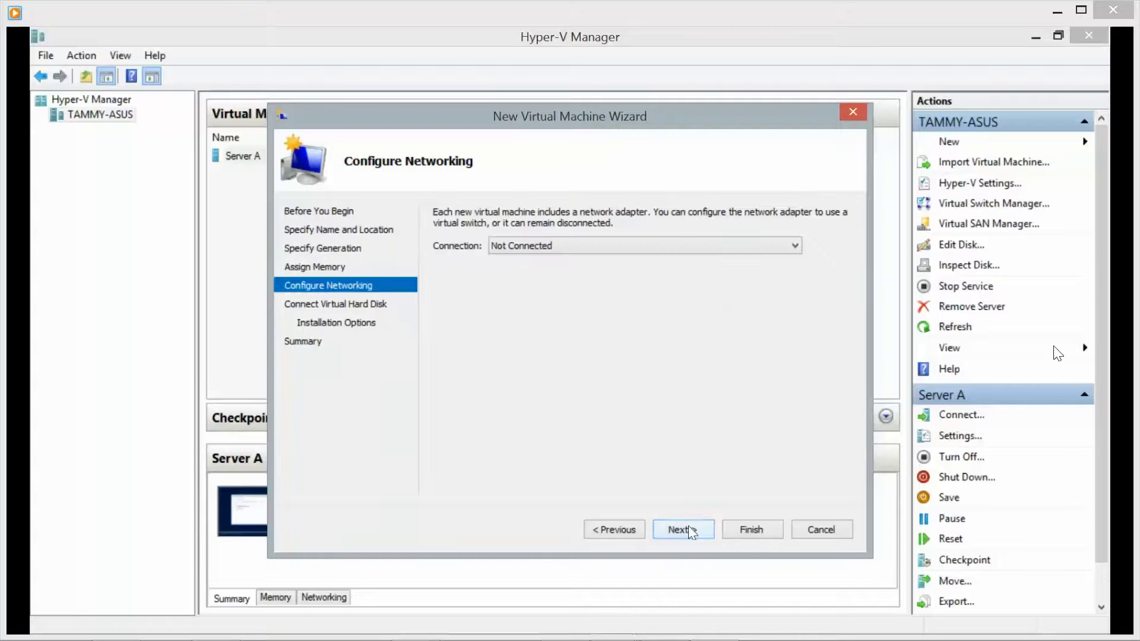
# Connect the VM to INT_Switch and pass the virtual hard disk page unchanged.
pyautogui.click(641, 246)
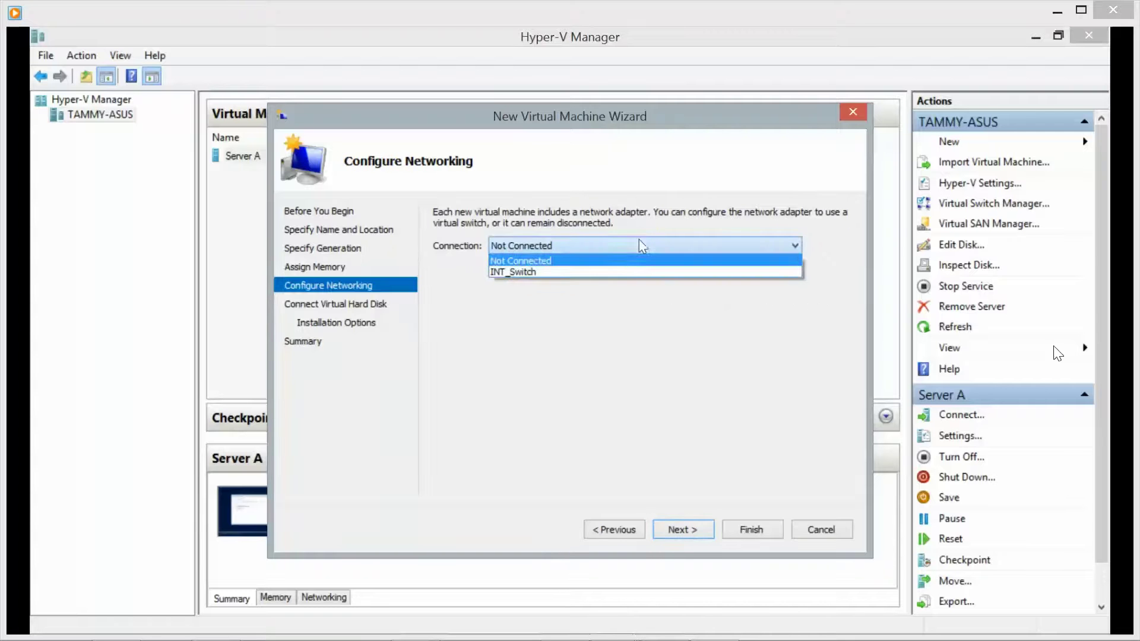
pyautogui.click(626, 273)
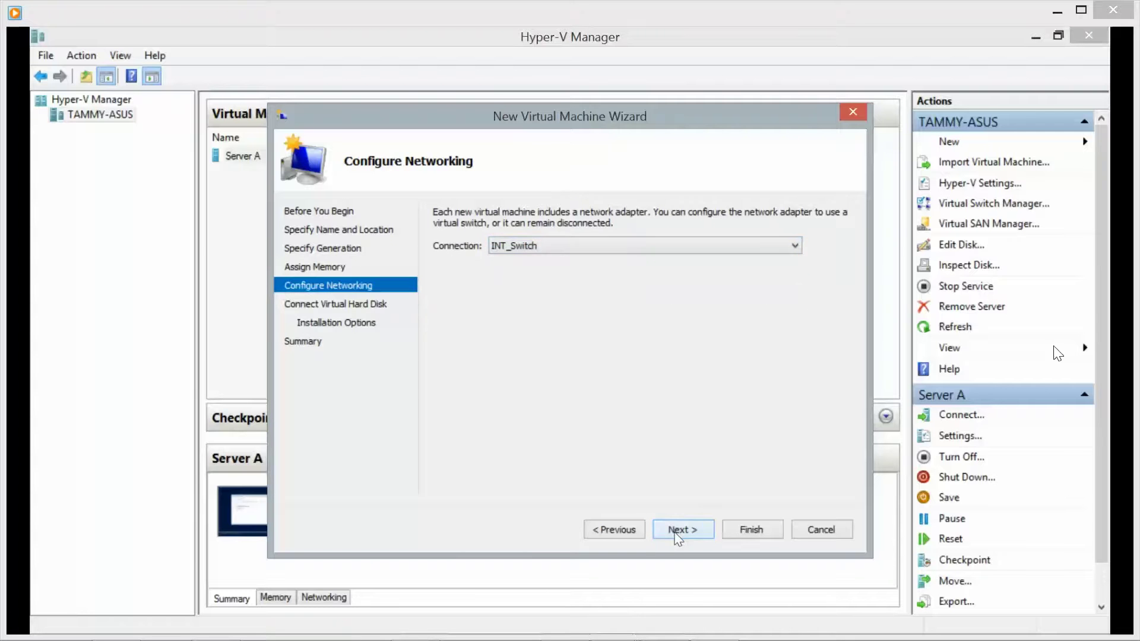
pyautogui.click(678, 534)
pyautogui.click(692, 534)
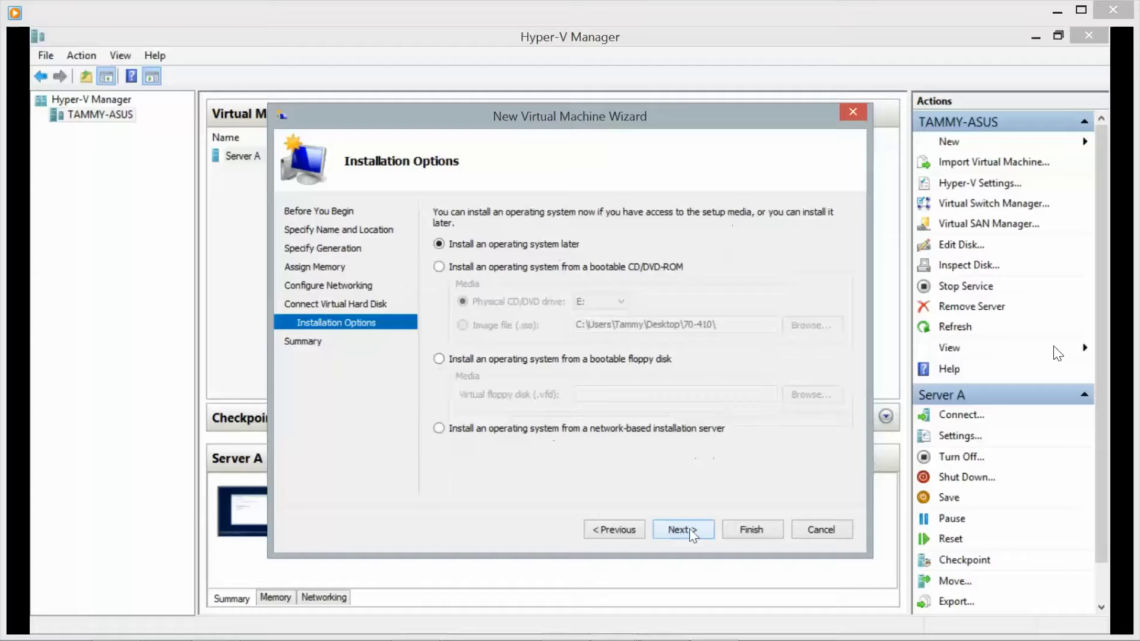
# Boot Server B from the Windows Server 2008 SP2 ISO image and finish creating the VM.
pyautogui.click(440, 267)
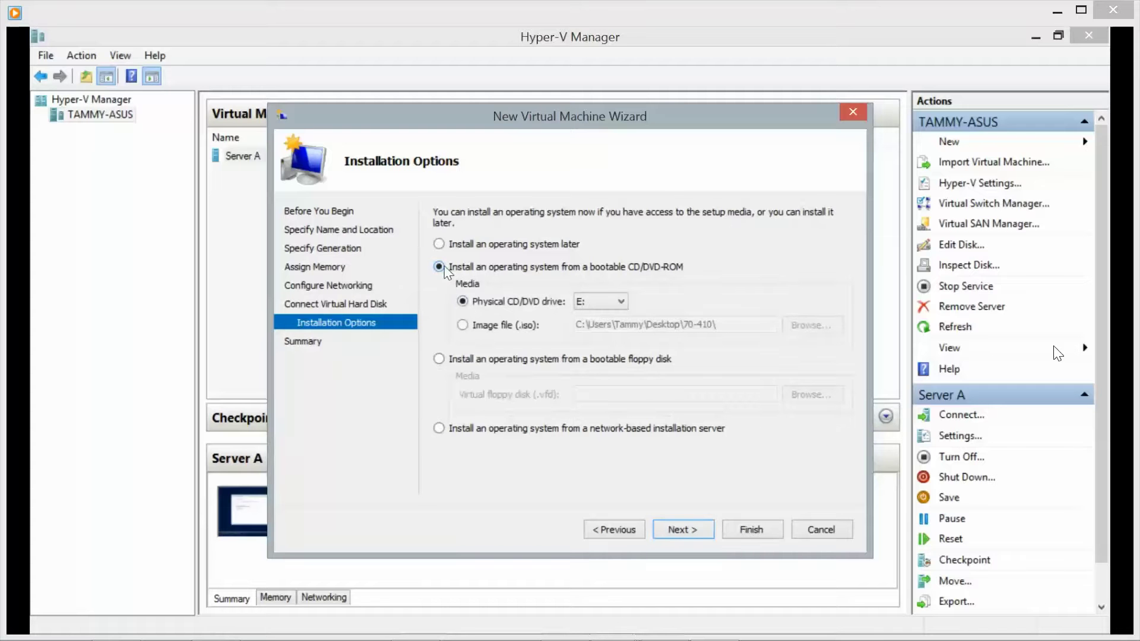
pyautogui.click(463, 325)
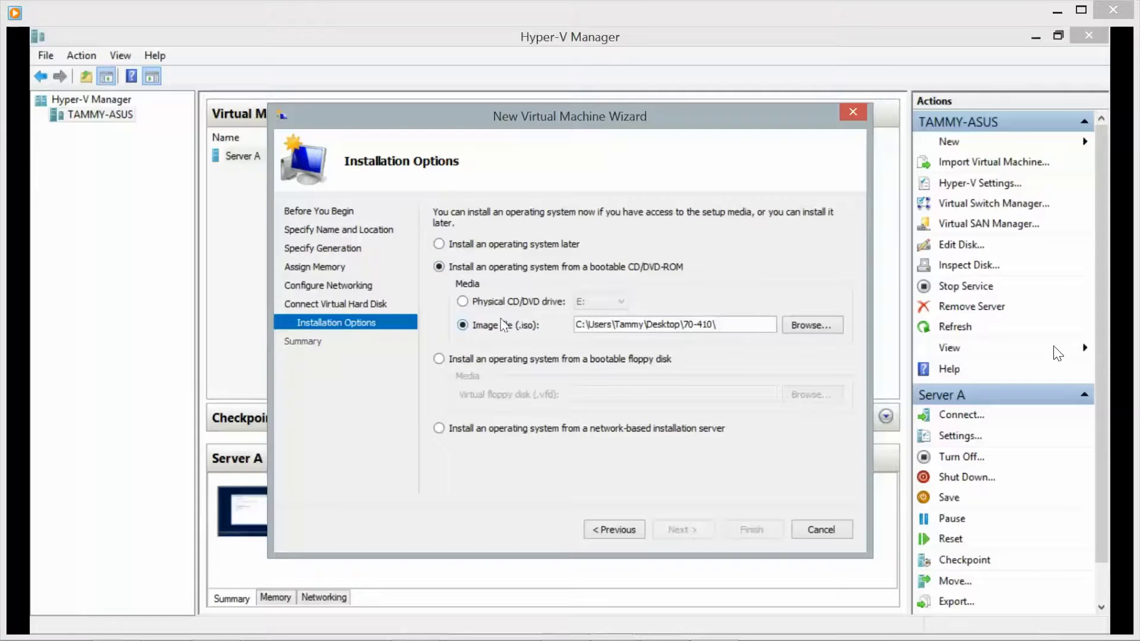
pyautogui.click(800, 326)
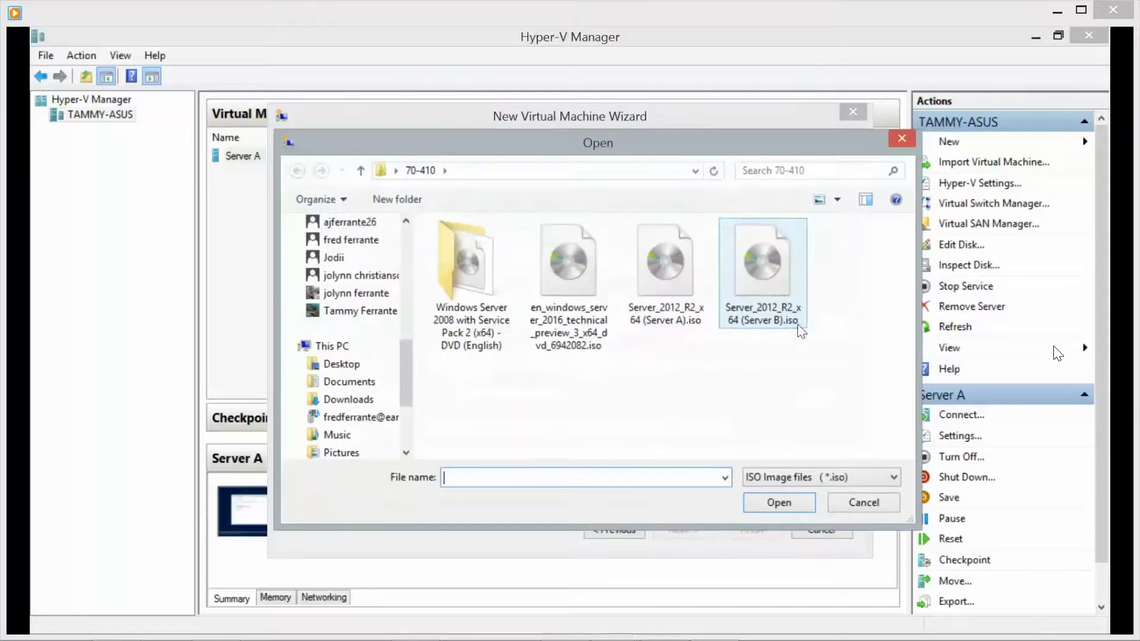
pyautogui.doubleClick(475, 275)
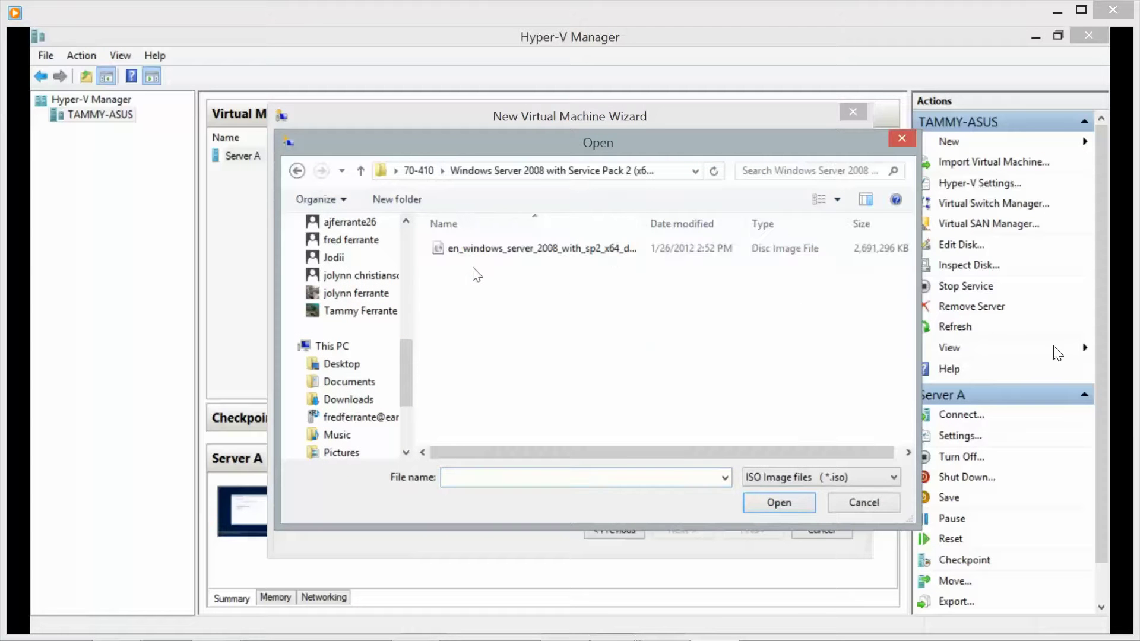
pyautogui.click(497, 252)
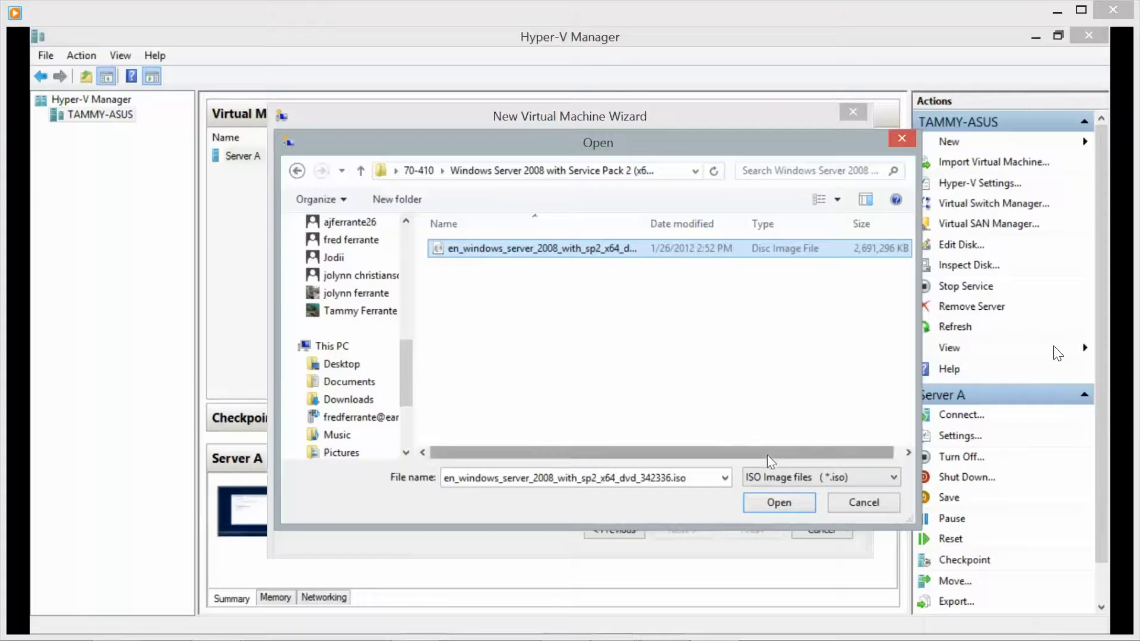
pyautogui.click(780, 503)
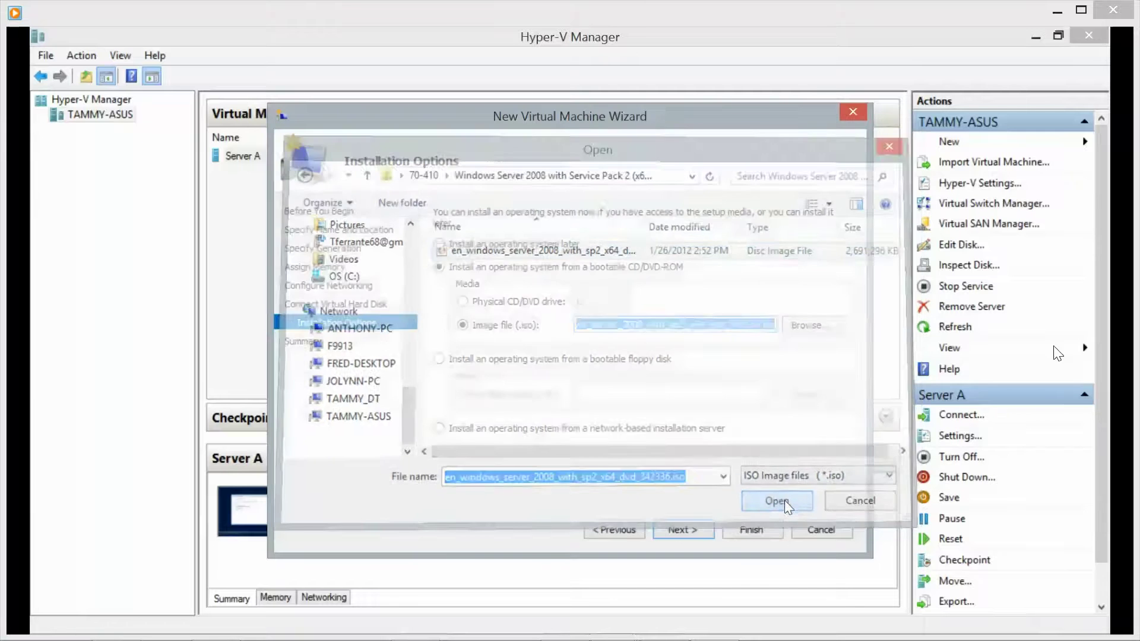
pyautogui.click(683, 529)
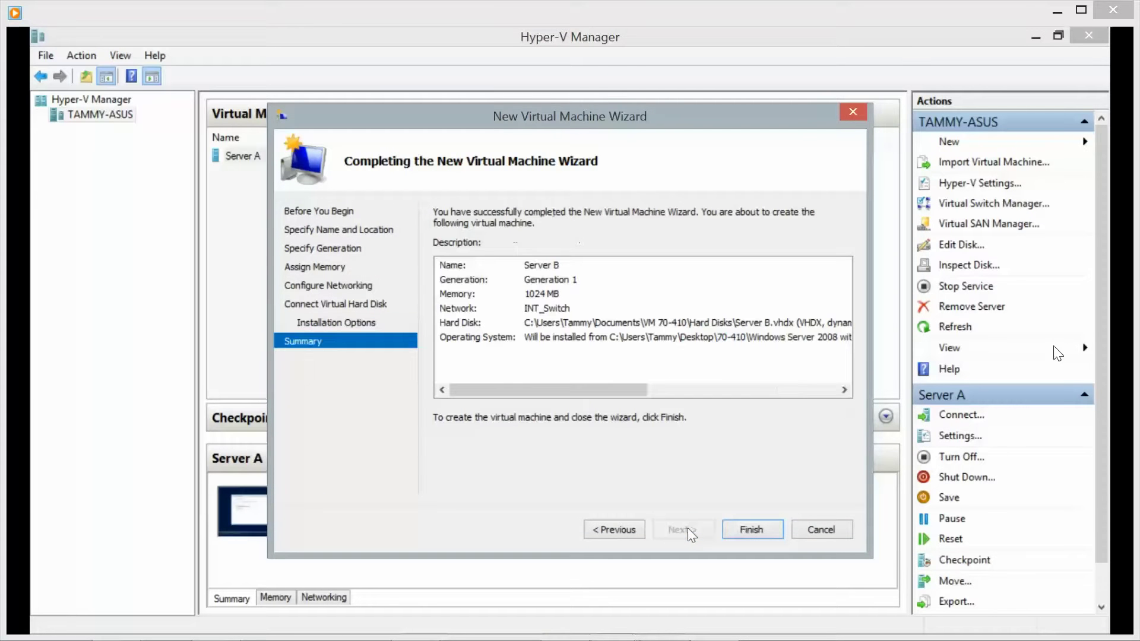
pyautogui.click(751, 530)
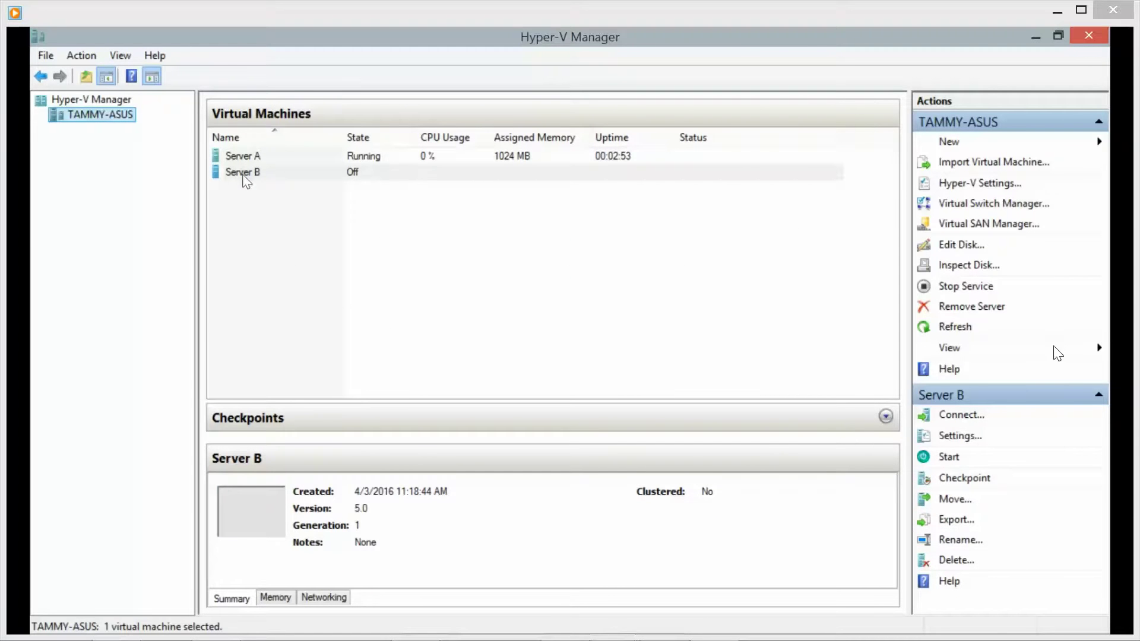
# Connect to Server B and start it, then bring Server A's console window to the front.
pyautogui.doubleClick(244, 176)
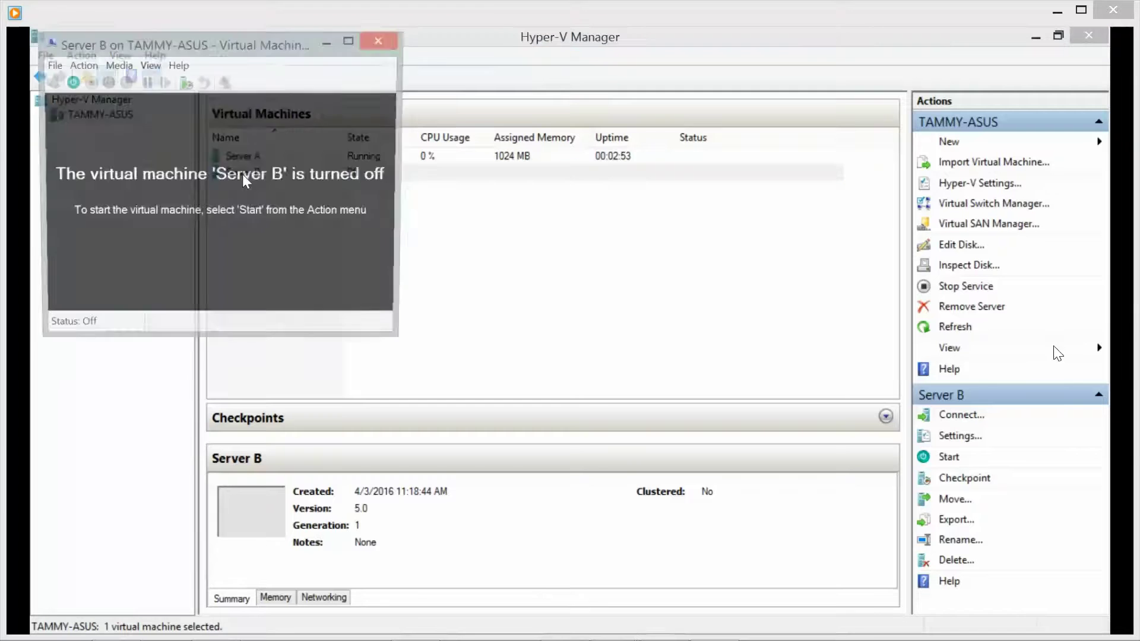
pyautogui.click(70, 82)
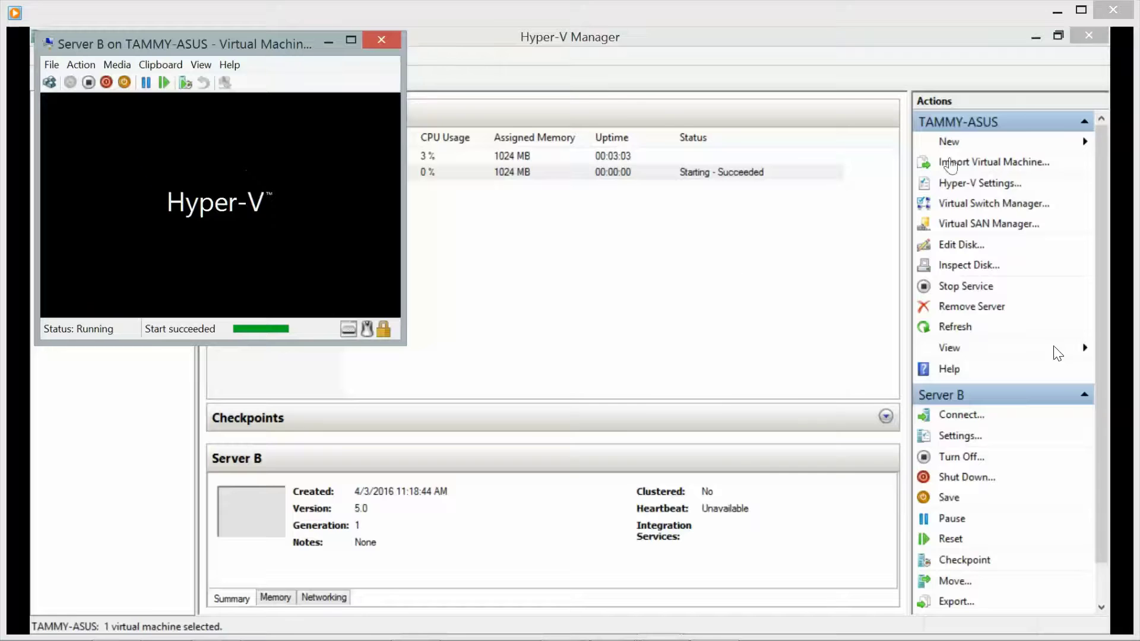
pyautogui.click(1035, 38)
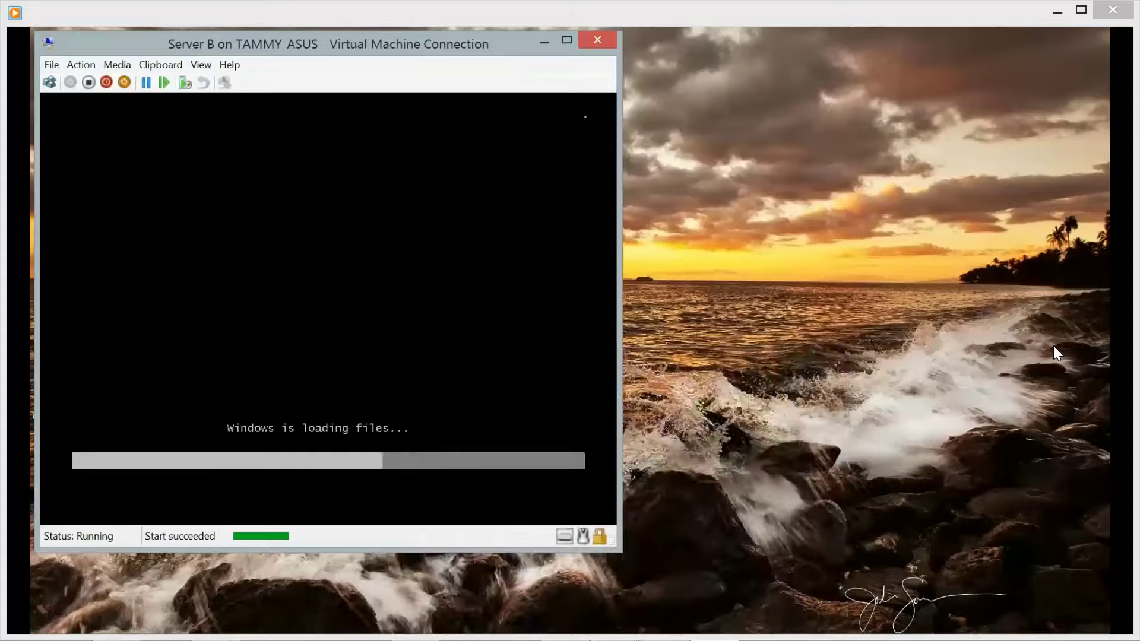
pyautogui.moveTo(410, 612)
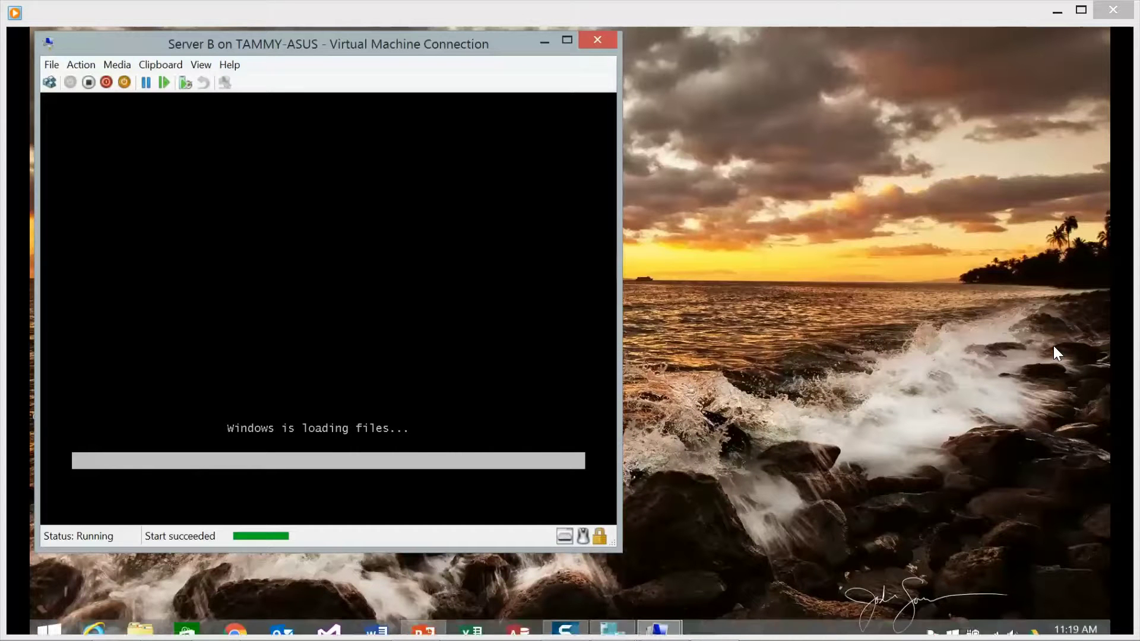
pyautogui.moveTo(661, 624)
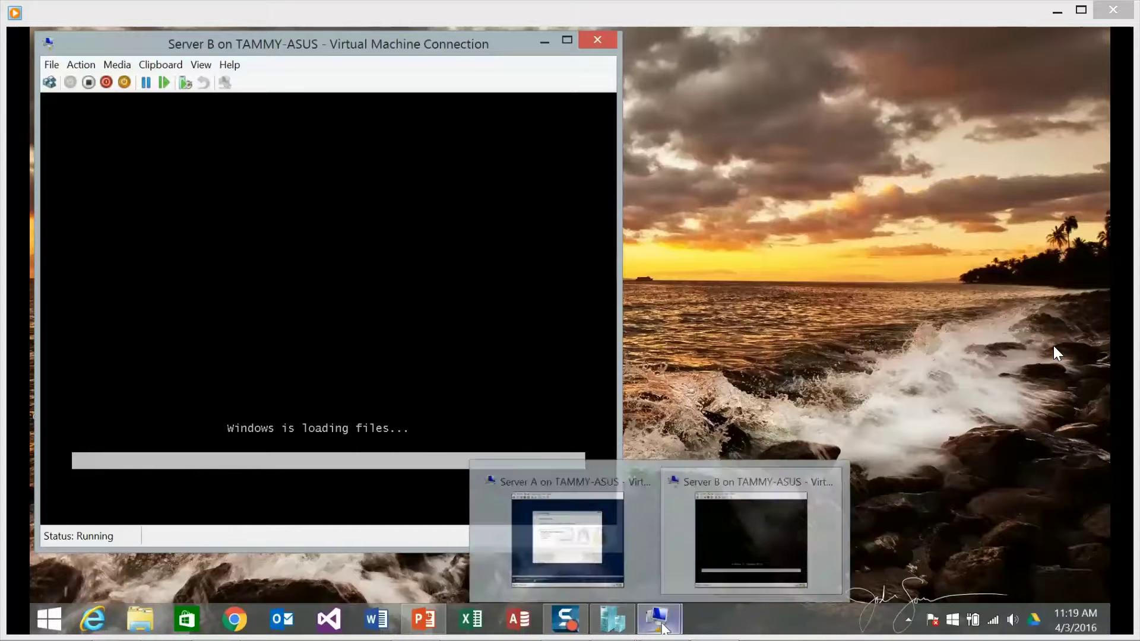
pyautogui.click(576, 552)
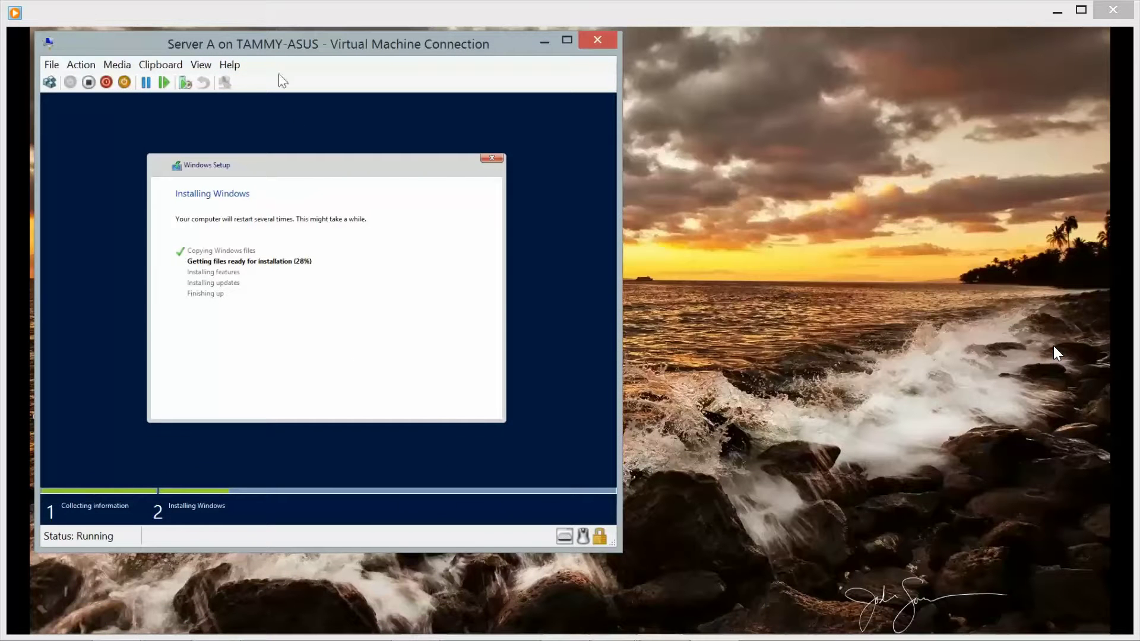
# Move Server A's window aside and pick Windows Server 2008 Enterprise (Full Installation) on Server B.
pyautogui.moveTo(272, 54); pyautogui.dragTo(266, 123)
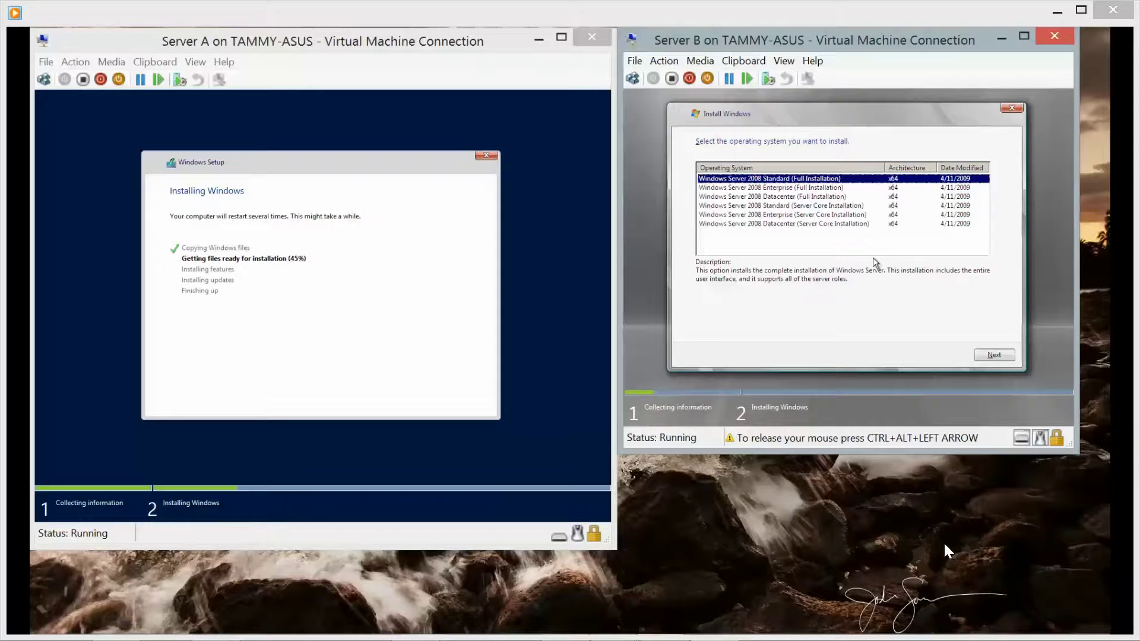
pyautogui.press('Down')
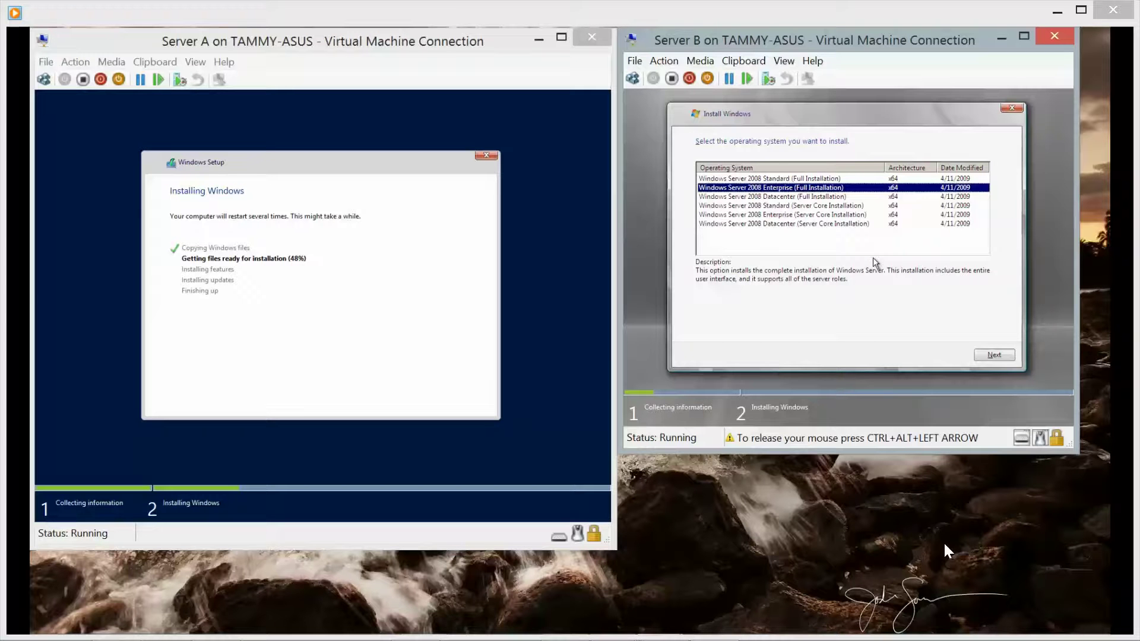
pyautogui.press('Return')
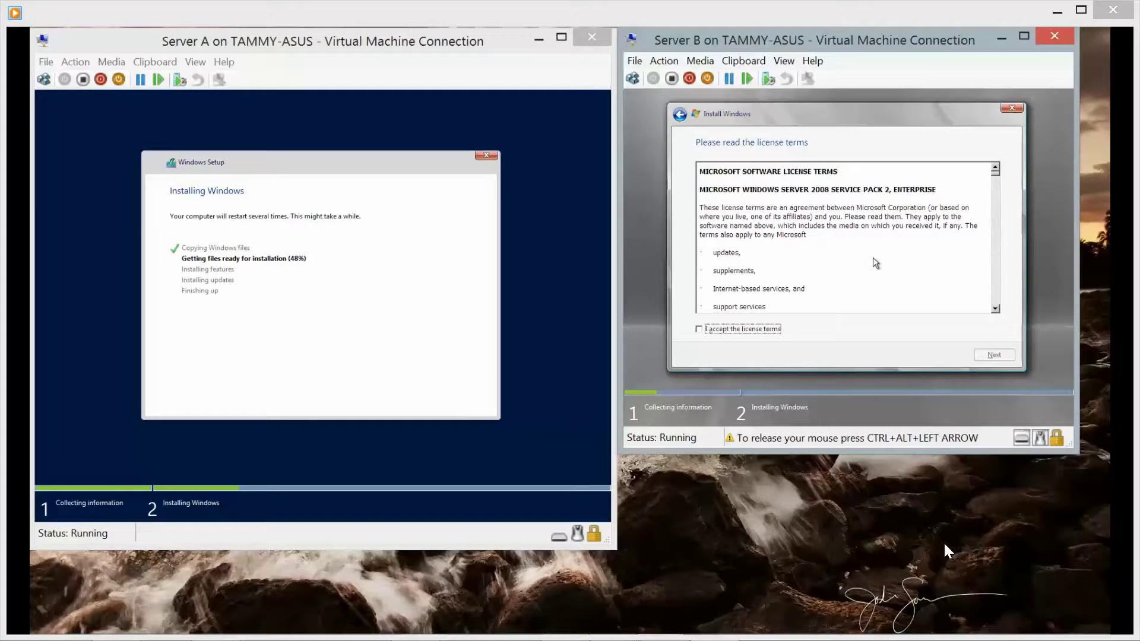
# Accept the license and start a Custom install onto Server B's virtual disk, then release the mouse.
pyautogui.click(707, 331)
pyautogui.click(995, 358)
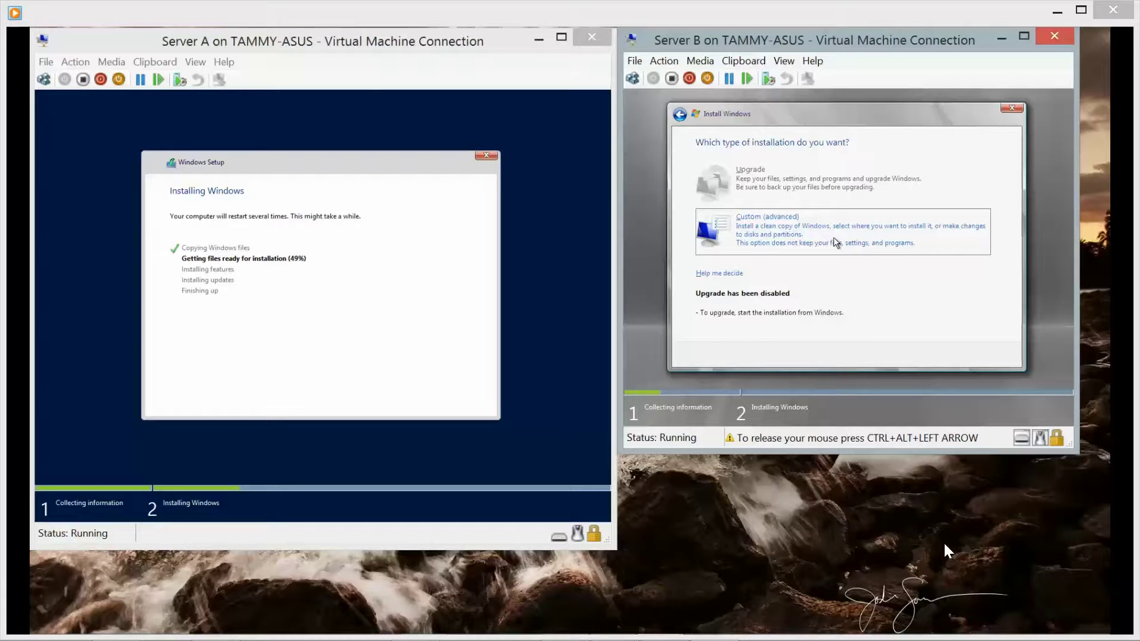
pyautogui.click(836, 243)
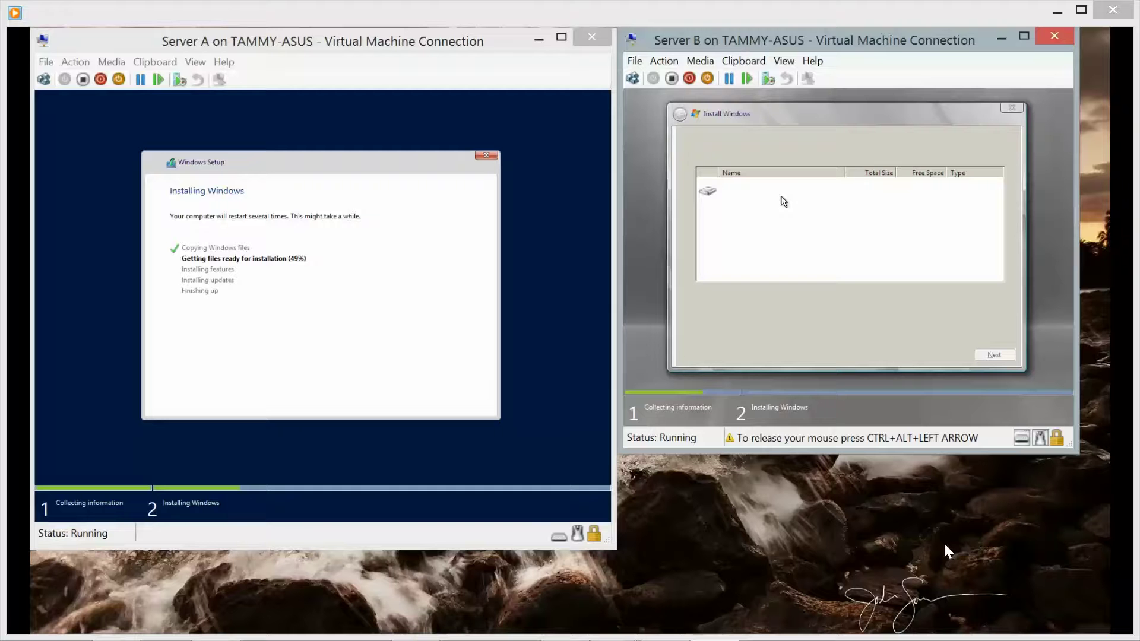
pyautogui.doubleClick(711, 191)
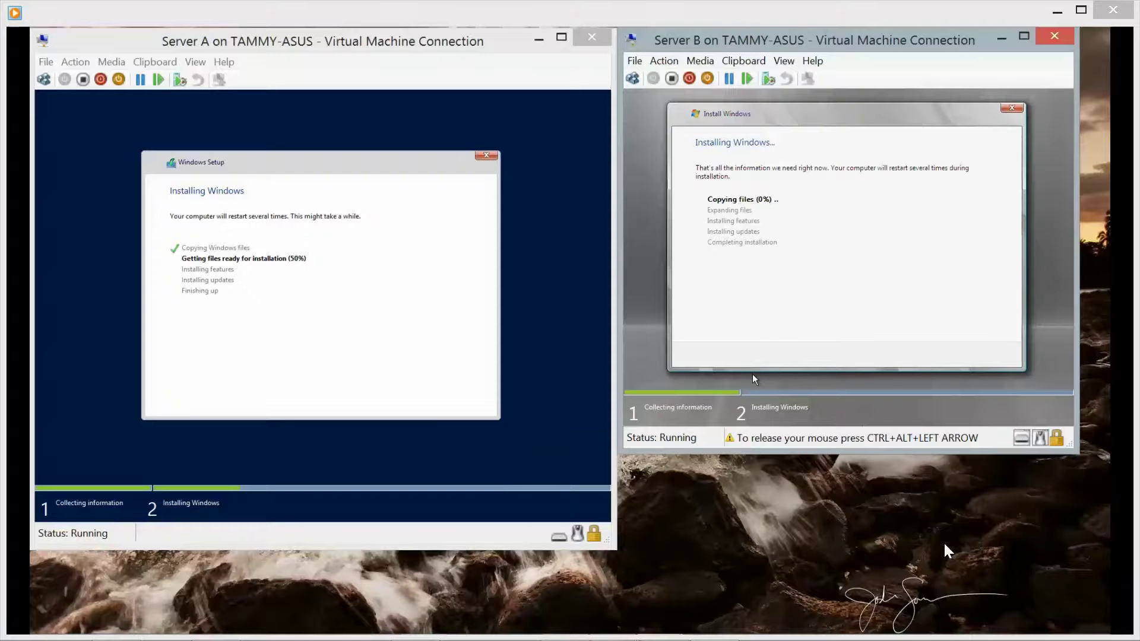
pyautogui.hotkey('ctrl', 'alt', 'Left')
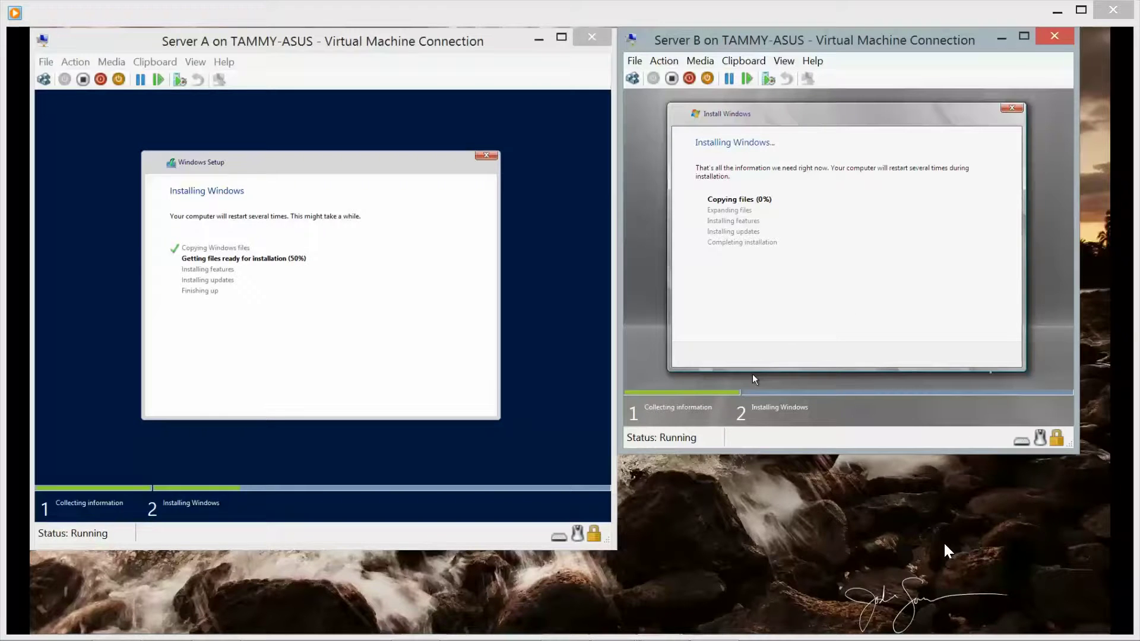
pyautogui.moveTo(626, 620)
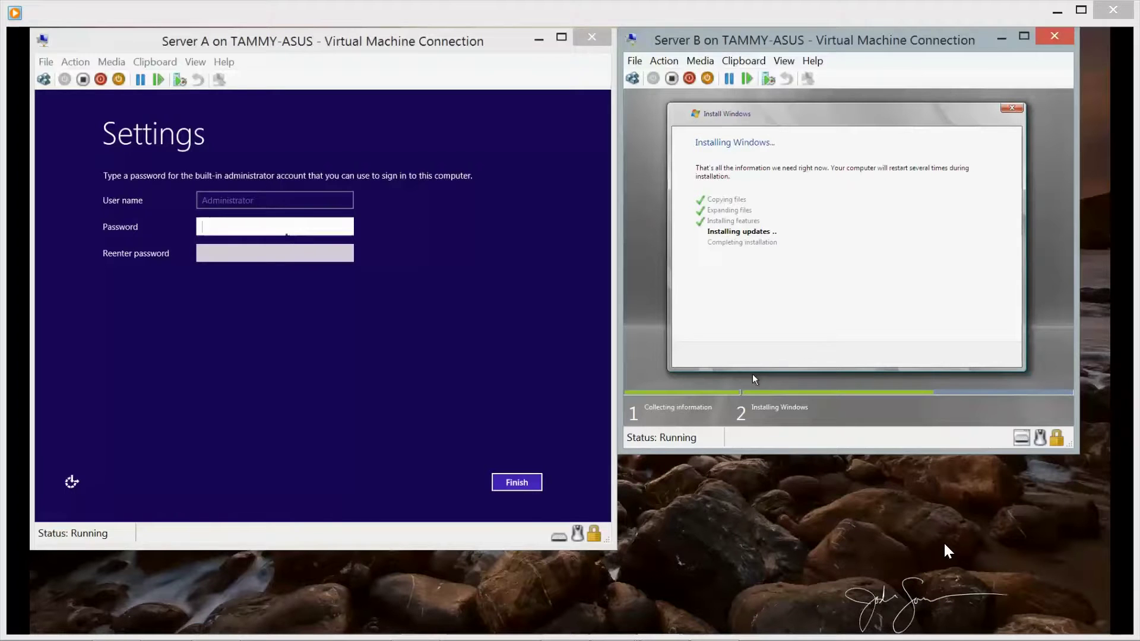
# Enter and re-enter Server A's Administrator password, revealing it to verify the match.
pyautogui.click(284, 234)
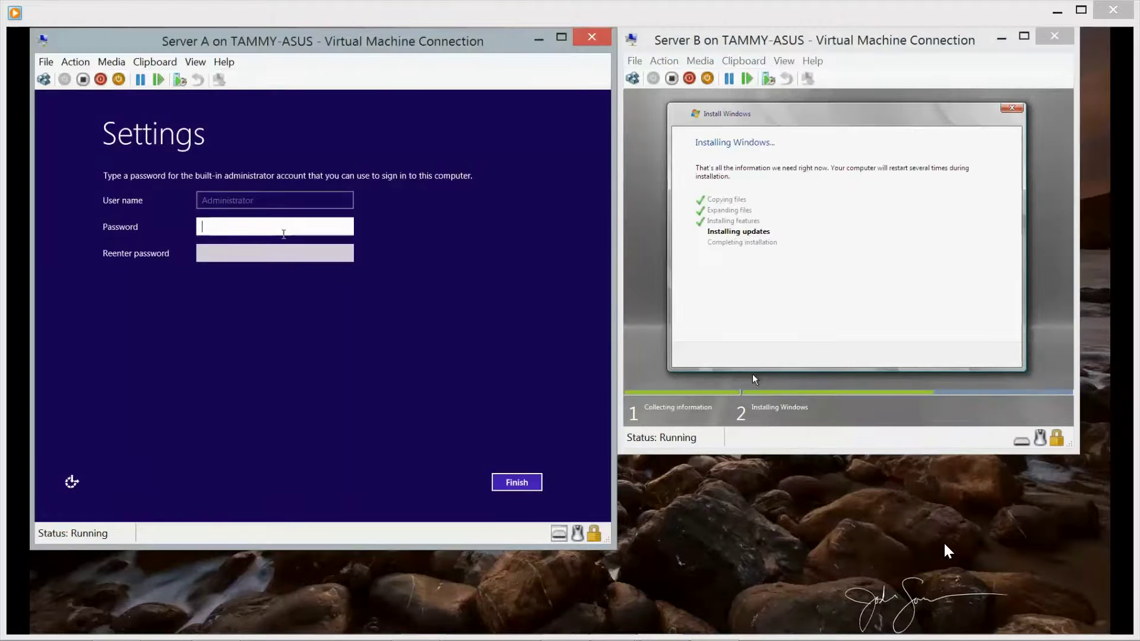
pyautogui.write('Pass')
pyautogui.press('BackSpace')
pyautogui.press('BackSpace')
pyautogui.press('BackSpace')
pyautogui.press('BackSpace')
pyautogui.write('Passw')
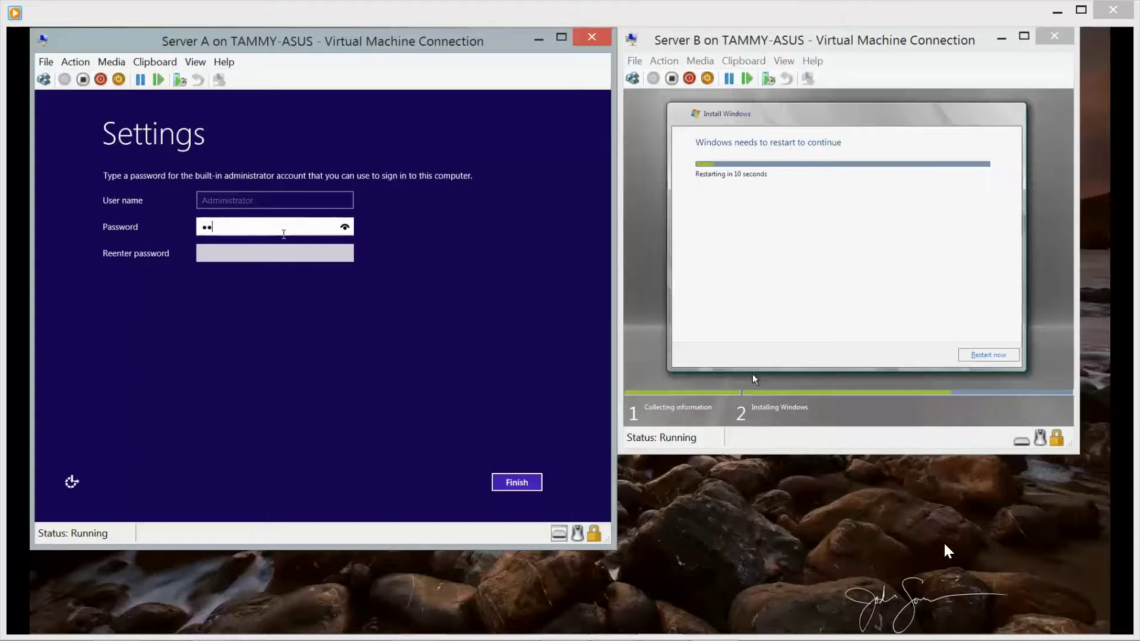
pyautogui.write('ord')
pyautogui.press('Tab')
pyautogui.write('Passwor')
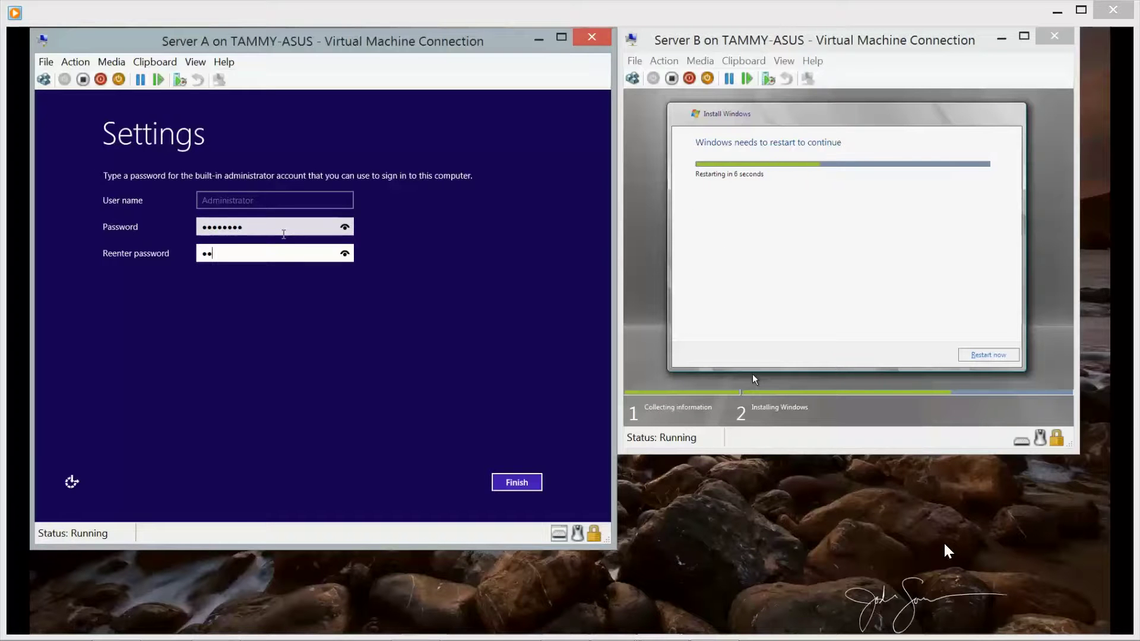
pyautogui.write('d')
pyautogui.click(345, 259)
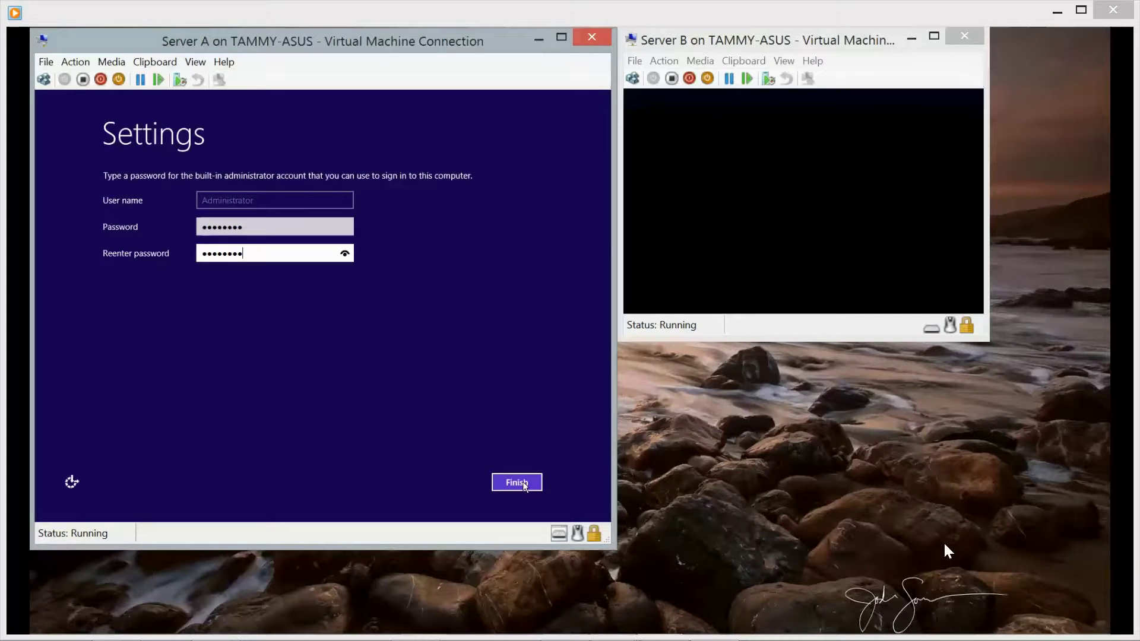
# Finish Server A's initial settings and return to the desktop showing both servers.
pyautogui.click(516, 483)
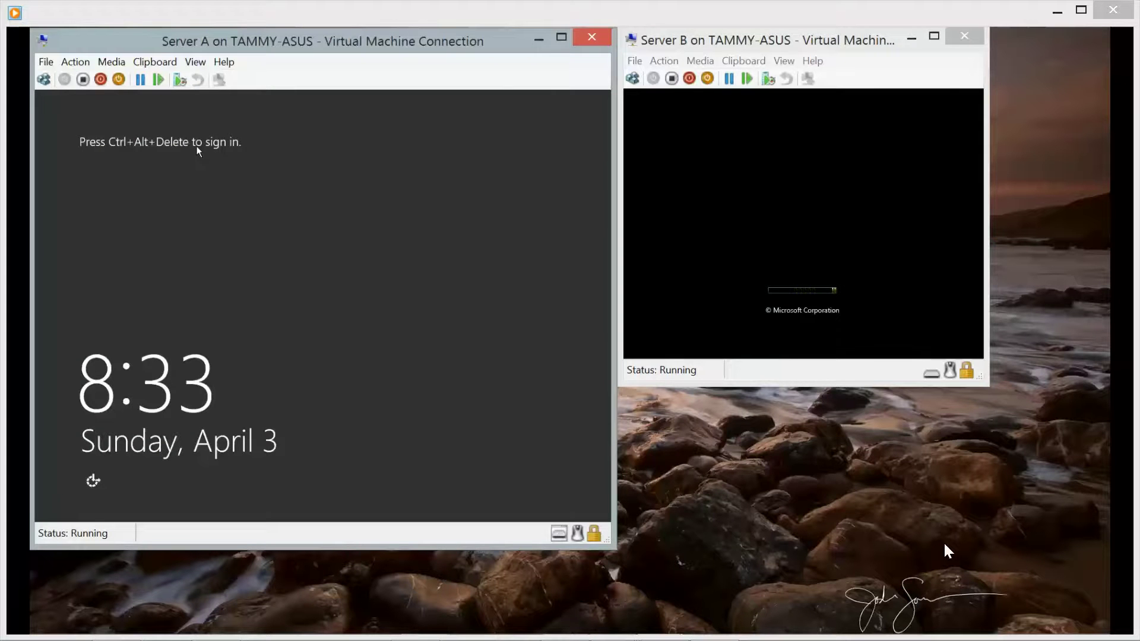
pyautogui.press('super')
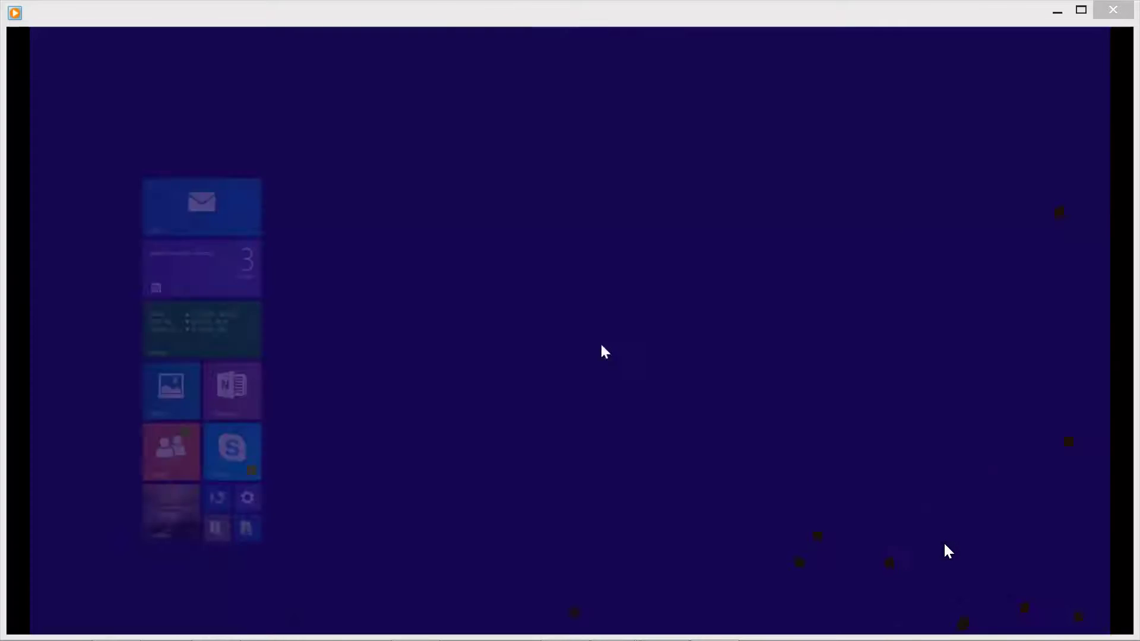
pyautogui.press('super')
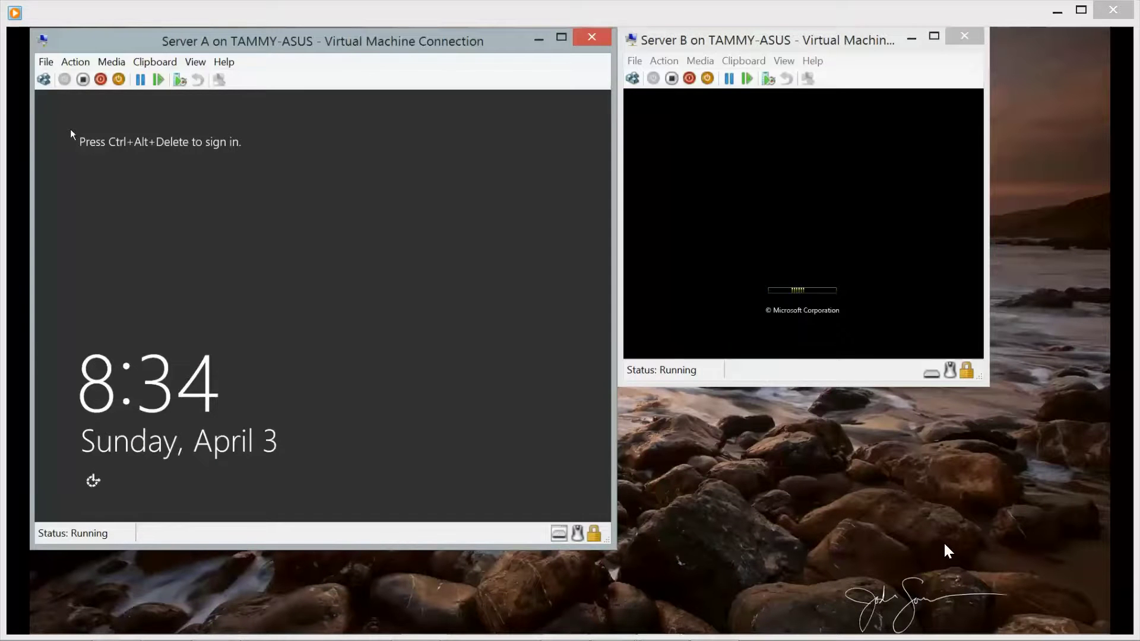
# Send Ctrl+Alt+Delete to Server A and sign in with the Administrator password.
pyautogui.click(44, 80)
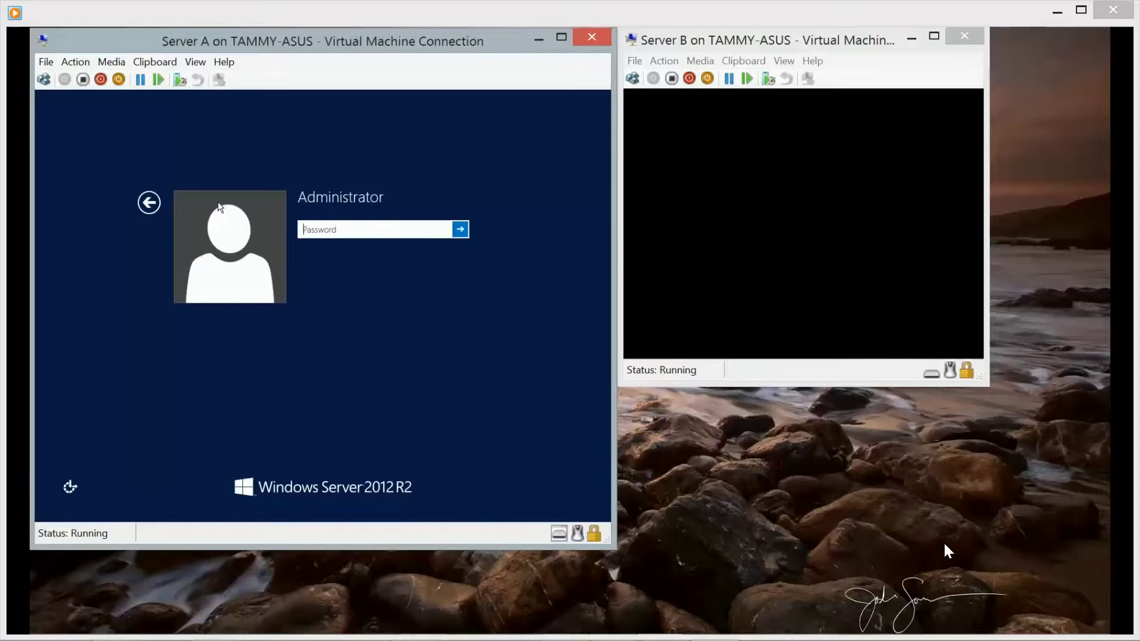
pyautogui.write('••••')
pyautogui.press('BackSpace')
pyautogui.press('BackSpace')
pyautogui.press('BackSpace')
pyautogui.write('••••••••')
pyautogui.press('Return')
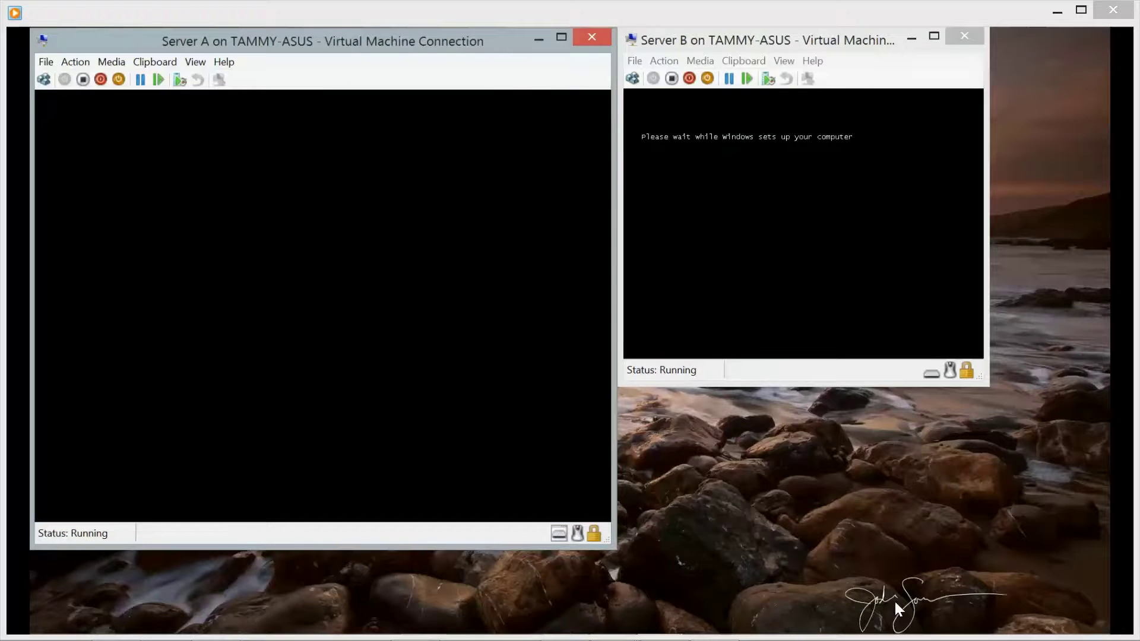
# Wait for Server A's Windows Server 2012 R2 desktop to load and Server Manager to start.
pyautogui.moveTo(671, 635)
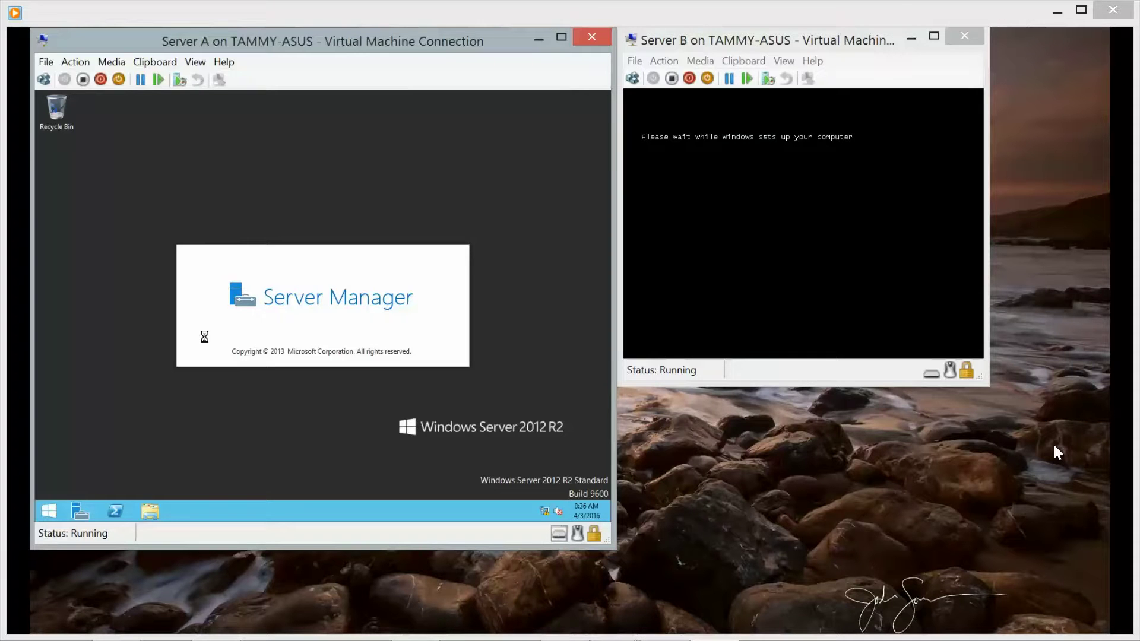
# Give Server A's Ethernet adapter static IPv4 address 10.0.0.1 with subnet mask 255.0.0.0.
pyautogui.moveTo(714, 606)
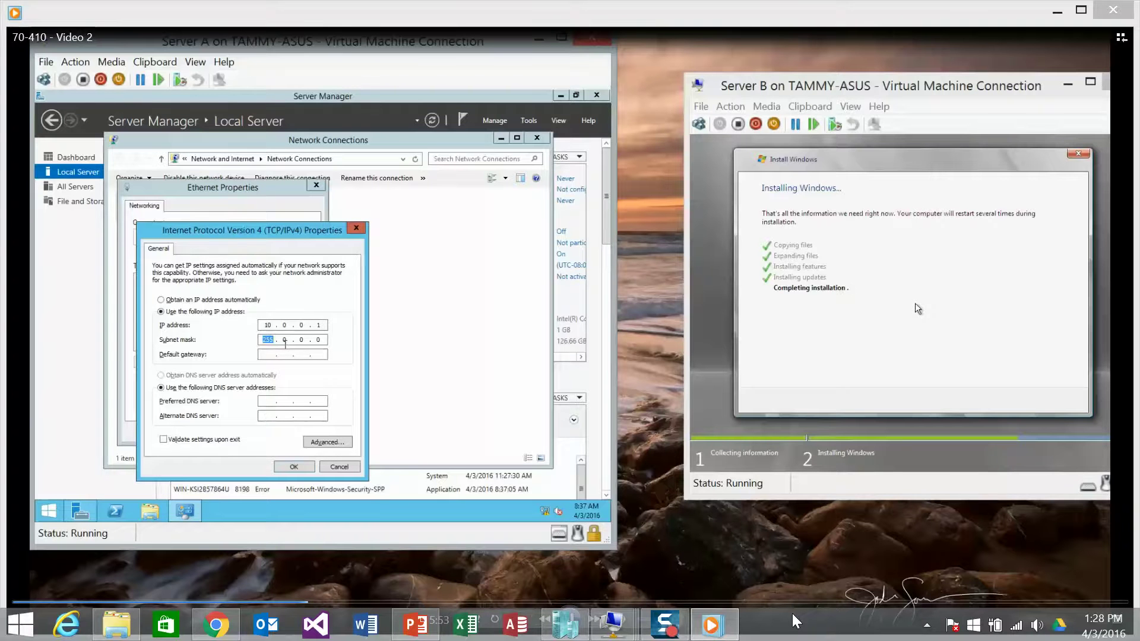
# Move past the 255.0.0.0 subnet mask to Server A's DNS server settings.
pyautogui.press('Tab')
pyautogui.press('Tab')
pyautogui.press('Tab')
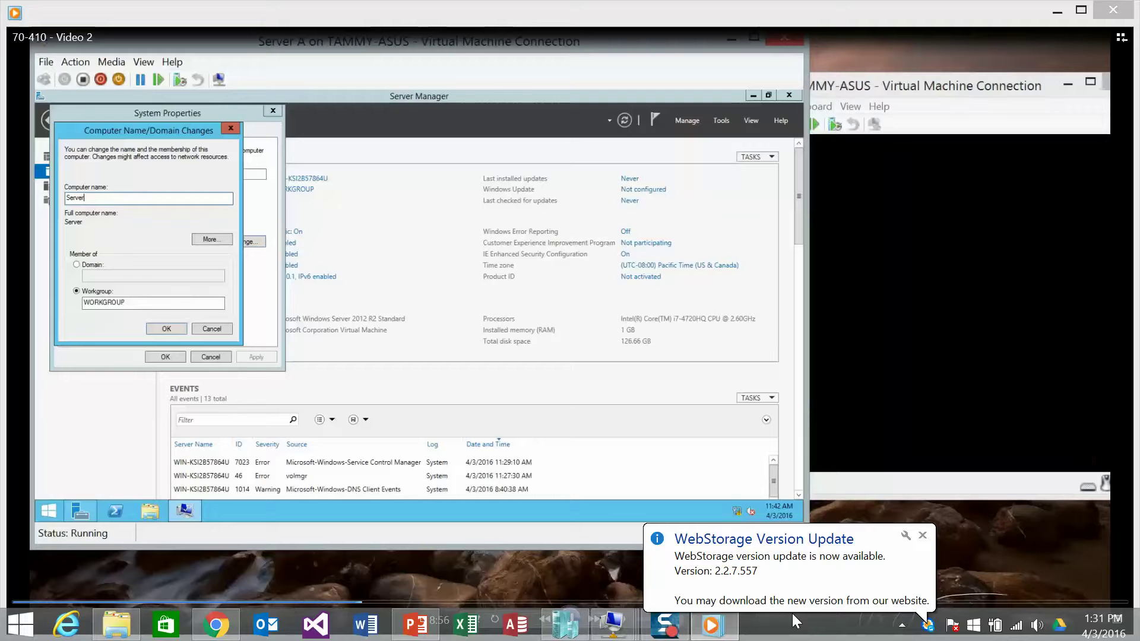
# Append A to make Server A's computer name Server_A, accepting the non-standard name and restart warnings.
pyautogui.write('A')
pyautogui.click(157, 331)
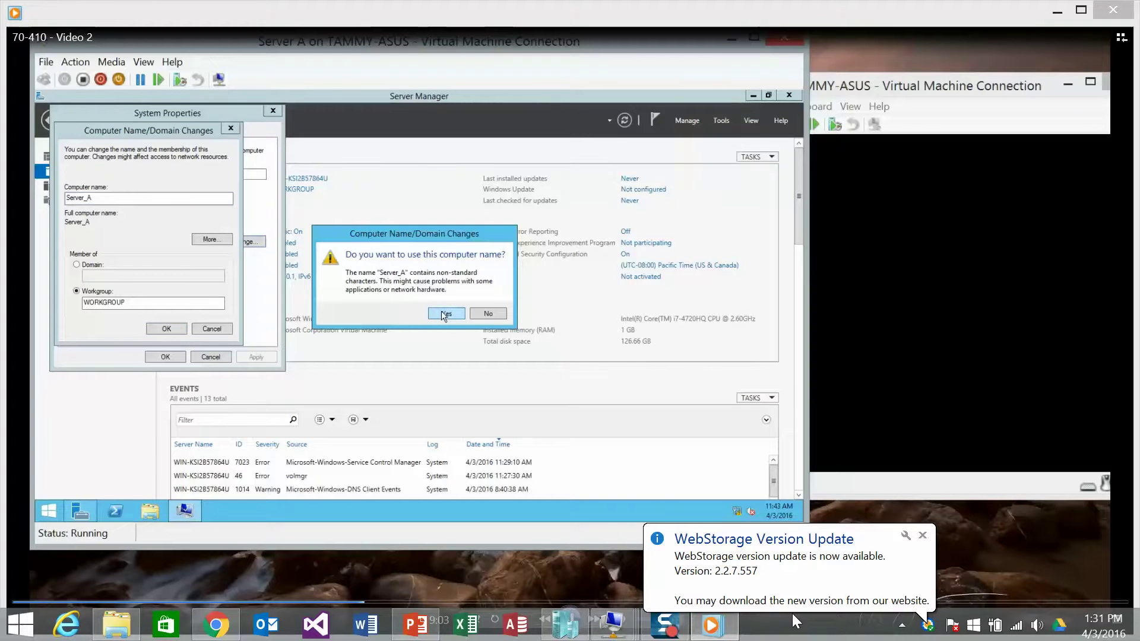
pyautogui.click(445, 313)
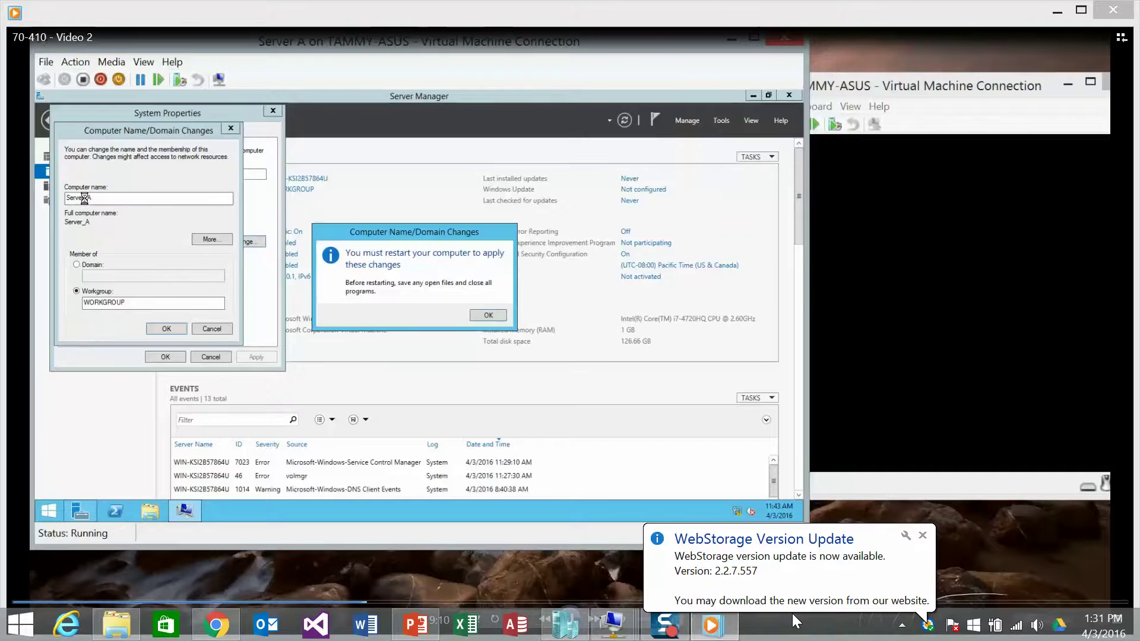
pyautogui.click(484, 315)
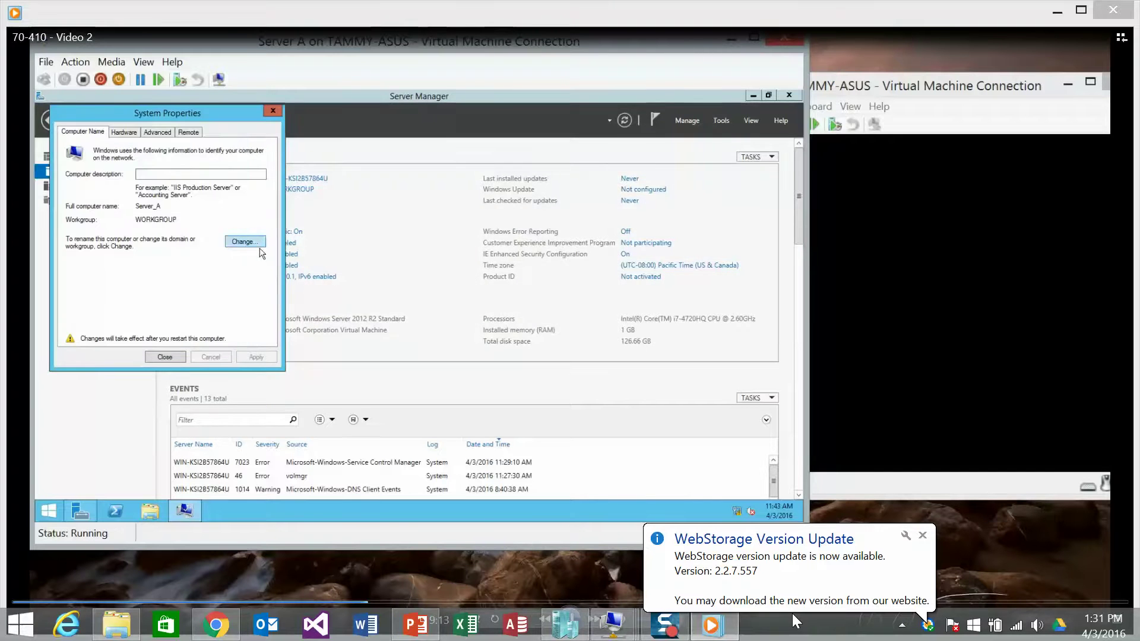
# Change Server A's computer name to ServerA and restart the VM now to apply it.
pyautogui.click(249, 241)
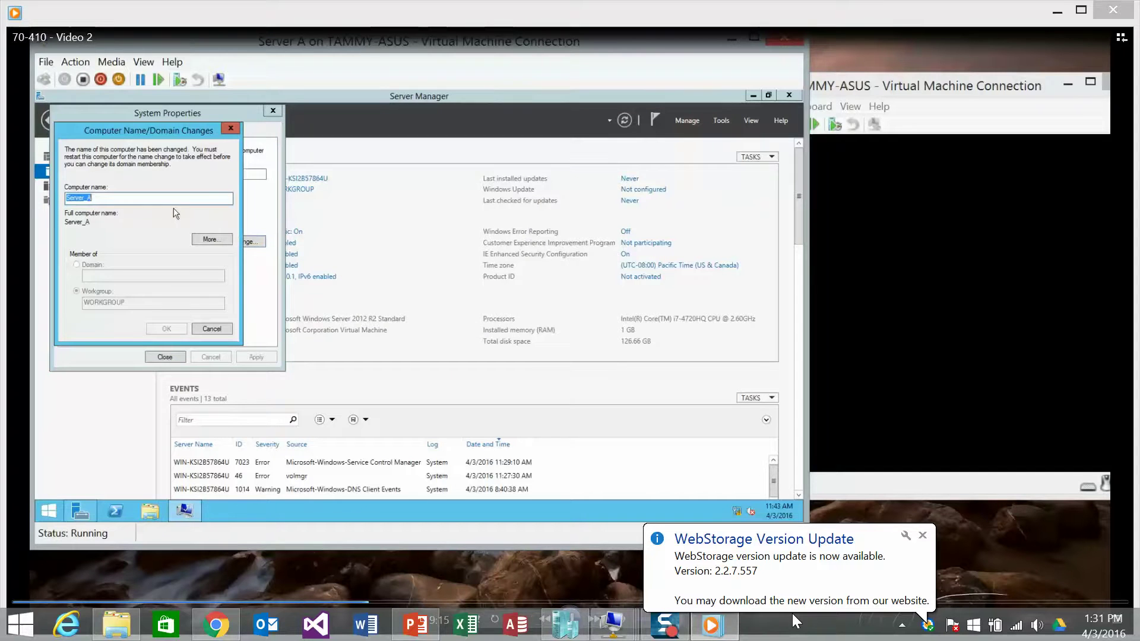
pyautogui.write('ServerA')
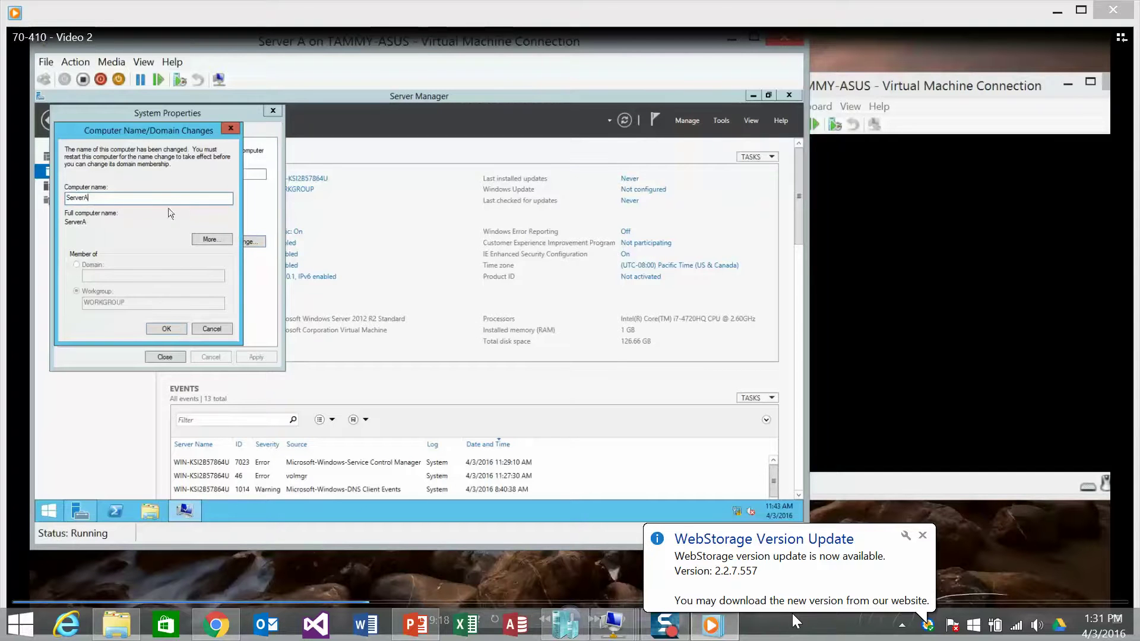
pyautogui.click(164, 327)
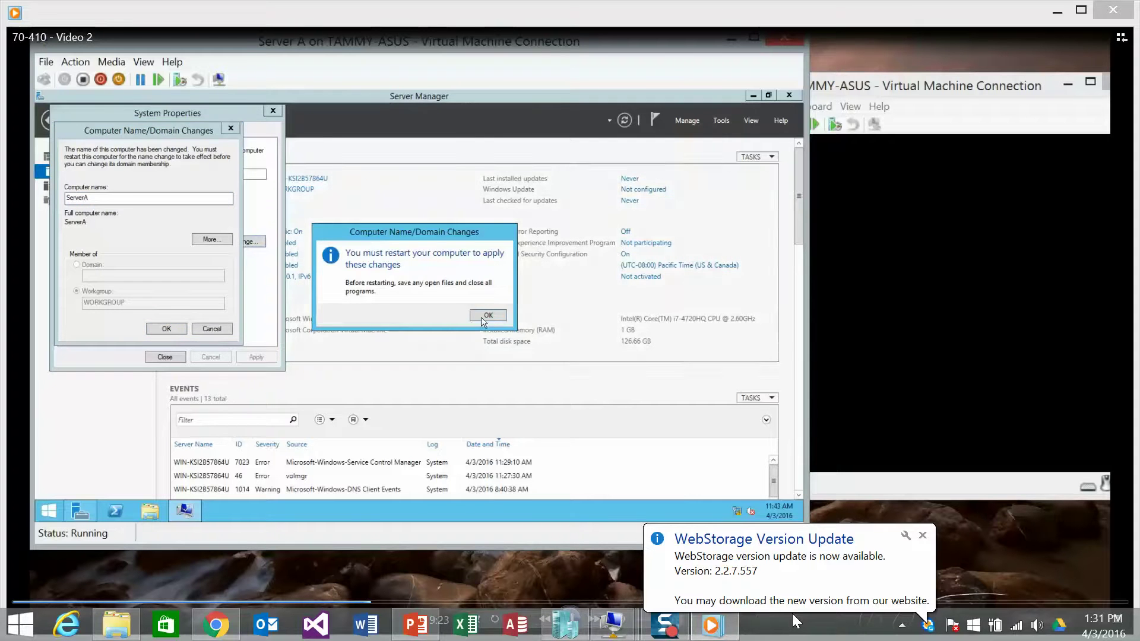
pyautogui.click(480, 317)
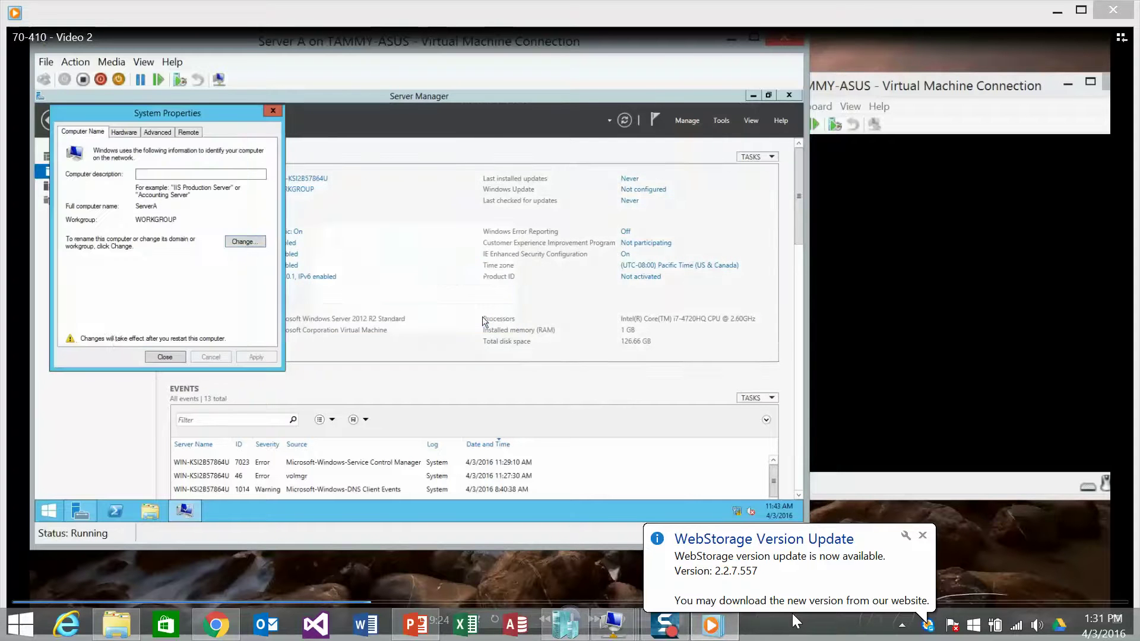
pyautogui.click(161, 358)
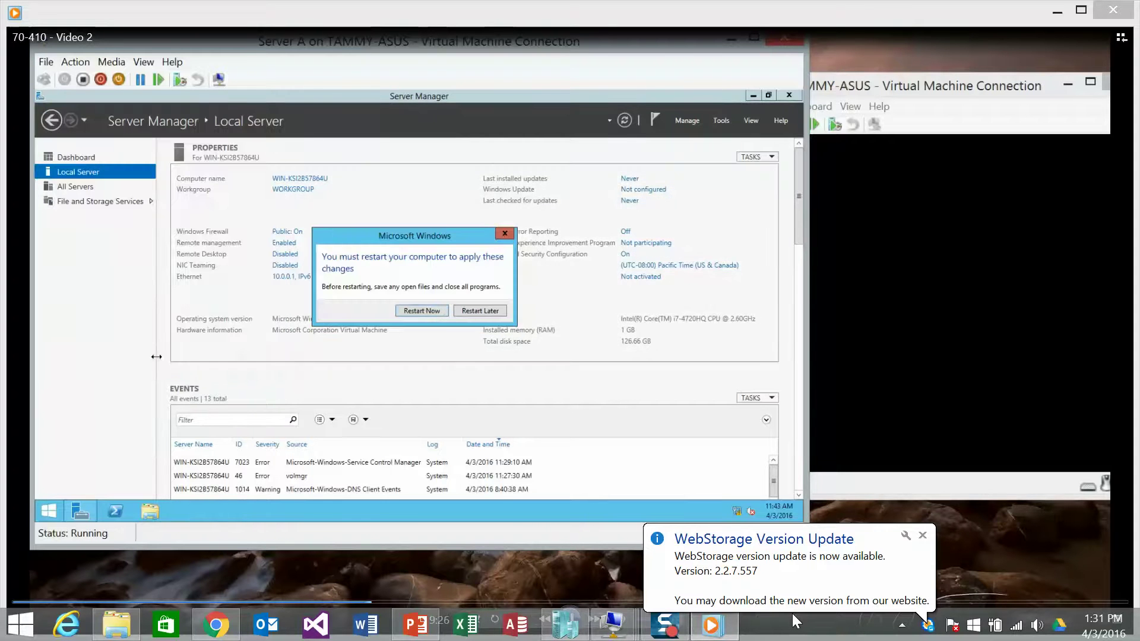
pyautogui.click(441, 312)
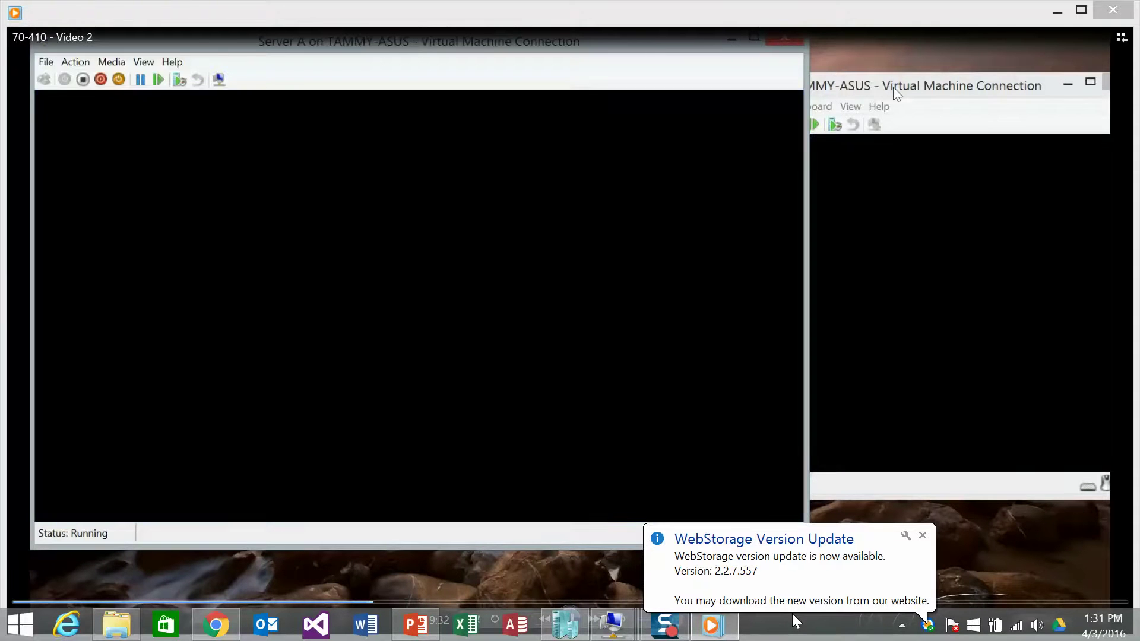
# Bring Server B's VM window forward and move it up beside Server A's window.
pyautogui.click(897, 88)
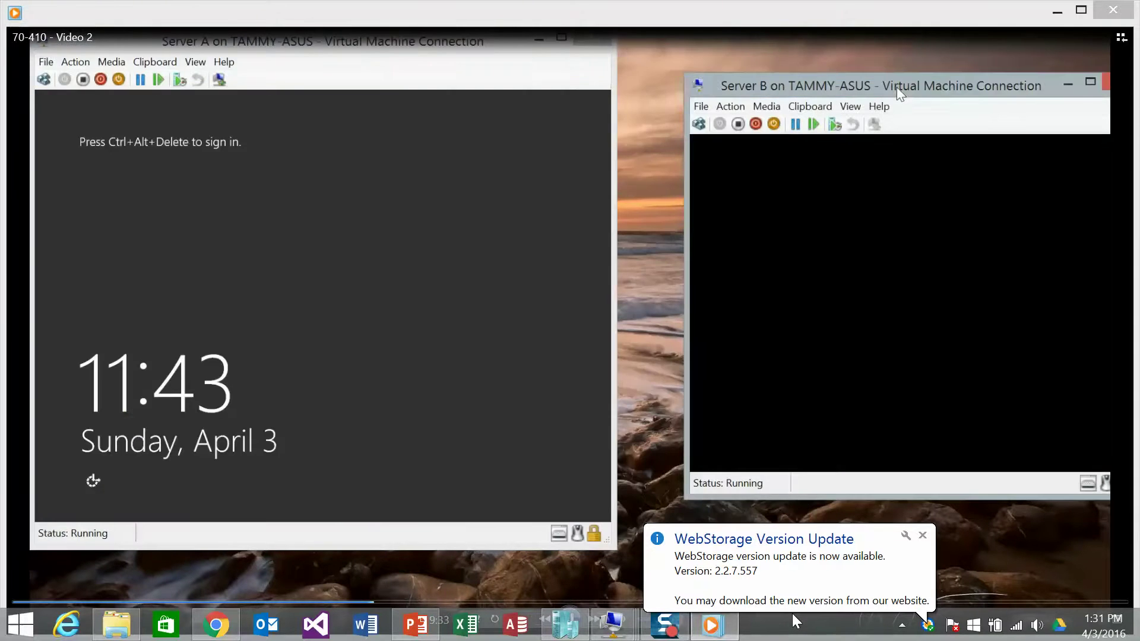
pyautogui.moveTo(897, 88); pyautogui.dragTo(719, 49)
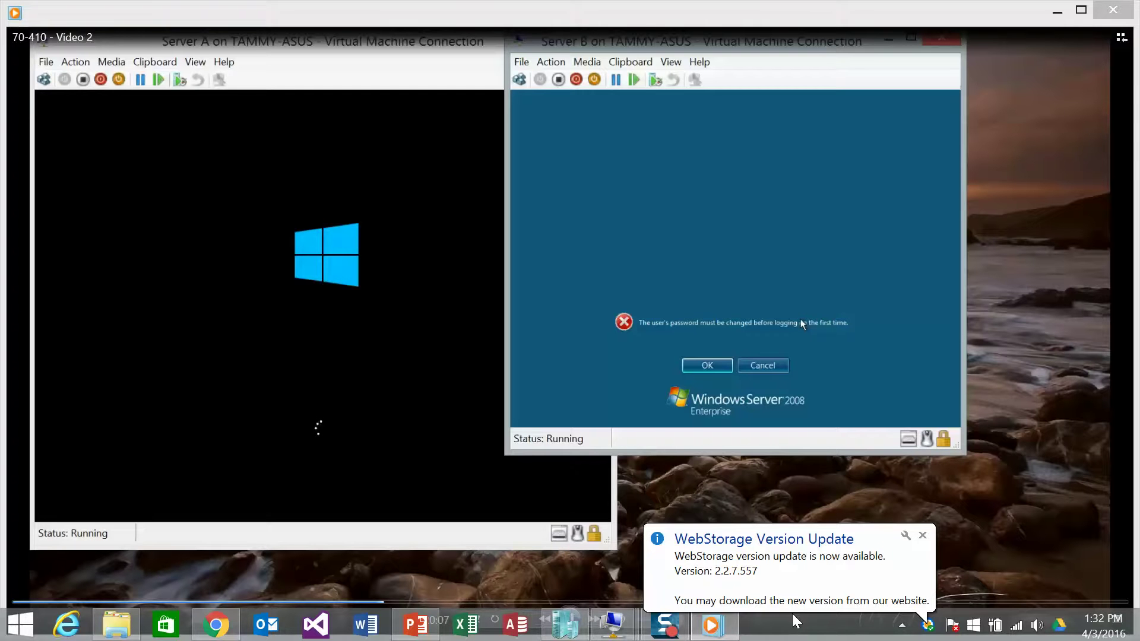
# Set a new Administrator password on Server B, entered twice, and confirm the change.
pyautogui.click(705, 372)
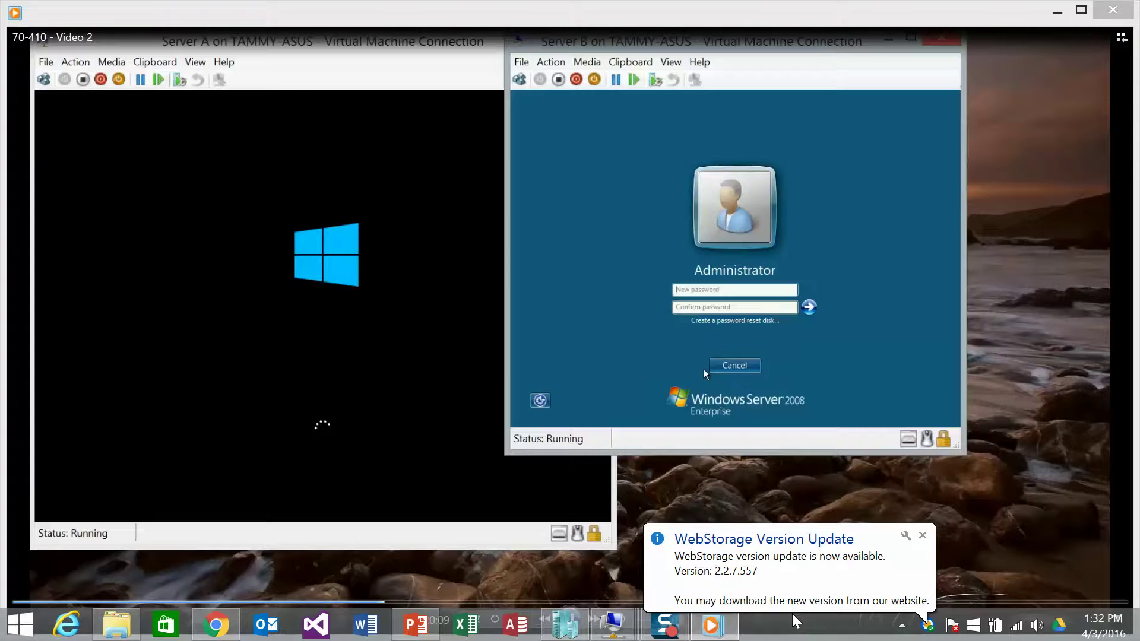
pyautogui.write('••••••••')
pyautogui.press('Tab')
pyautogui.write('••••••••')
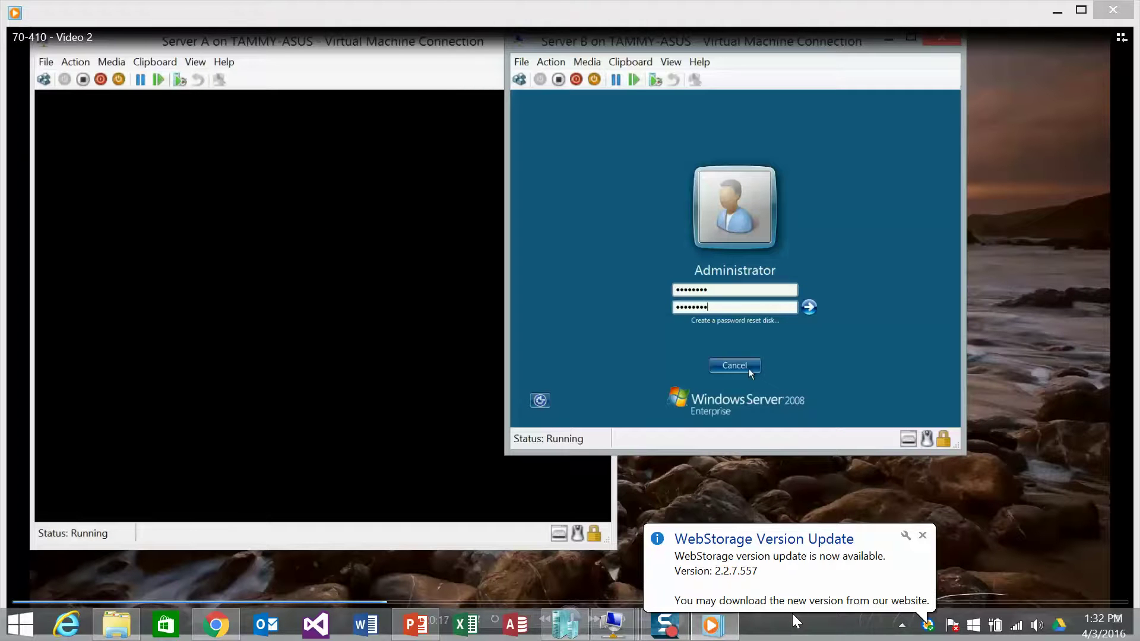
pyautogui.click(809, 308)
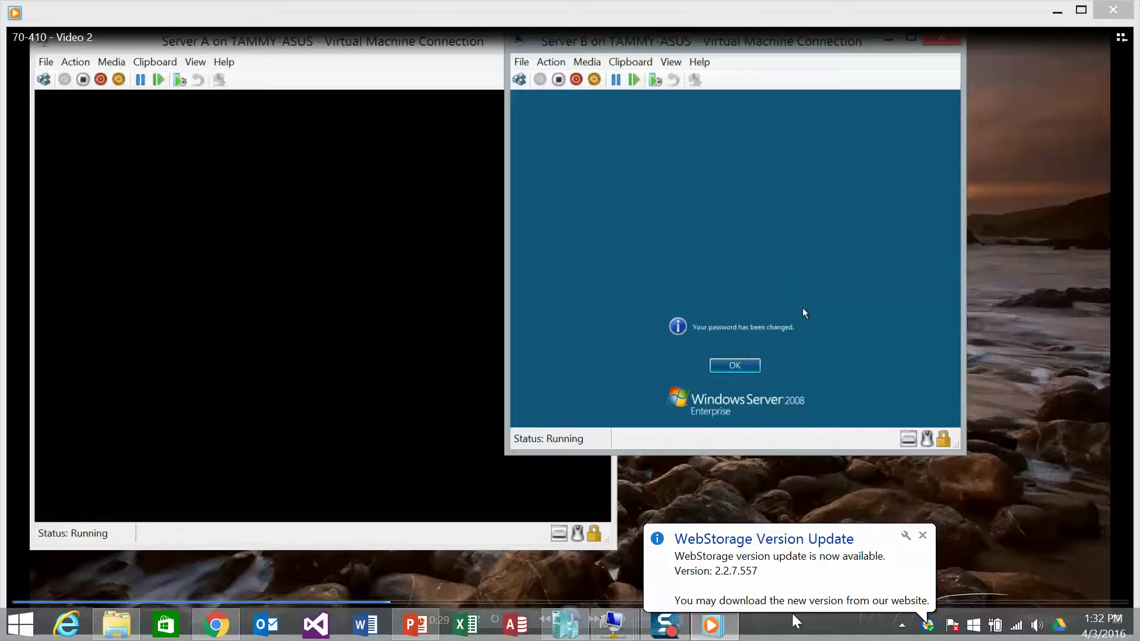
pyautogui.click(744, 367)
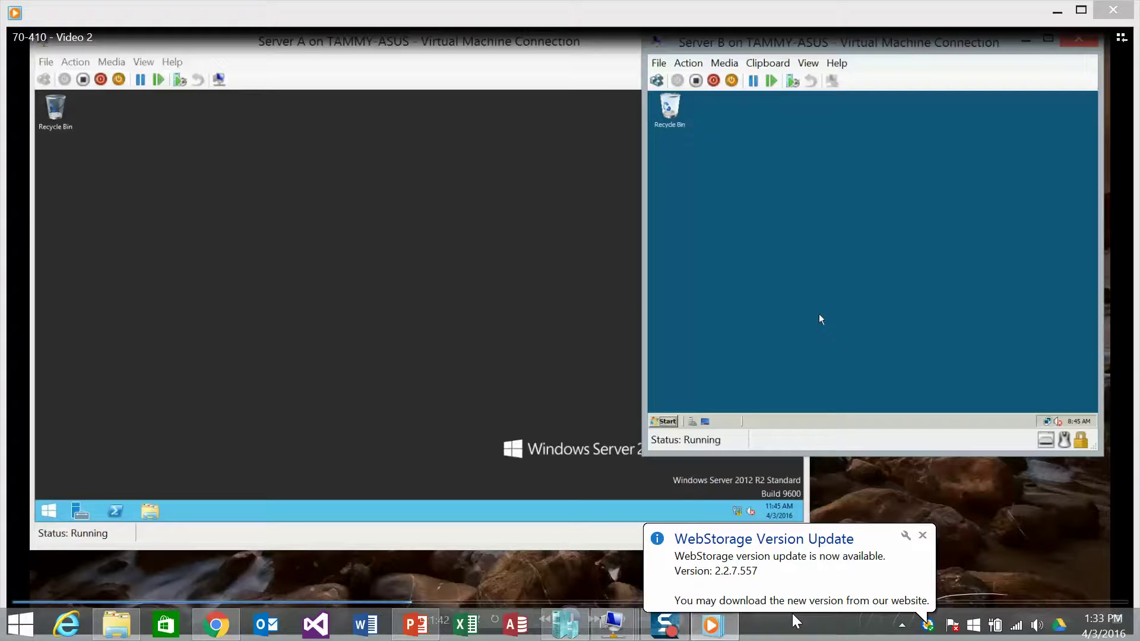
# Briefly show the host Start screen and return to the host desktop while both VMs boot.
pyautogui.press('super')
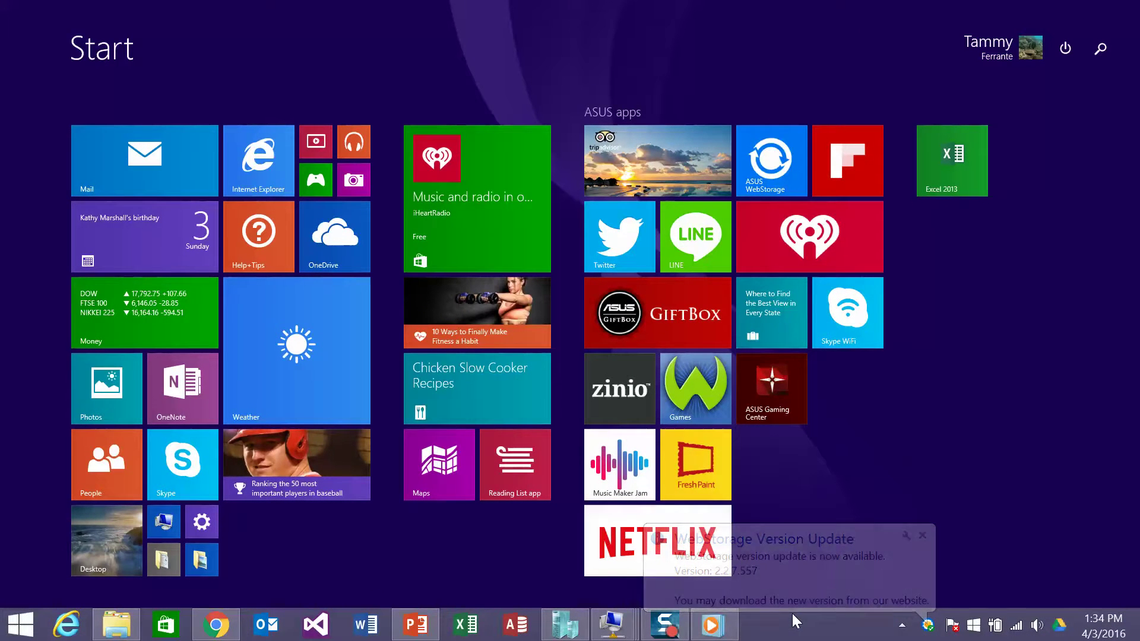
pyautogui.click(107, 560)
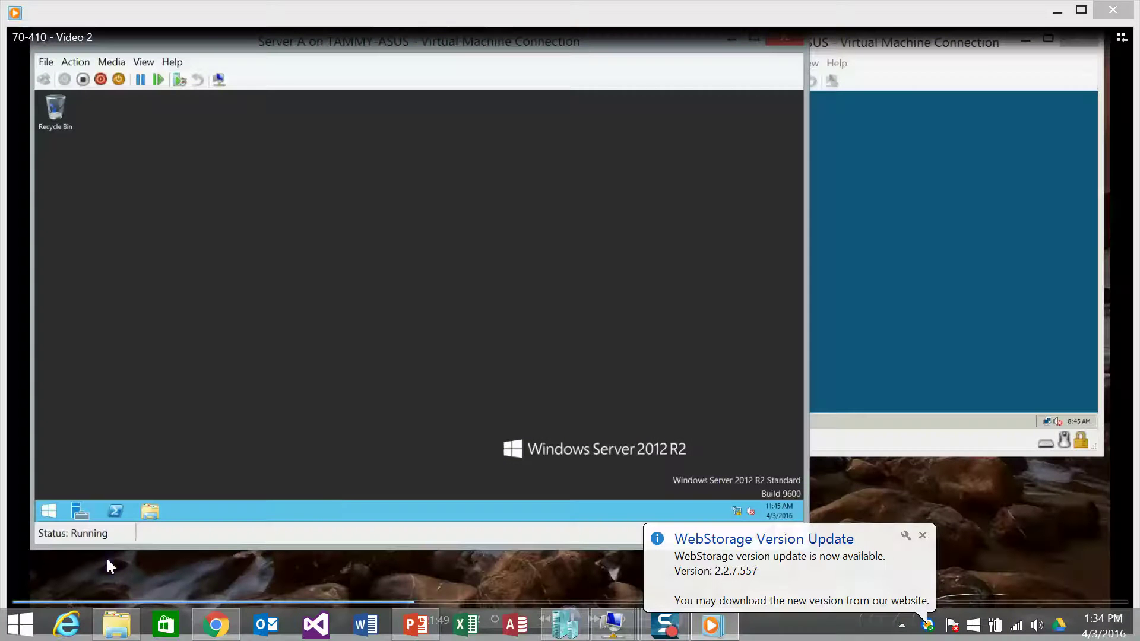
# Load Server_2012_R2_x64 (Server B).iso into Server B, try its setup, then close Initial Configuration Tasks.
pyautogui.click(923, 535)
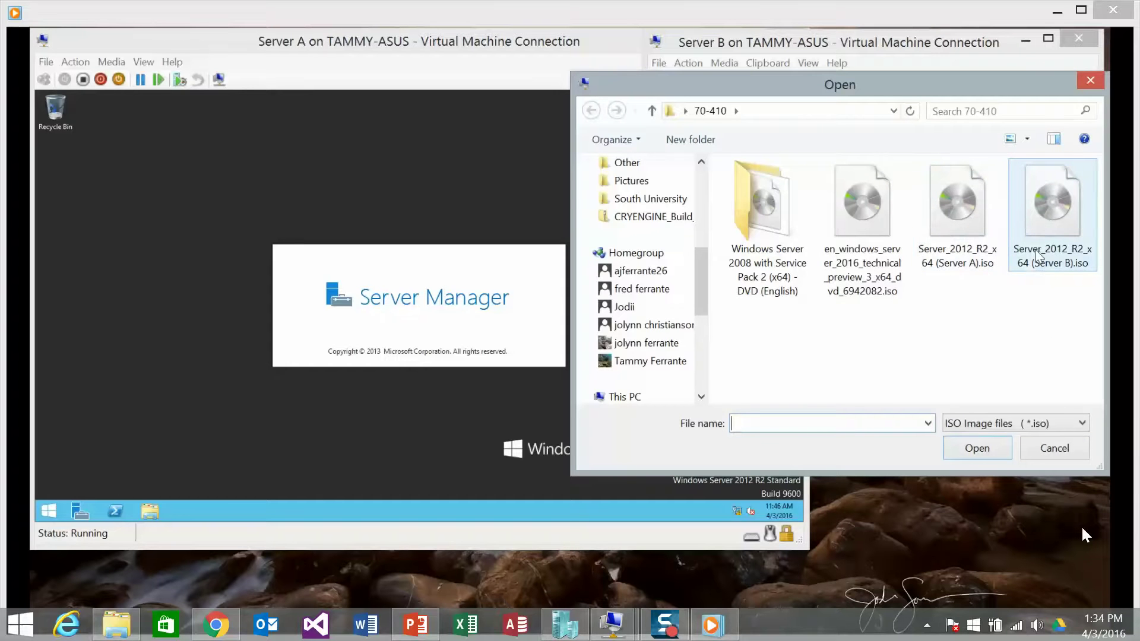
pyautogui.click(979, 453)
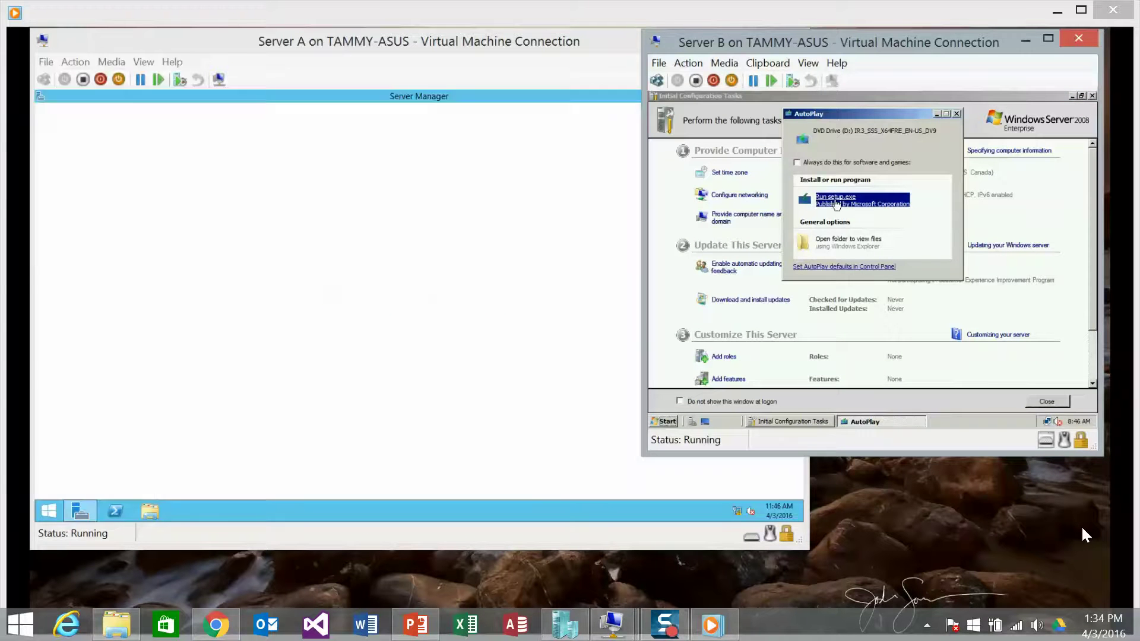
pyautogui.click(837, 202)
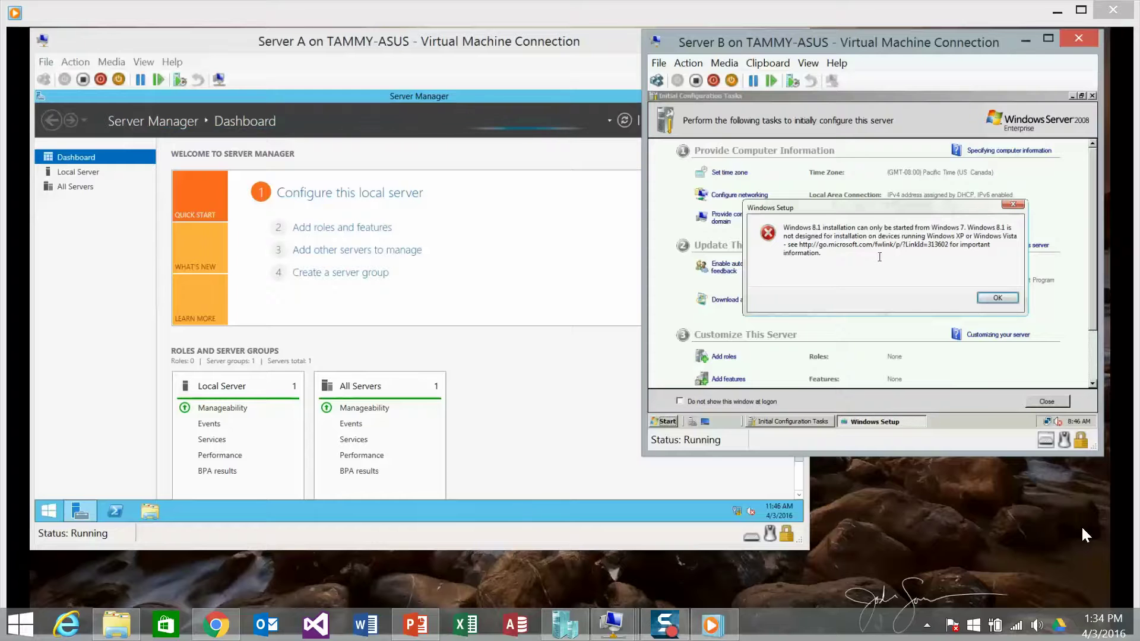
pyautogui.click(999, 298)
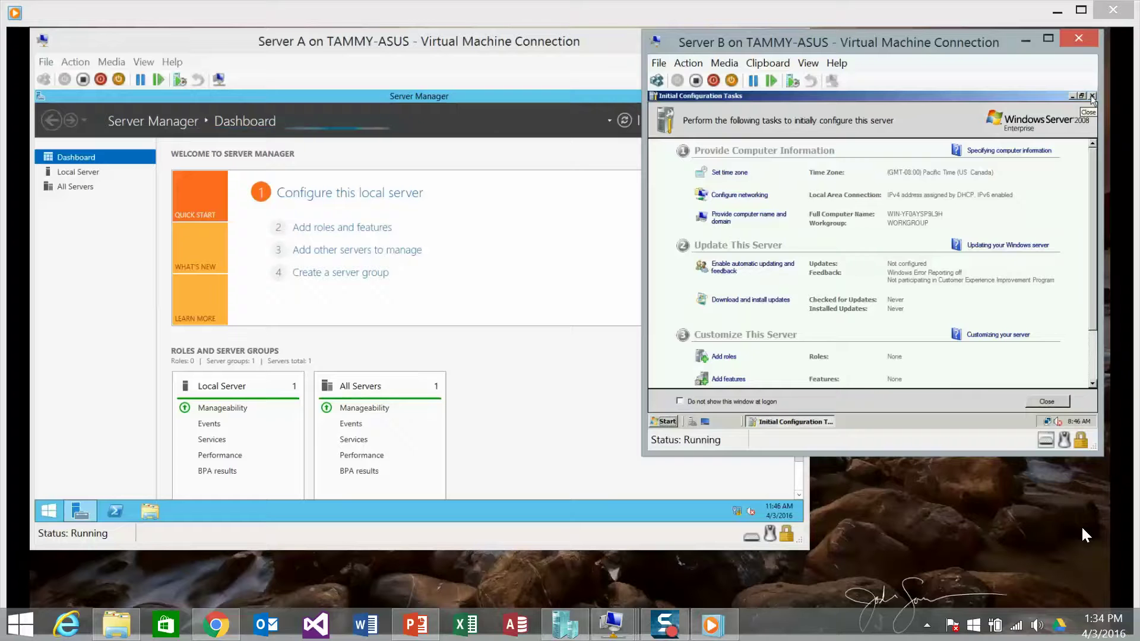
pyautogui.click(1093, 99)
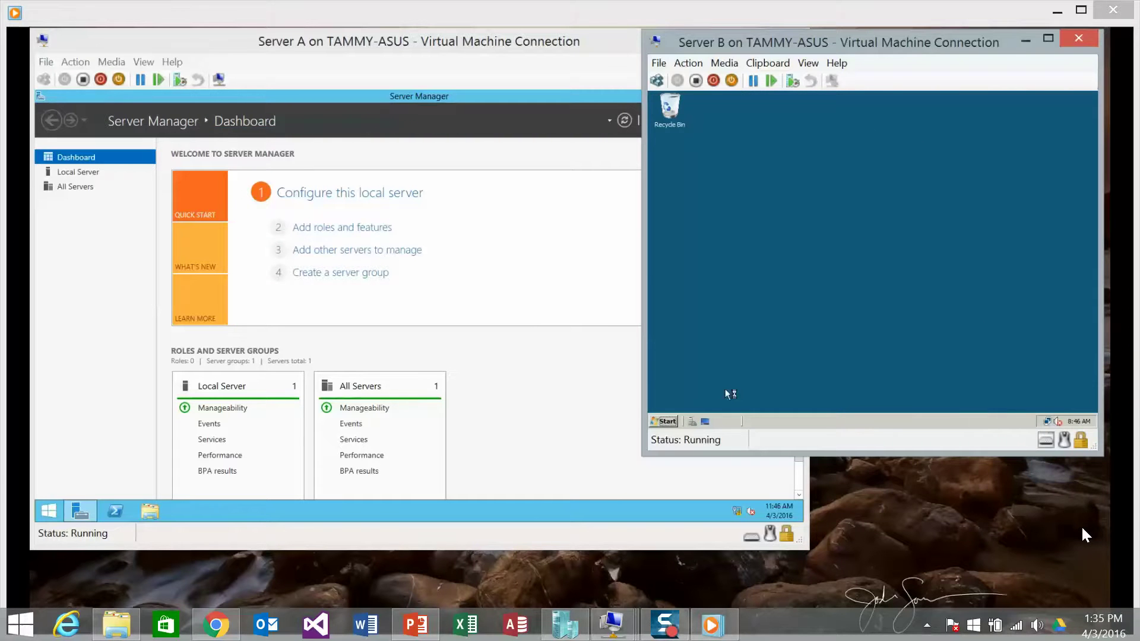
# Restart Server B with the planned comment 'Update from Server 2008 to Server 2012', dismissing the MMC error.
pyautogui.click(671, 422)
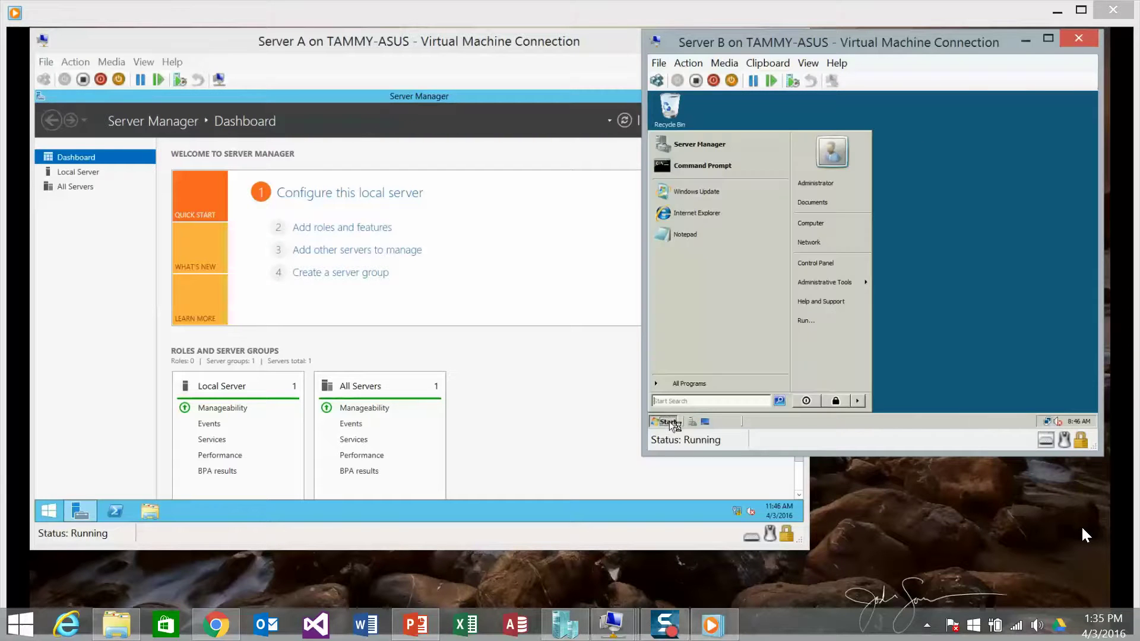
pyautogui.click(858, 402)
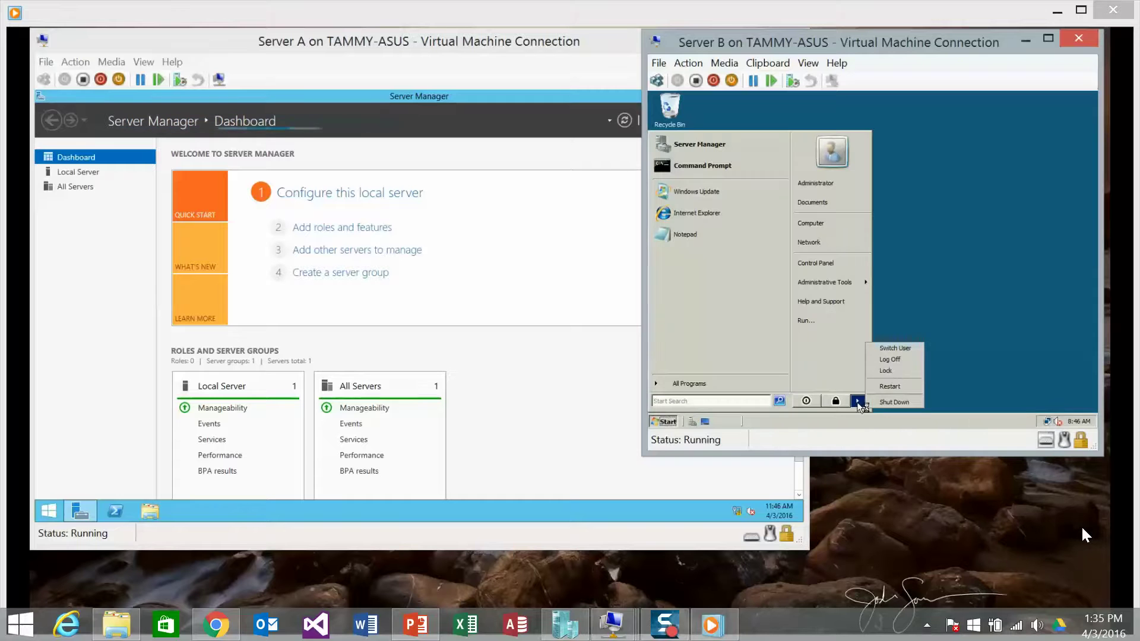
pyautogui.click(906, 387)
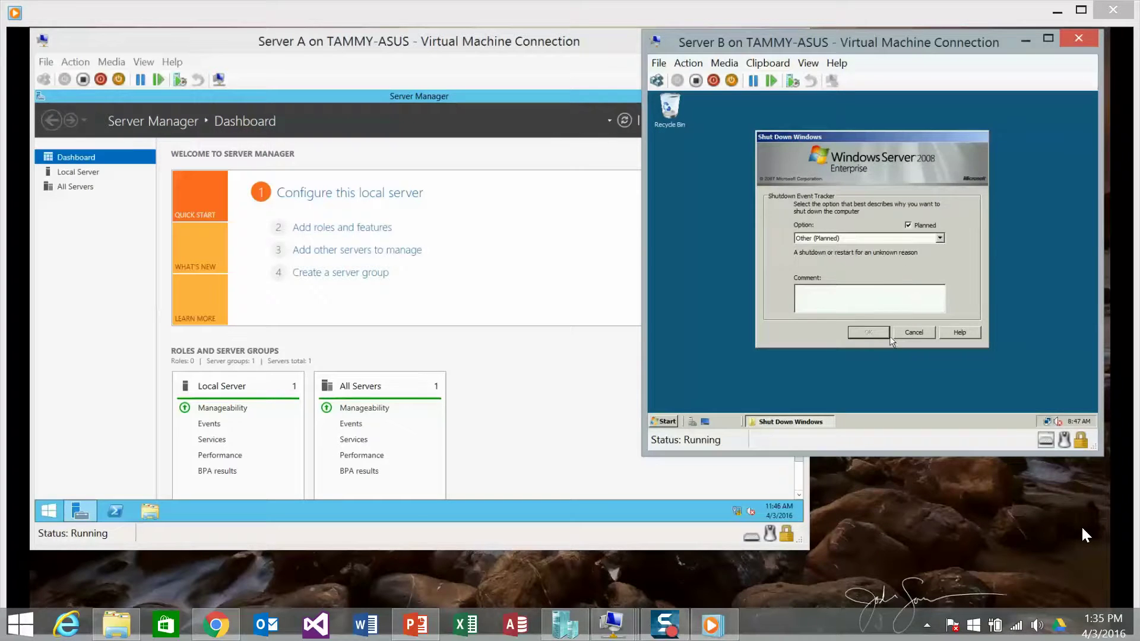
pyautogui.click(869, 296)
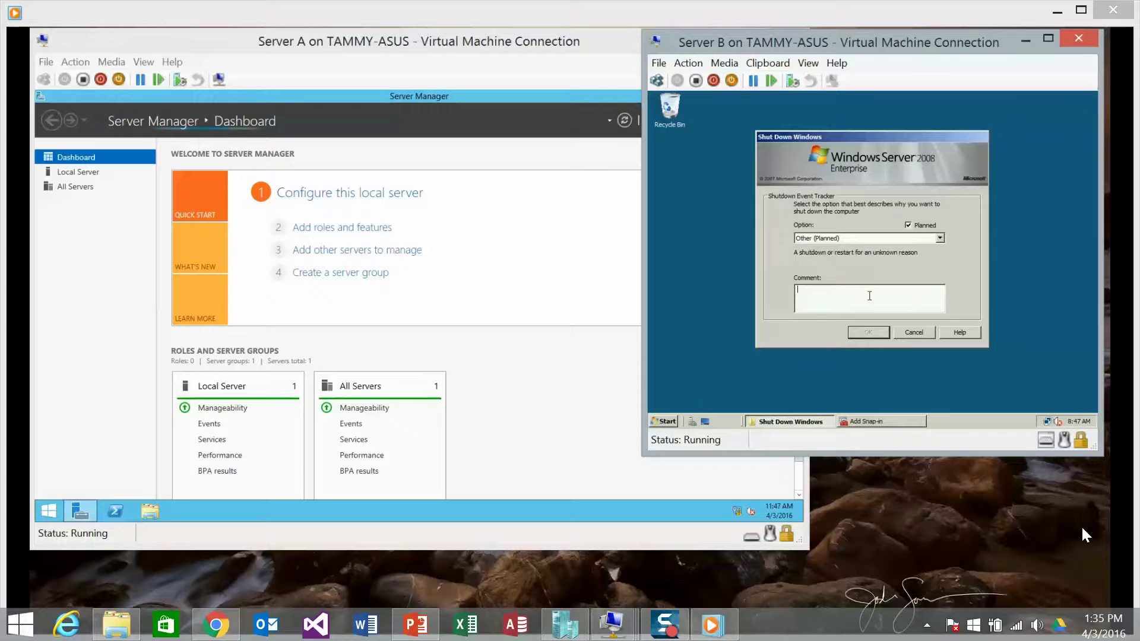
pyautogui.write('Up')
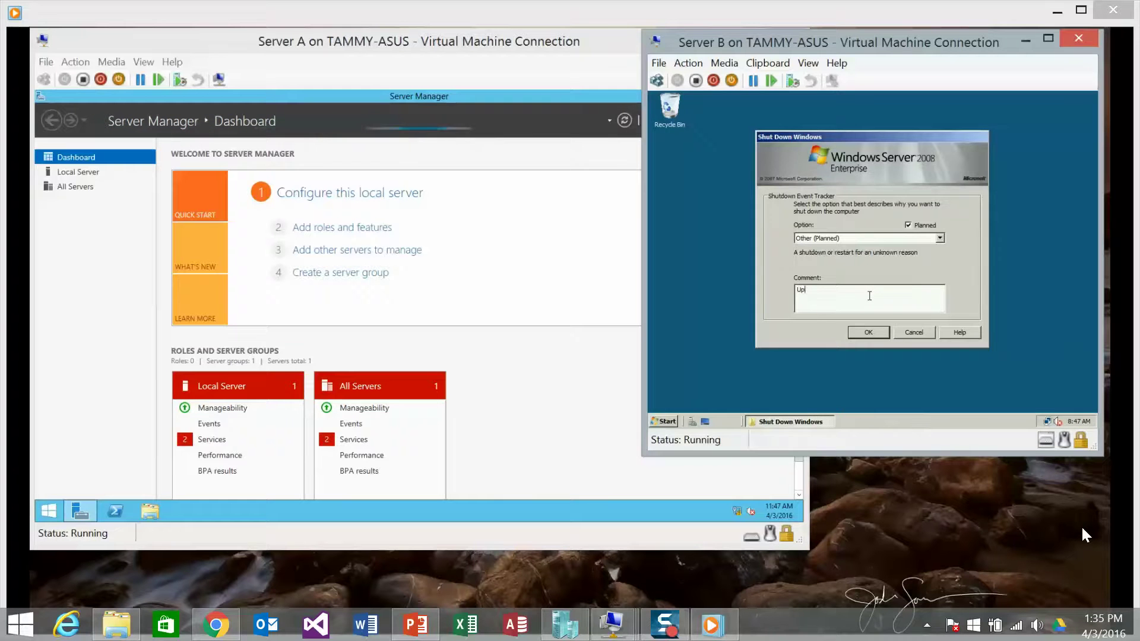
pyautogui.write('dat')
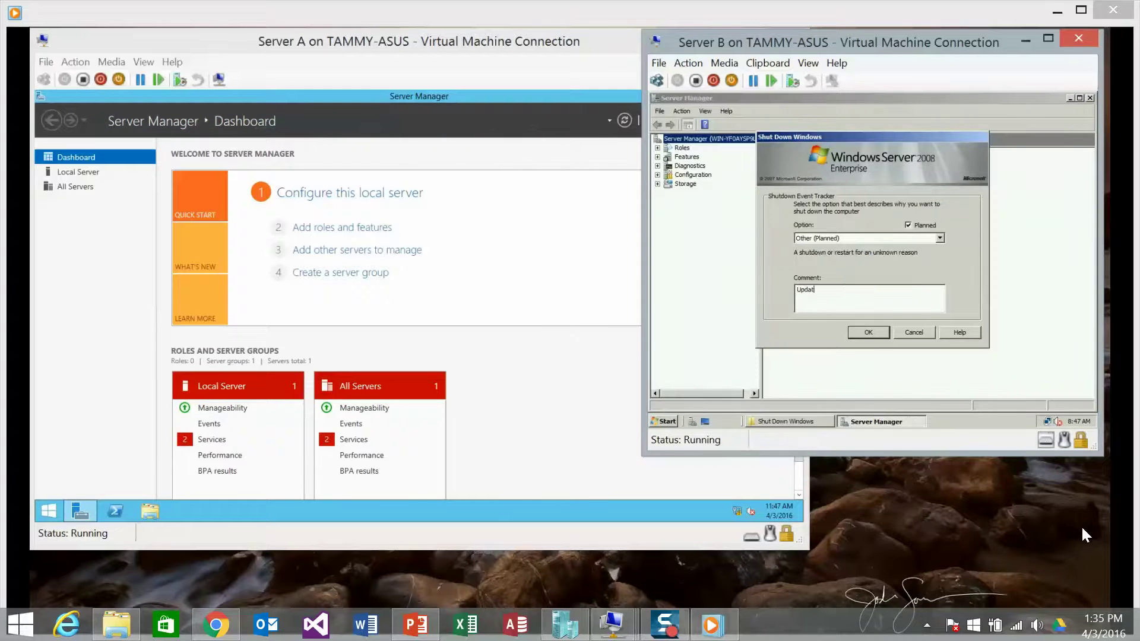
pyautogui.write('e from Server')
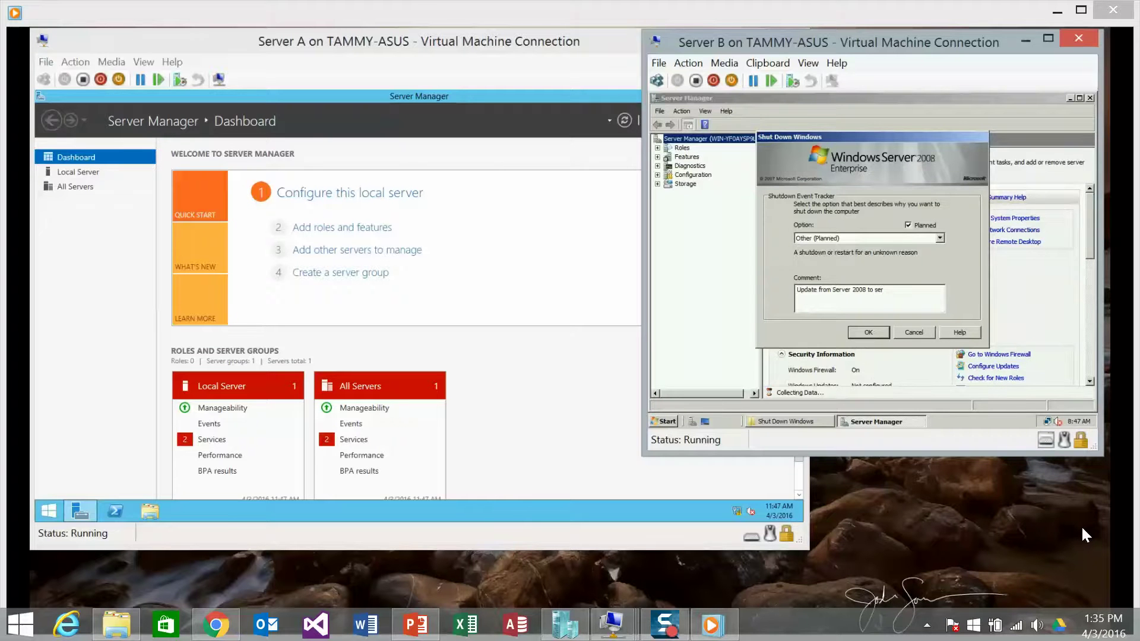
pyautogui.write(' 2008 to Server')
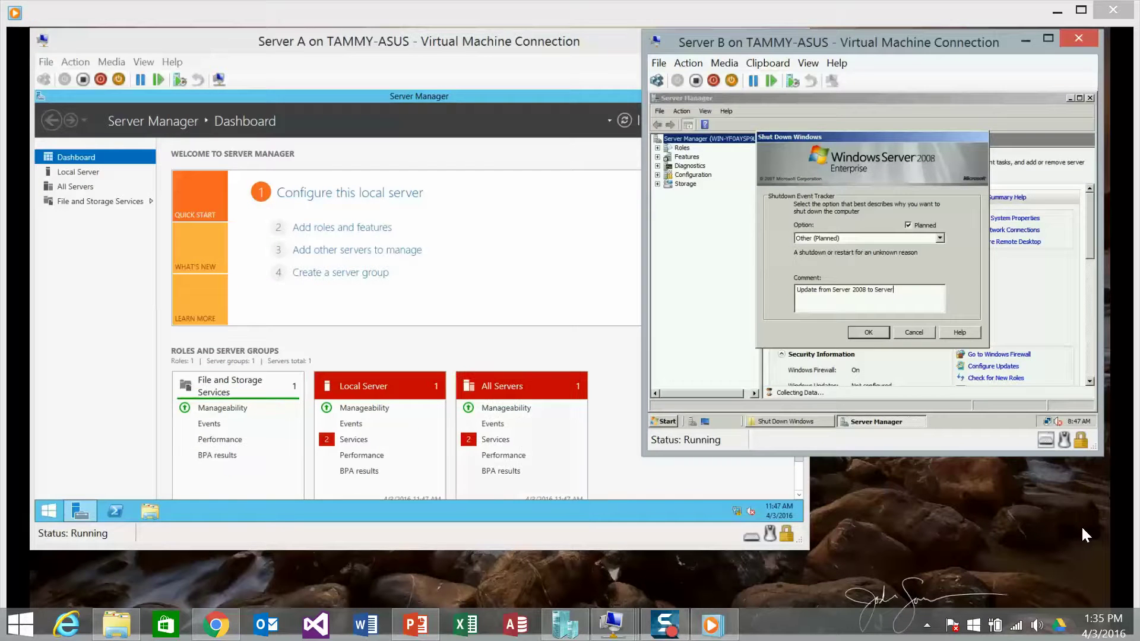
pyautogui.write(' 2012')
pyautogui.click(876, 336)
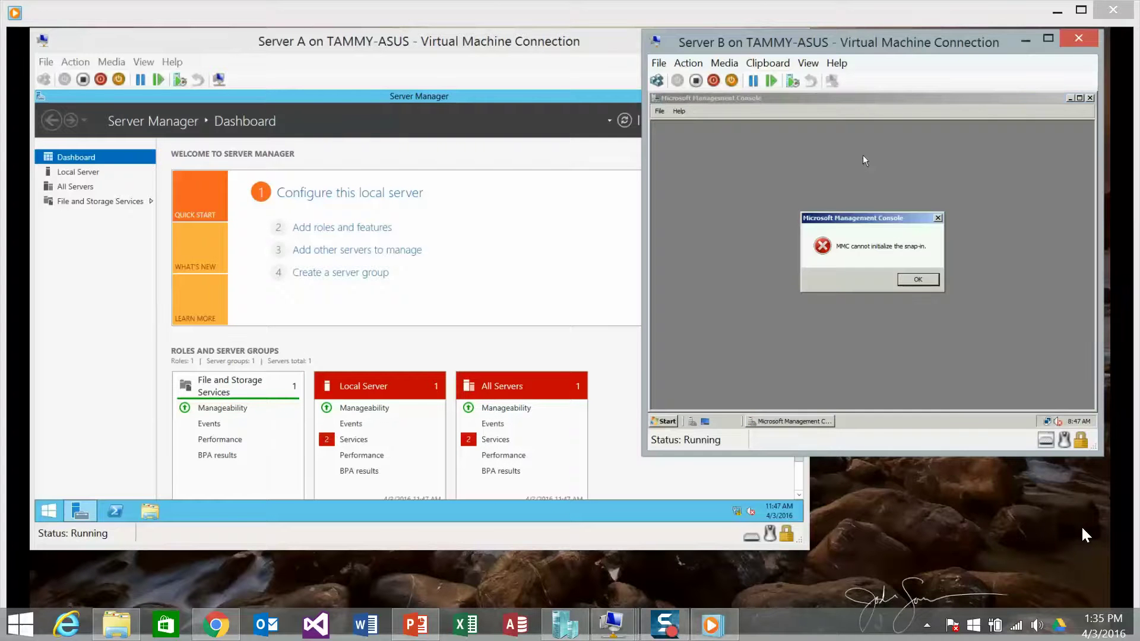
pyautogui.click(919, 281)
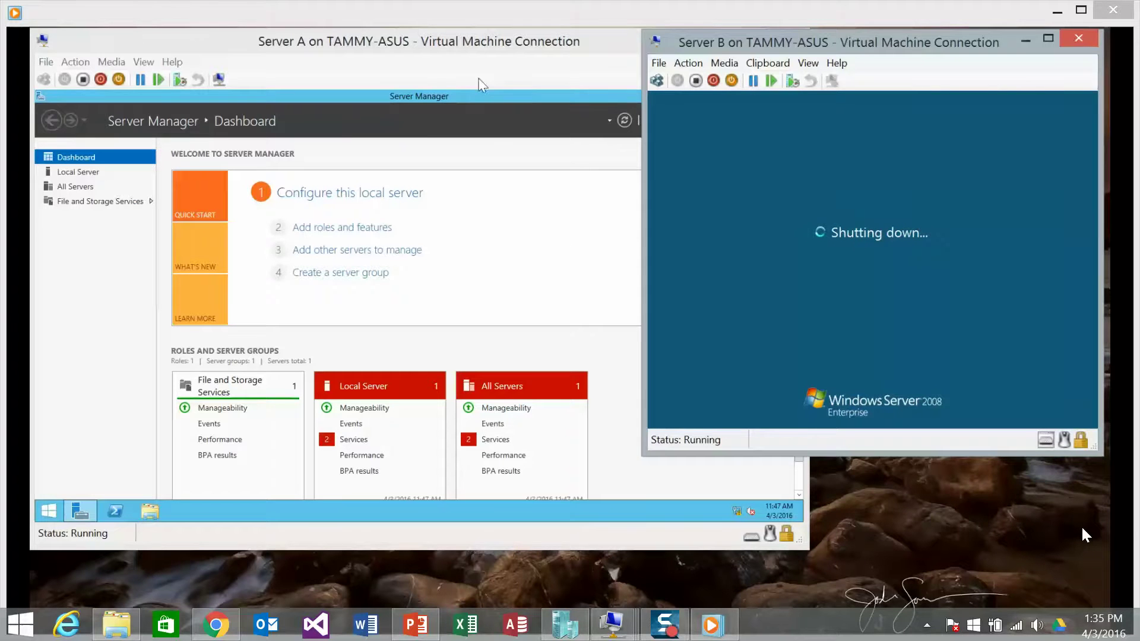
pyautogui.click(443, 52)
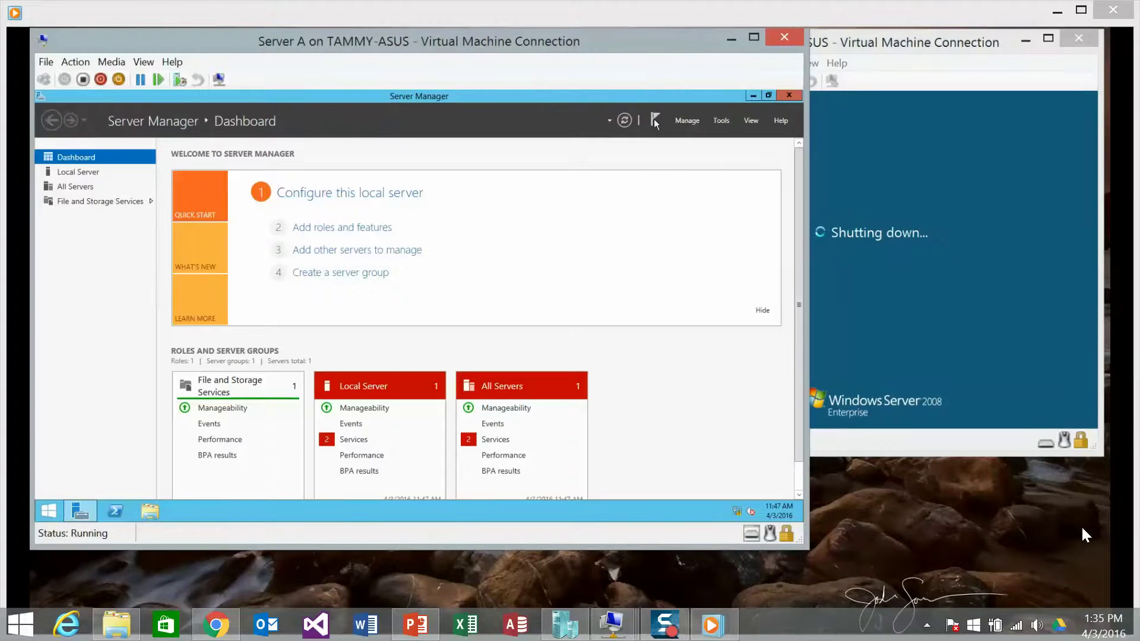
# On Server A, launch Server Manager's Add Roles and Features Wizard and pass its introduction page.
pyautogui.click(688, 121)
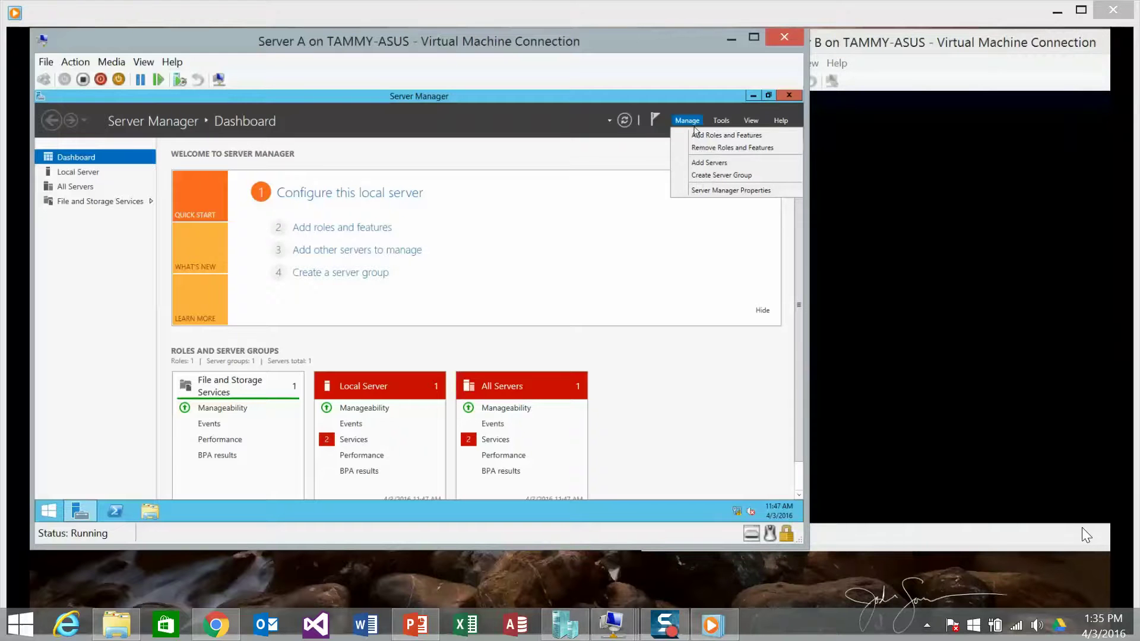
pyautogui.click(712, 135)
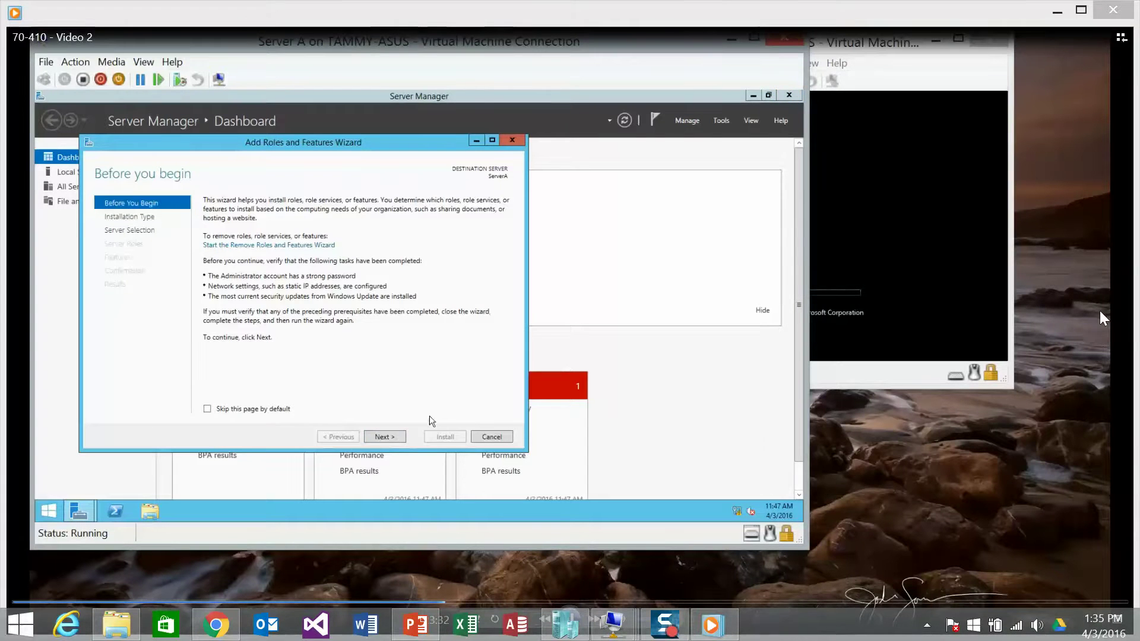
pyautogui.click(385, 437)
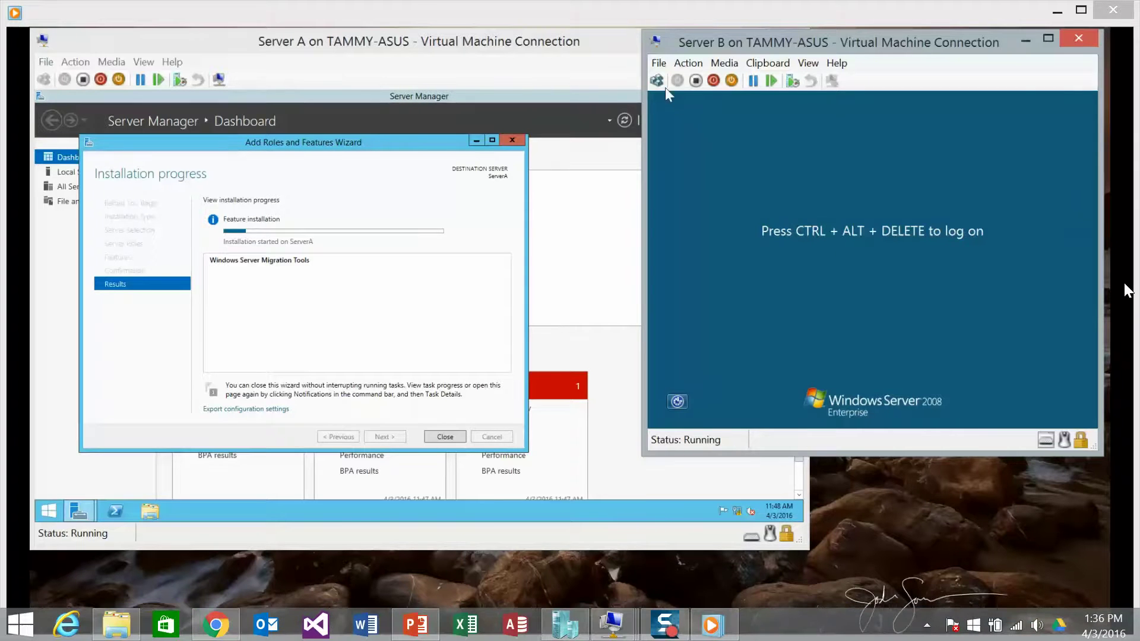
# Log on to Server B with the administrator password.
pyautogui.click(656, 81)
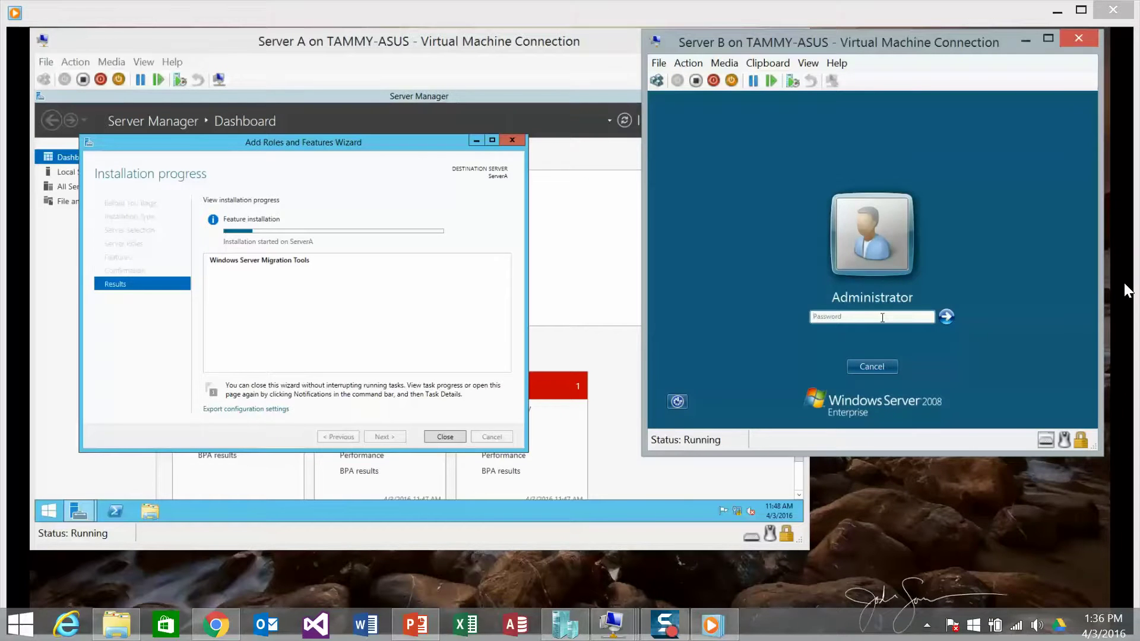
pyautogui.write('•••••••••')
pyautogui.press('Return')
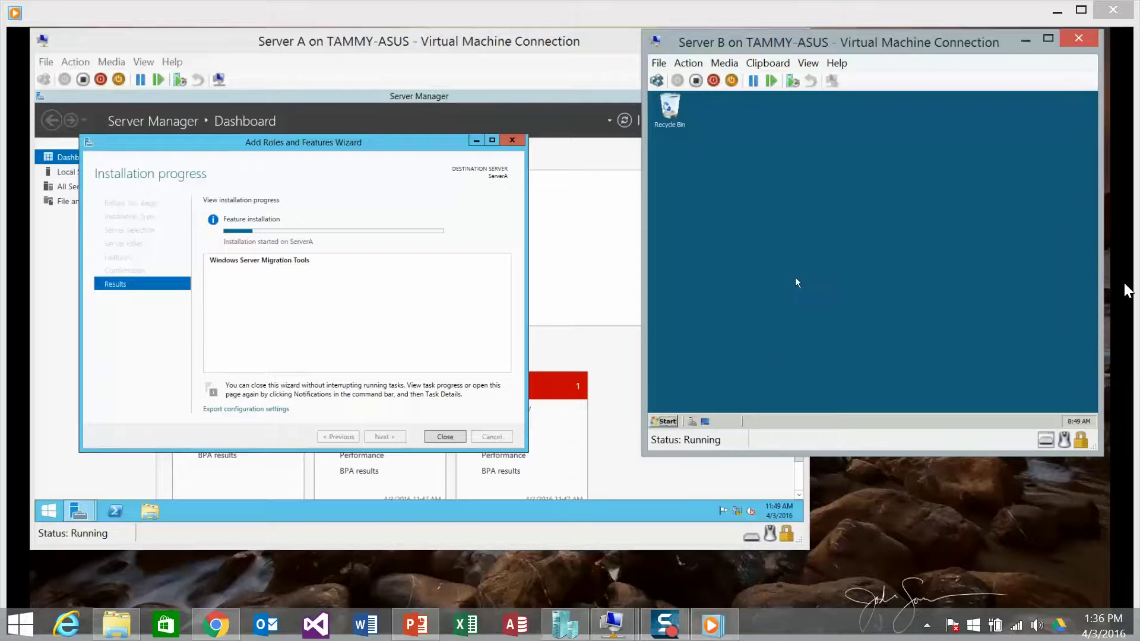
# From Server B's Run box, browse to setup.exe on DVD Drive (D:) and launch it.
pyautogui.click(668, 422)
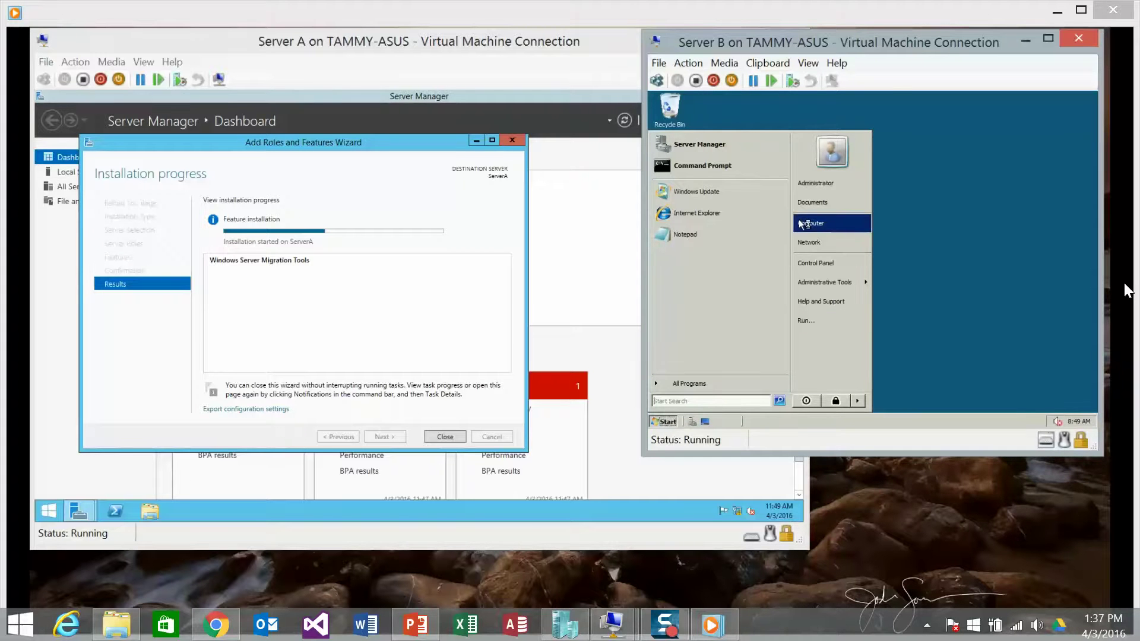
pyautogui.click(807, 324)
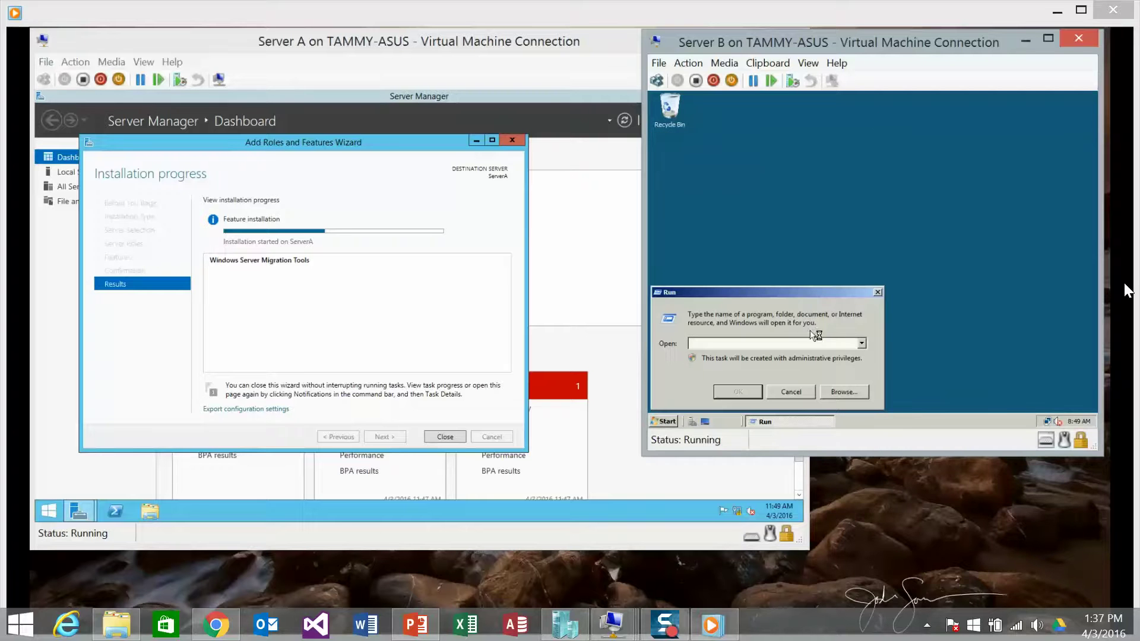
pyautogui.click(847, 393)
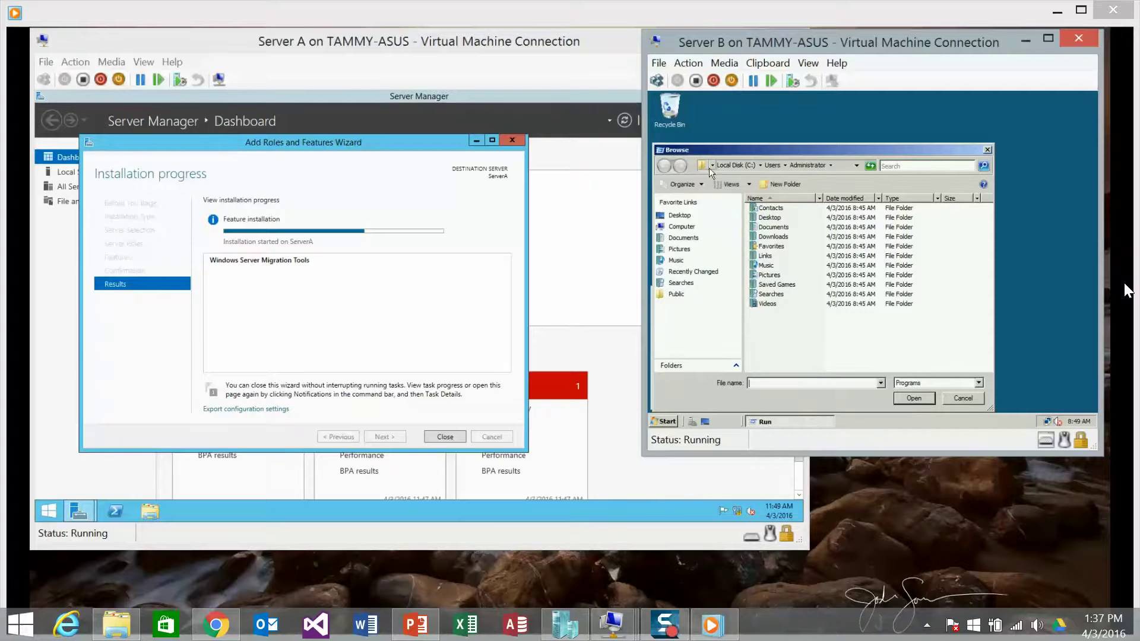
pyautogui.click(729, 166)
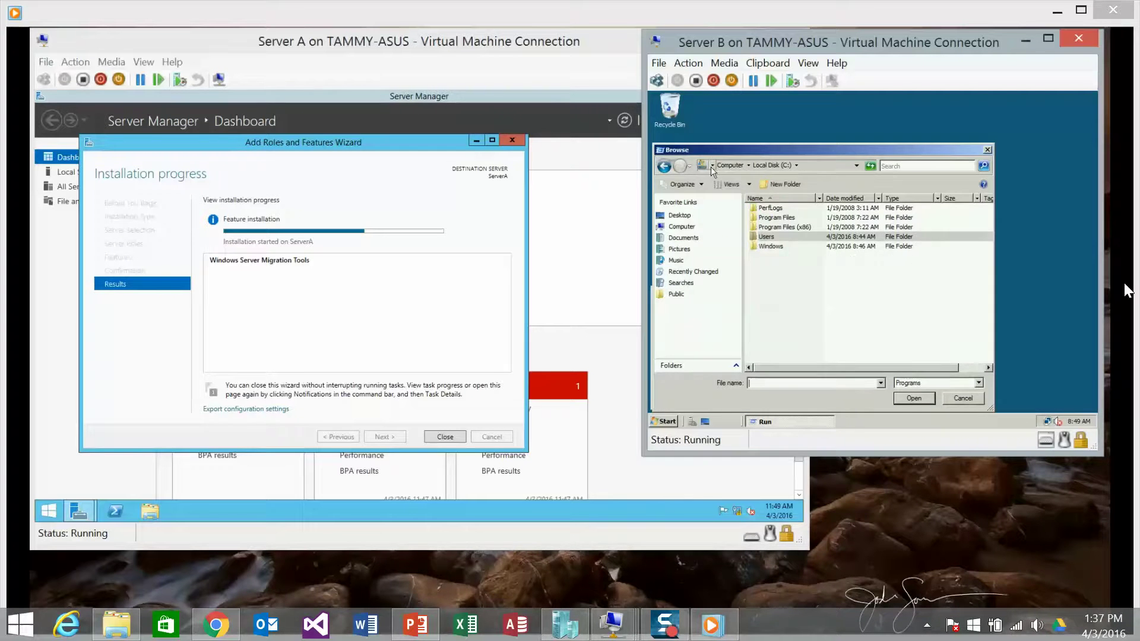
pyautogui.click(703, 167)
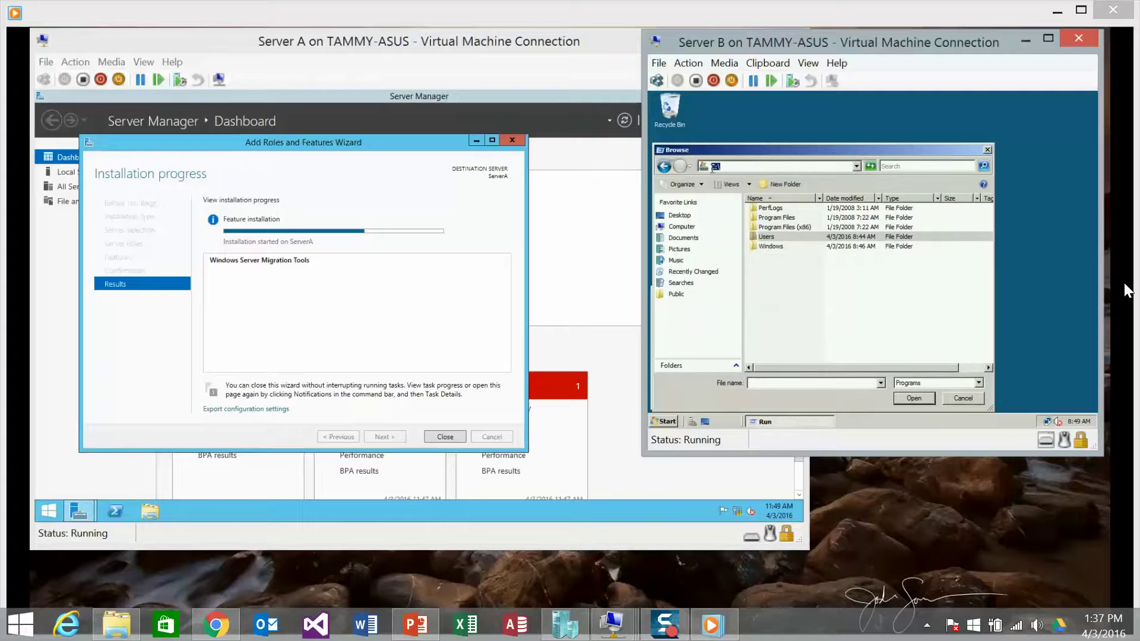
pyautogui.click(686, 229)
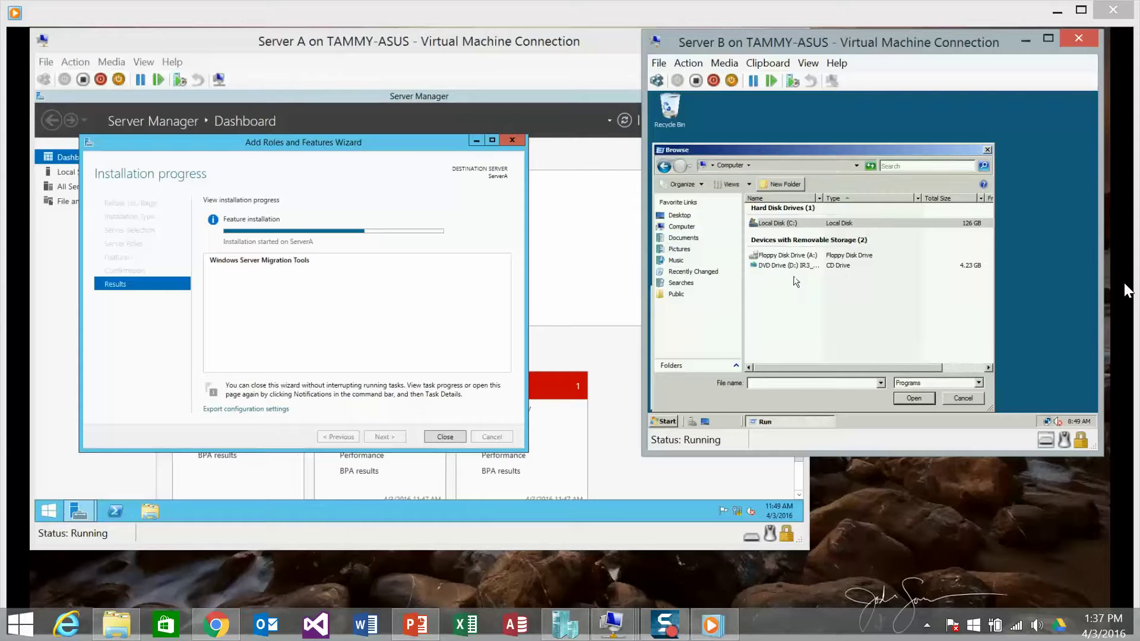
pyautogui.click(796, 266)
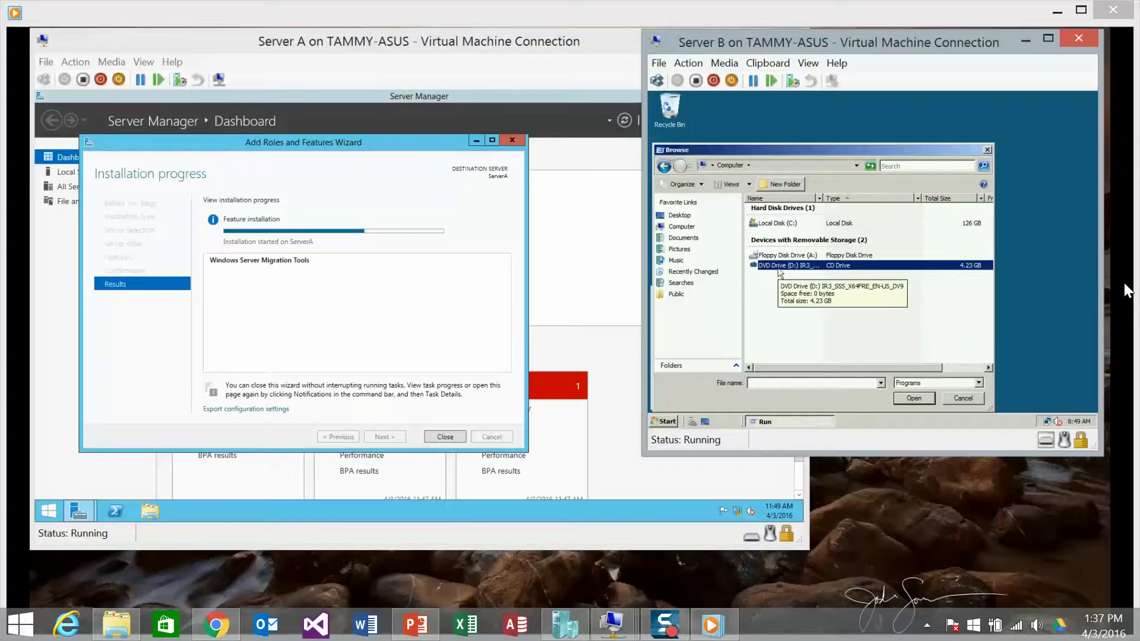
pyautogui.doubleClick(781, 268)
pyautogui.click(768, 247)
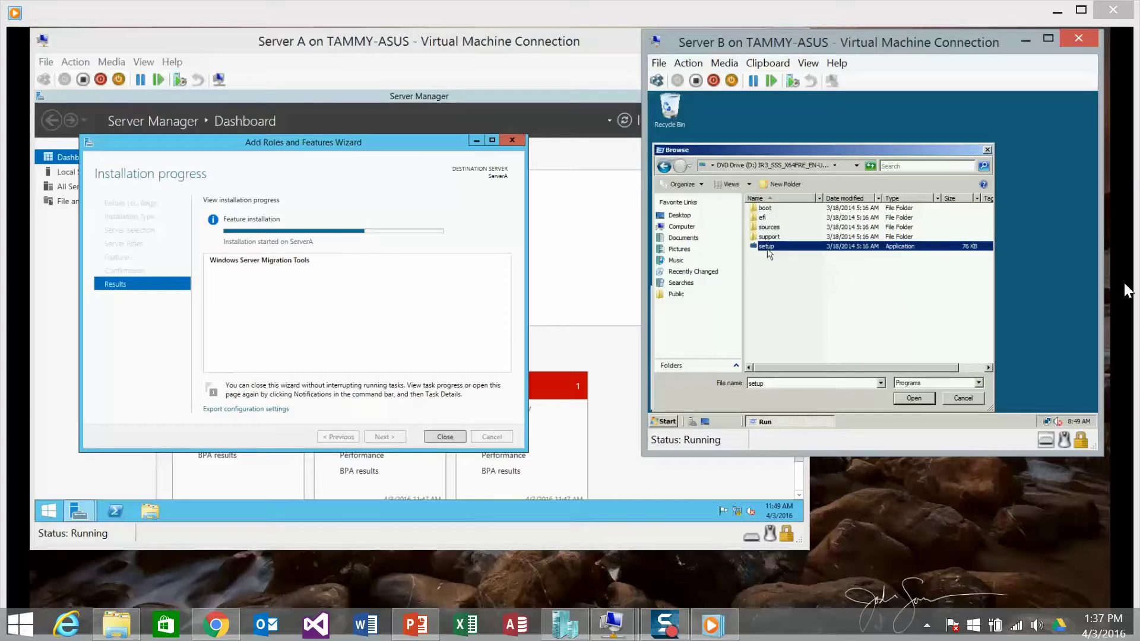
pyautogui.click(911, 400)
pyautogui.click(742, 392)
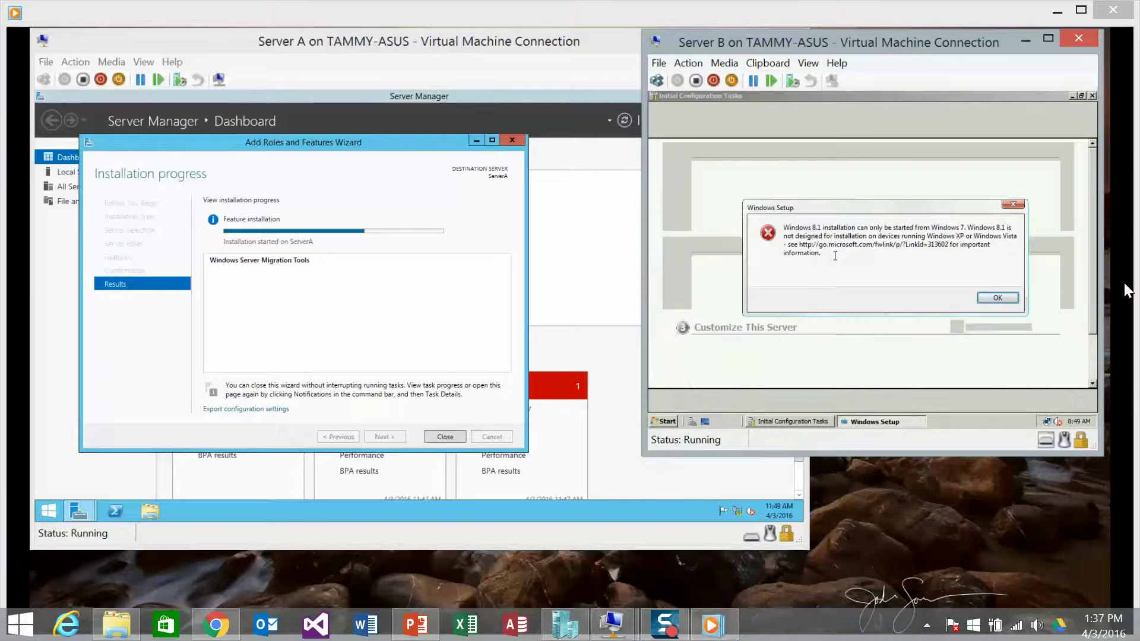
# Dismiss the setup error and restart Server B with the comment 'Boot up from DVD for Server 2012'.
pyautogui.click(998, 297)
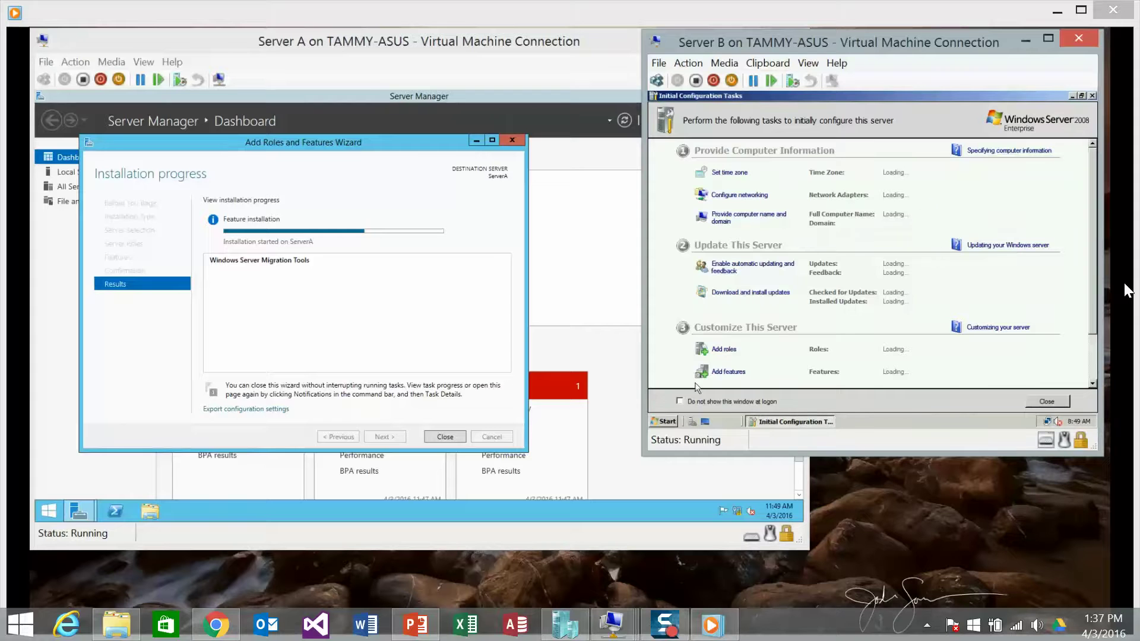
pyautogui.click(664, 422)
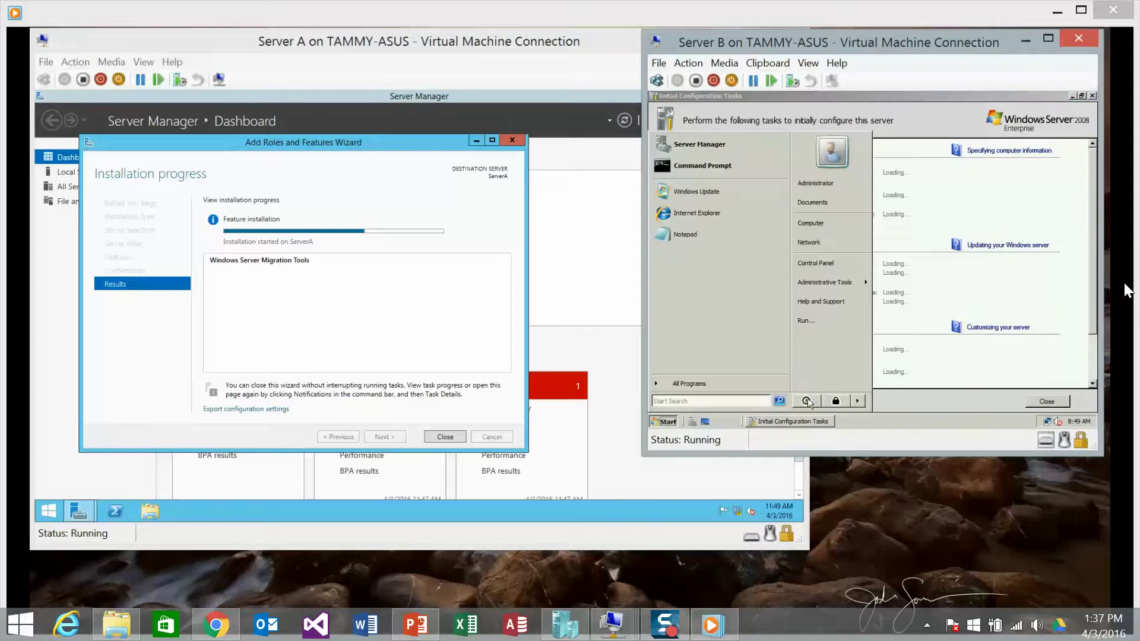
pyautogui.click(864, 403)
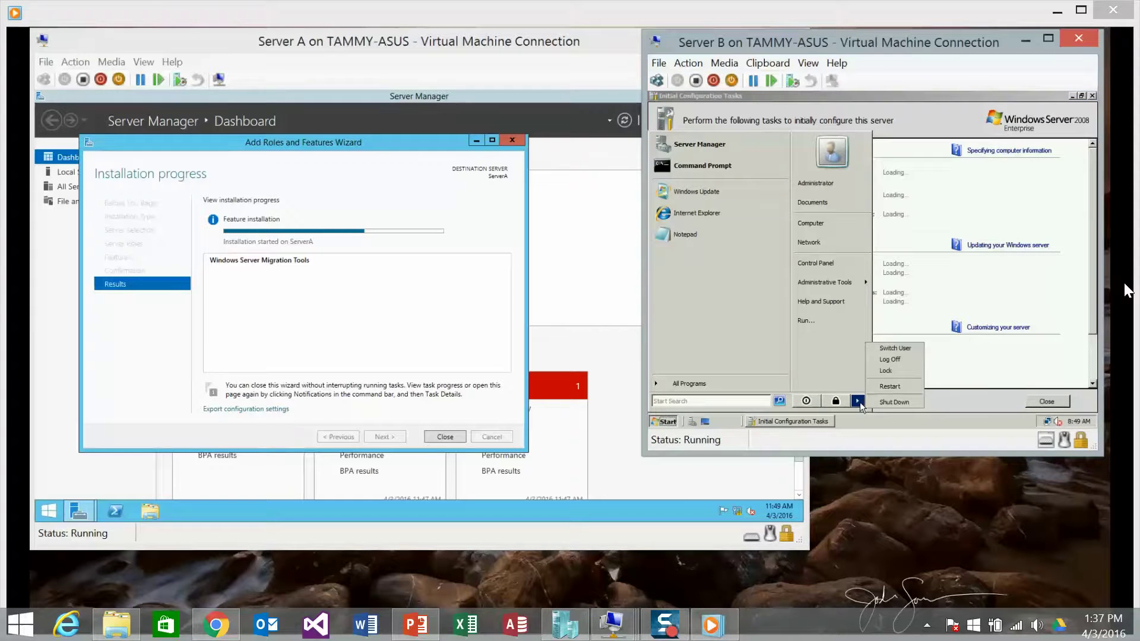
pyautogui.click(885, 384)
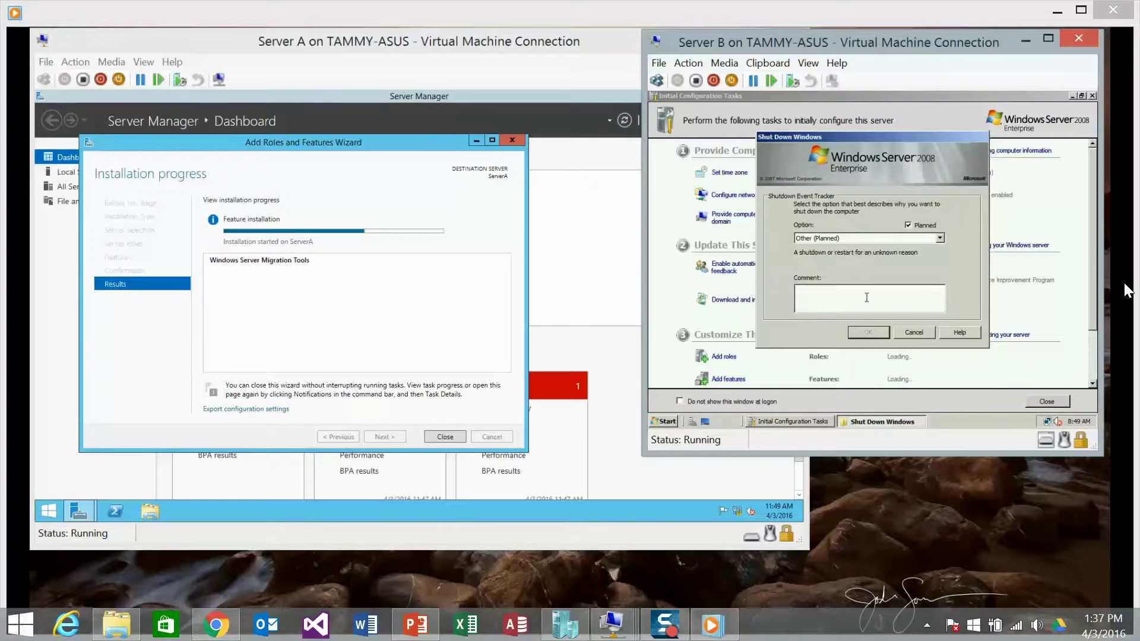
pyautogui.write('Boot up from DVD for Server 2012')
pyautogui.click(867, 333)
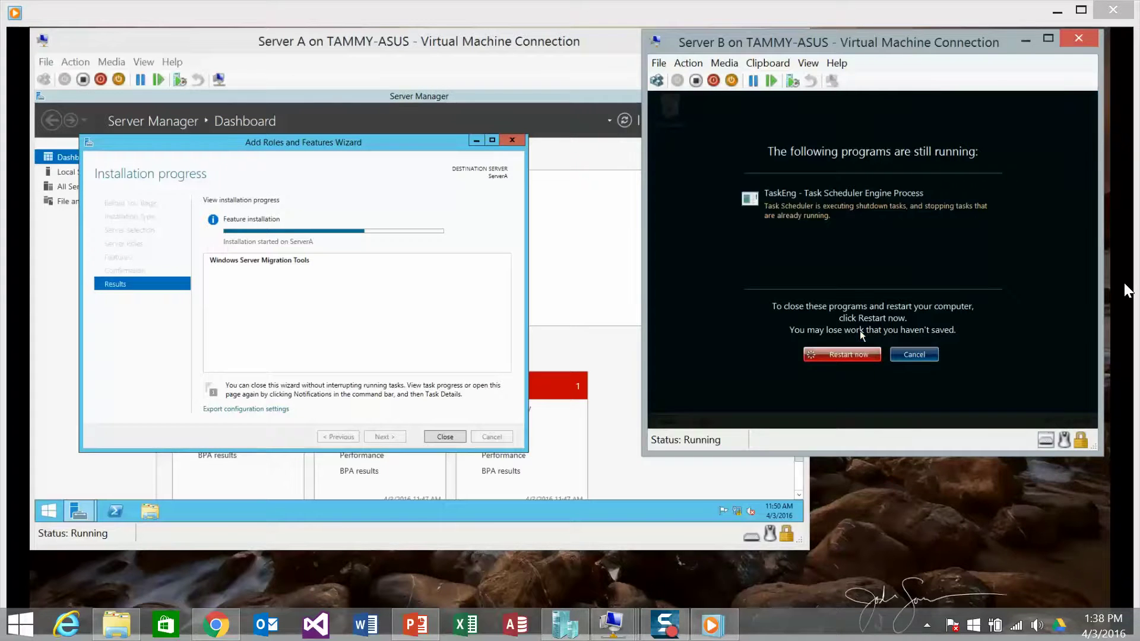
# Restart Server B and boot it from the DVD, then close Server A's completed feature wizard.
pyautogui.click(853, 354)
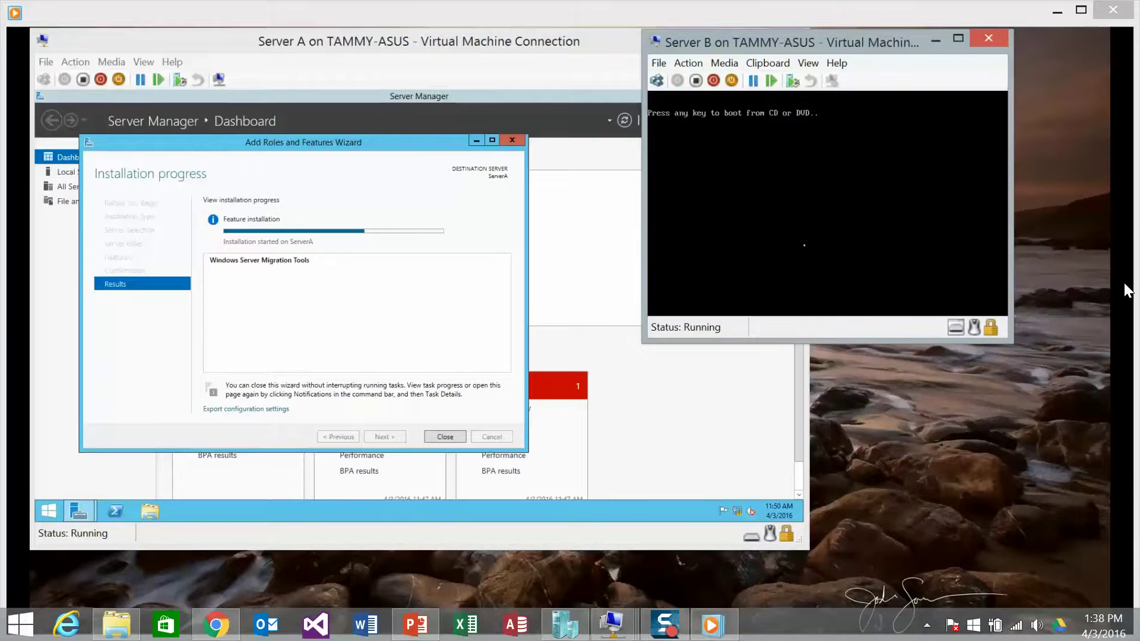
pyautogui.press('Return')
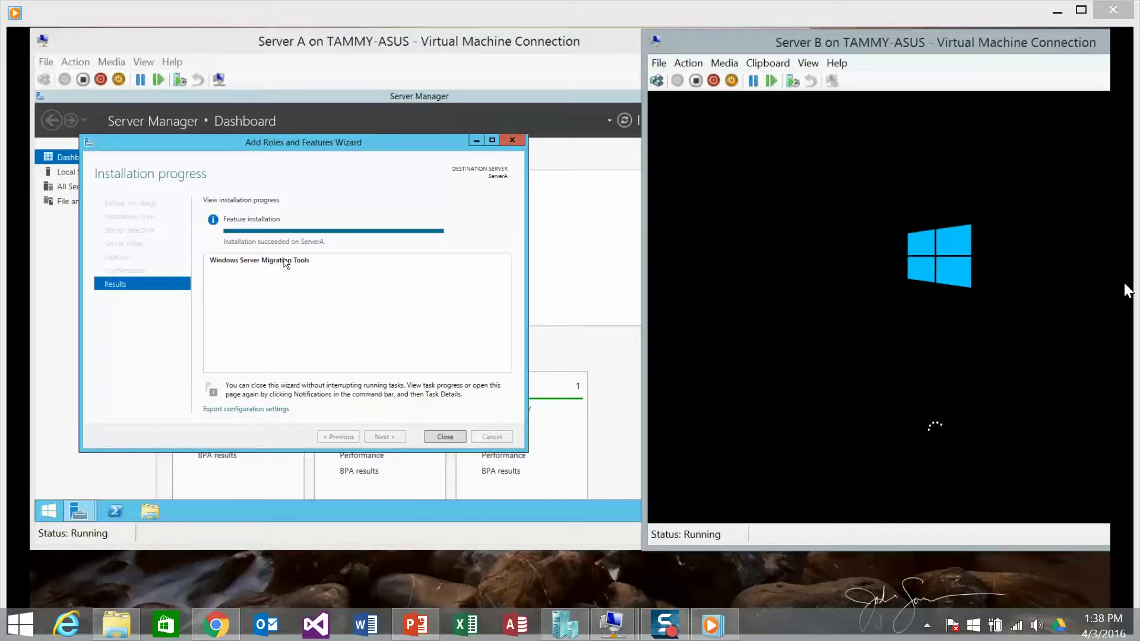
pyautogui.click(445, 436)
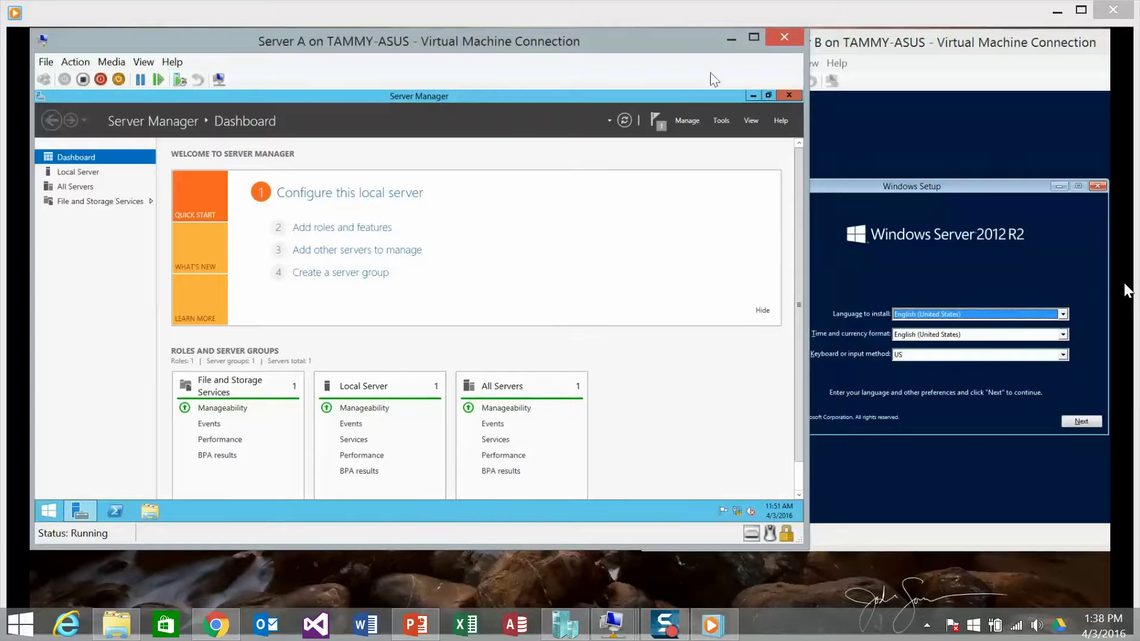
# Minimize Server A, center Server B, start Windows Server 2012 R2 Setup and enter the product key.
pyautogui.click(733, 37)
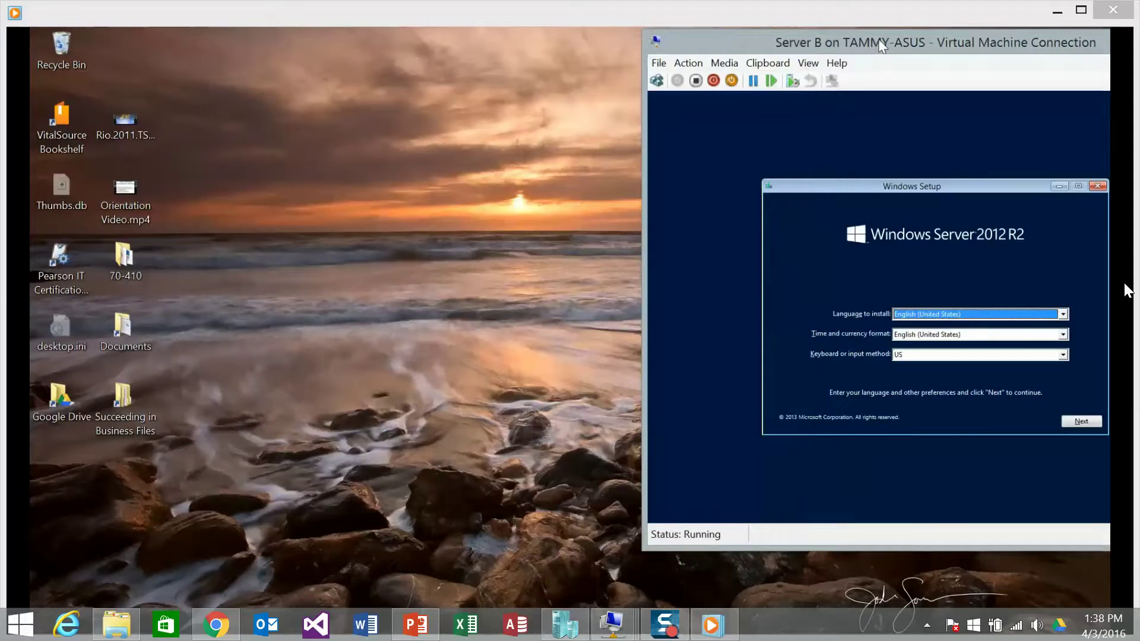
pyautogui.moveTo(879, 44); pyautogui.dragTo(519, 60)
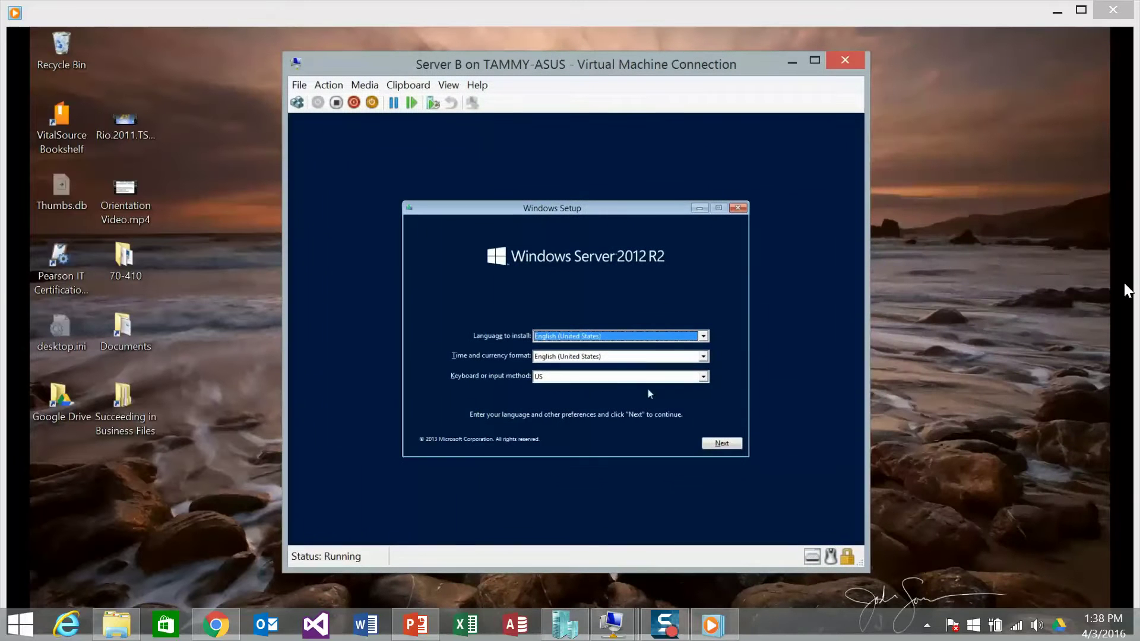
pyautogui.click(720, 446)
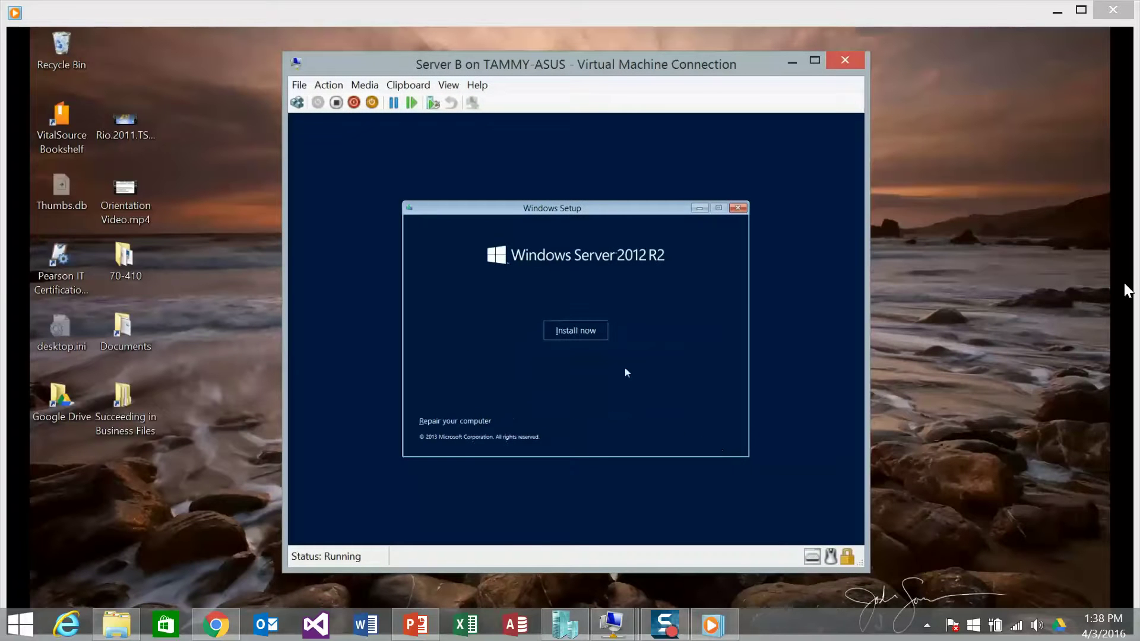
pyautogui.click(587, 334)
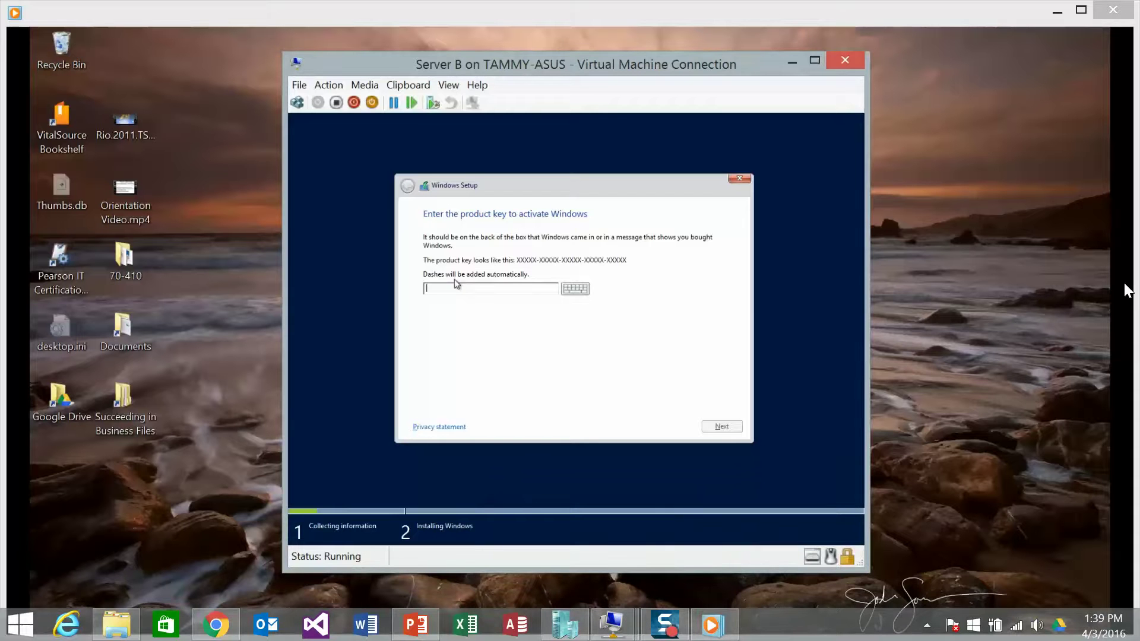
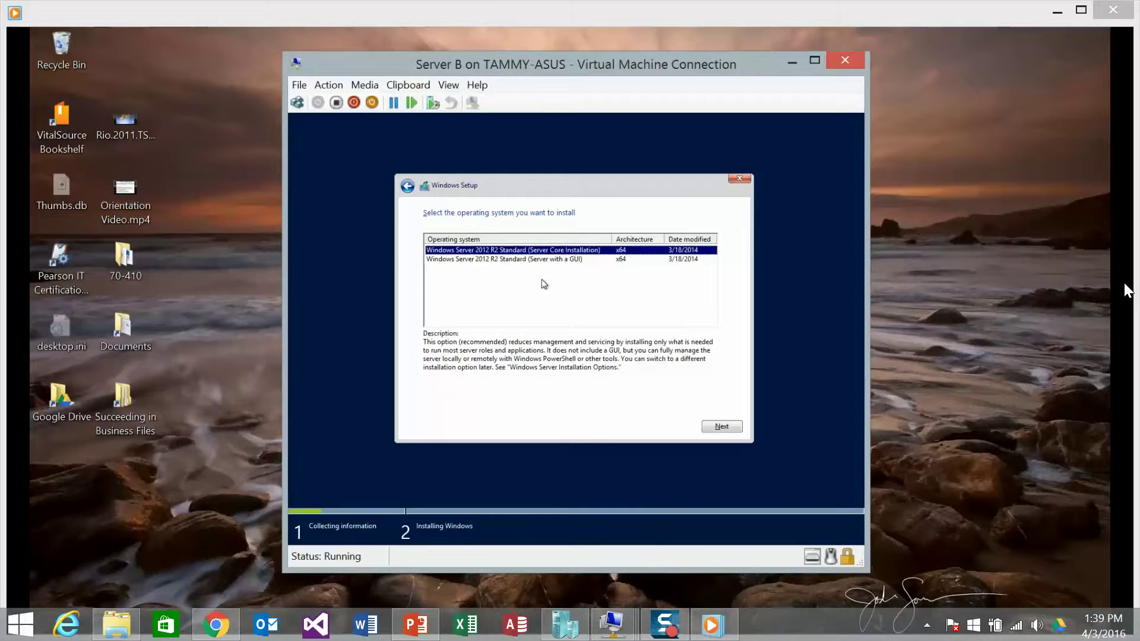
# Choose Windows Server 2012 R2 Standard (Server with a GUI) and accept the license terms.
pyautogui.click(534, 260)
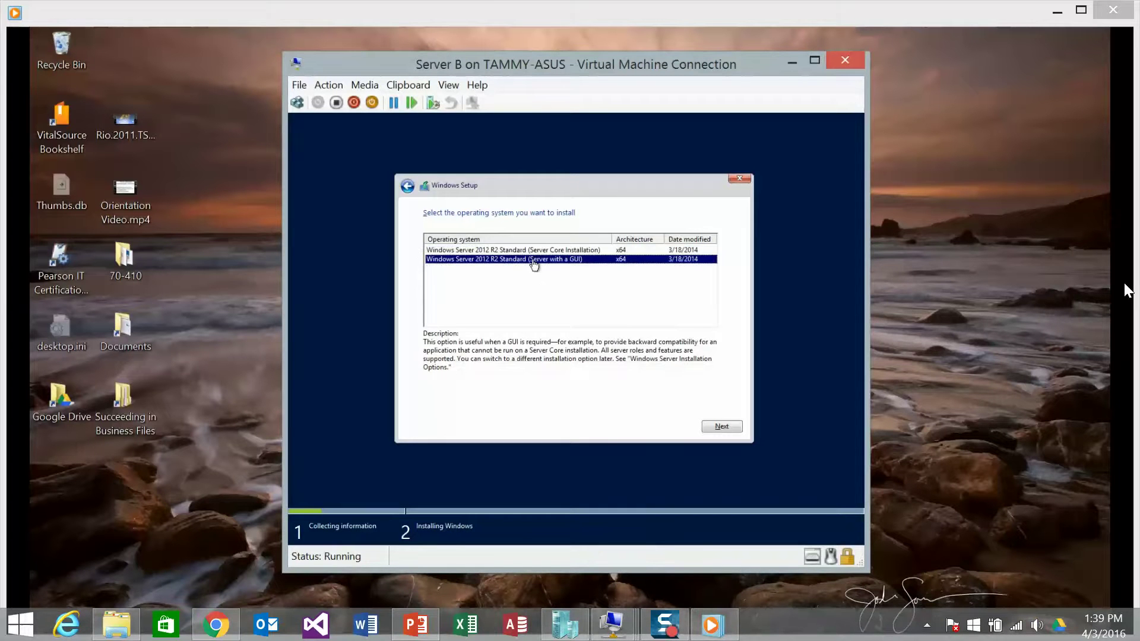
pyautogui.click(720, 426)
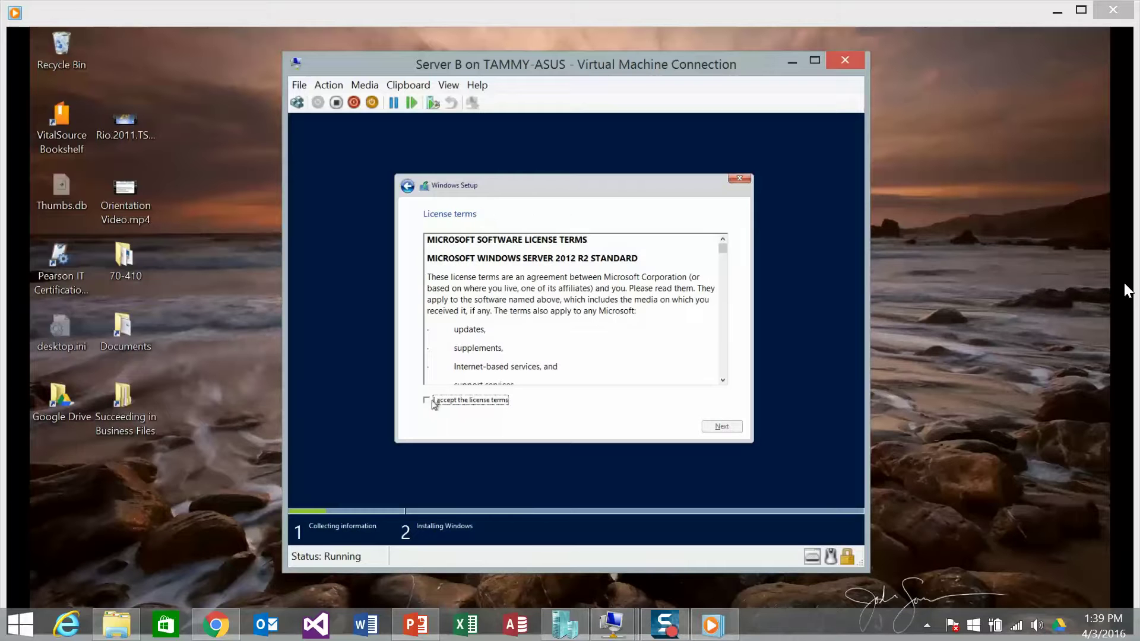
pyautogui.click(434, 401)
pyautogui.click(722, 427)
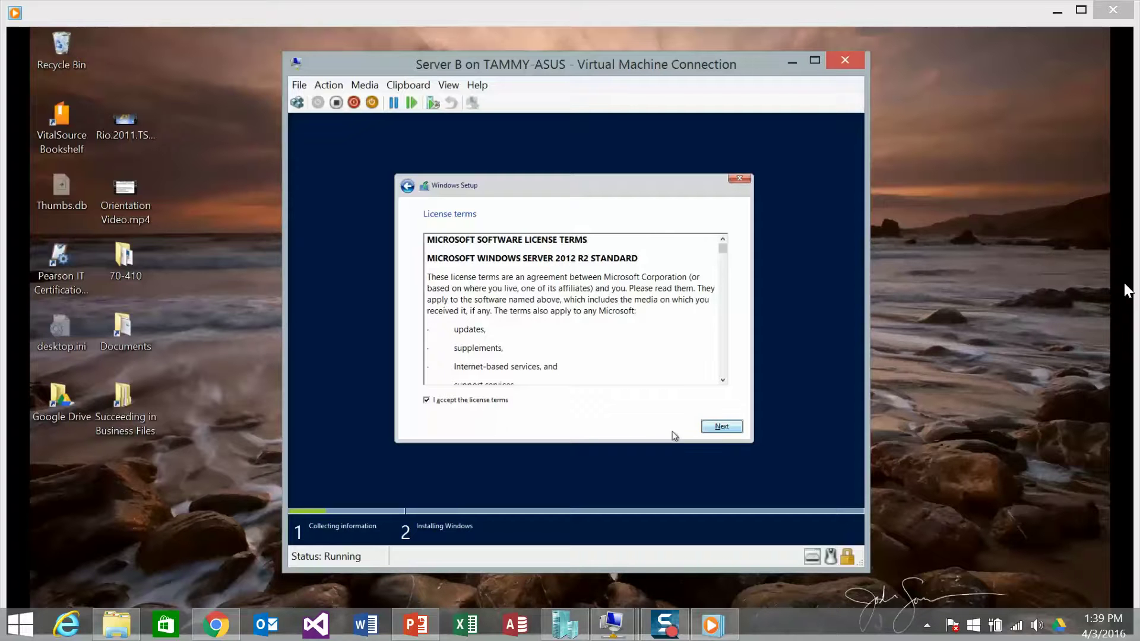
pyautogui.click(722, 428)
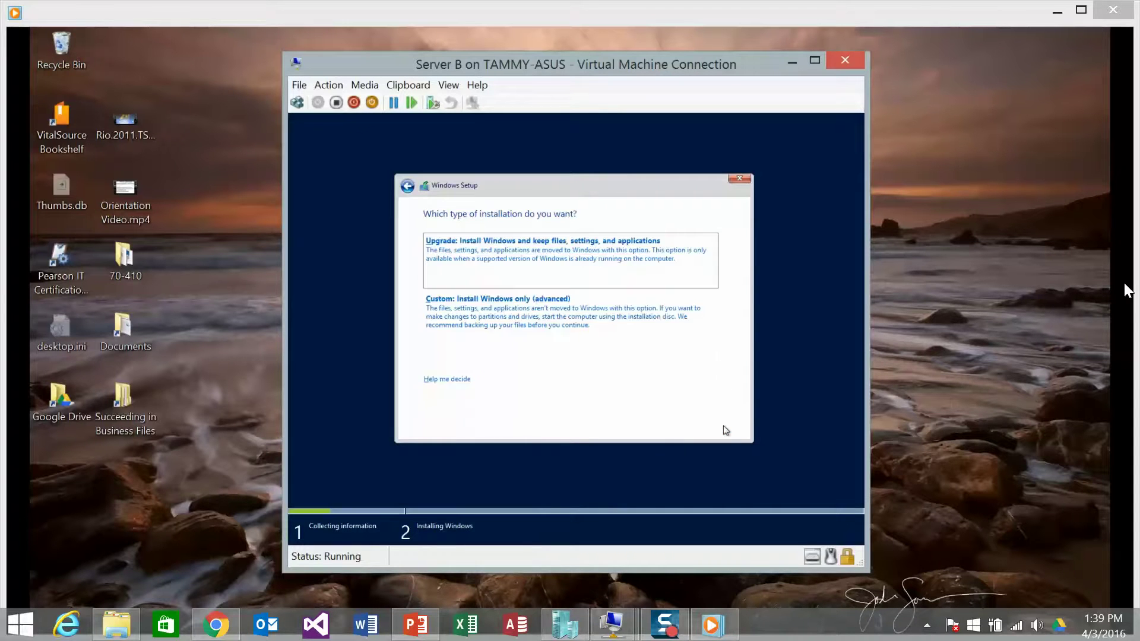
# Run a custom install onto Drive 0 Partition 1, accepting the Windows.old warning, then bring Server A forward.
pyautogui.click(577, 328)
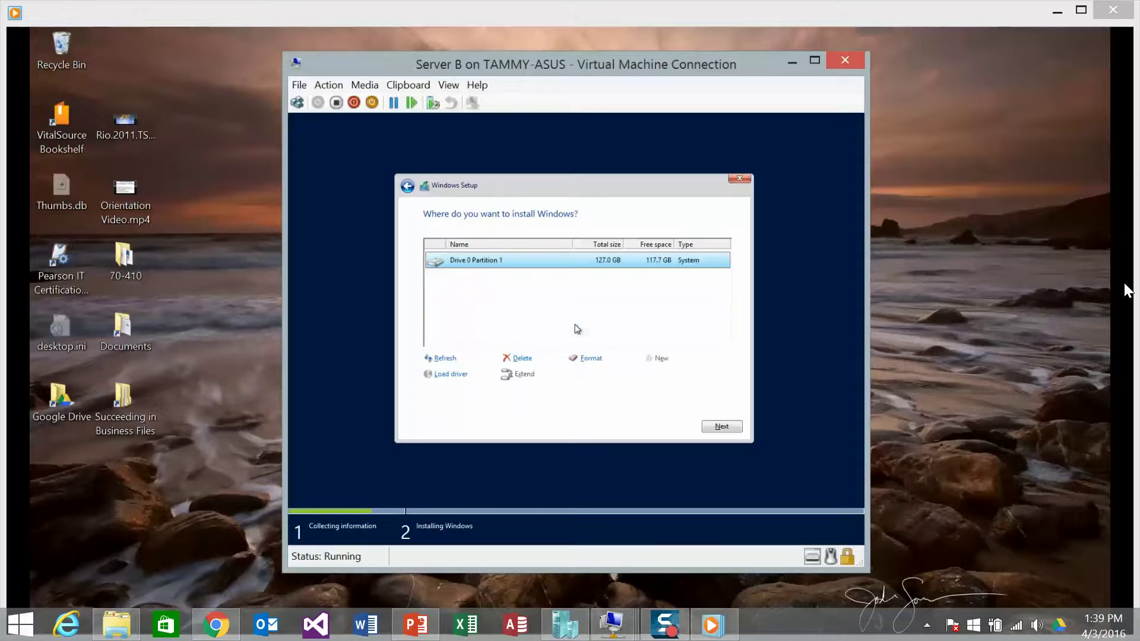
pyautogui.click(717, 429)
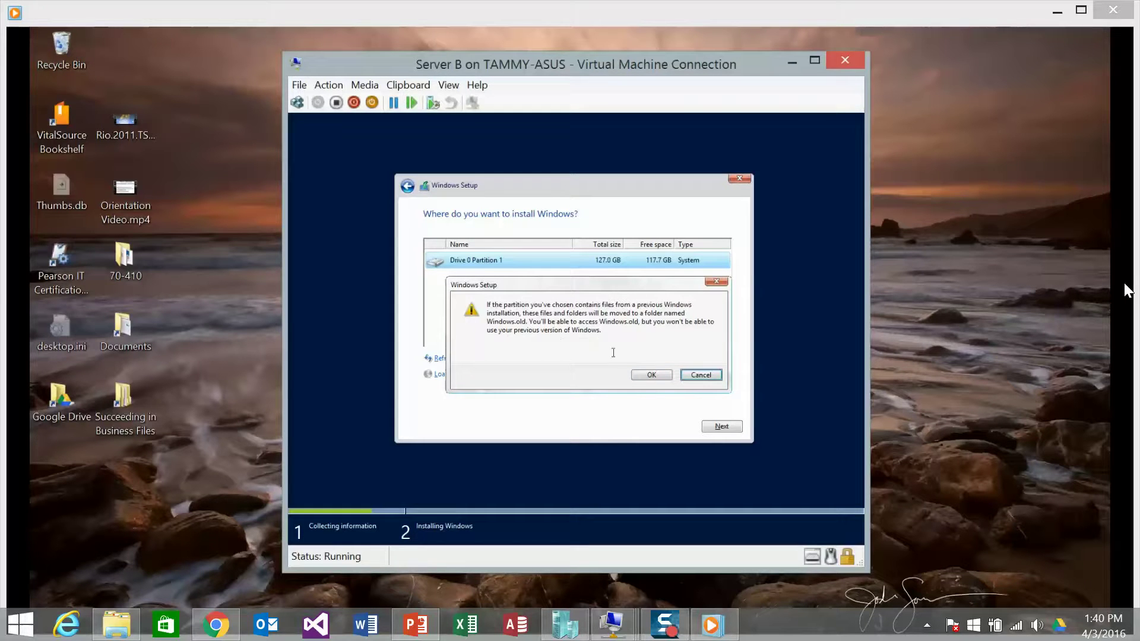
pyautogui.click(658, 377)
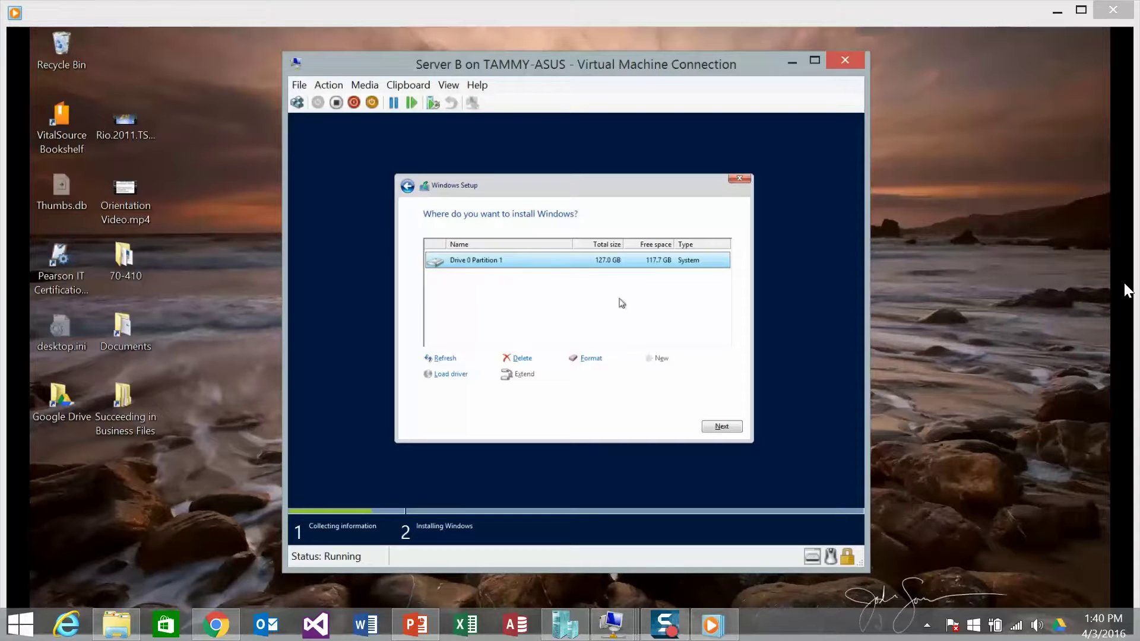
pyautogui.click(722, 427)
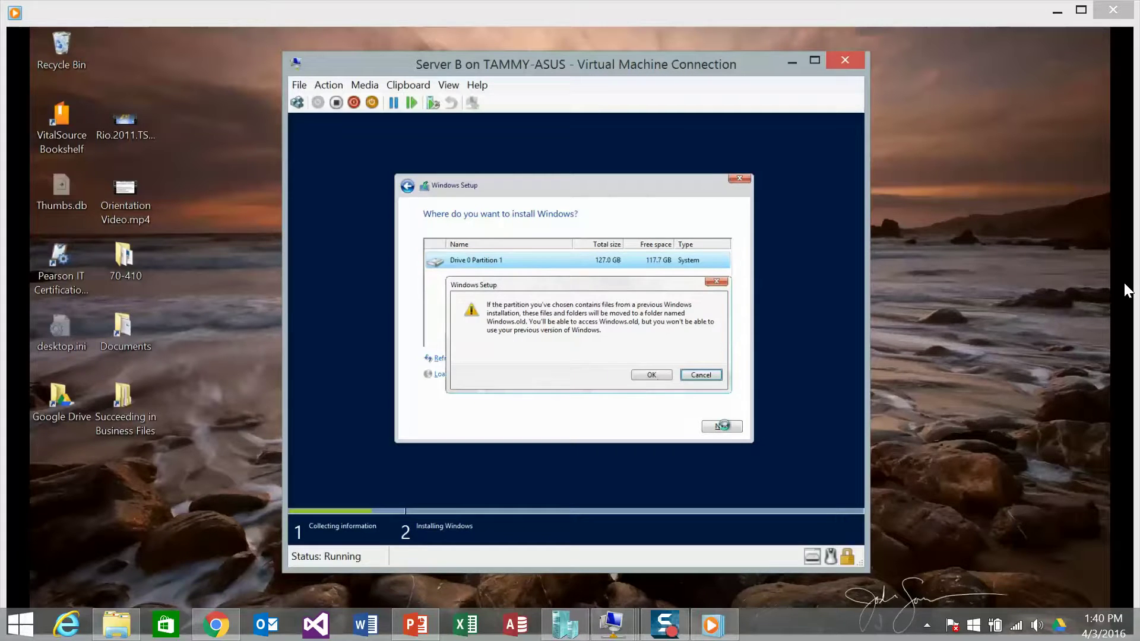
pyautogui.click(656, 376)
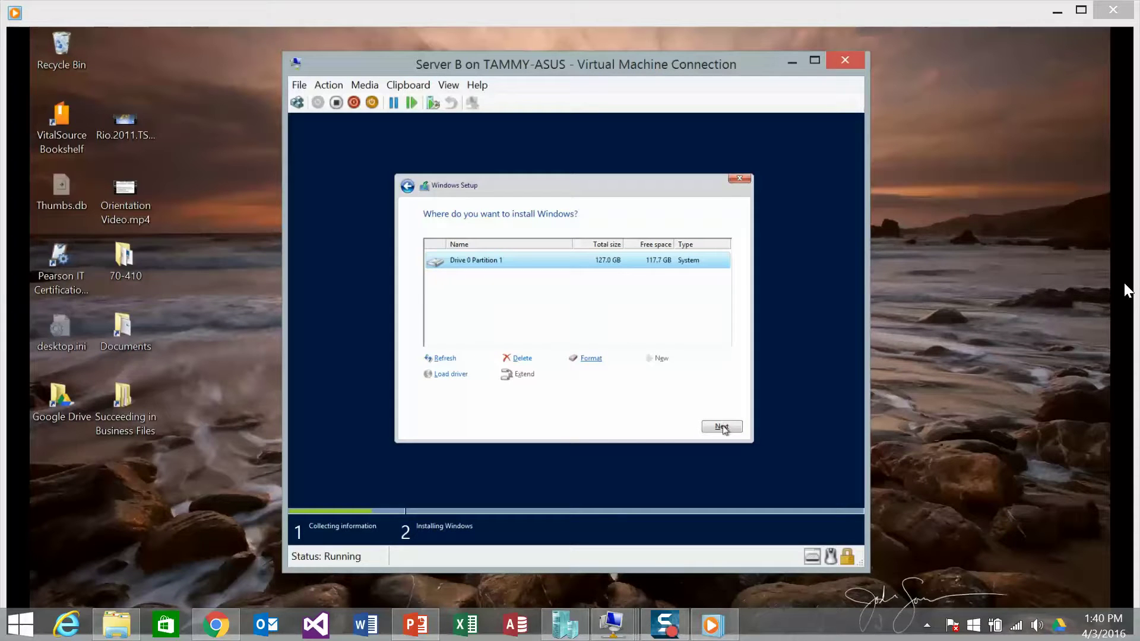
pyautogui.click(723, 427)
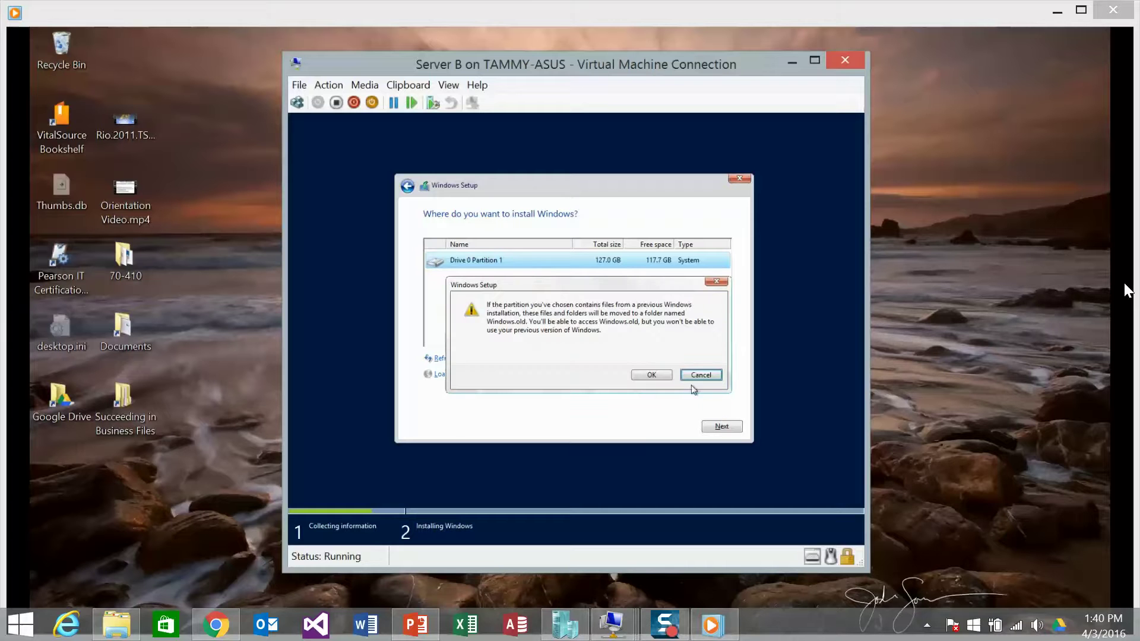
pyautogui.click(653, 375)
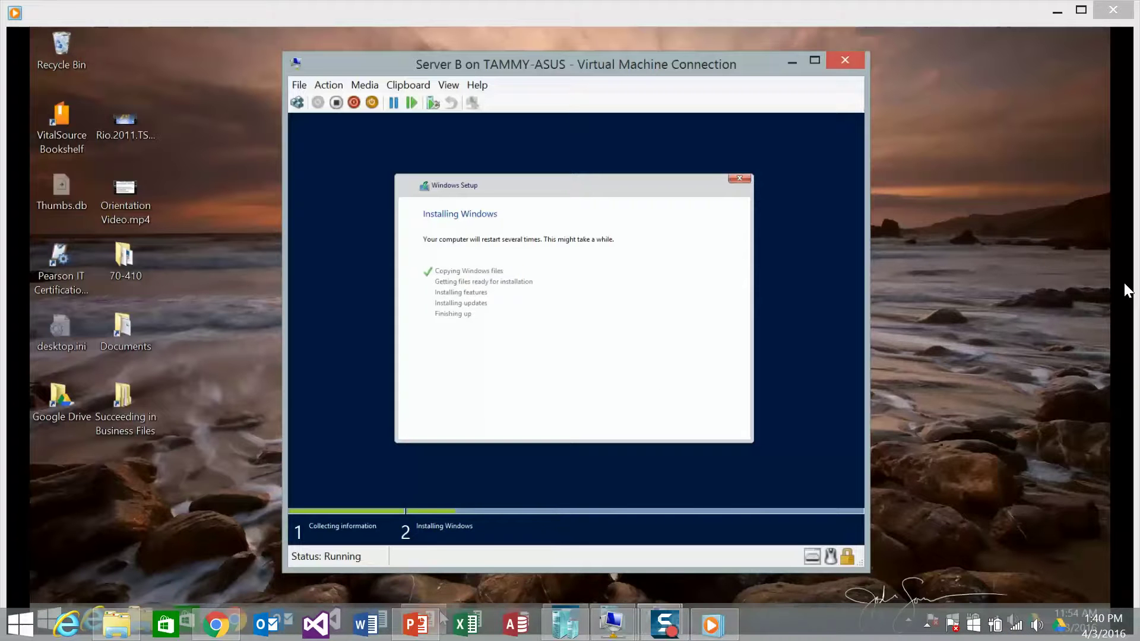
pyautogui.moveTo(620, 627)
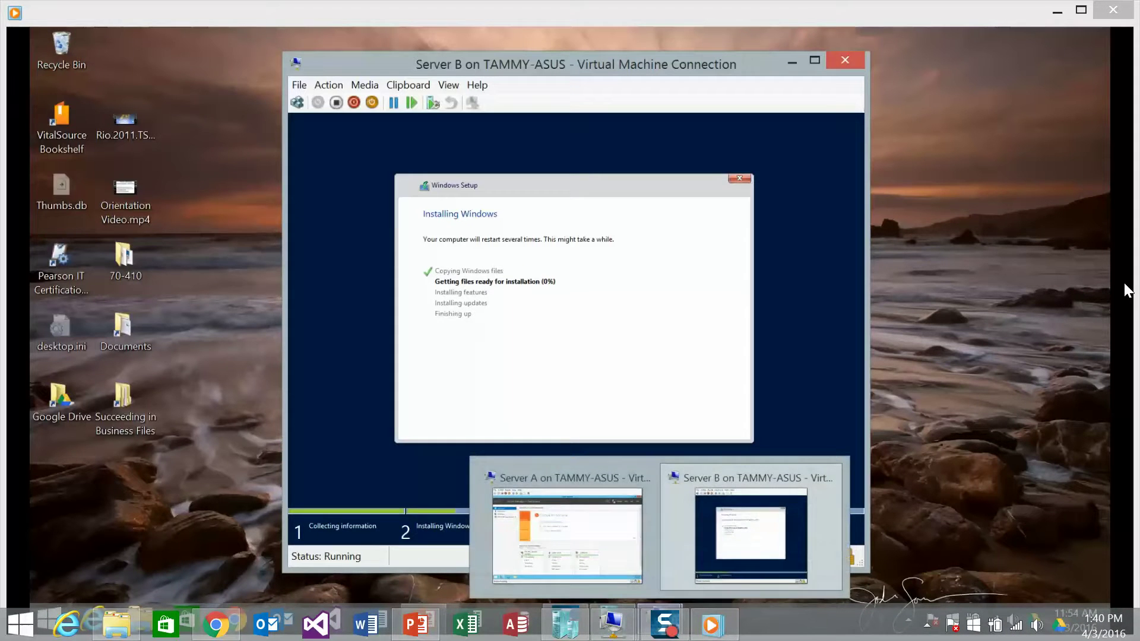
pyautogui.click(584, 564)
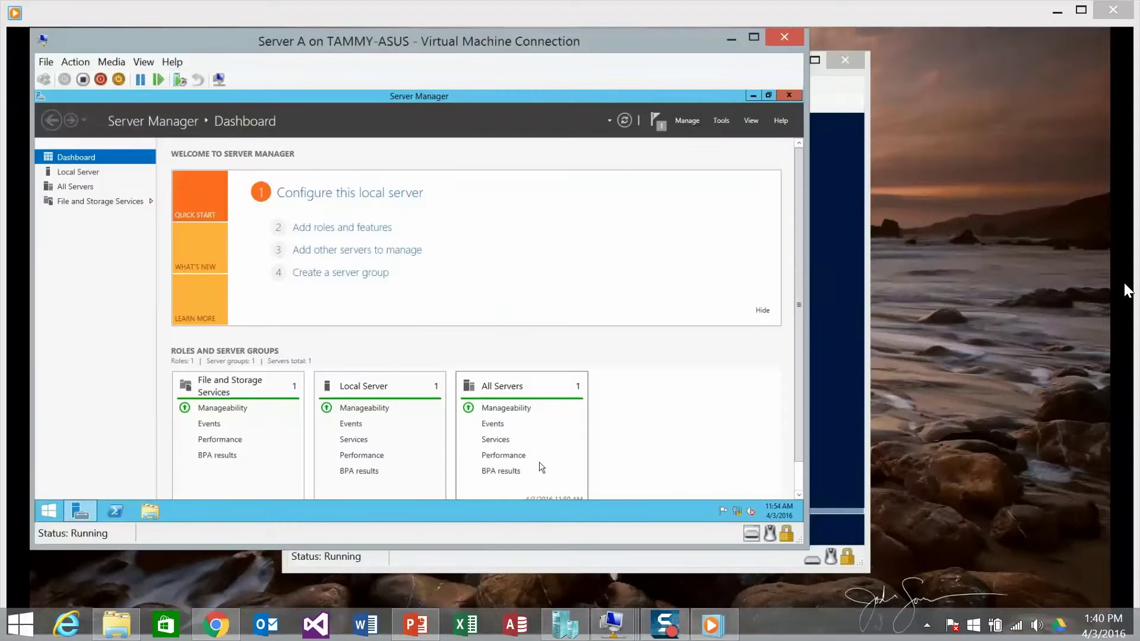
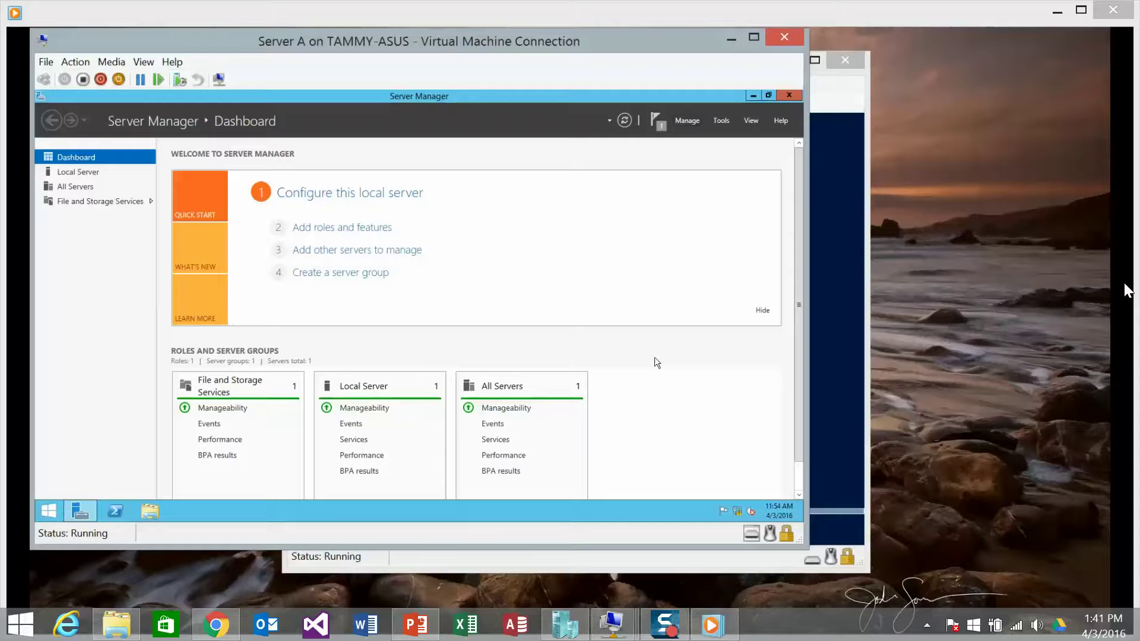
# Minimize Server Manager on Server A and return to the plain desktop via the Start screen.
pyautogui.click(753, 97)
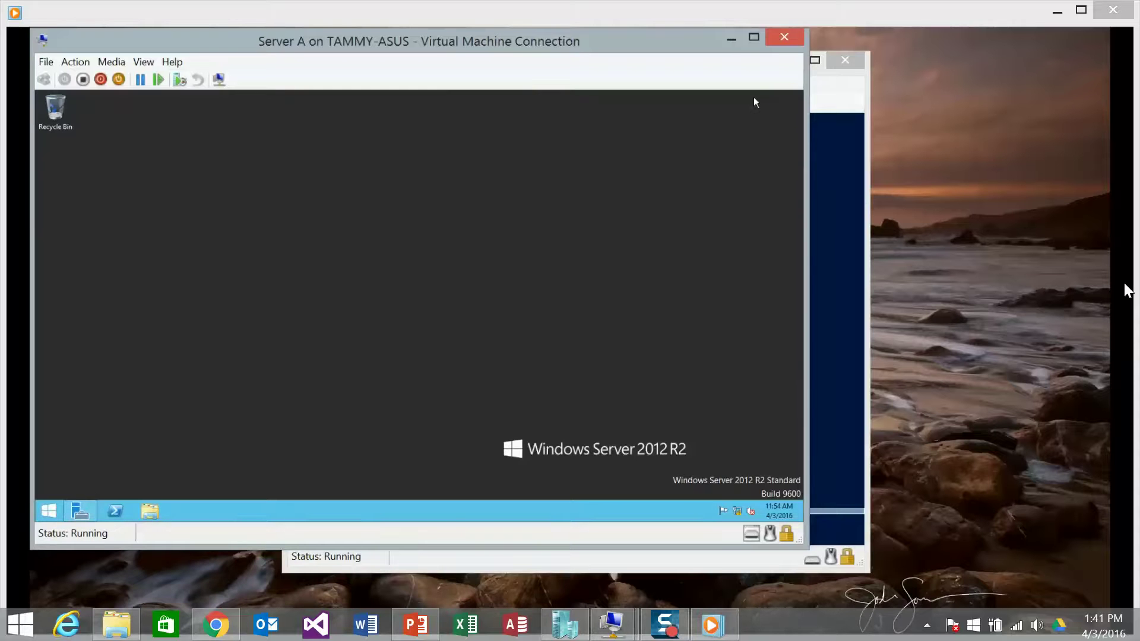
pyautogui.click(50, 511)
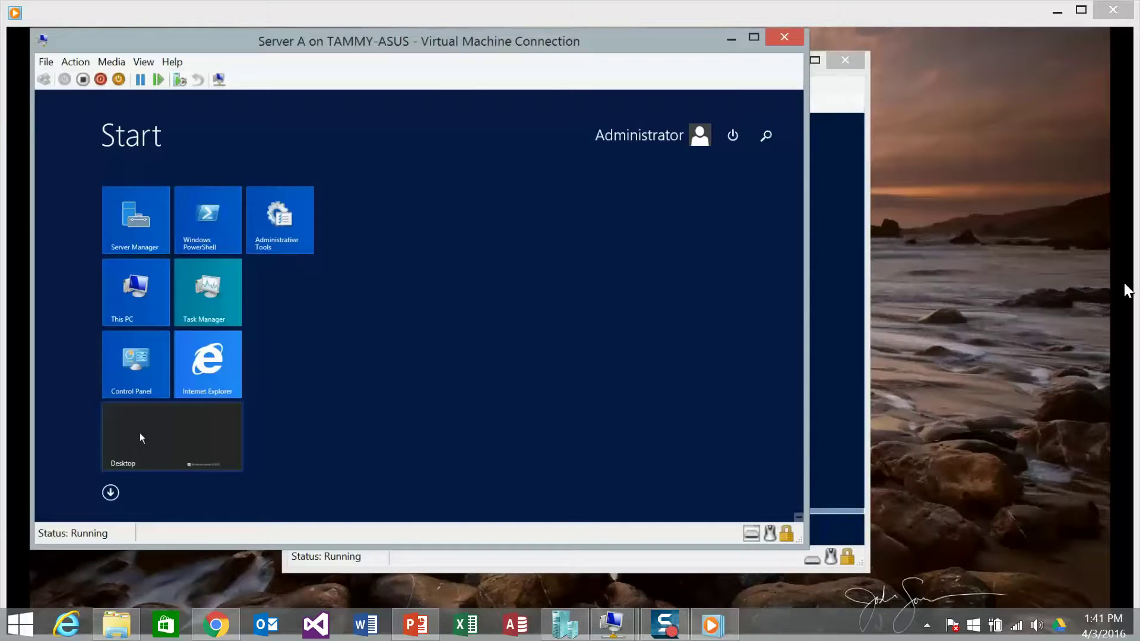
pyautogui.click(141, 438)
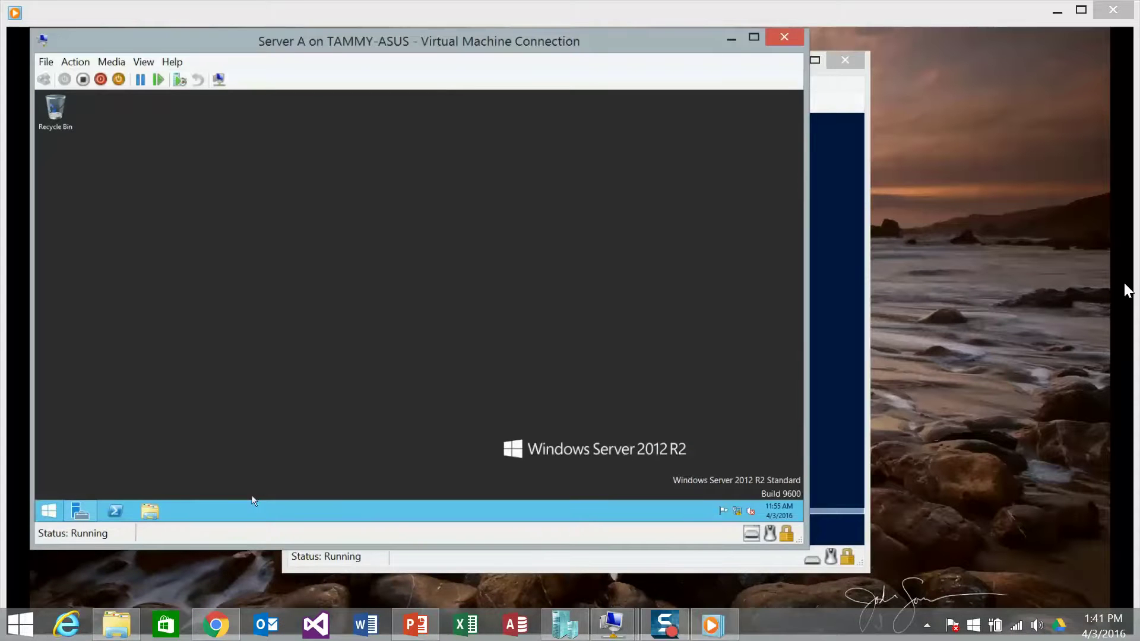
# Open an Administrator Command Prompt and change to C:\Windows\System32\ServerMigrationTools.
pyautogui.rightClick(48, 512)
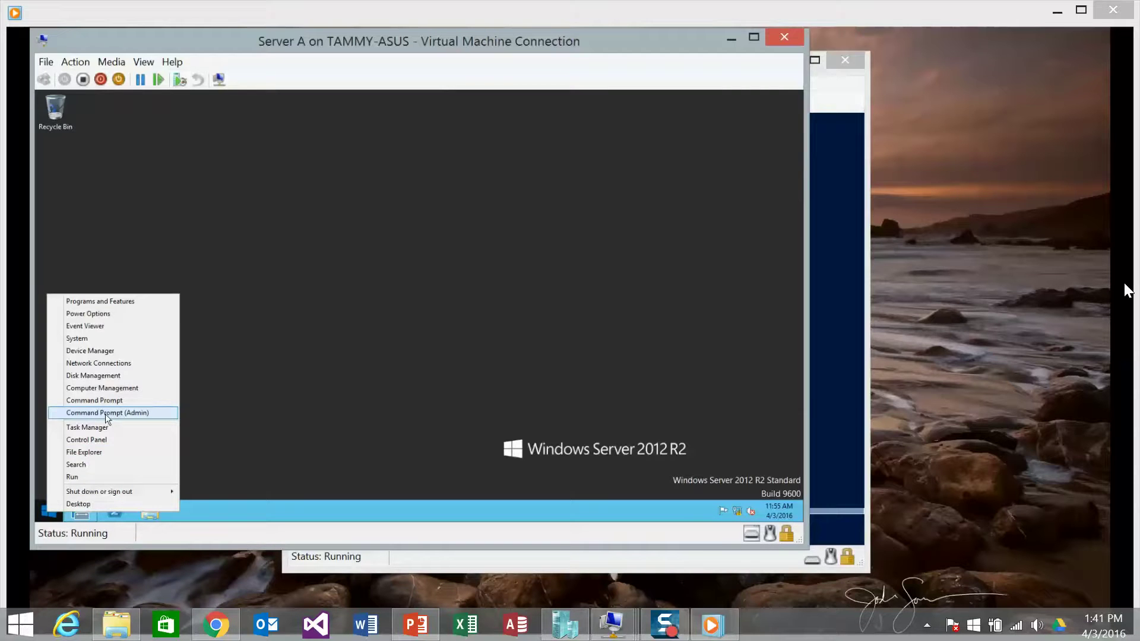
pyautogui.click(107, 414)
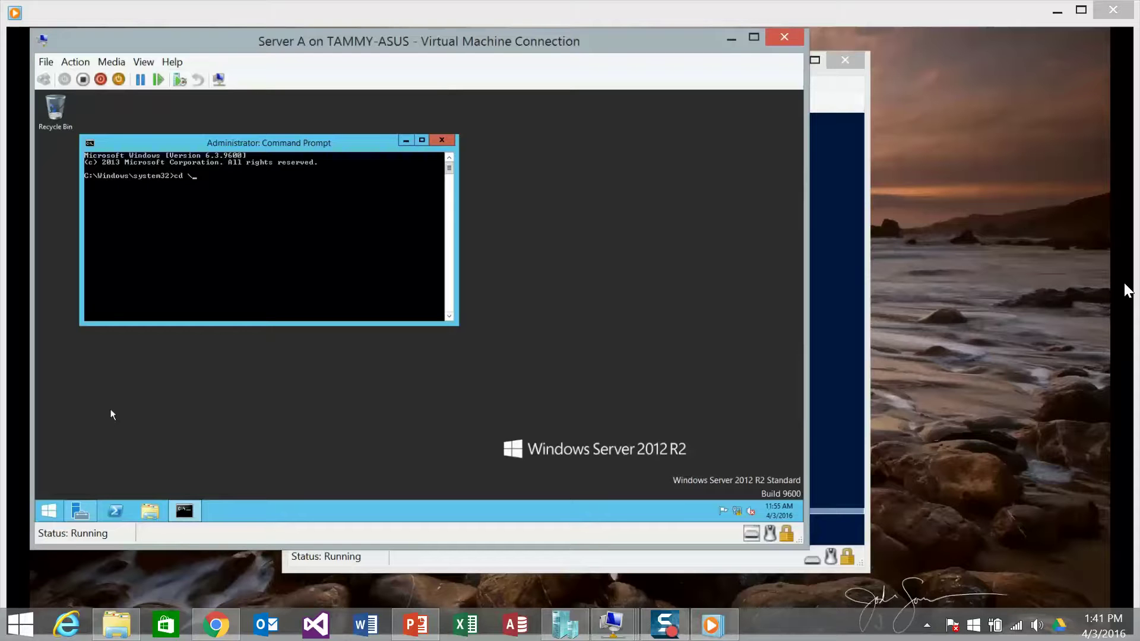
pyautogui.write('windows\\wy')
pyautogui.press('BackSpace')
pyautogui.press('BackSpace')
pyautogui.write('ystem32\\serverMigration')
pyautogui.press('Return')
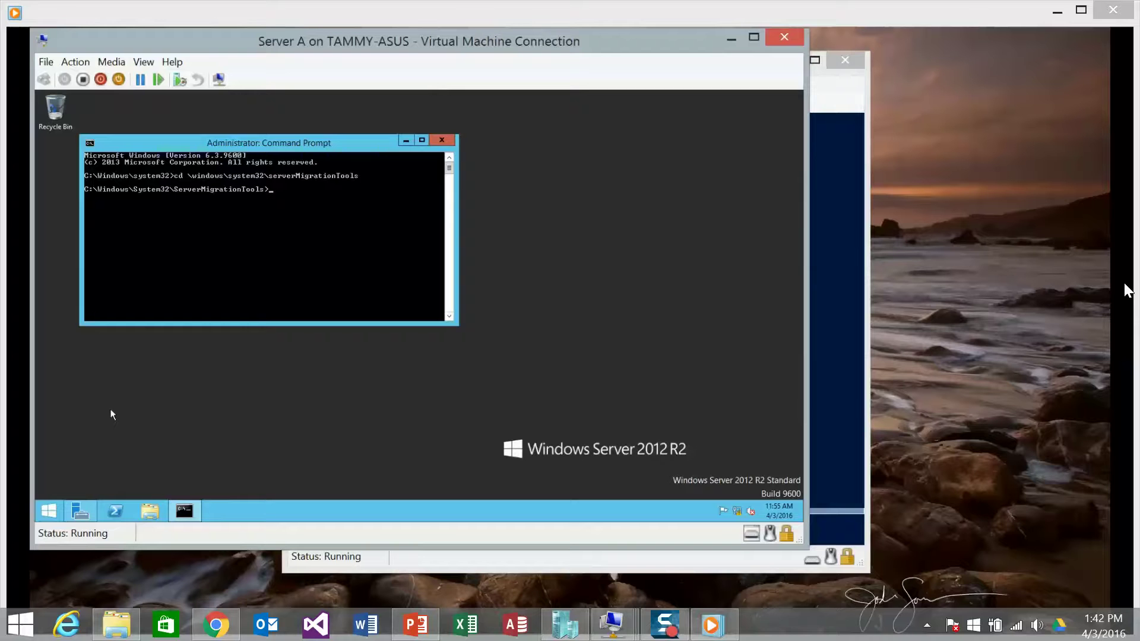
pyautogui.click(245, 421)
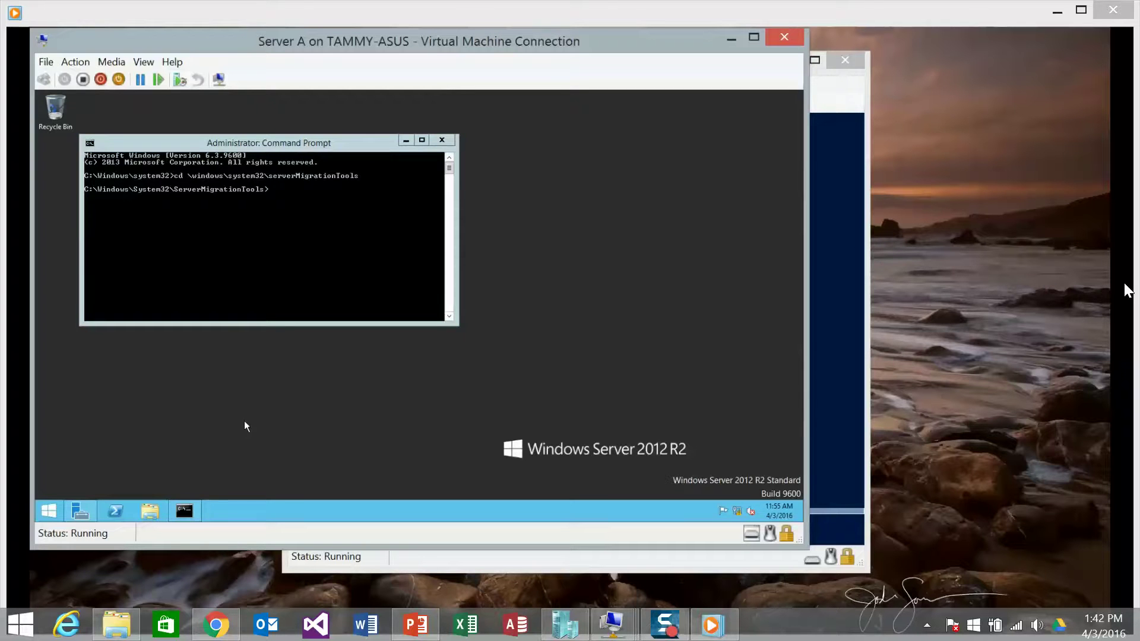
# Create a New Text Document on the desktop containing SmigDeploy.exe /package /architecture "amd64" /OS WS08 /Path "C:\Users".
pyautogui.rightClick(244, 422)
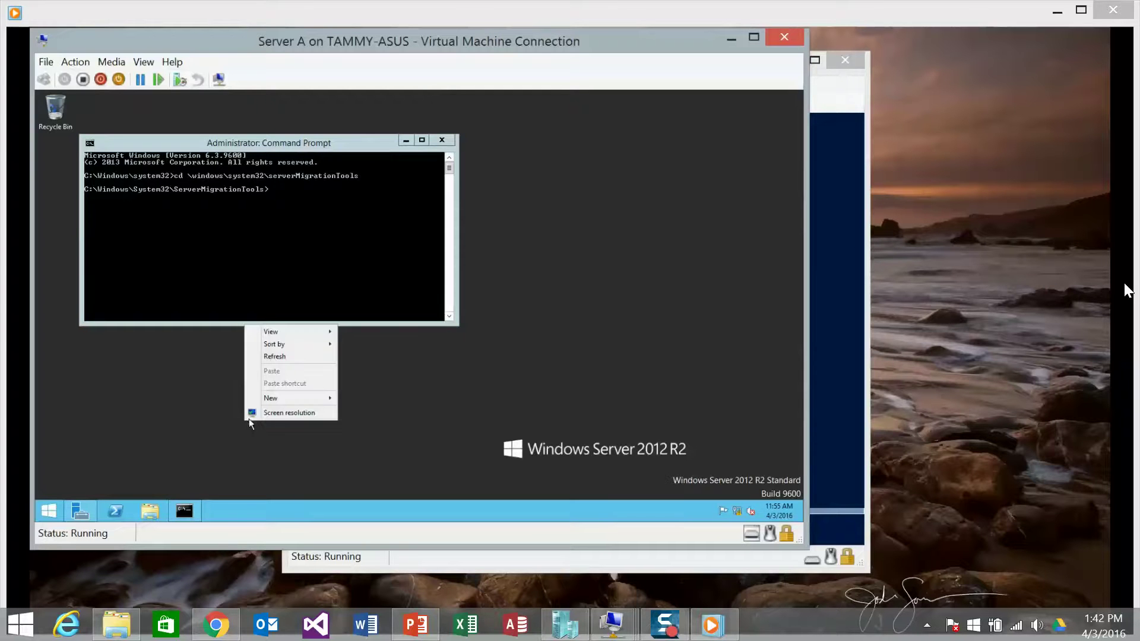
pyautogui.moveTo(326, 399)
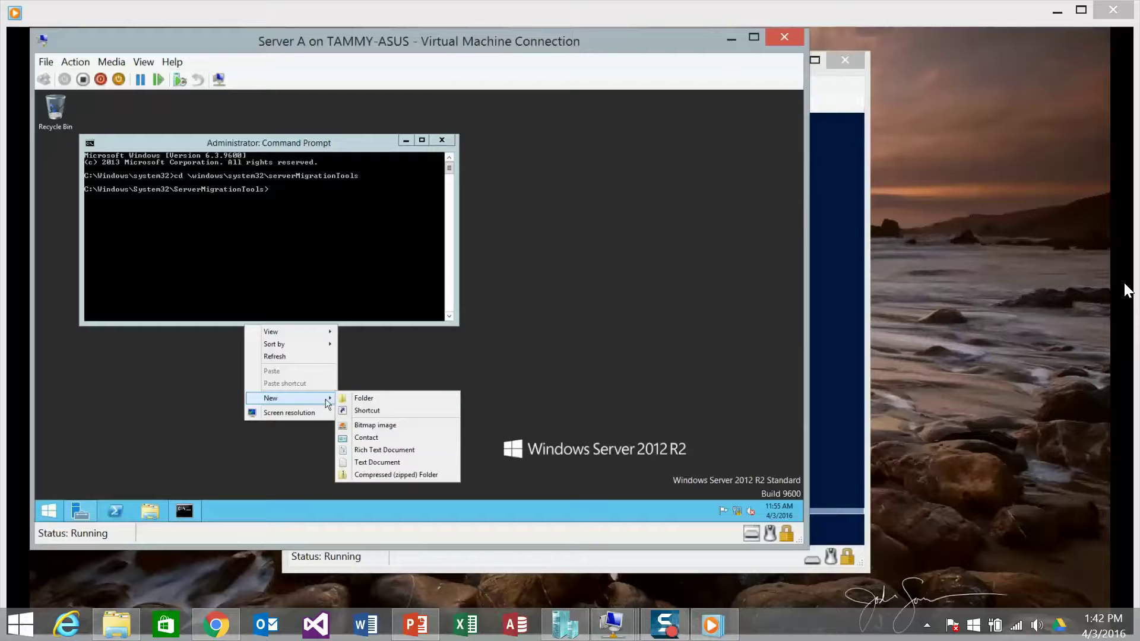
pyautogui.click(394, 463)
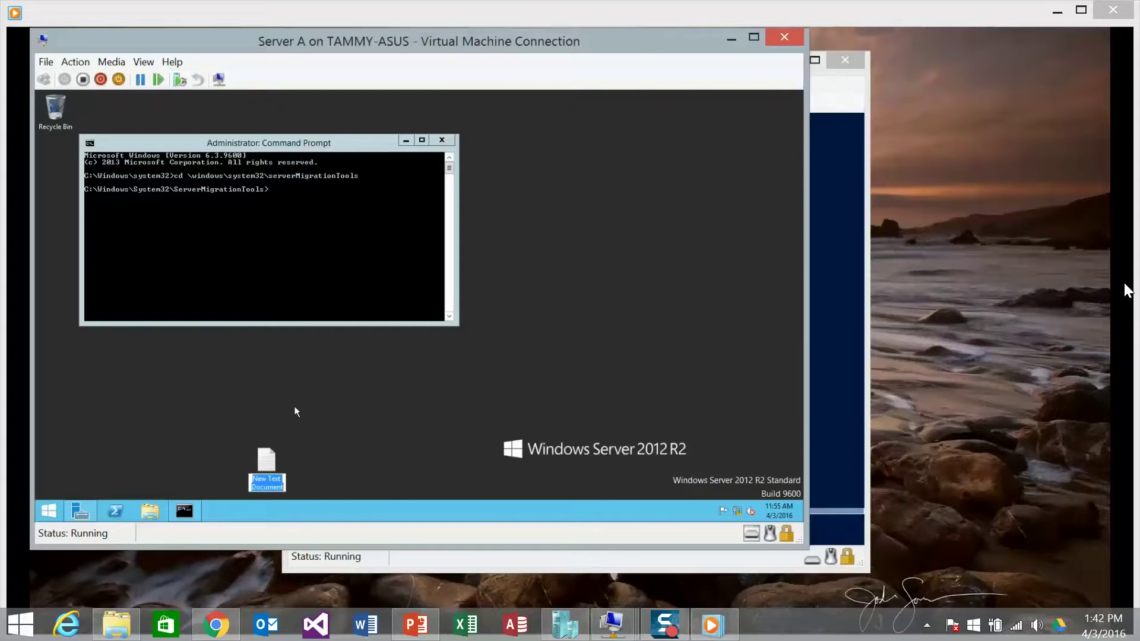
pyautogui.press('Return')
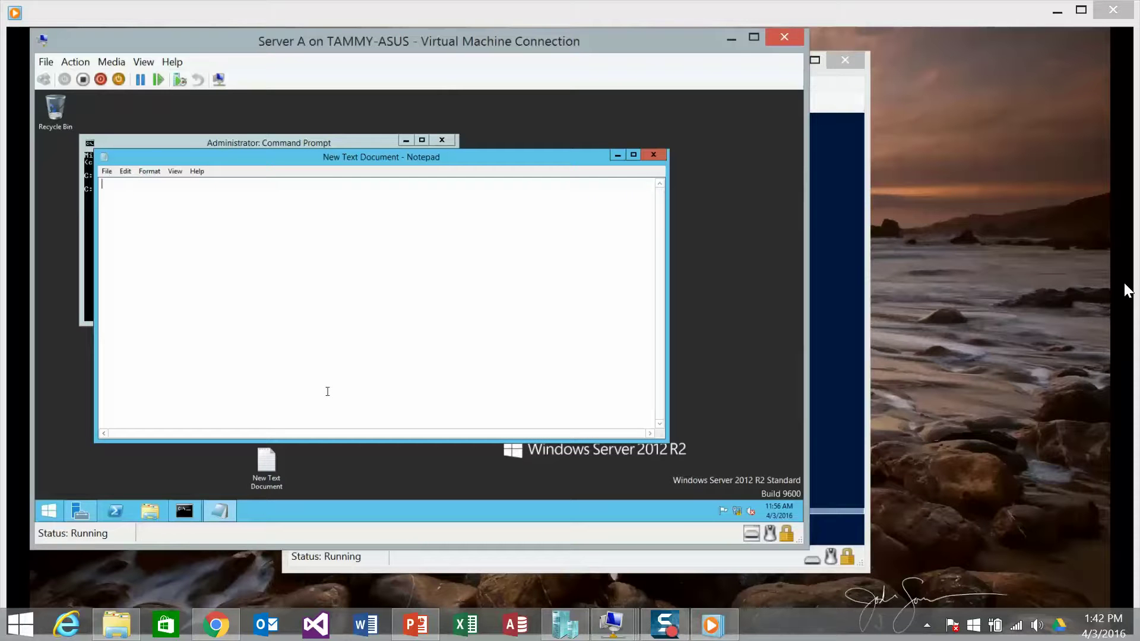
pyautogui.write('SmigDeploy.exe /package /architec')
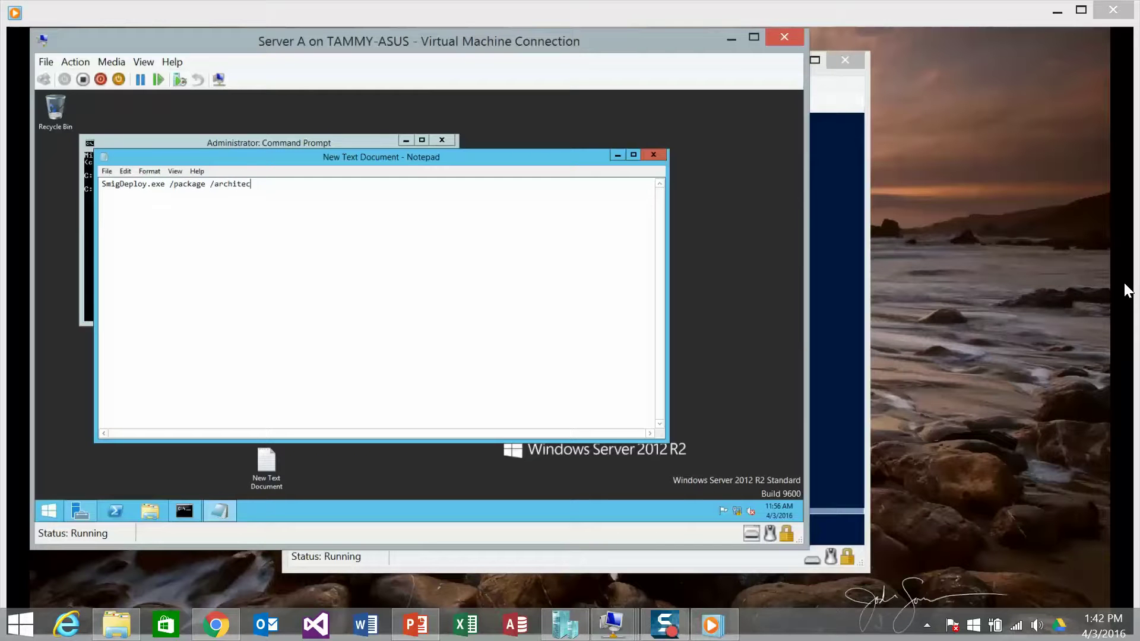
pyautogui.write('ture "amd64" /OS WS08 /Path "C:\\Users"')
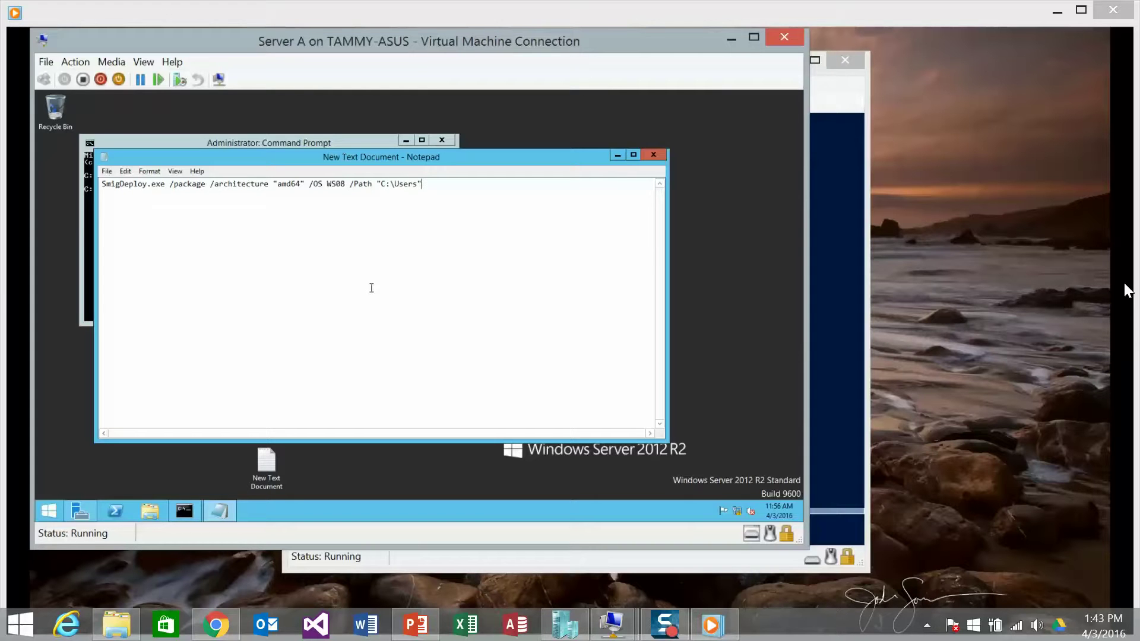
pyautogui.click(374, 184)
# Shrink Notepad, move it up, and place the Command Prompt below it.
pyautogui.moveTo(416, 441); pyautogui.dragTo(402, 244)
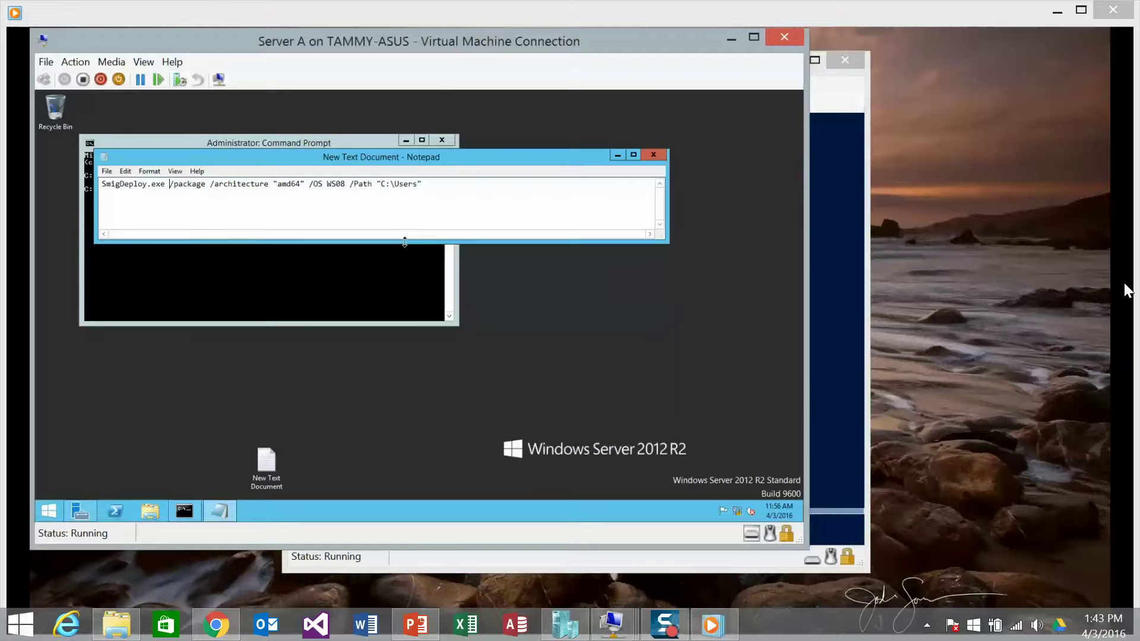
pyautogui.moveTo(372, 159); pyautogui.dragTo(382, 115)
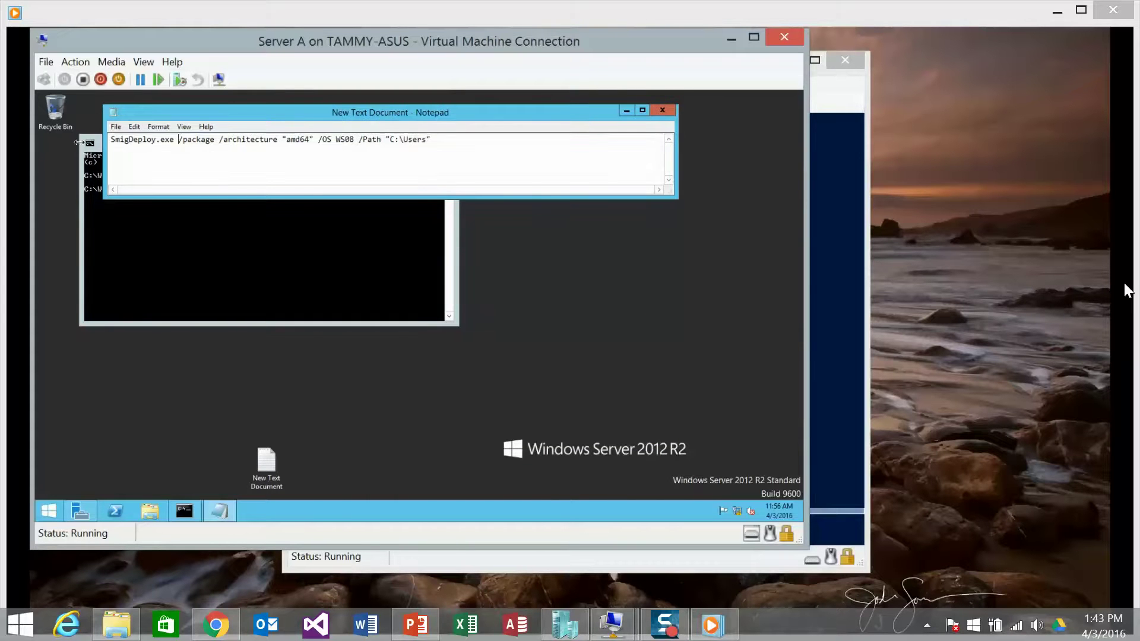
pyautogui.click(89, 143)
pyautogui.moveTo(183, 148); pyautogui.dragTo(239, 233)
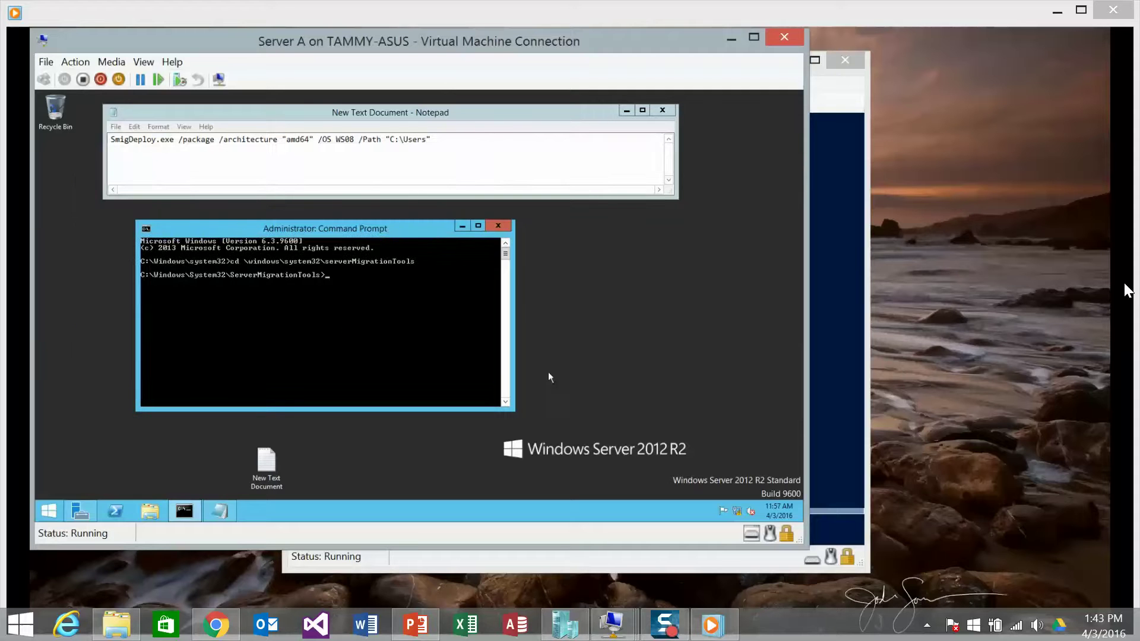
# Run the SmigDeploy package command, then share C:\Users as WSMT with net share.
pyautogui.write('SmigDeploy.exe /package /architecture "amd64')
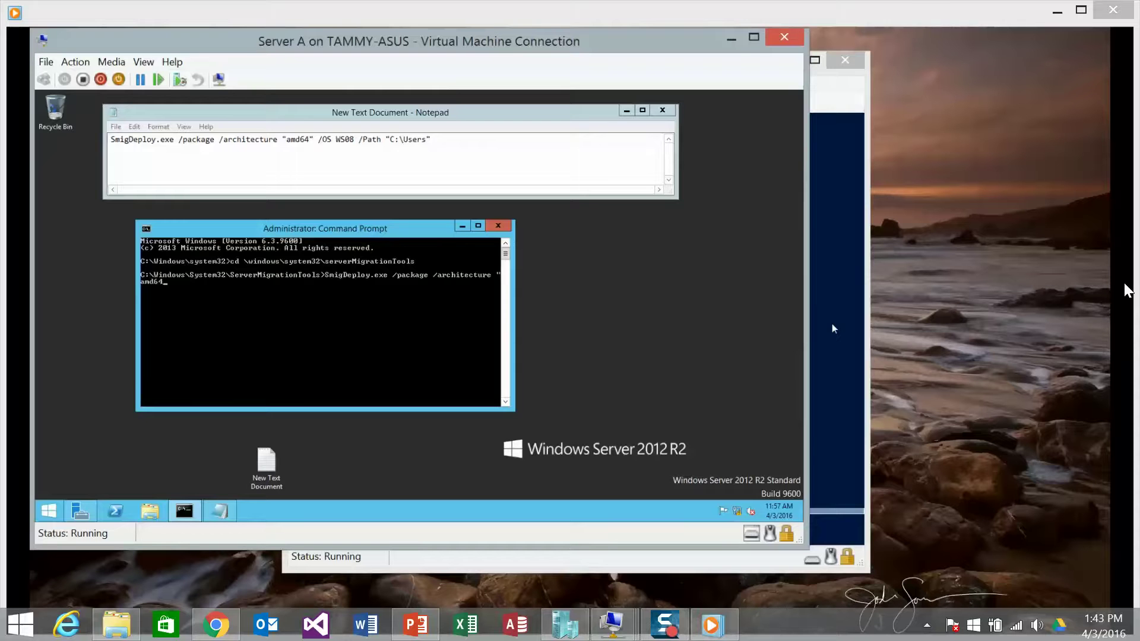
pyautogui.write('" /OS WS08 /Path "C:\\Users"')
pyautogui.press('Return')
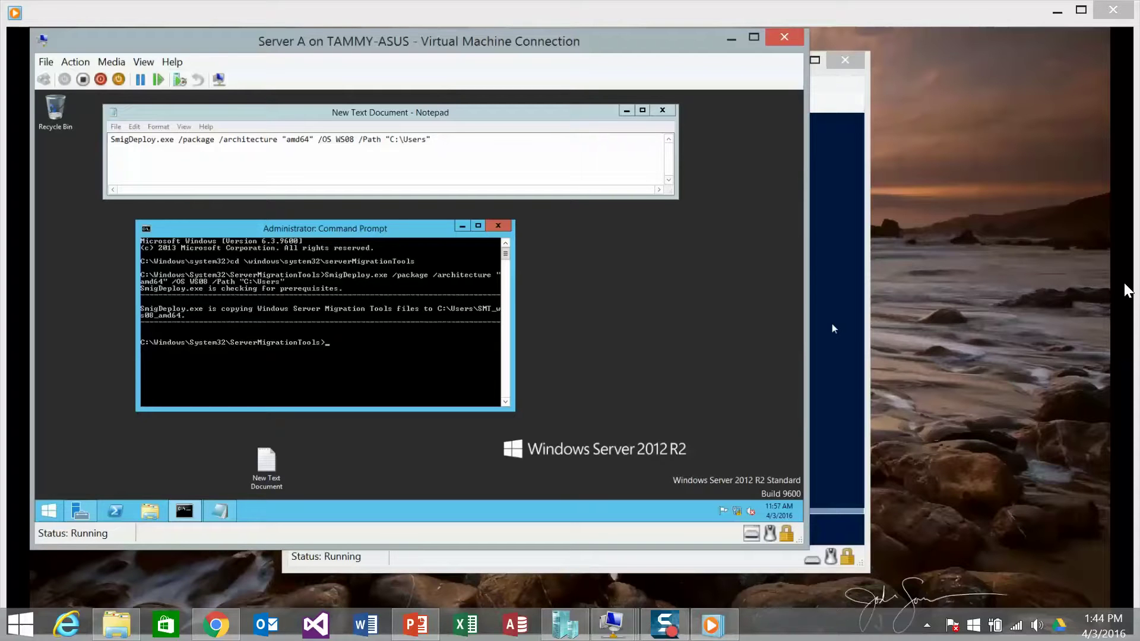
pyautogui.click(551, 148)
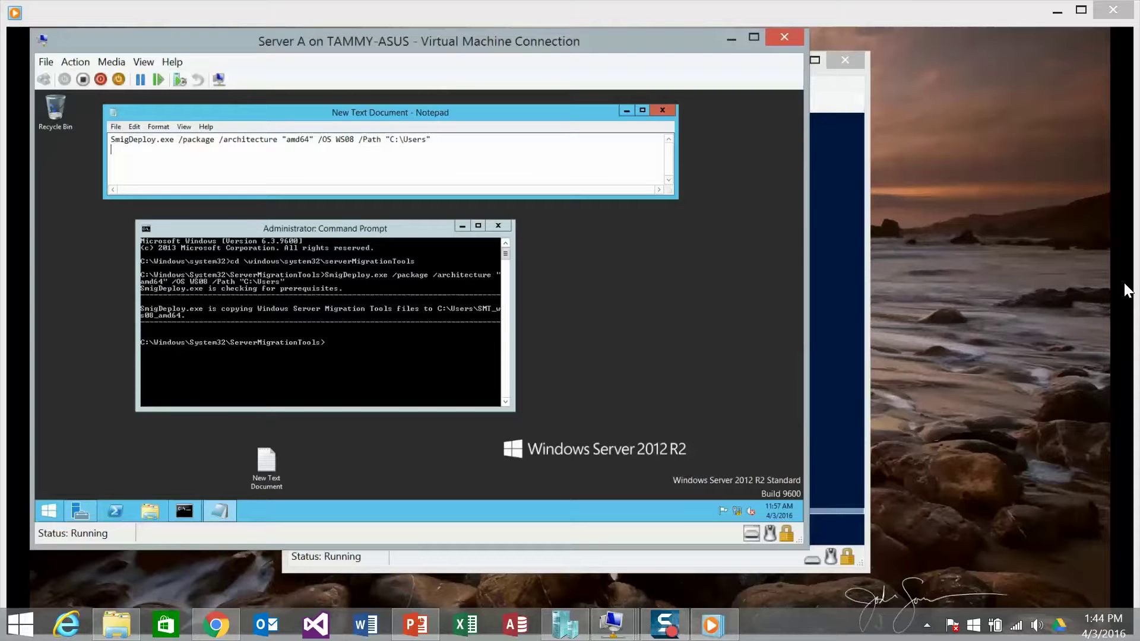
pyautogui.write('net share WSMT=C:\\Users')
pyautogui.click(340, 344)
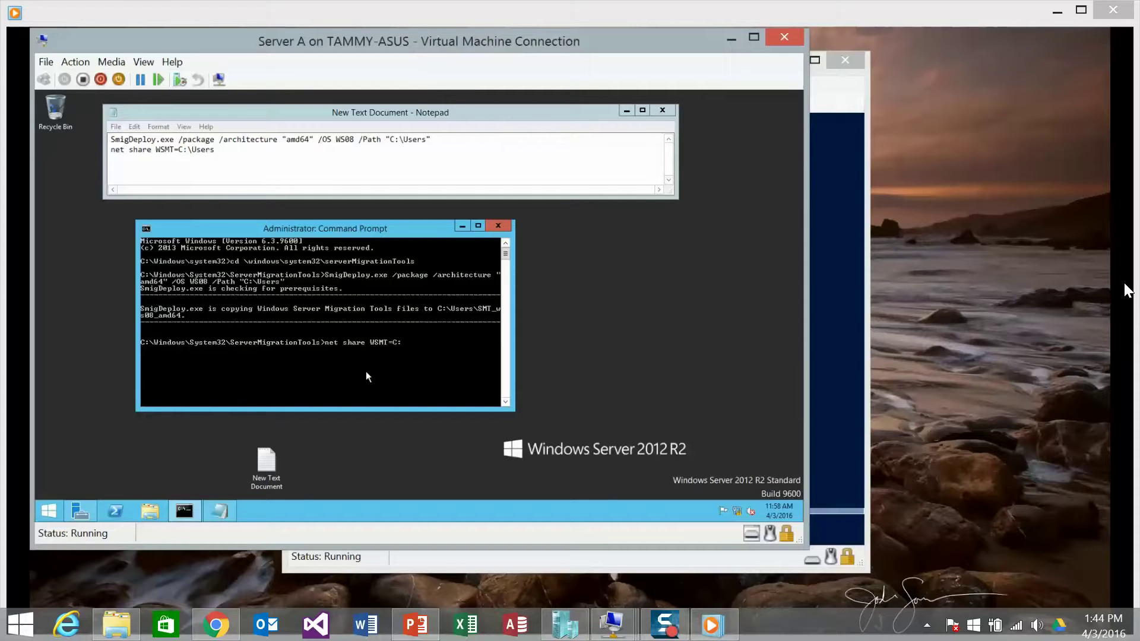
pyautogui.write('Users')
pyautogui.press('Return')
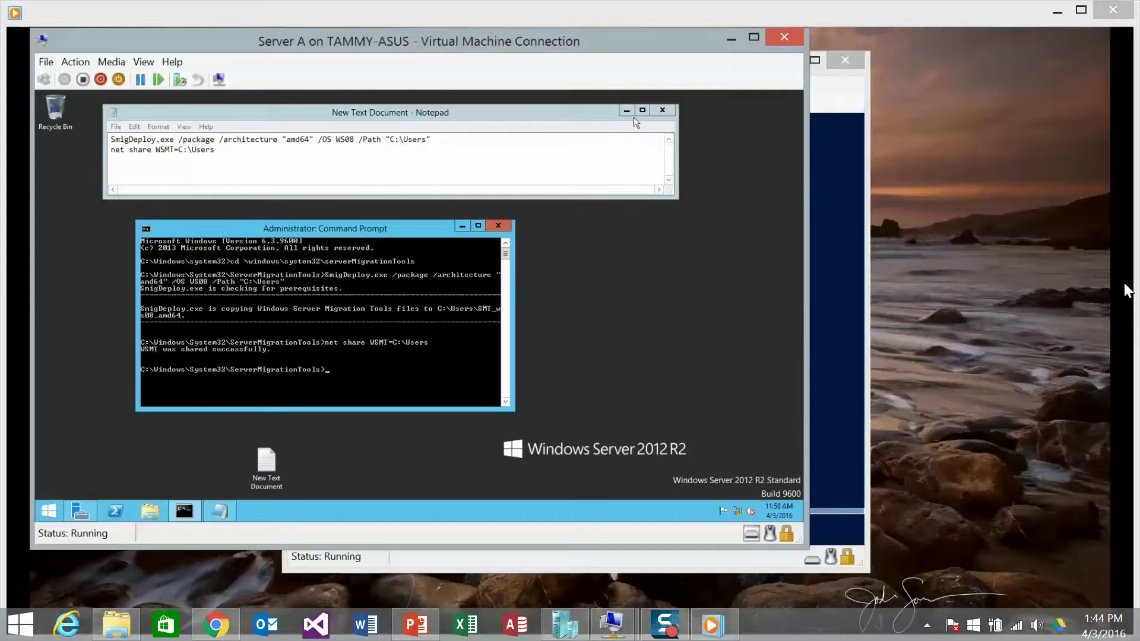
# Save the notes file with both commands and close Notepad.
pyautogui.click(115, 128)
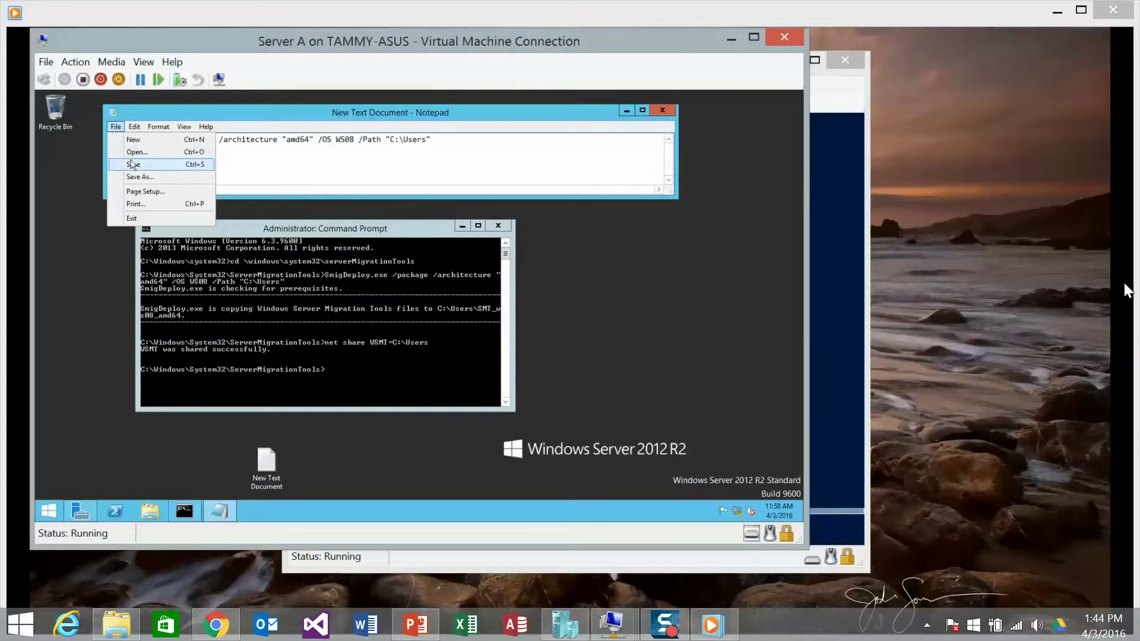
pyautogui.click(128, 158)
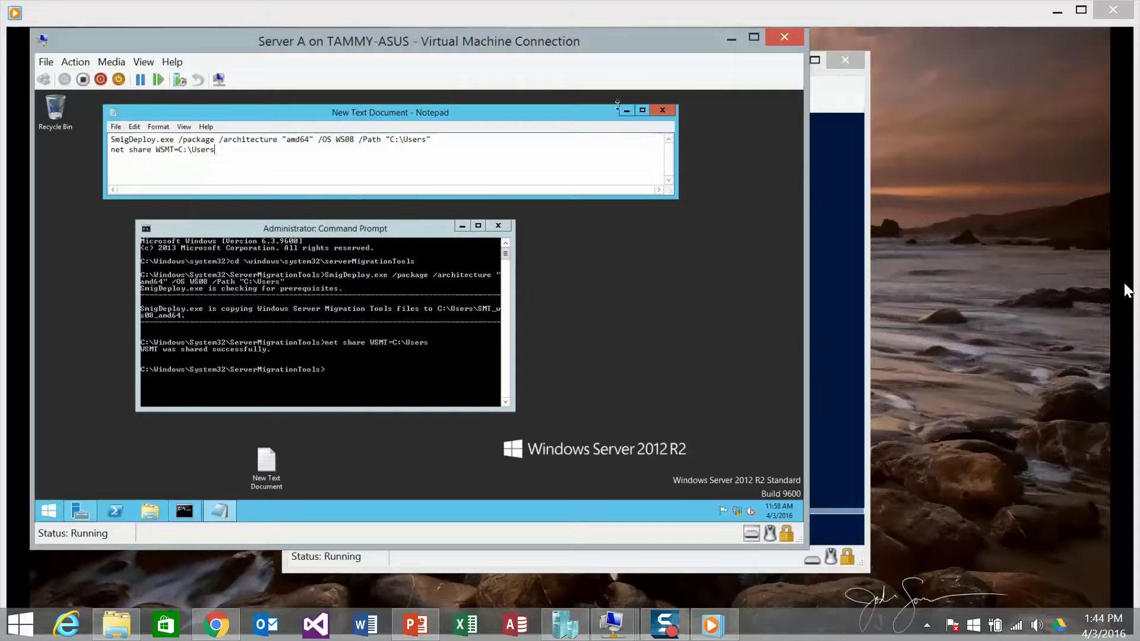
pyautogui.click(661, 112)
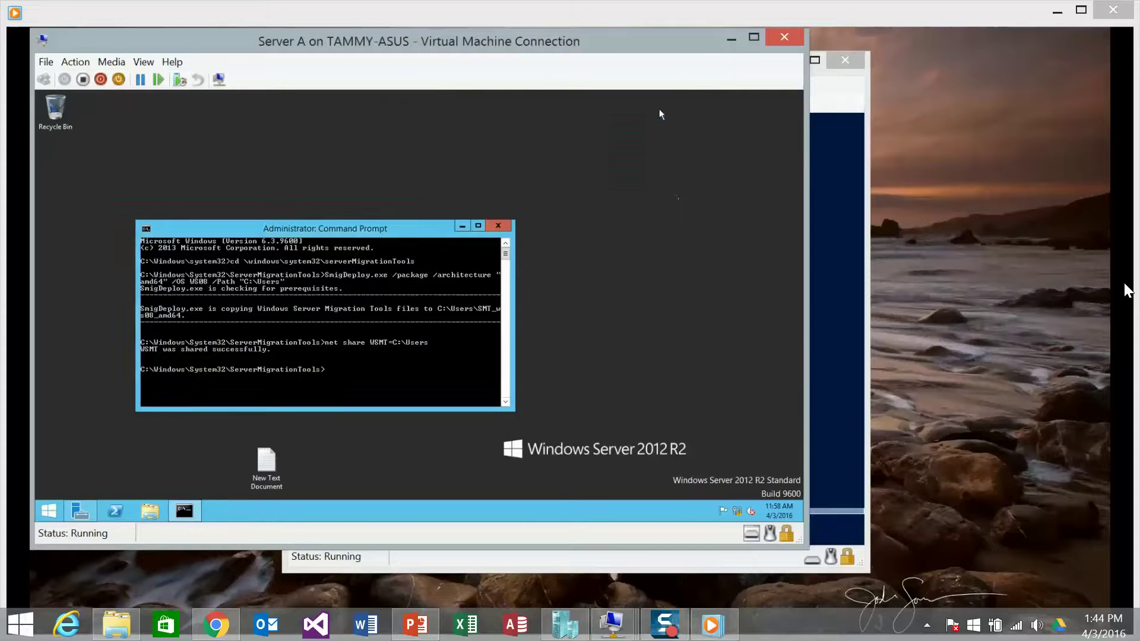
# Rearrange the consoles and start a new virtual machine named Server C on host TAMMY-ASUS.
pyautogui.click(731, 40)
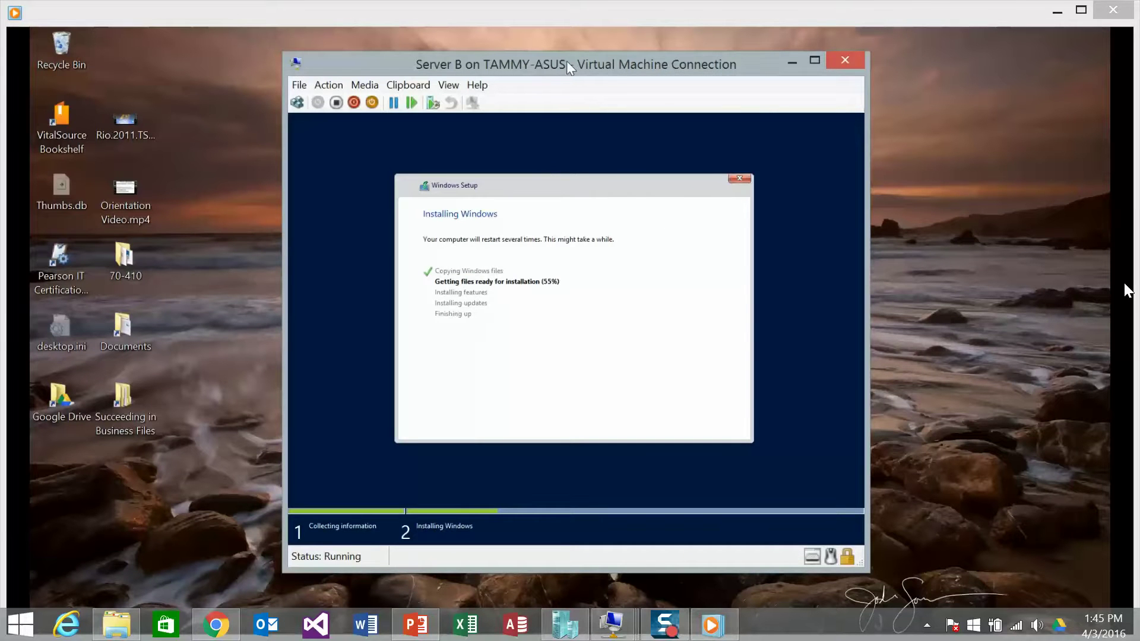
pyautogui.moveTo(566, 60); pyautogui.dragTo(314, 36)
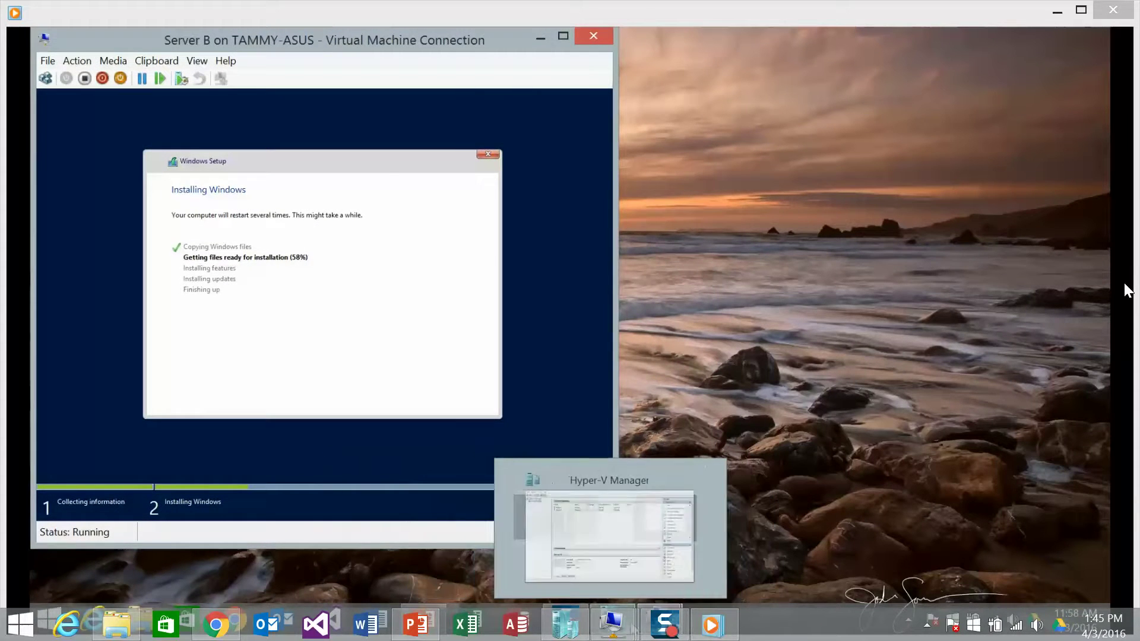
pyautogui.click(564, 624)
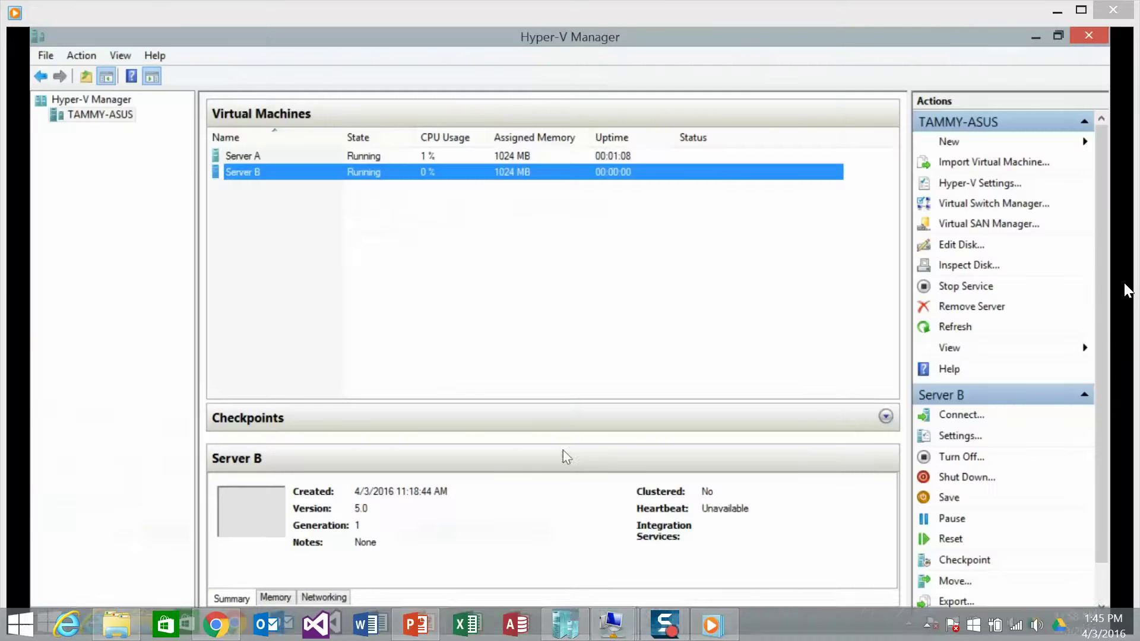
pyautogui.click(90, 116)
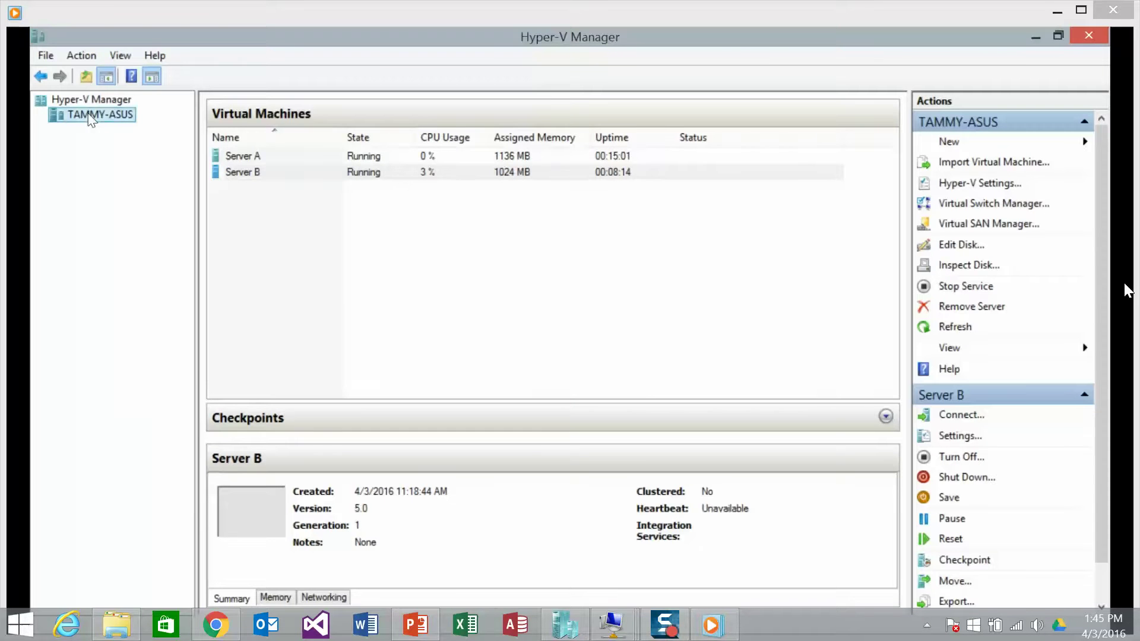
pyautogui.rightClick(90, 116)
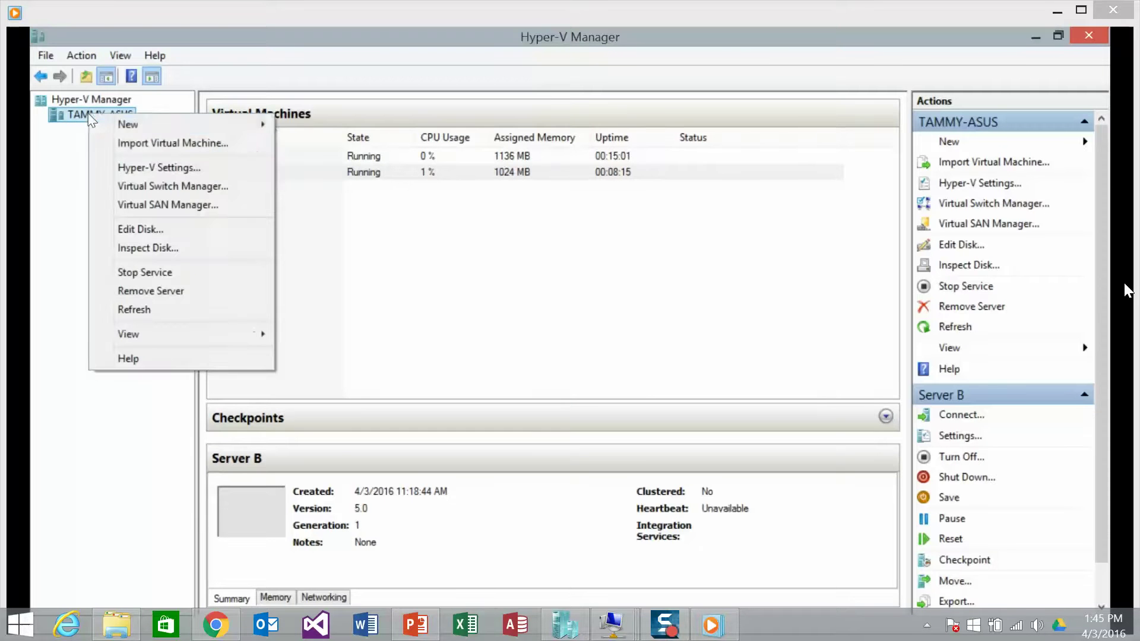
pyautogui.moveTo(247, 130)
pyautogui.click(326, 129)
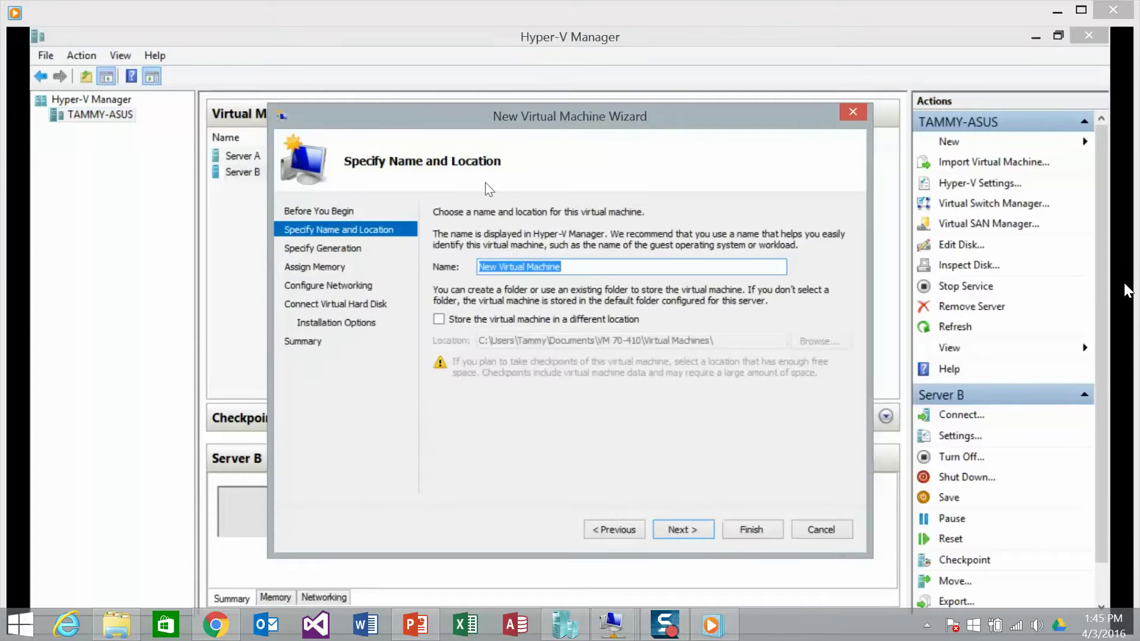
pyautogui.write('Server C')
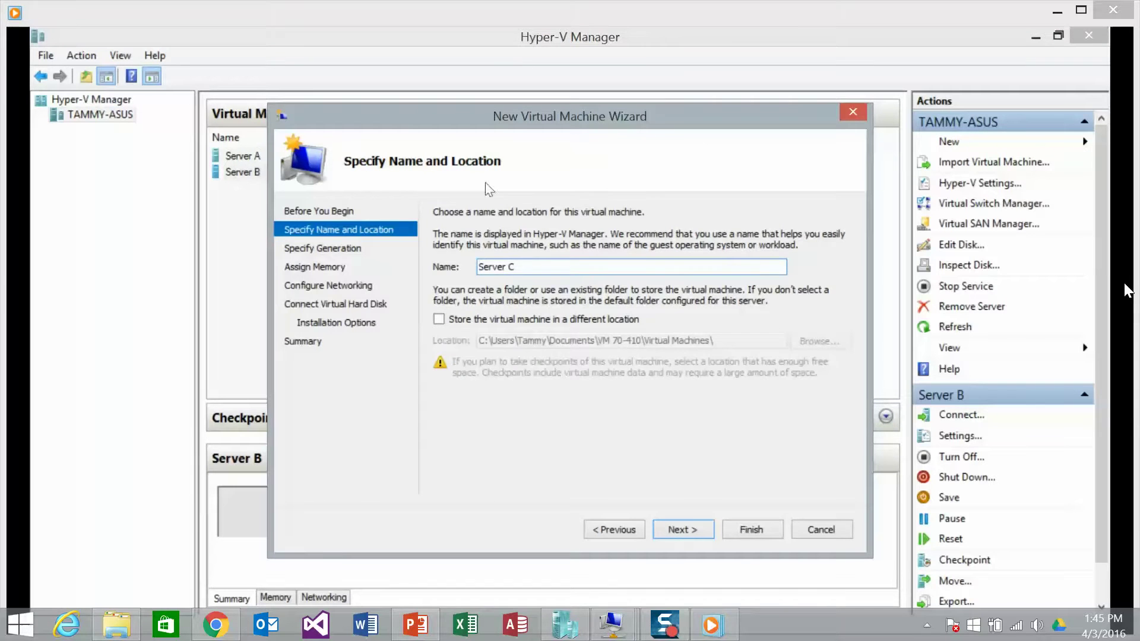
pyautogui.click(690, 529)
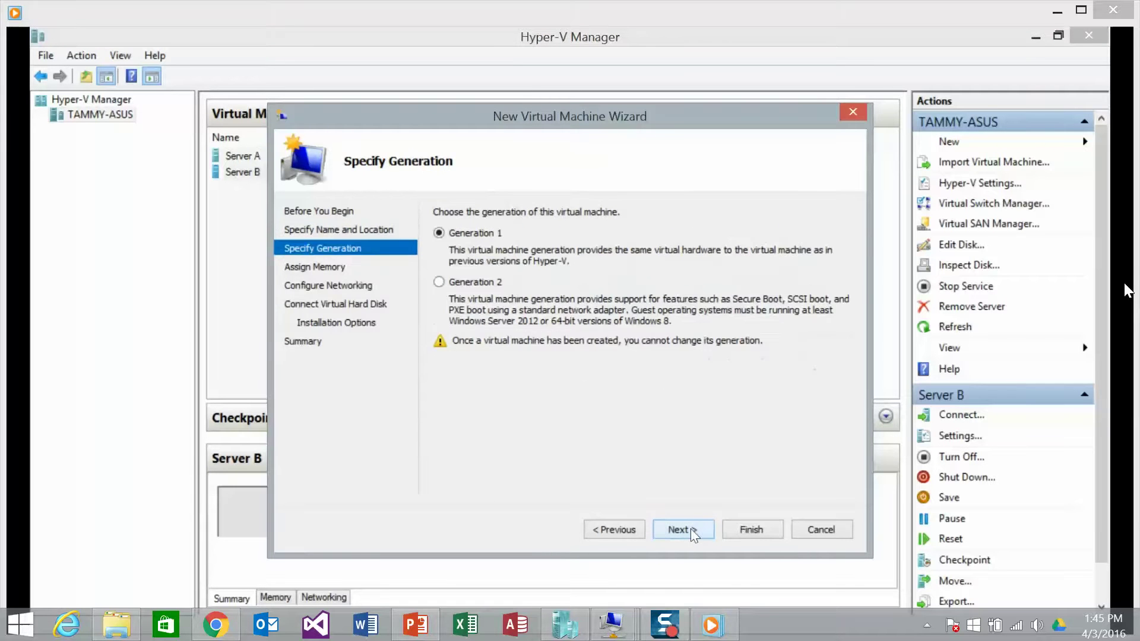
# Keep Generation 1, set 1024 MB startup memory, connect to INT_Switch, and accept the default disk.
pyautogui.click(691, 529)
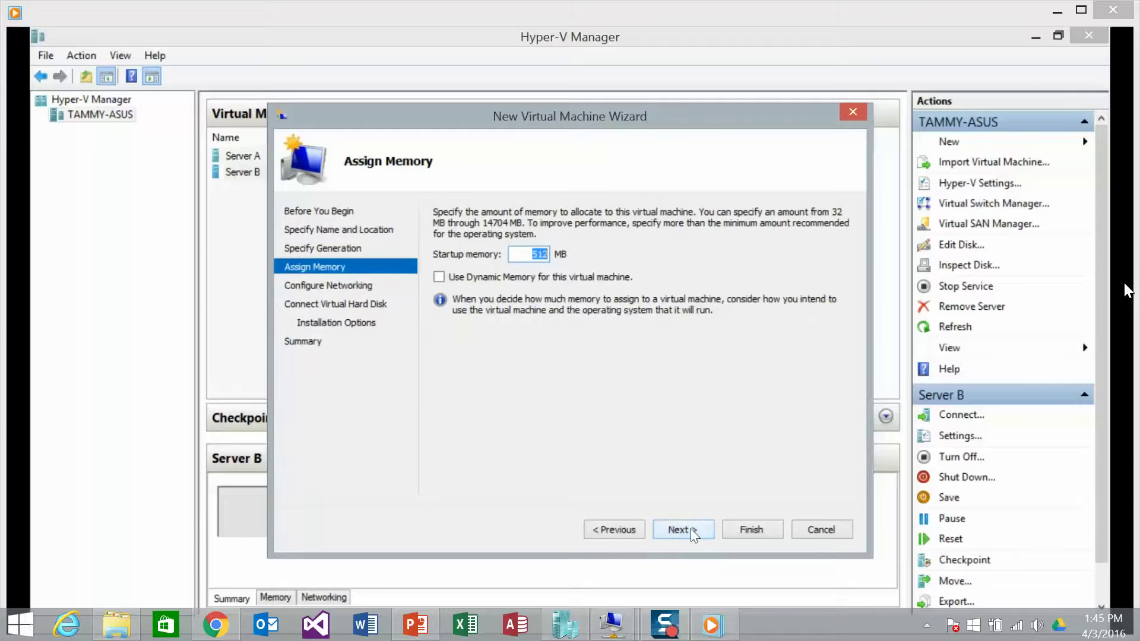
pyautogui.press('End')
pyautogui.press('BackSpace')
pyautogui.press('BackSpace')
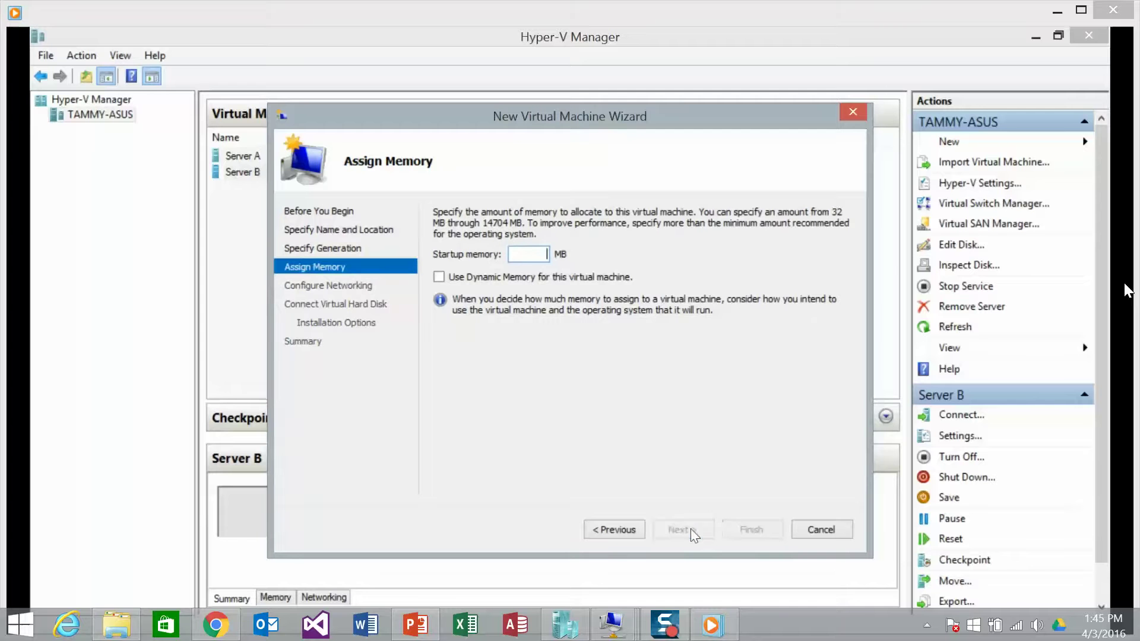
pyautogui.write('1024')
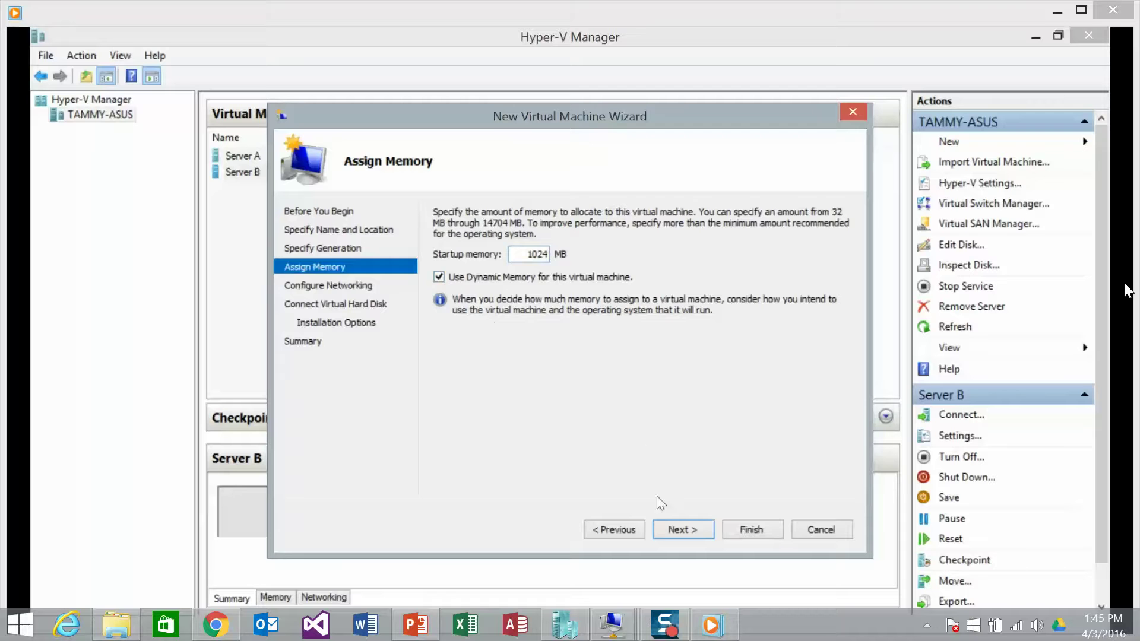
pyautogui.click(682, 529)
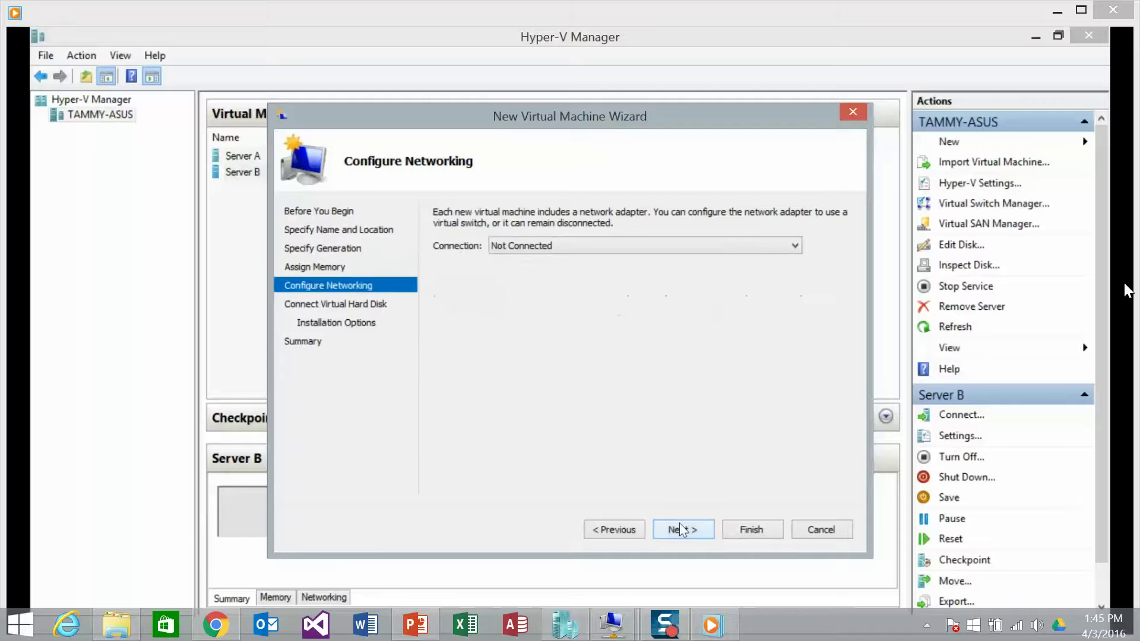
pyautogui.click(654, 250)
pyautogui.click(638, 271)
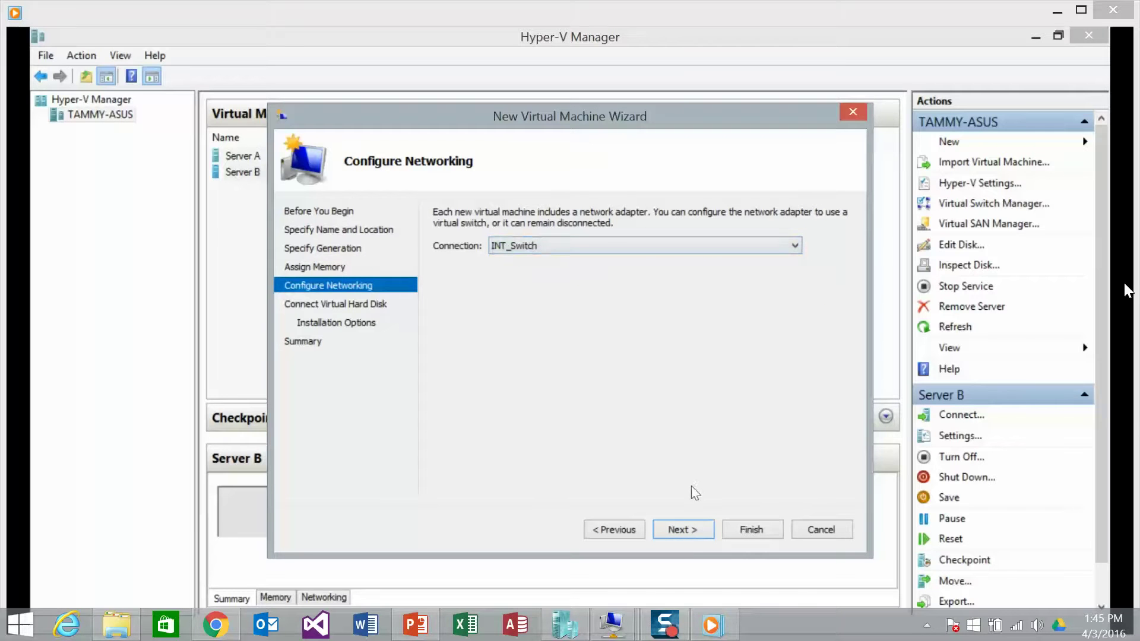
pyautogui.click(690, 528)
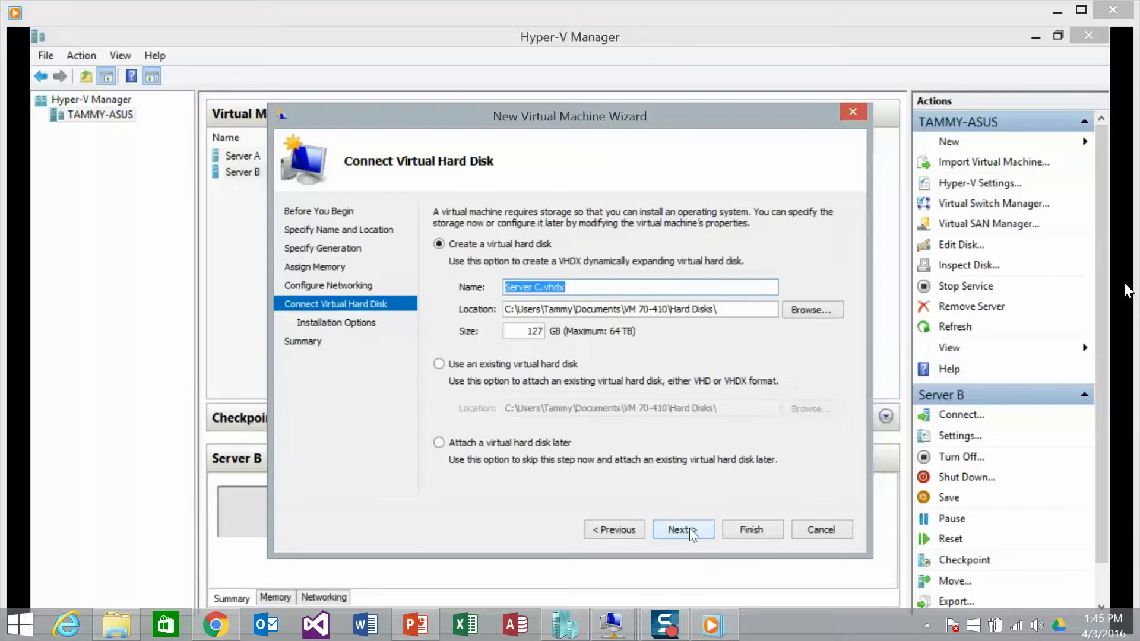
pyautogui.click(689, 528)
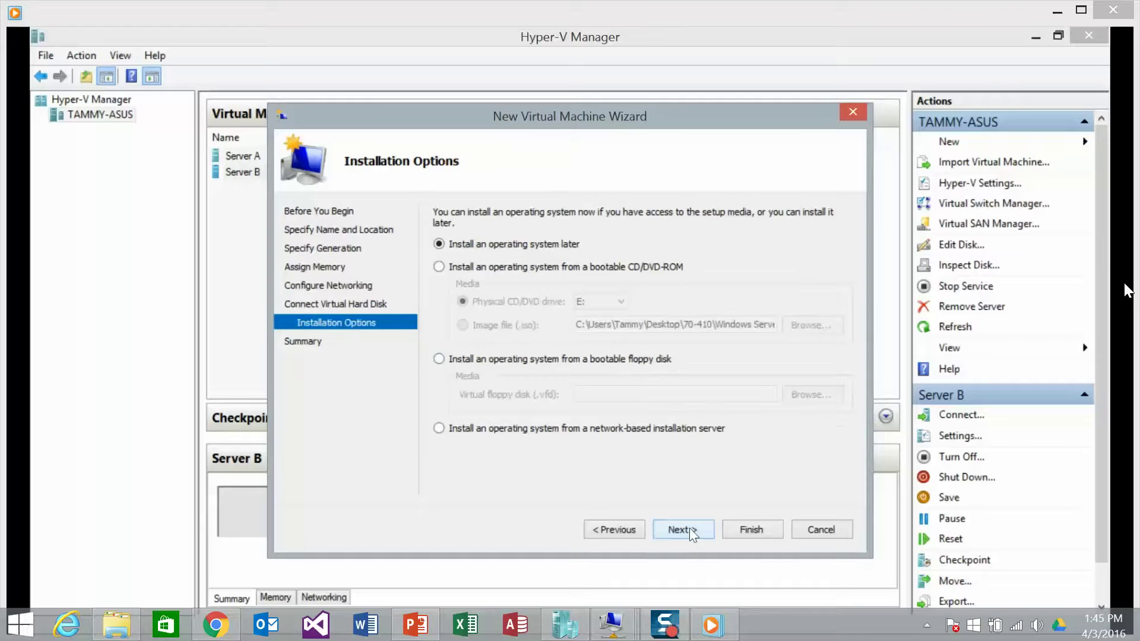
# Install the OS from the Windows Server 2008 SP2 ISO image and reach the Summary.
pyautogui.click(439, 268)
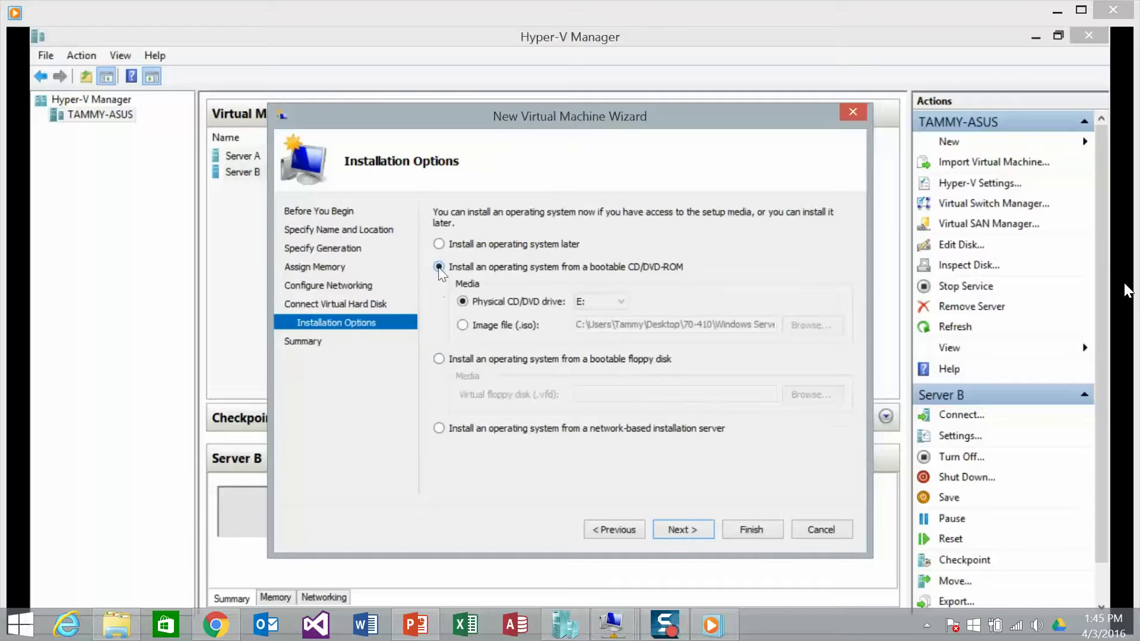
pyautogui.click(462, 325)
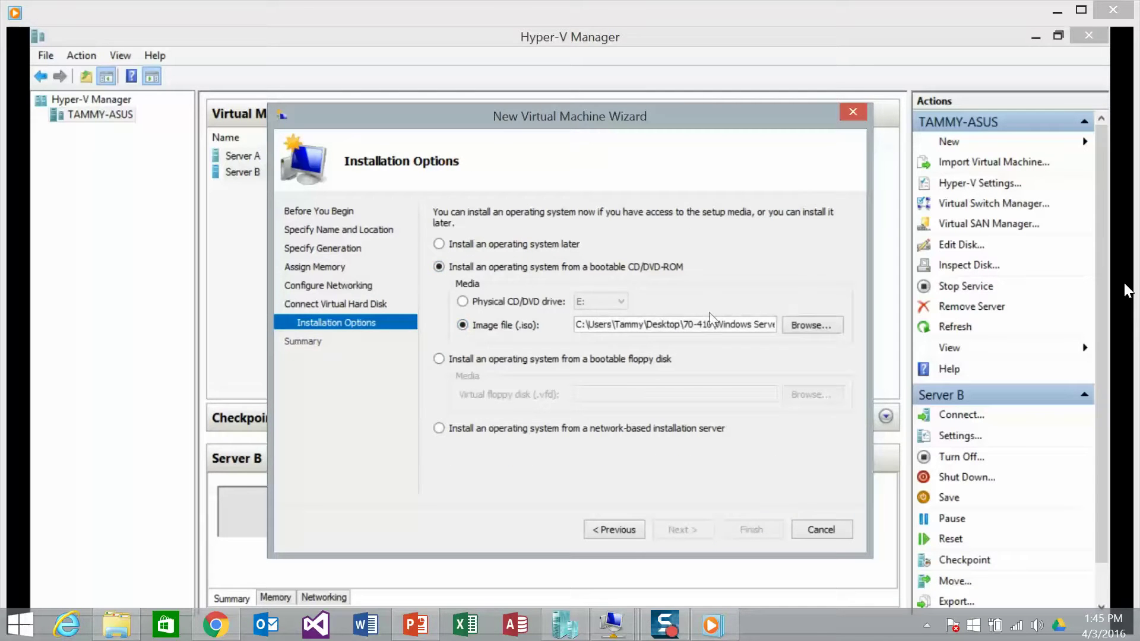
pyautogui.click(796, 323)
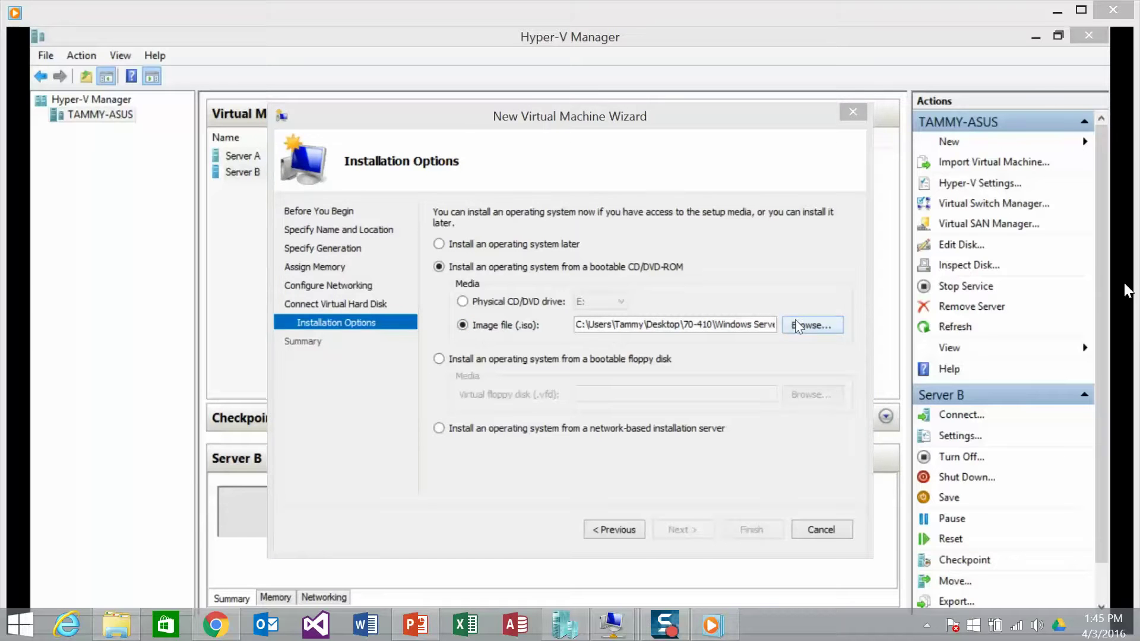
pyautogui.click(796, 325)
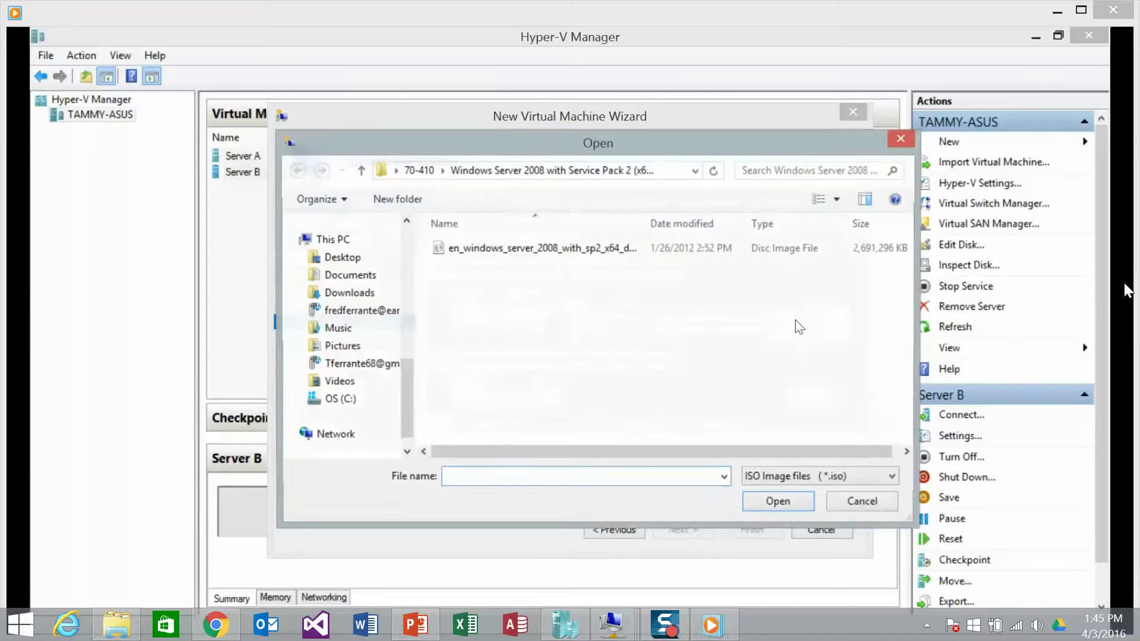
pyautogui.click(554, 249)
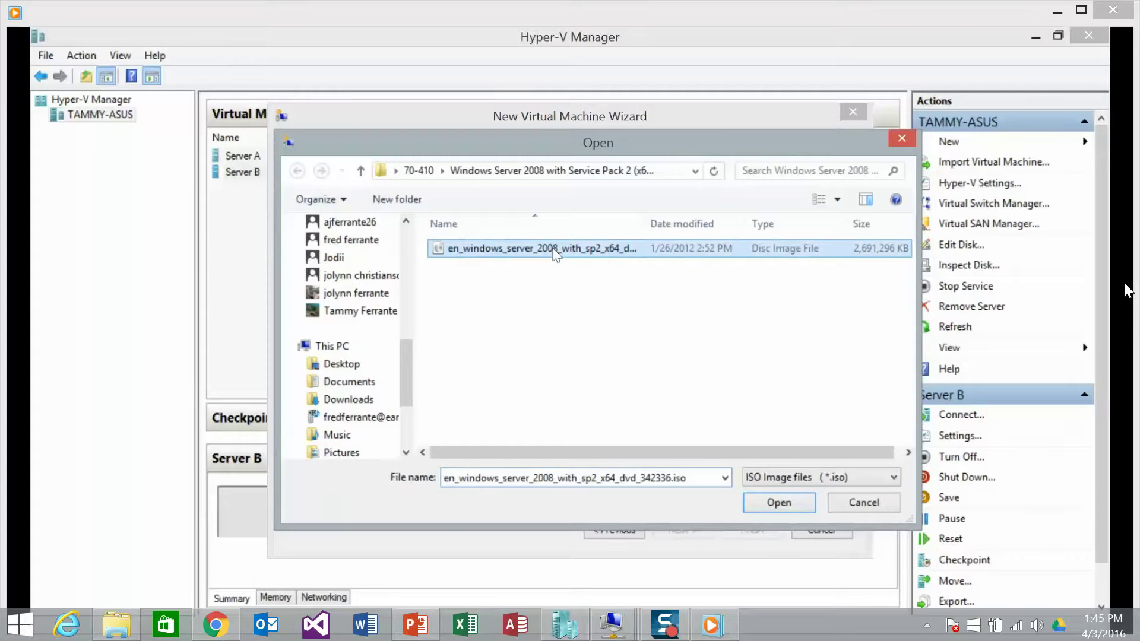
pyautogui.click(801, 502)
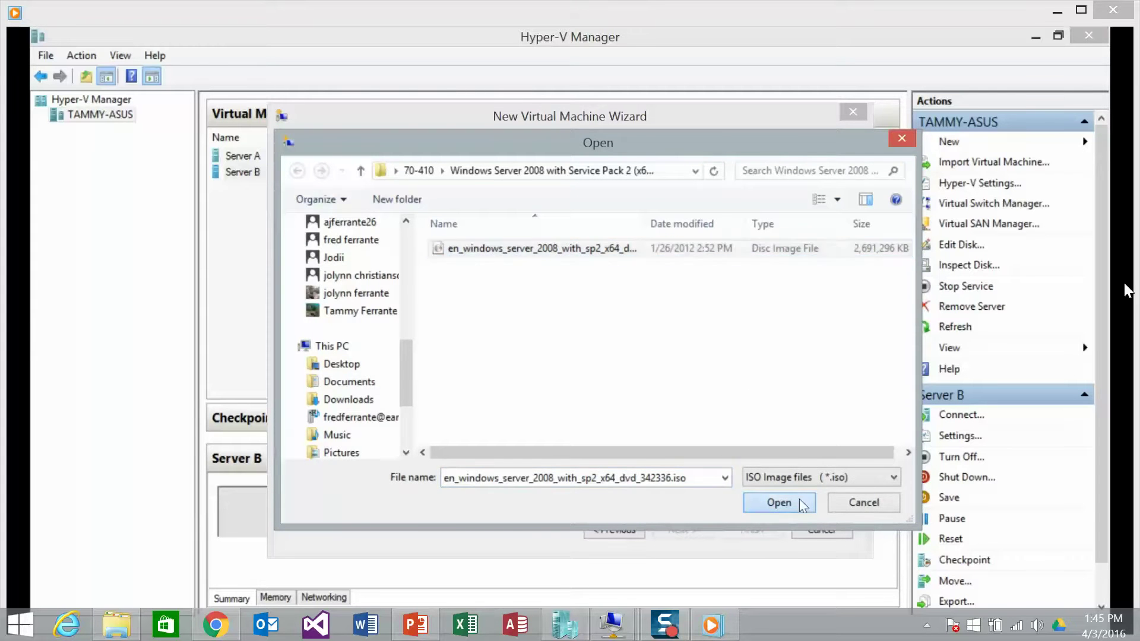
pyautogui.click(683, 529)
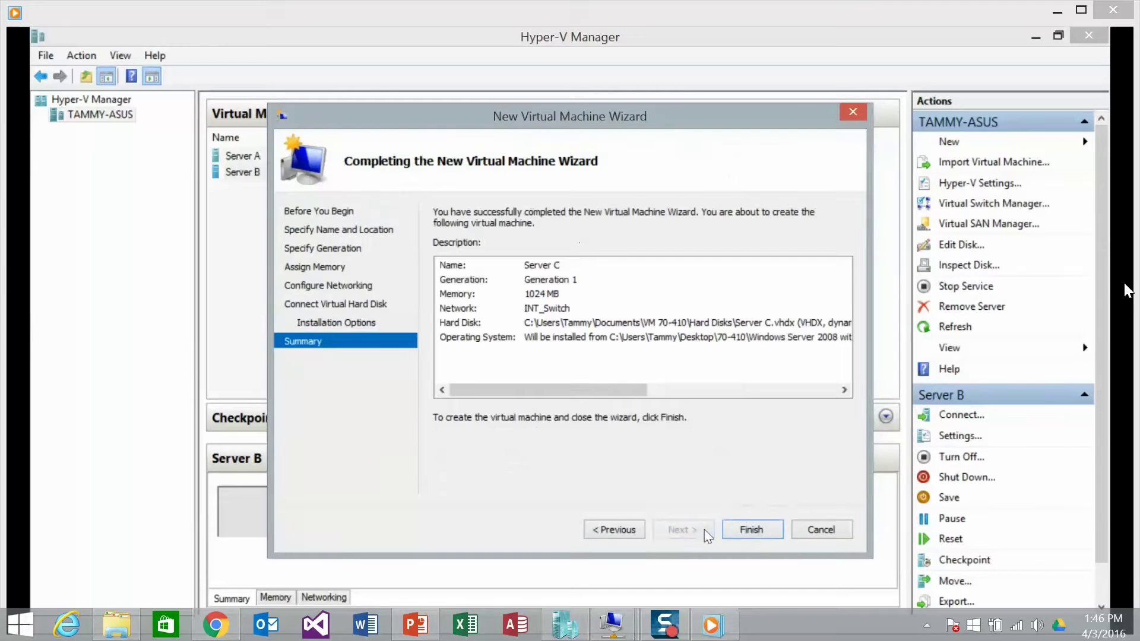
# Create Server C, connect to and start it, and place its console beside Server B's.
pyautogui.click(752, 533)
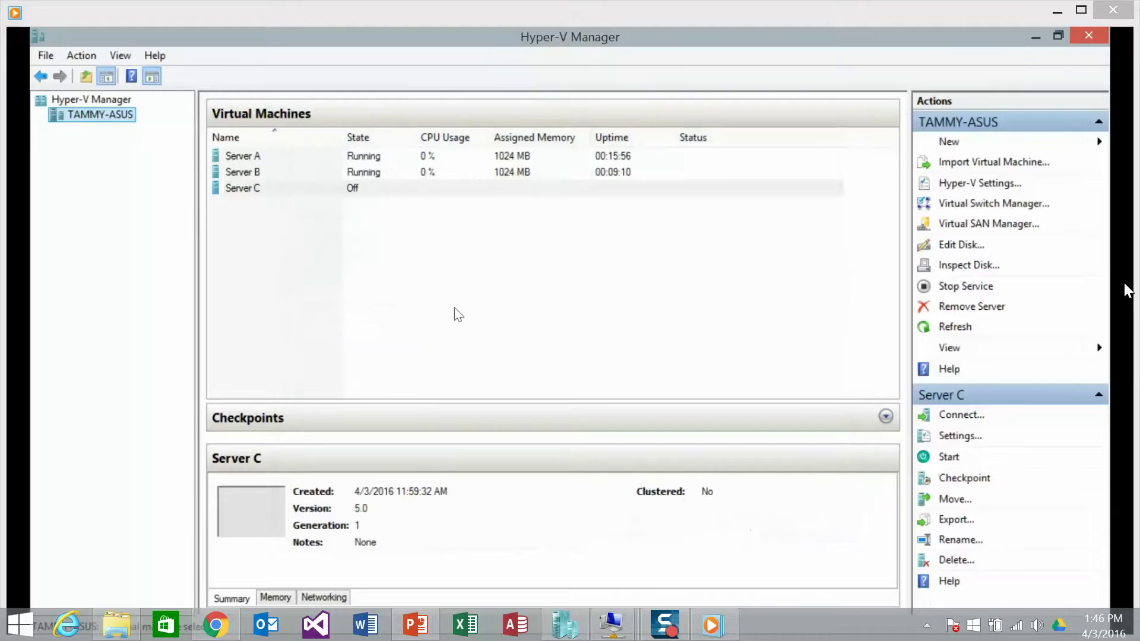
pyautogui.doubleClick(238, 186)
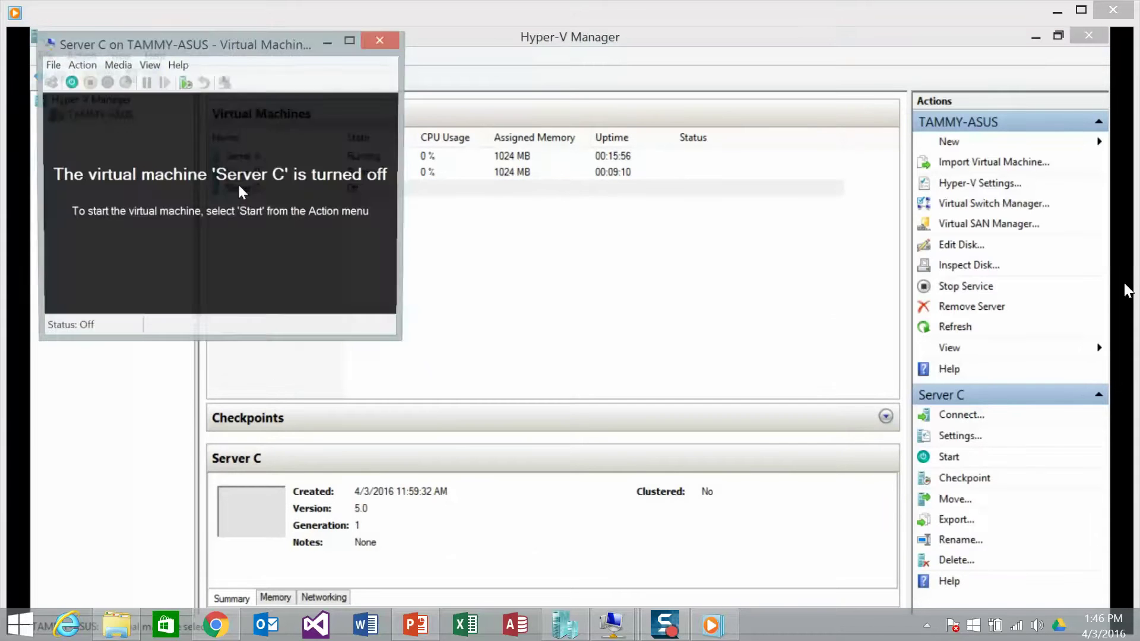
pyautogui.click(70, 82)
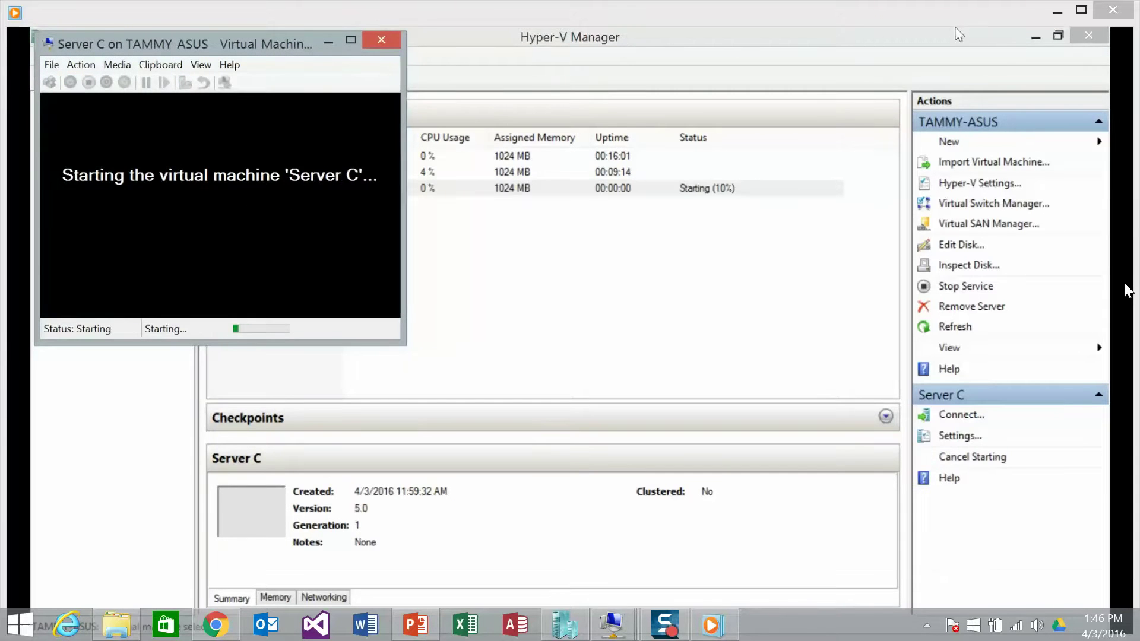
pyautogui.click(1034, 37)
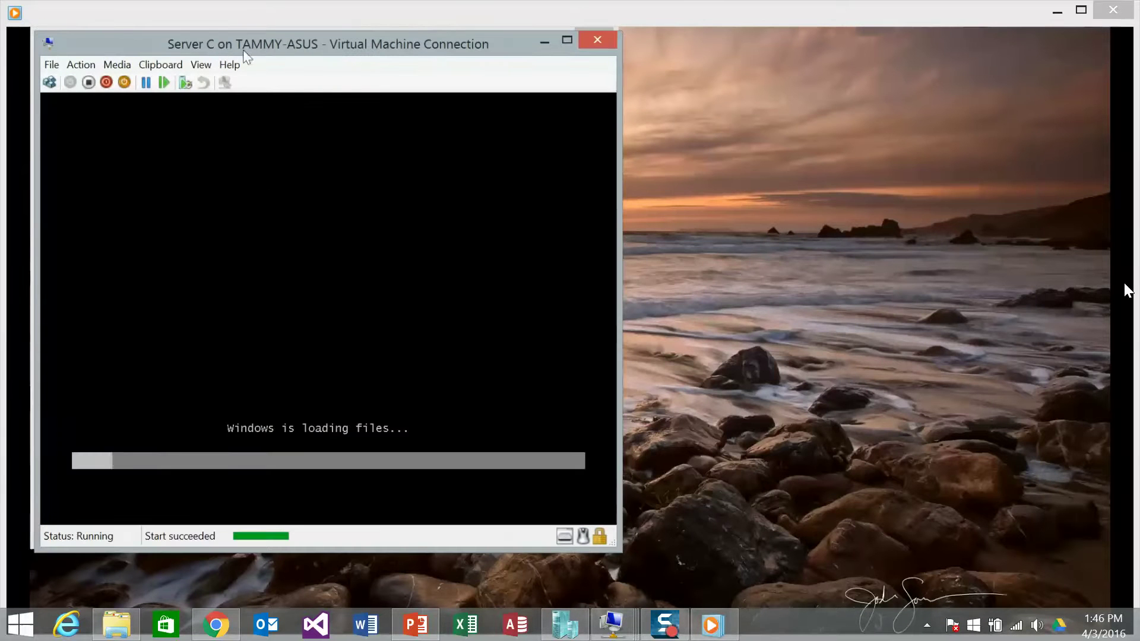
pyautogui.moveTo(226, 51); pyautogui.dragTo(686, 49)
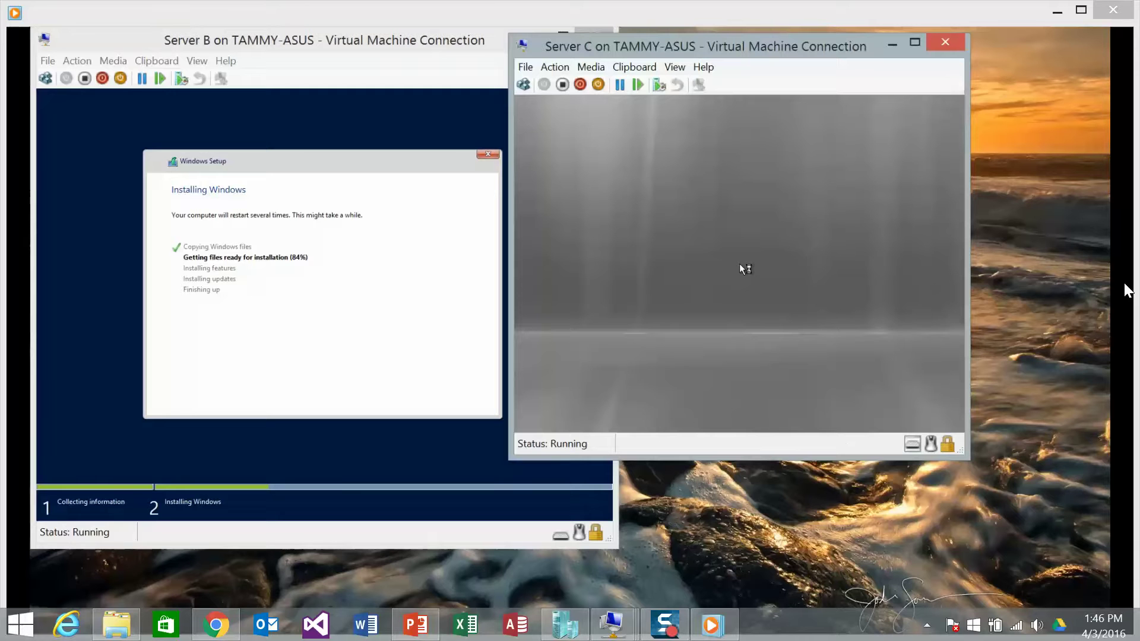
# Begin Server C's setup with default language and choose Windows Server 2008 Datacenter (Full Installation).
pyautogui.click(740, 264)
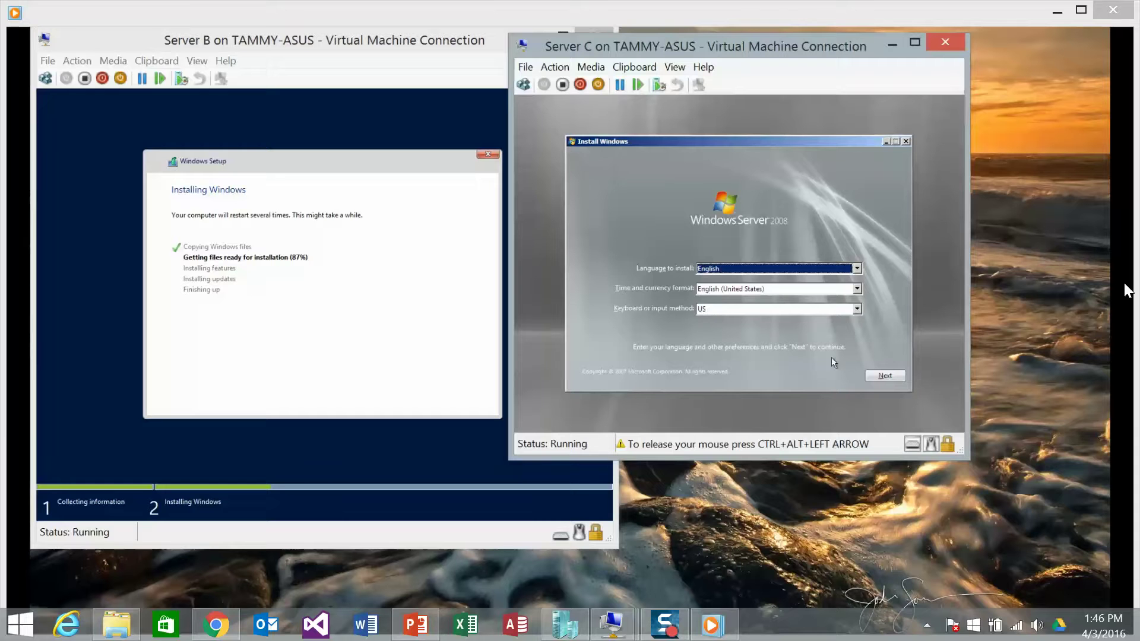
pyautogui.click(879, 375)
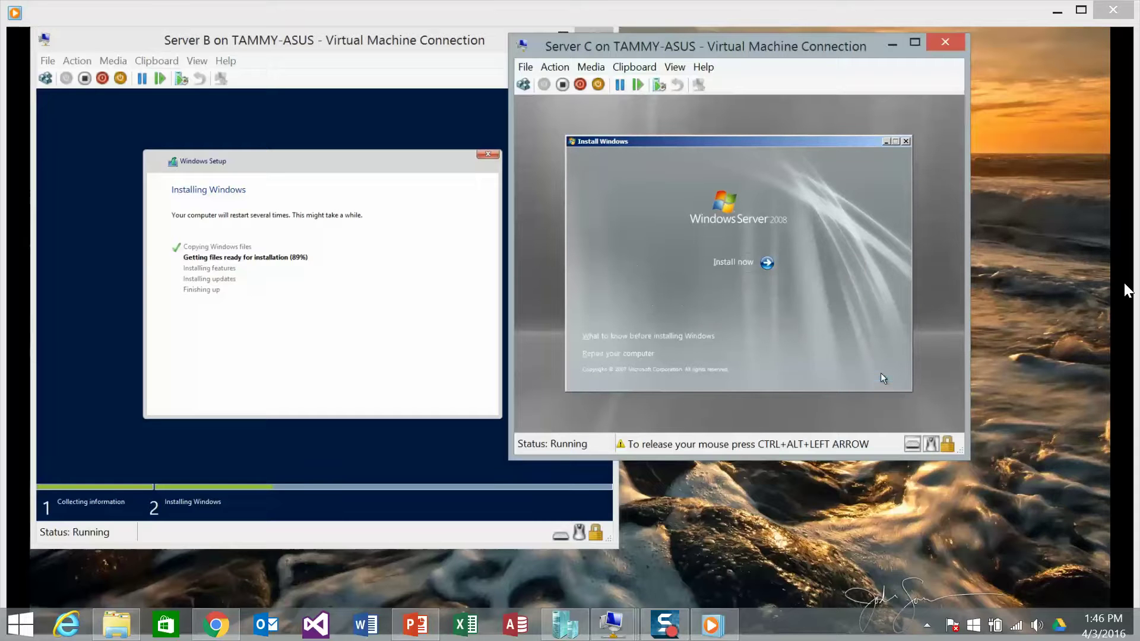
pyautogui.click(734, 262)
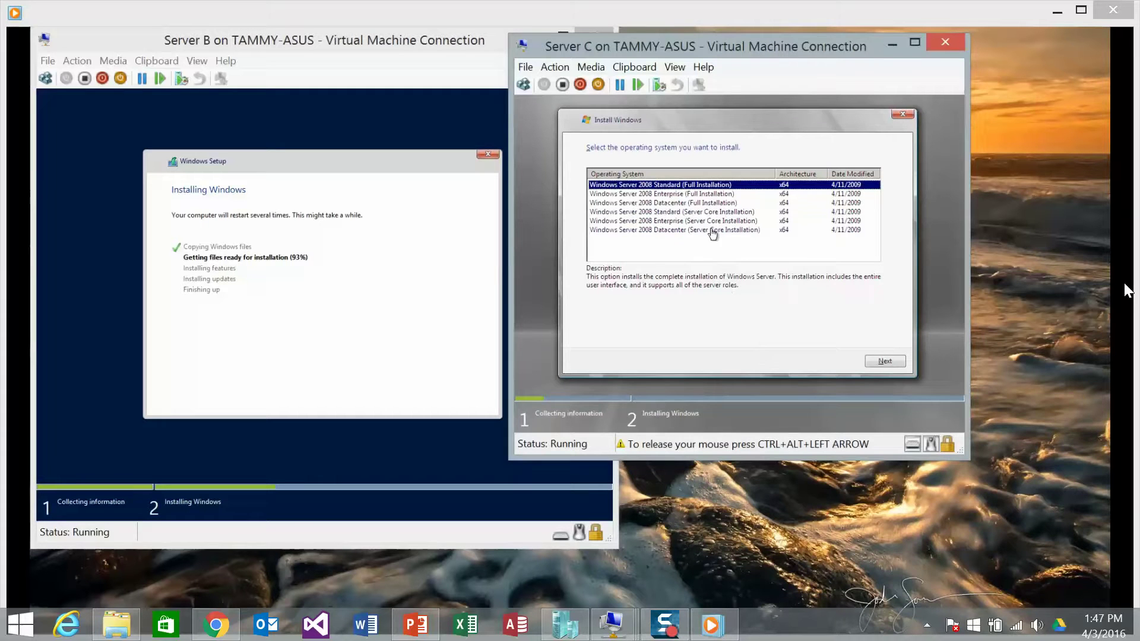
pyautogui.click(699, 203)
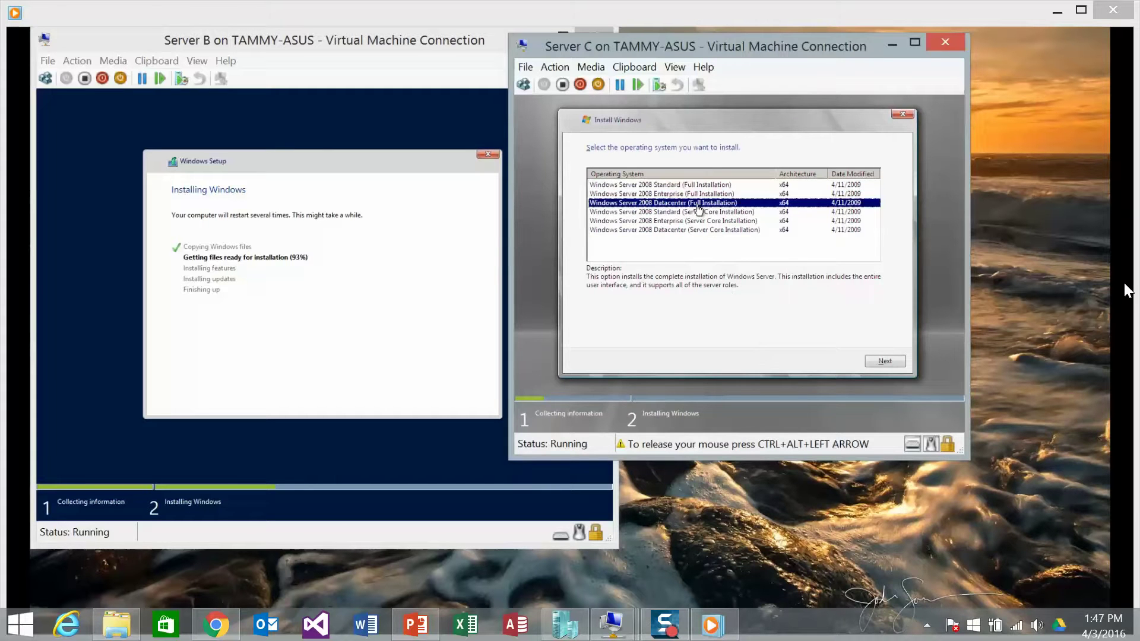
pyautogui.click(885, 362)
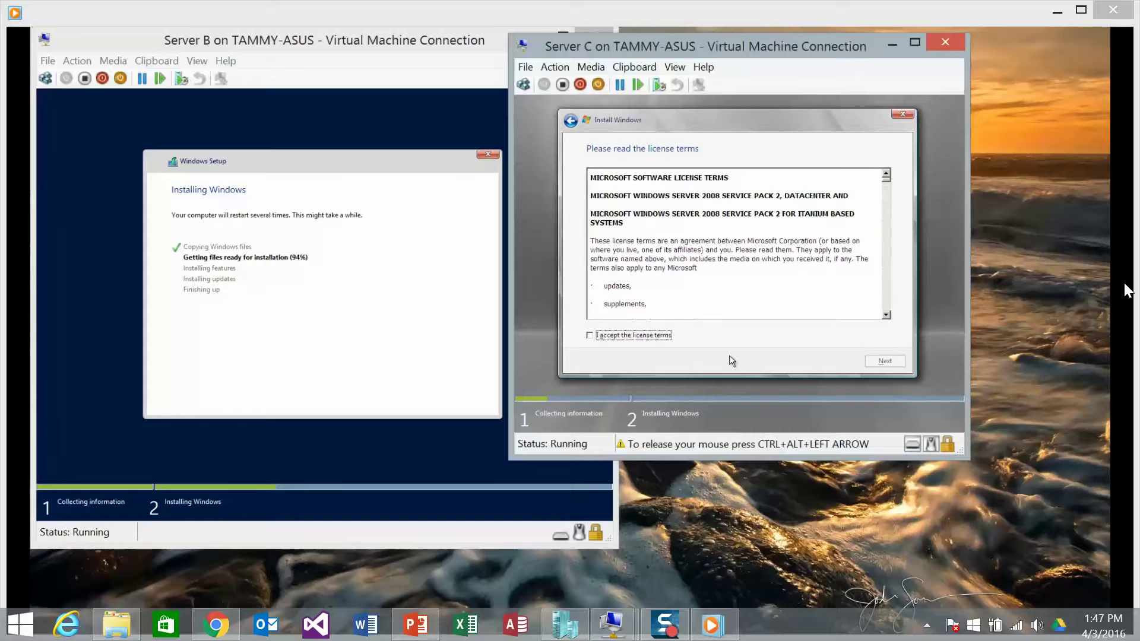
# Accept the license terms and run a custom install onto Disk 0.
pyautogui.click(591, 335)
pyautogui.click(874, 361)
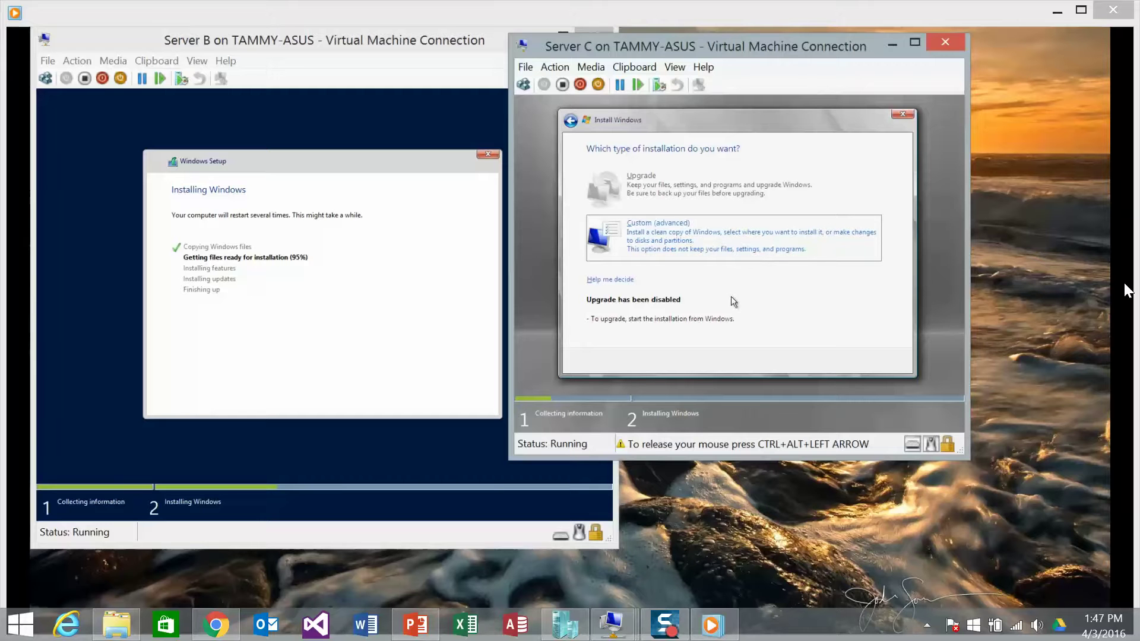
pyautogui.click(768, 240)
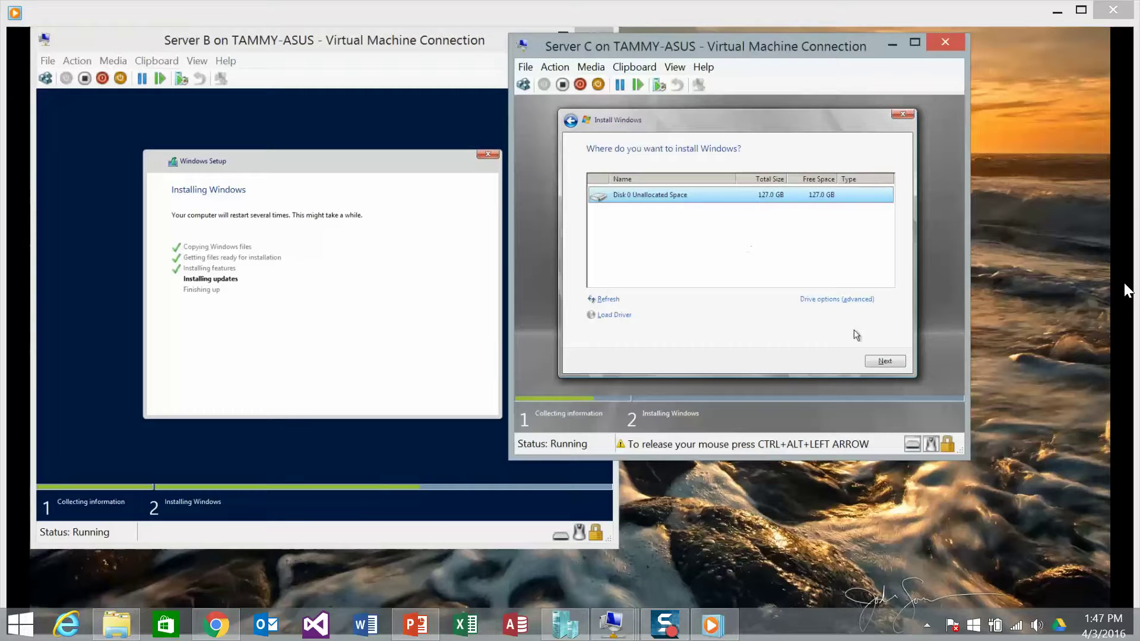
pyautogui.click(883, 361)
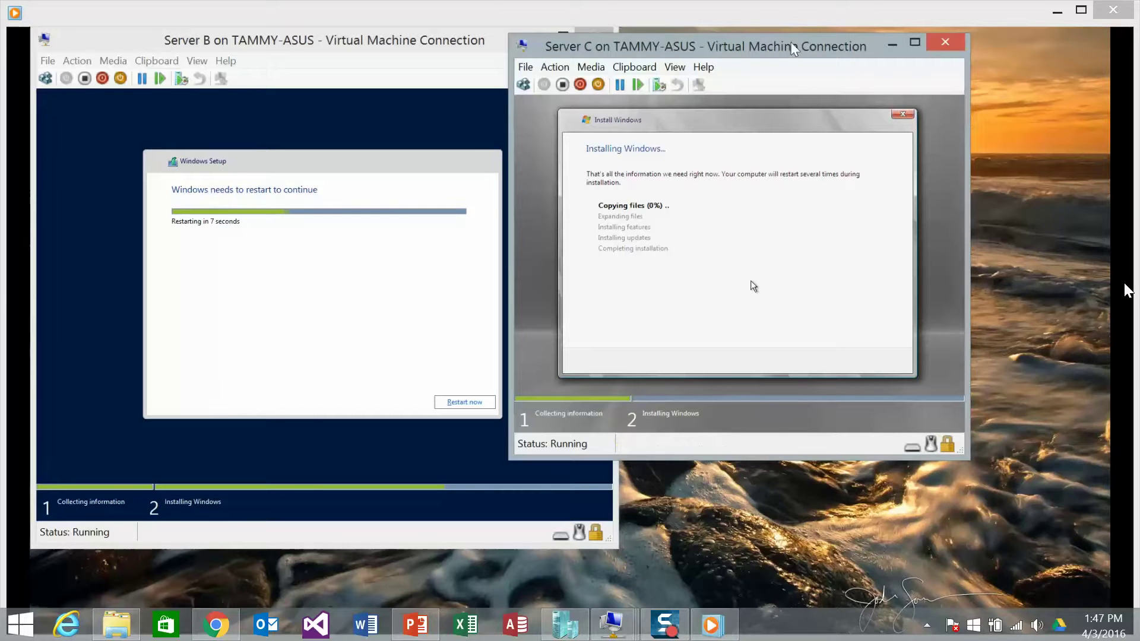
pyautogui.rightClick(863, 55)
# Move Server C's console to the right and focus Server B's while both installs progress.
pyautogui.click(807, 47)
pyautogui.moveTo(807, 47); pyautogui.dragTo(951, 50)
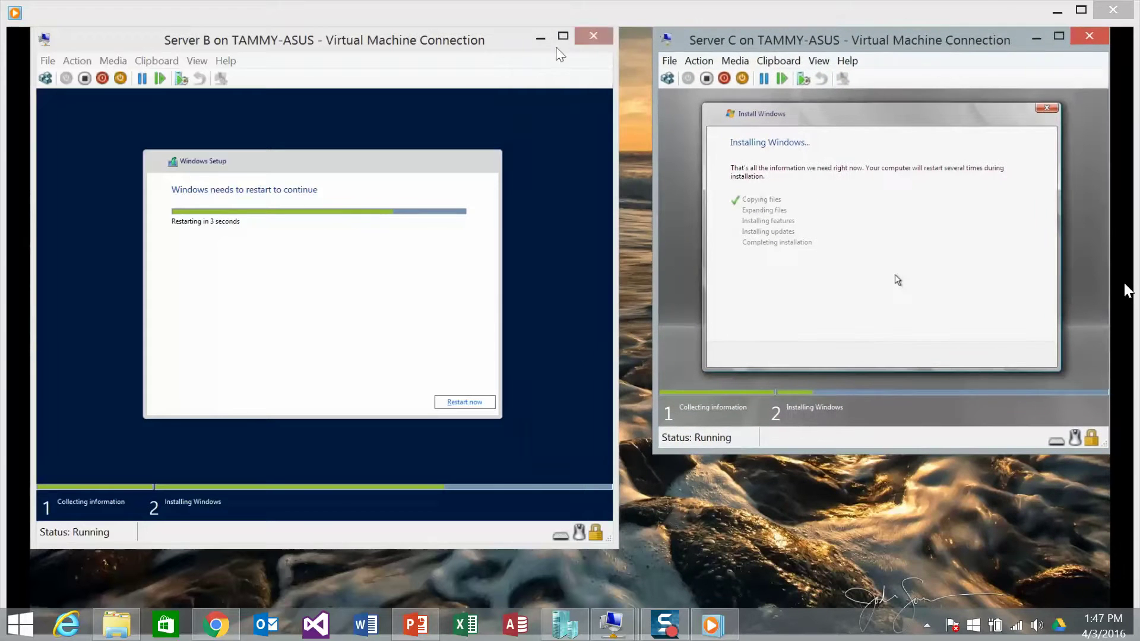
pyautogui.click(388, 39)
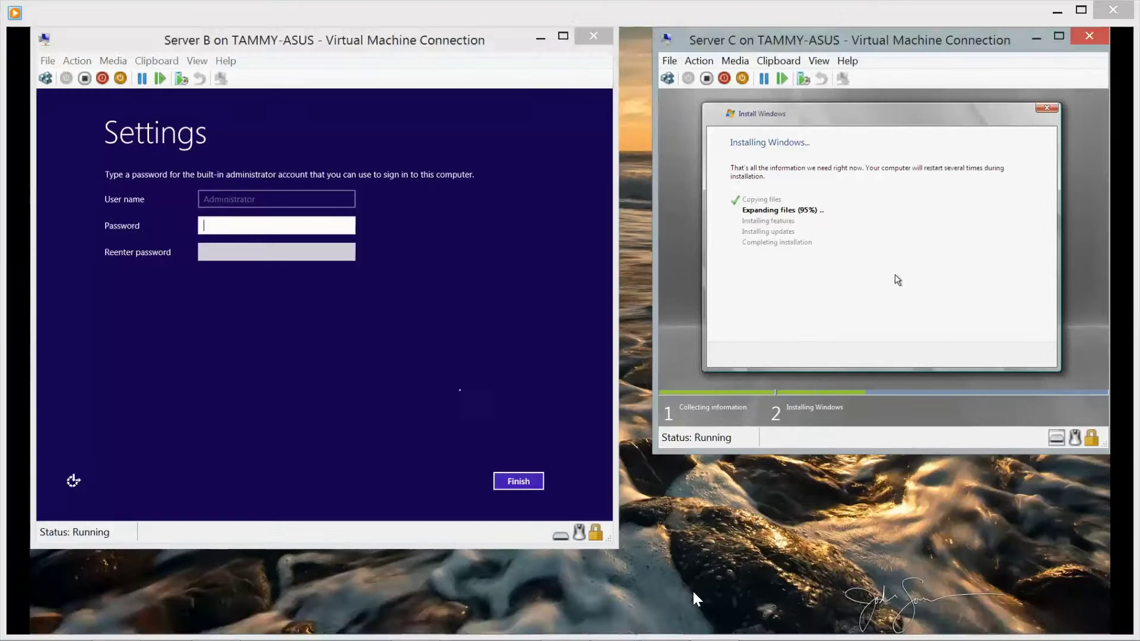
pyautogui.moveTo(803, 542)
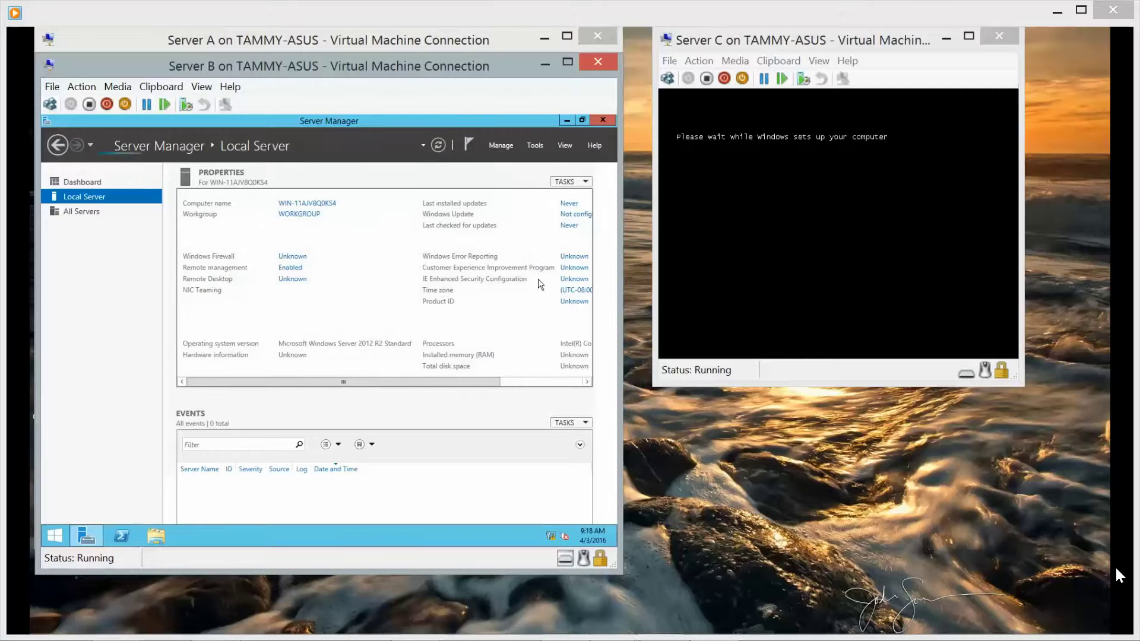
# Set Server B's time zone to (UTC-05:00) Eastern Time (US & Canada).
pyautogui.hscroll(2, 575, 299)
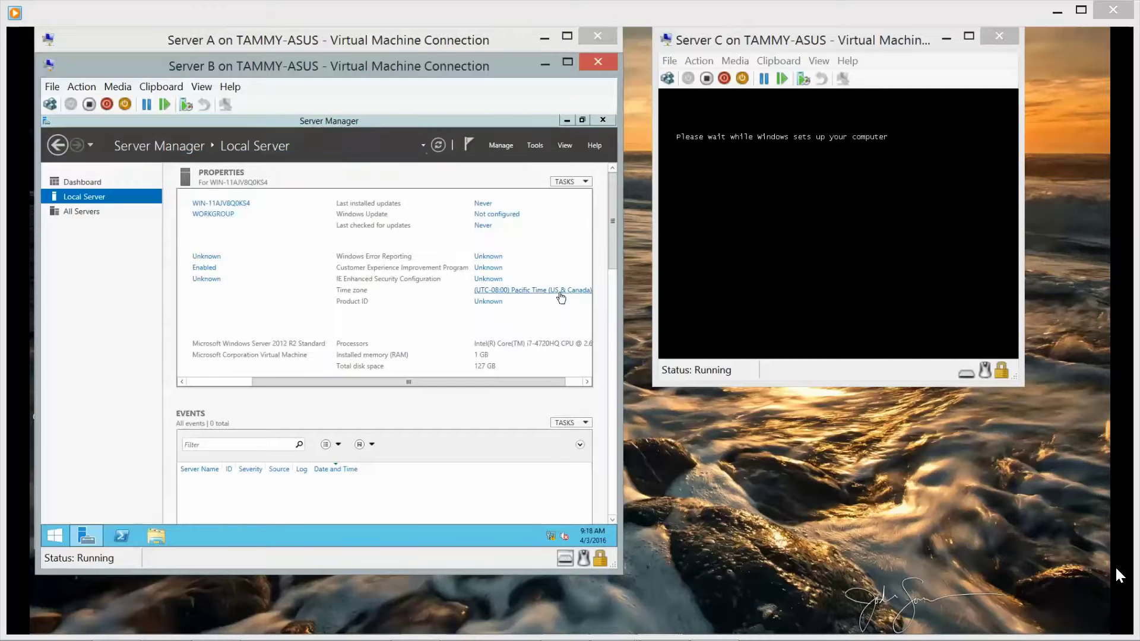
pyautogui.click(560, 298)
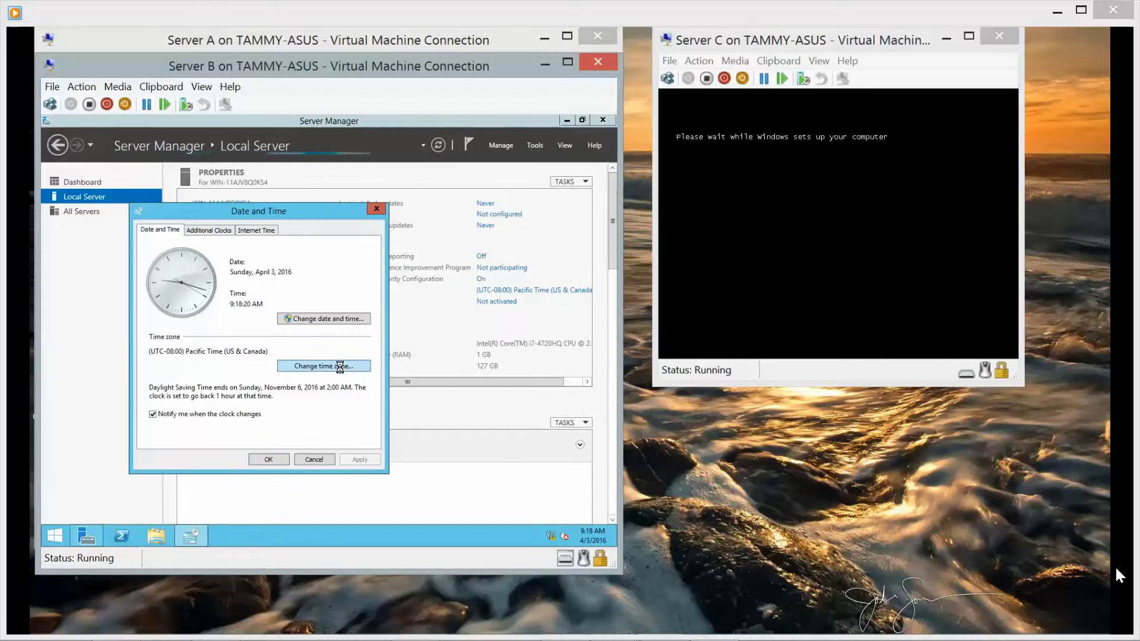
pyautogui.click(340, 365)
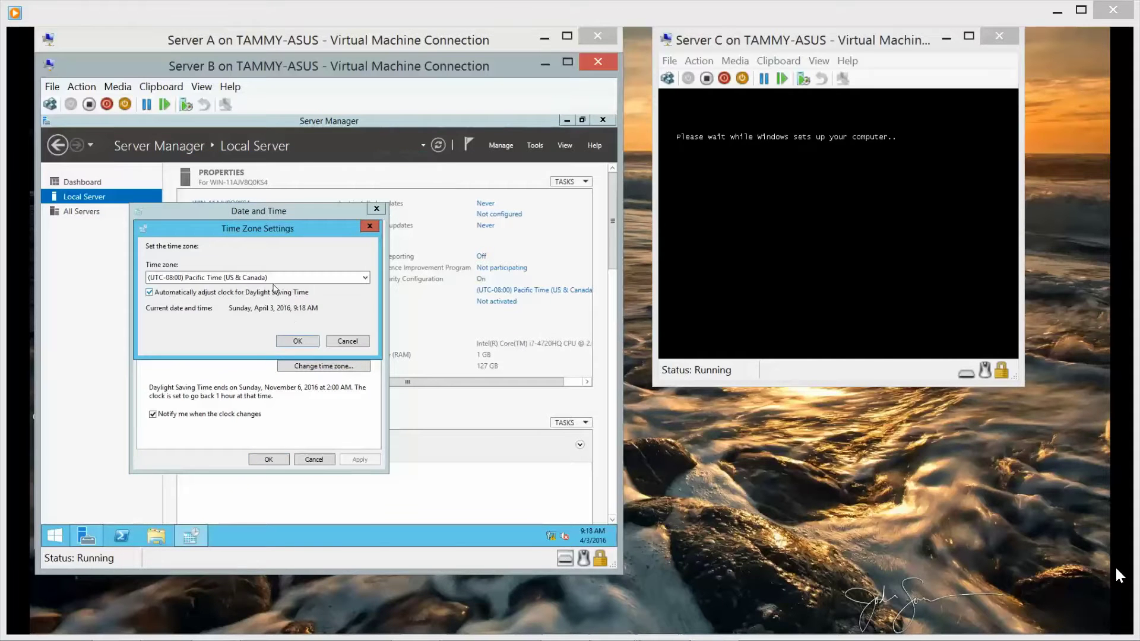
pyautogui.click(266, 275)
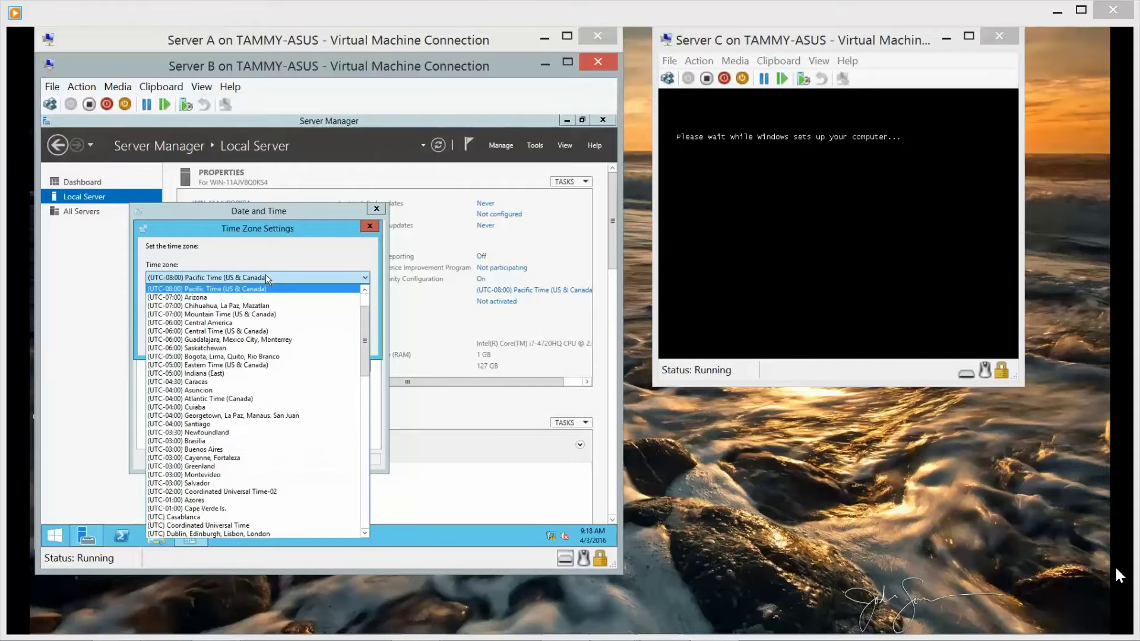
pyautogui.click(220, 364)
pyautogui.click(294, 342)
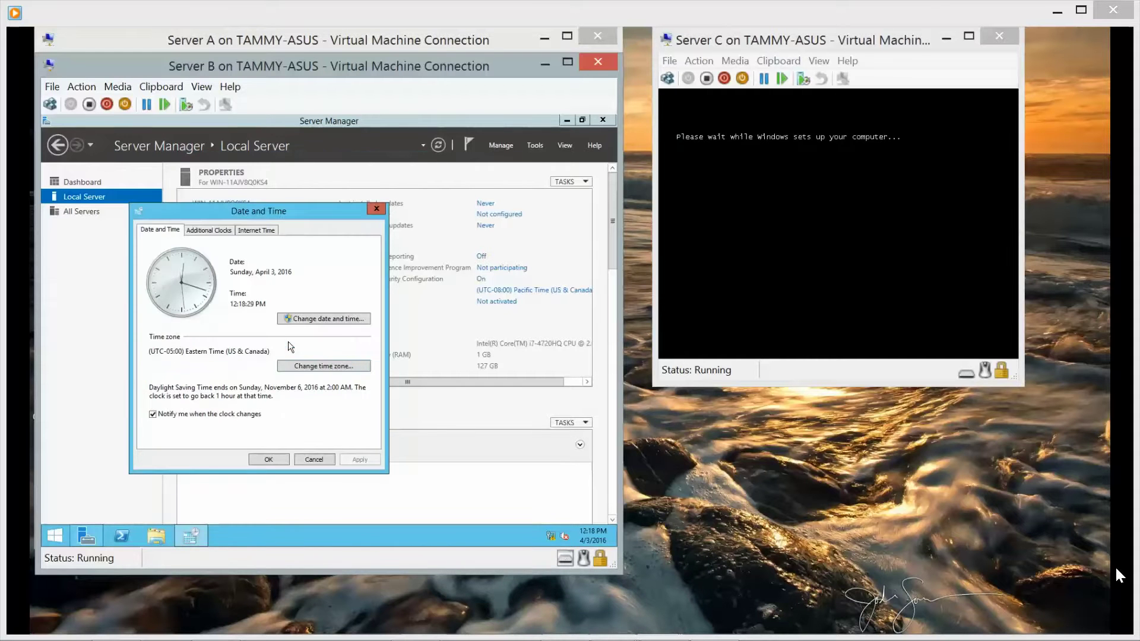
pyautogui.click(270, 455)
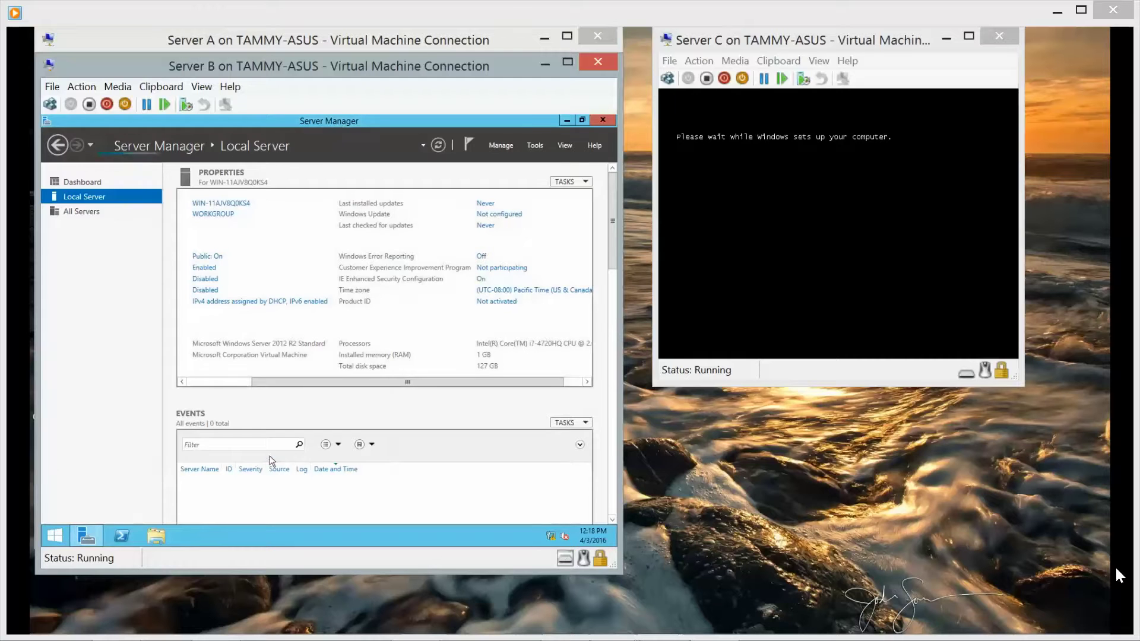
# Open the IPv4 properties of Server B's Ethernet adapter.
pyautogui.click(262, 304)
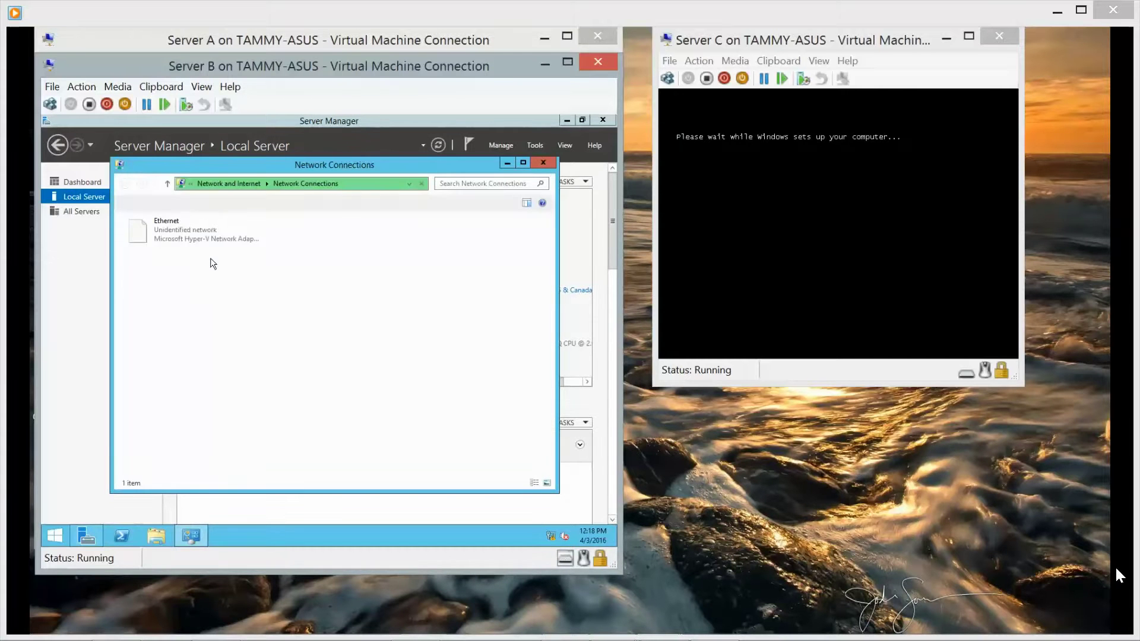
pyautogui.click(182, 236)
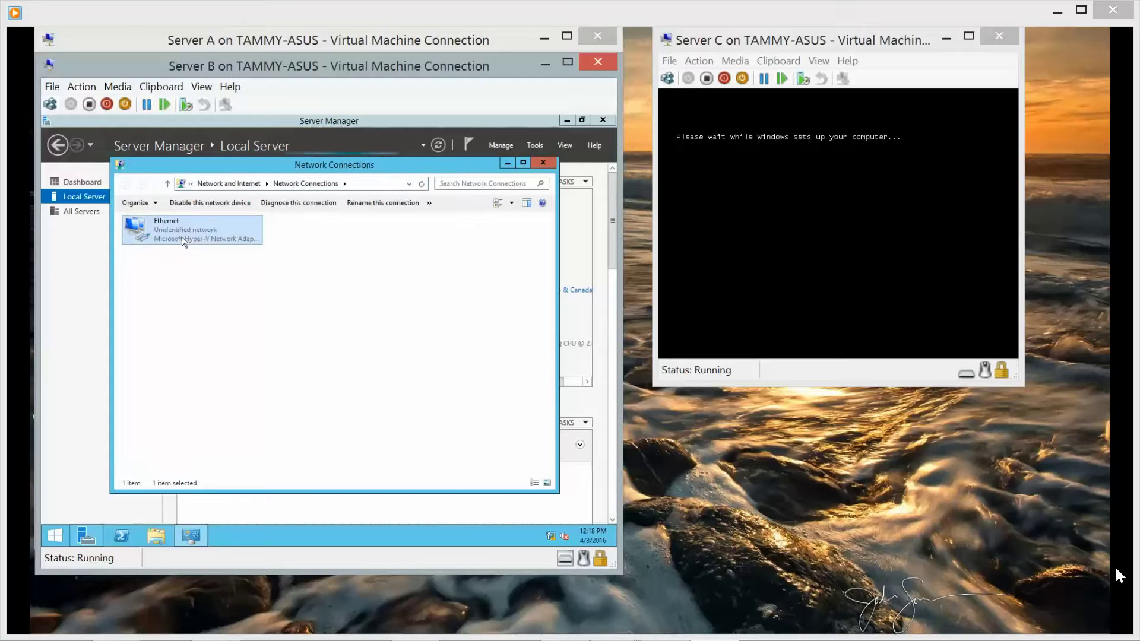
pyautogui.rightClick(182, 237)
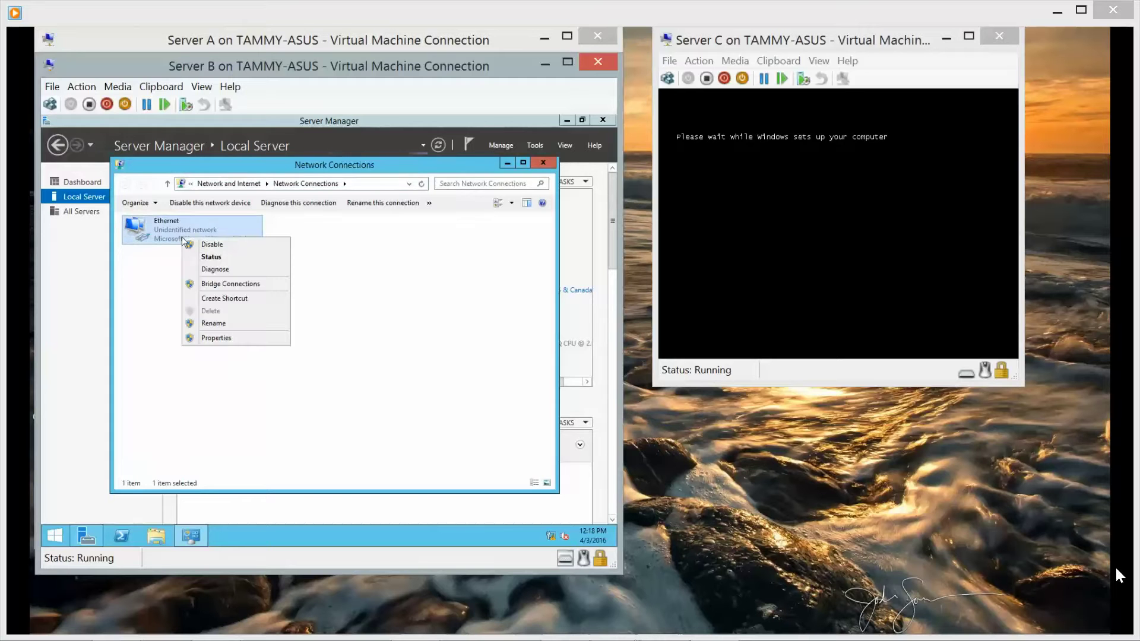
pyautogui.click(232, 340)
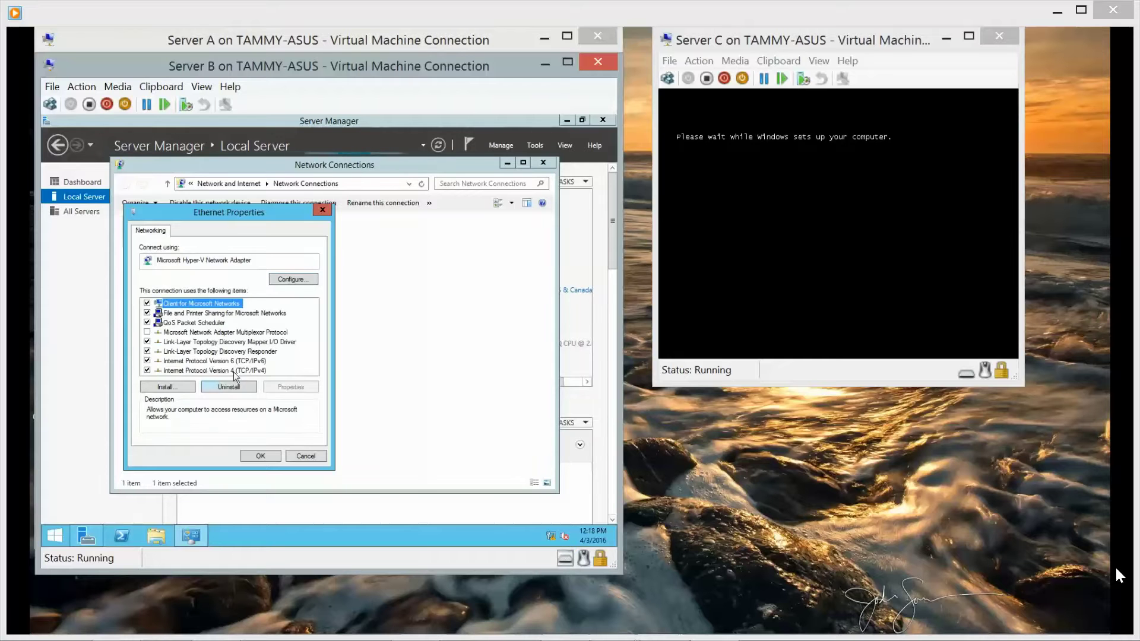
pyautogui.click(233, 372)
pyautogui.click(276, 388)
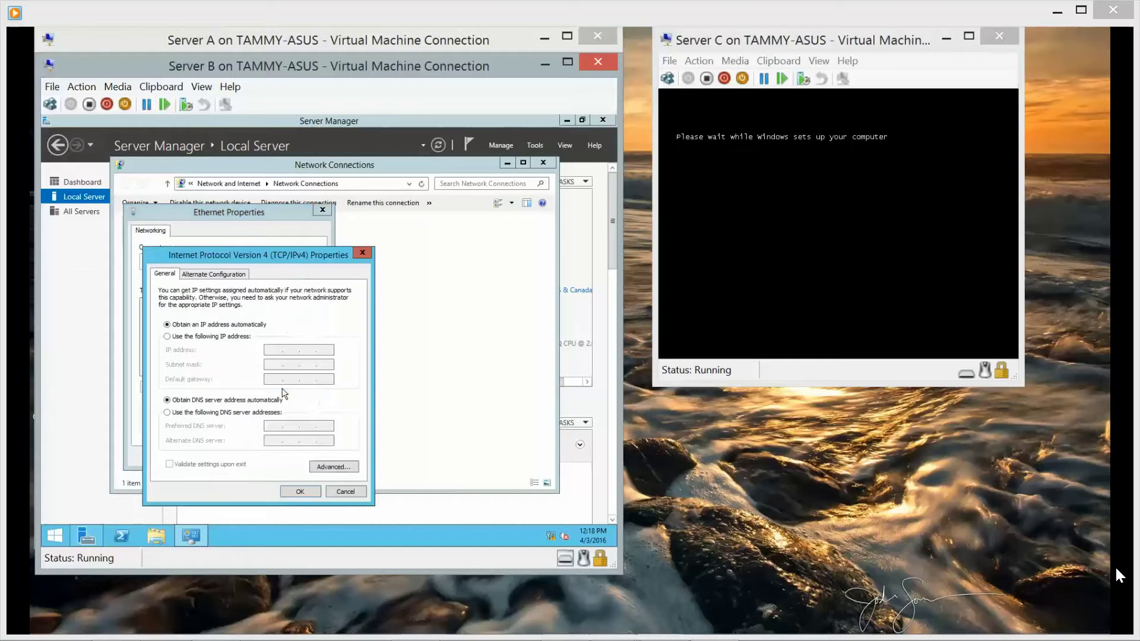
# Assign static IP 10.0.0.2, mask 255.0.0.0, DNS 10.0.0.1, and close the network windows.
pyautogui.click(190, 337)
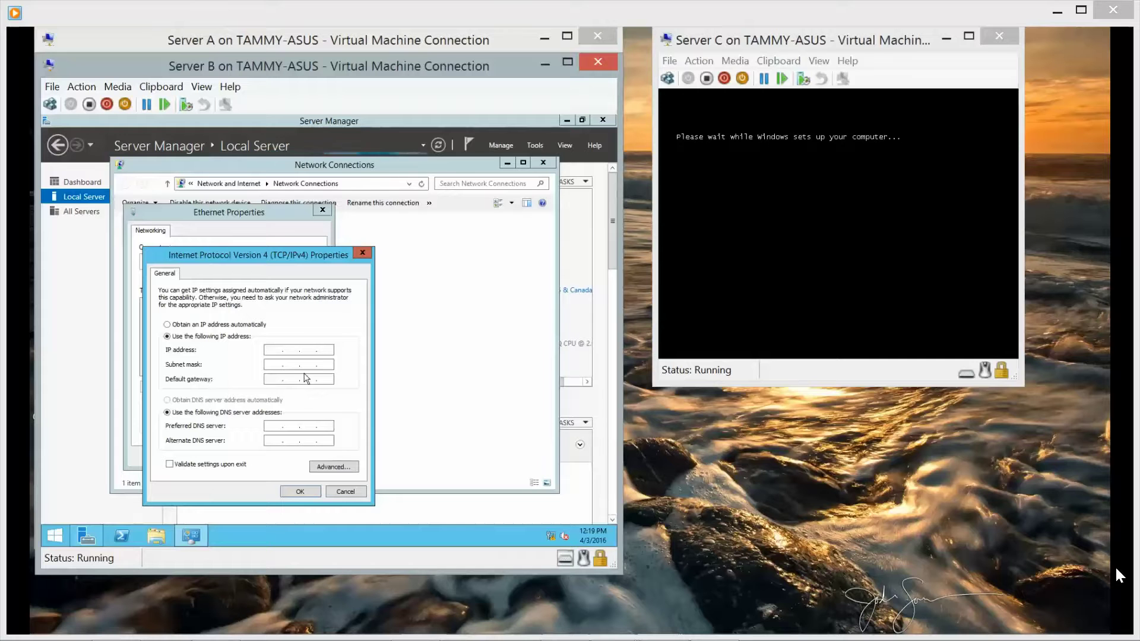
pyautogui.click(280, 350)
pyautogui.write('10 . 0 . 0 . 2')
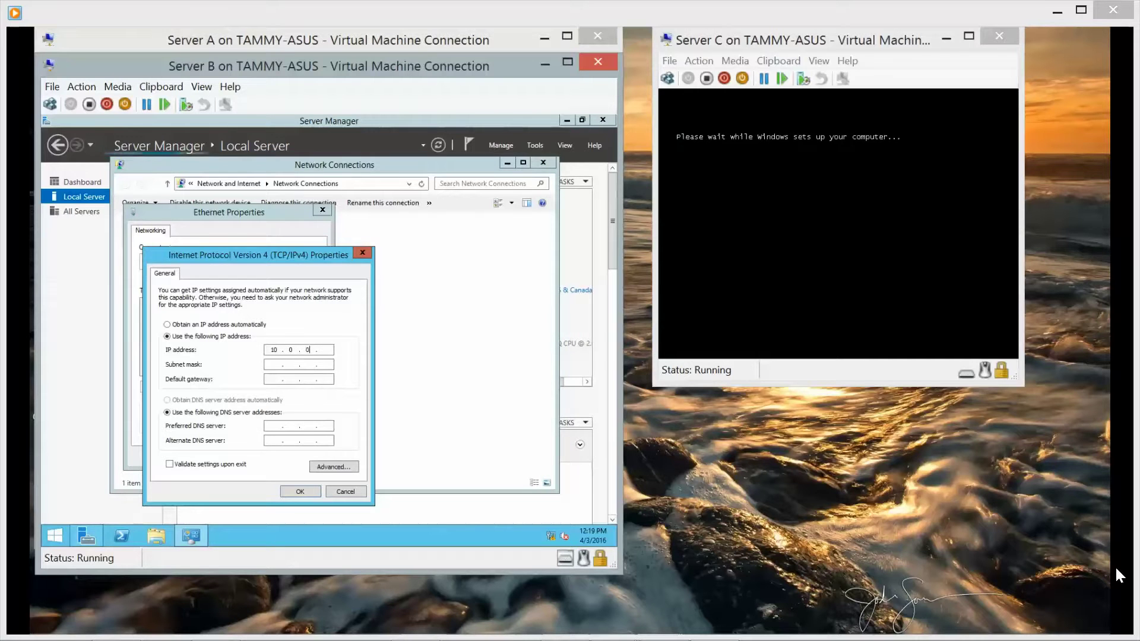
pyautogui.press('Tab')
pyautogui.press('Tab')
pyautogui.press('Tab')
pyautogui.press('Tab')
pyautogui.write('10 . 0 .')
pyautogui.click(304, 492)
pyautogui.click(261, 456)
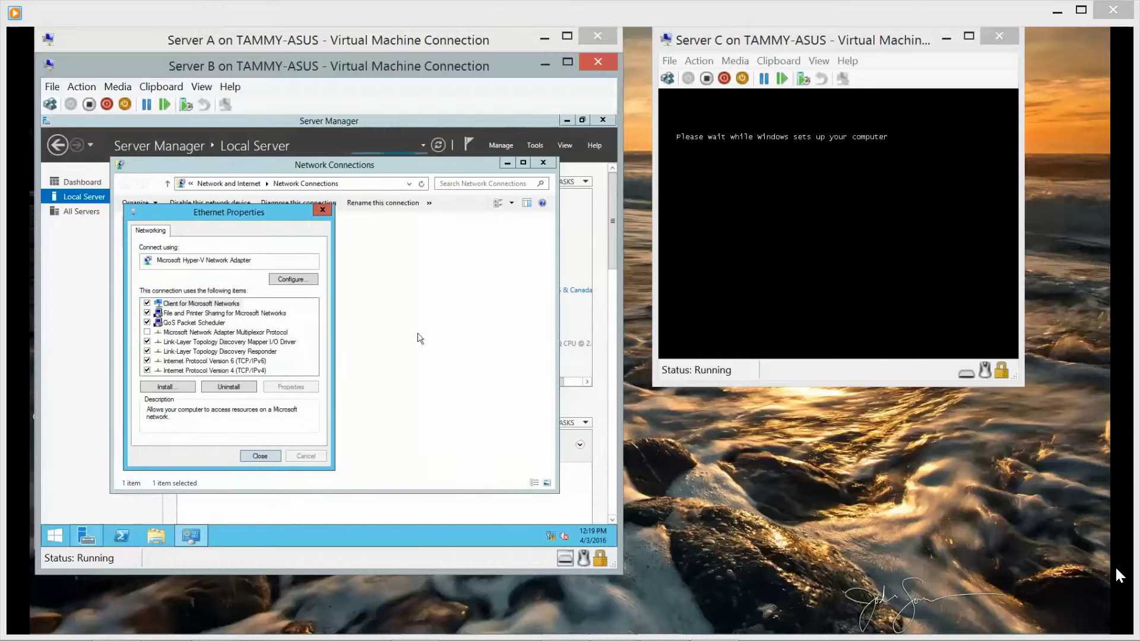
pyautogui.click(543, 162)
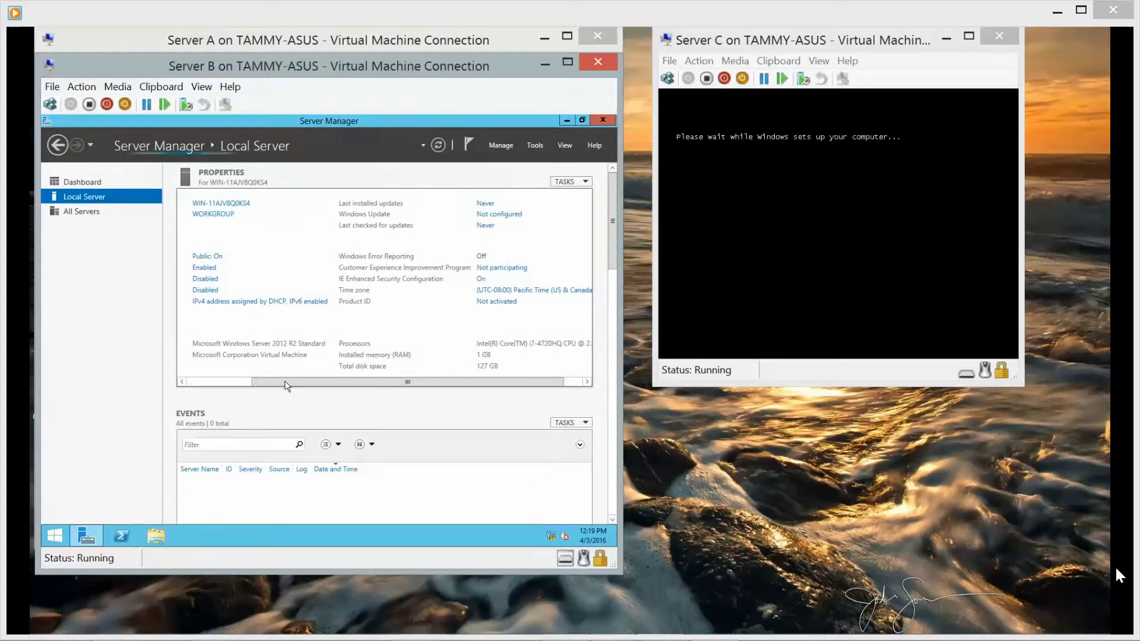
# Rename Server B's computer to ServerB in System Properties and choose Restart Later.
pyautogui.click(228, 206)
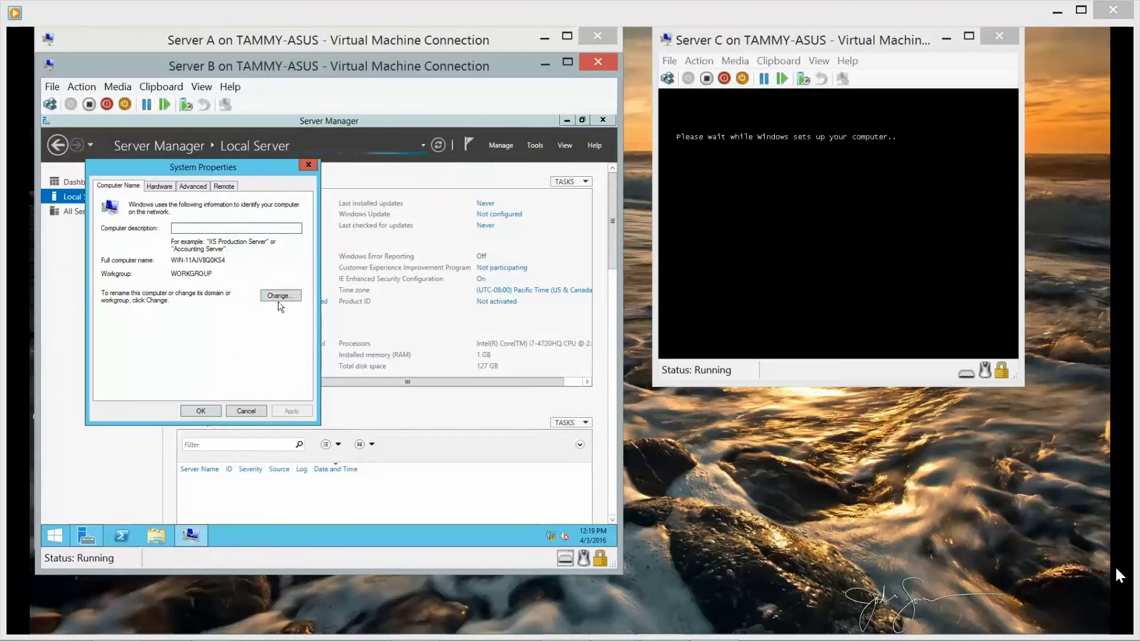
pyautogui.click(278, 297)
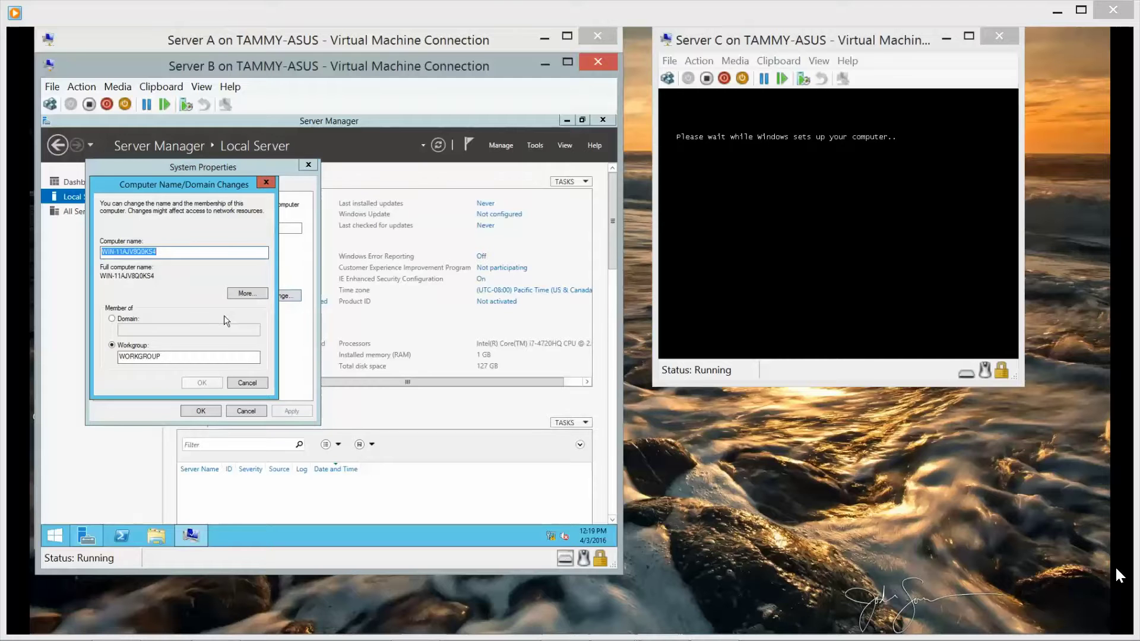
pyautogui.write('ServerB')
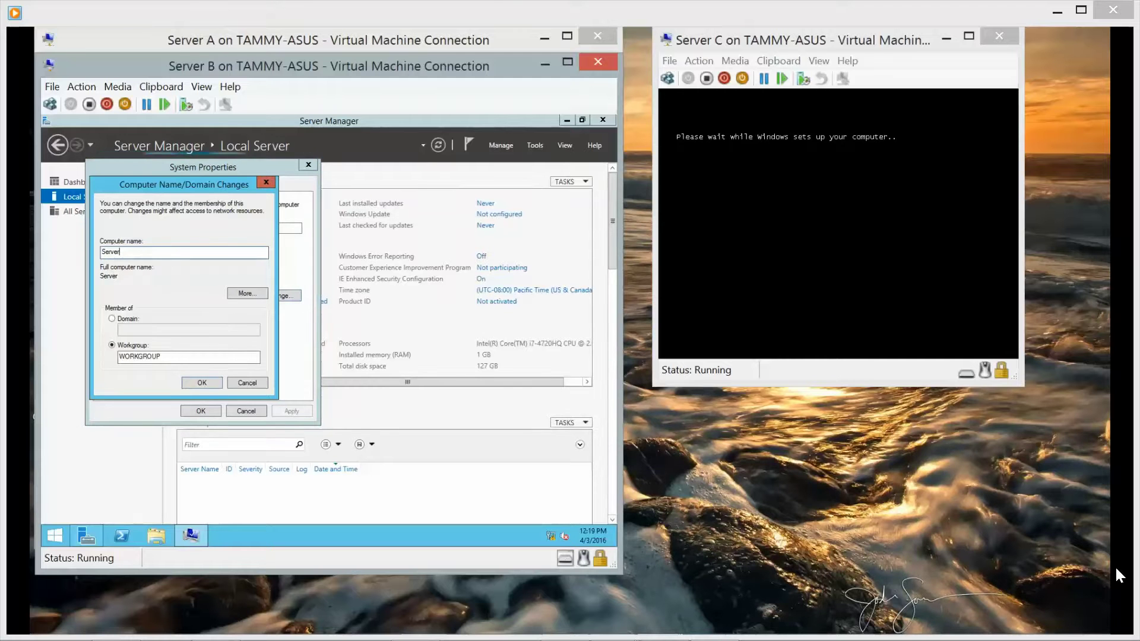
pyautogui.click(203, 383)
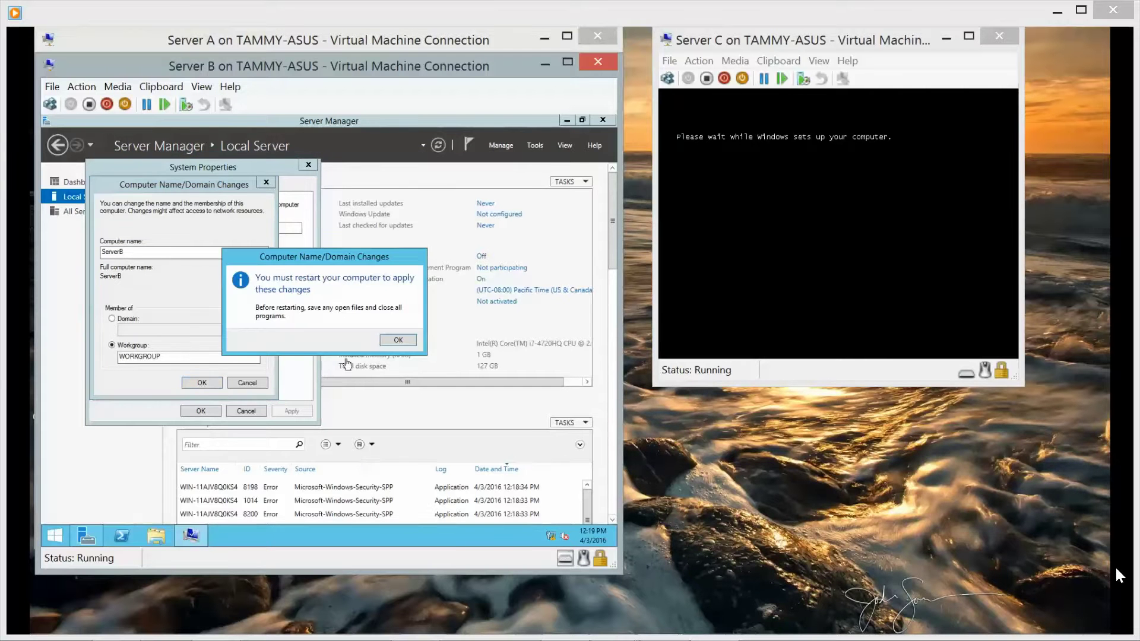
pyautogui.click(397, 340)
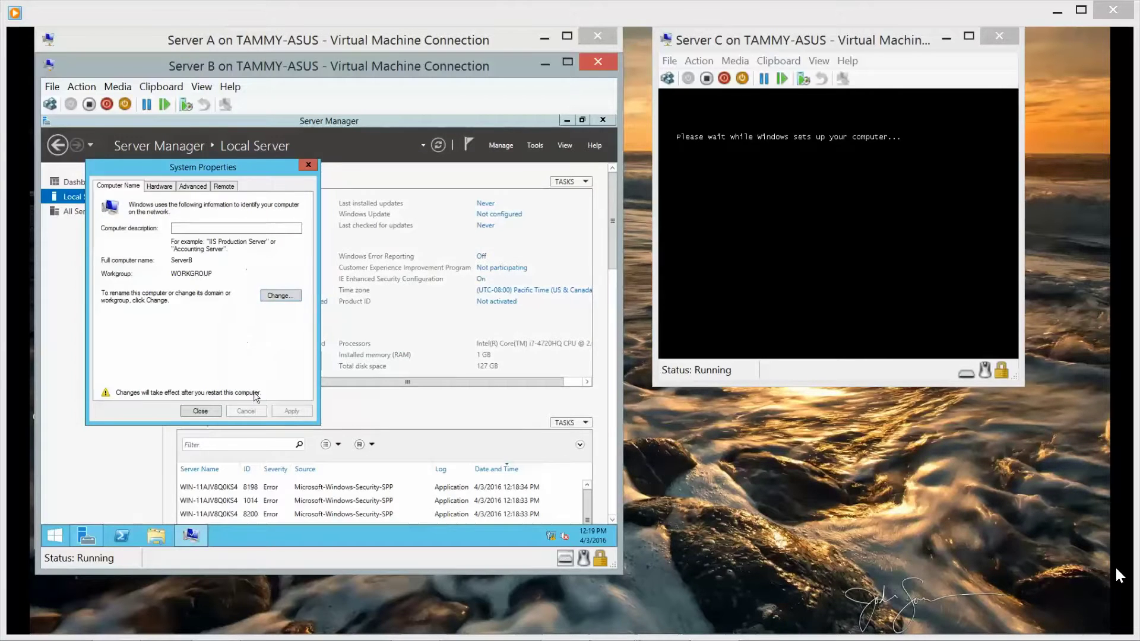
pyautogui.click(198, 411)
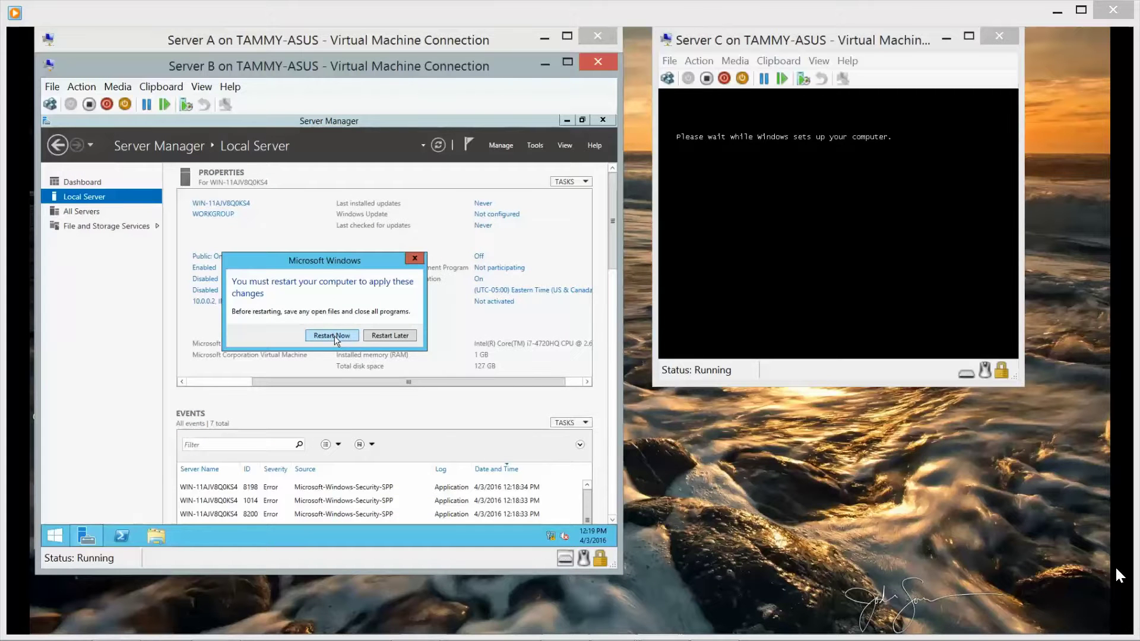
pyautogui.click(390, 336)
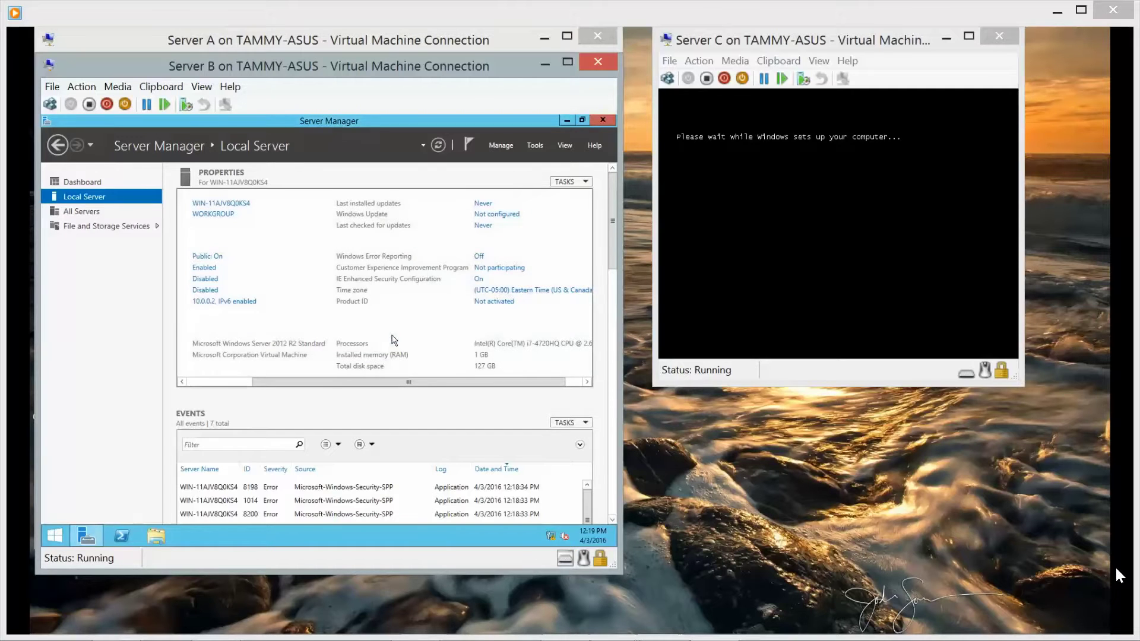
# Restart Server B with 'Hardware: Maintenance (Planned)' as the shutdown reason.
pyautogui.click(55, 536)
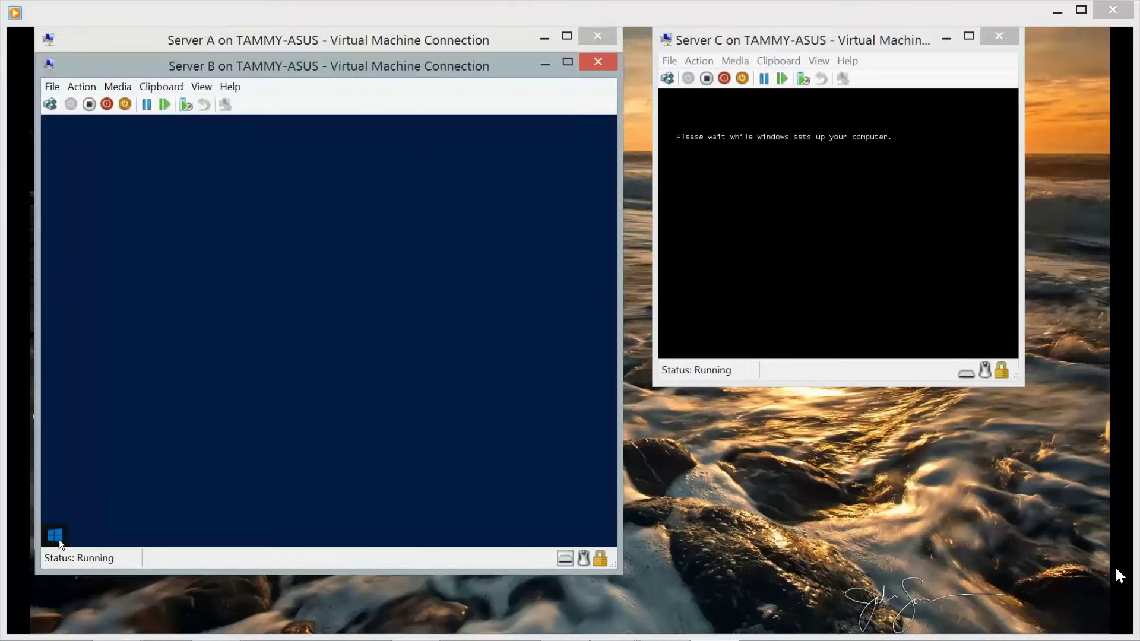
pyautogui.rightClick(60, 543)
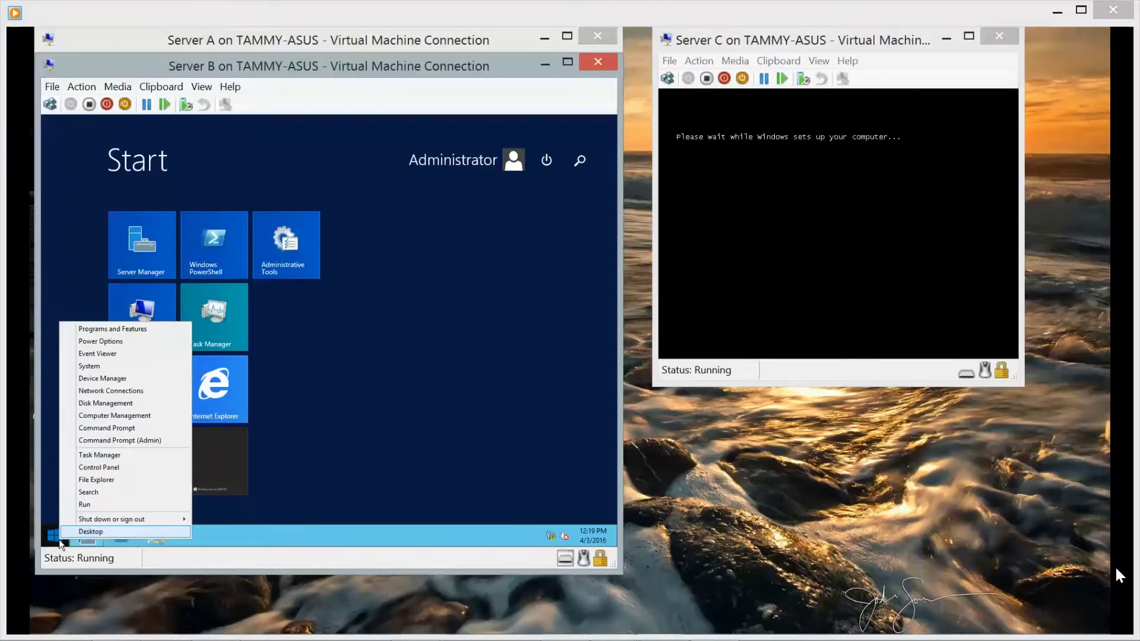
pyautogui.moveTo(119, 526)
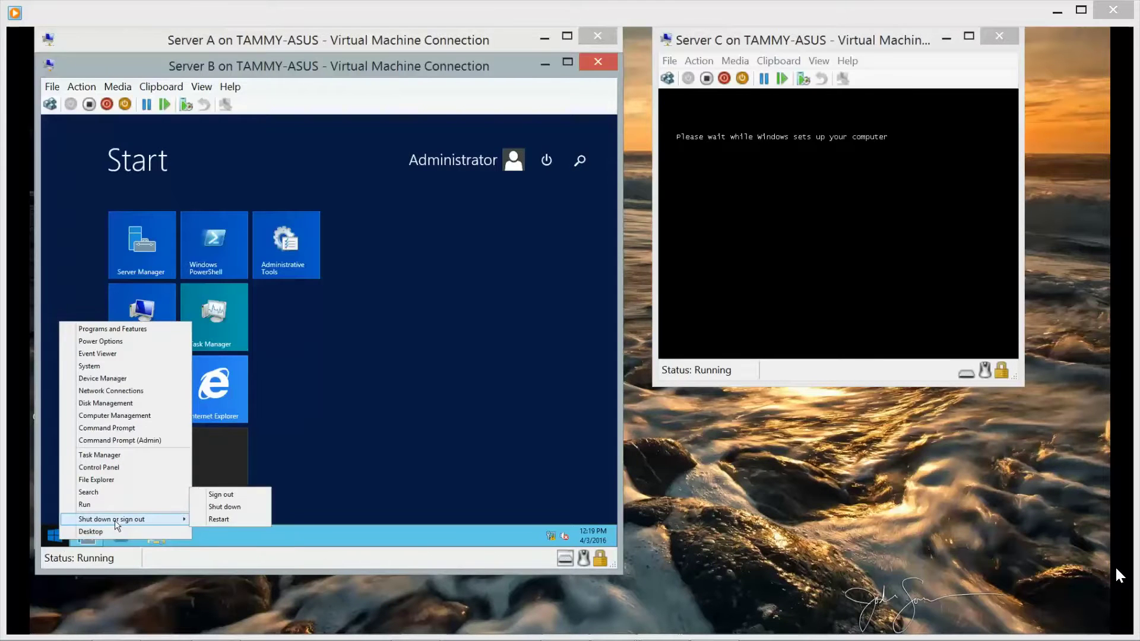
pyautogui.click(225, 519)
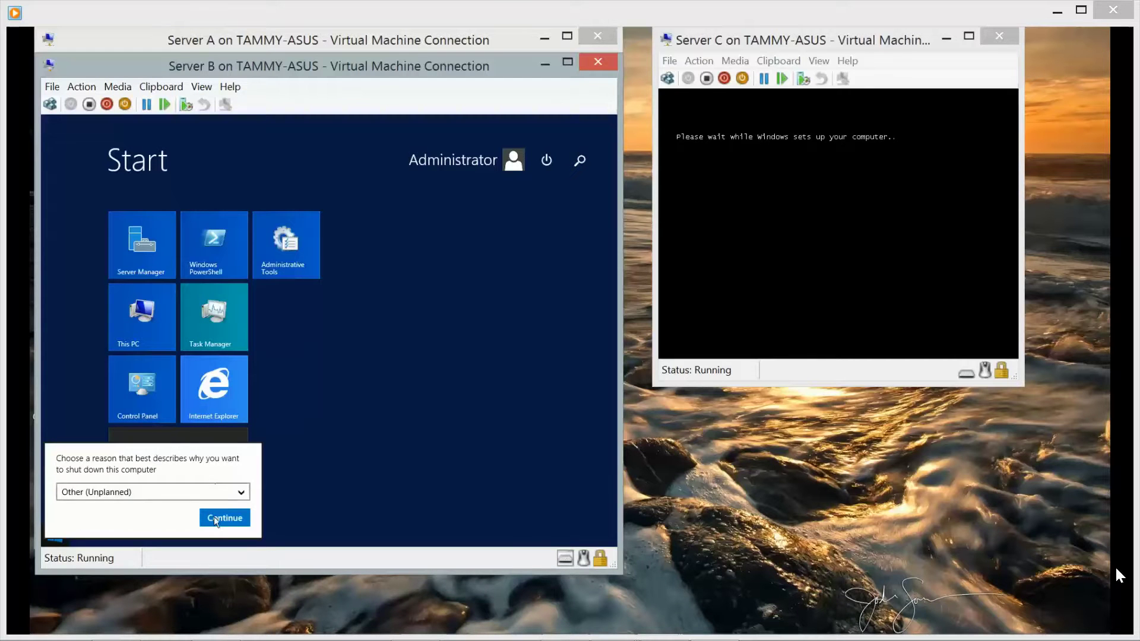
pyautogui.click(244, 491)
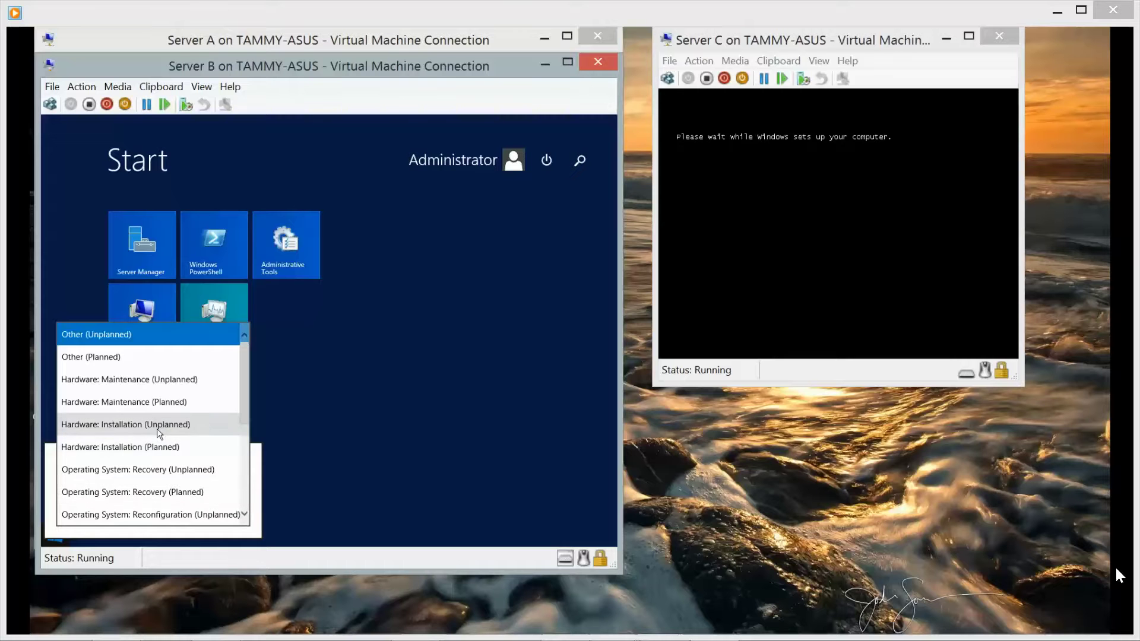
pyautogui.click(156, 404)
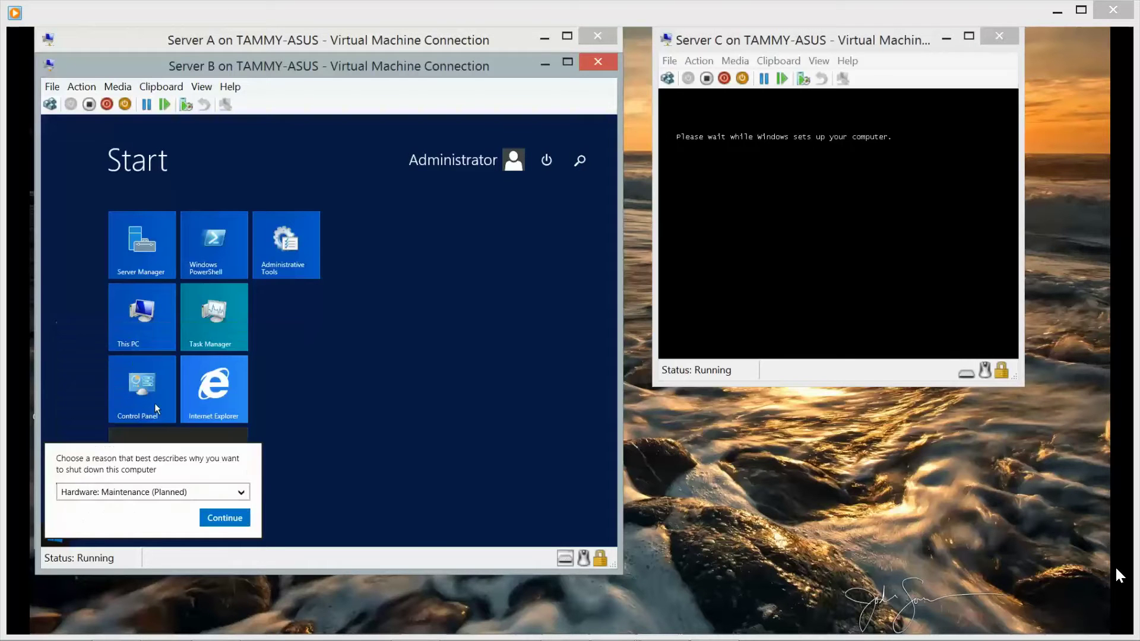
pyautogui.click(217, 518)
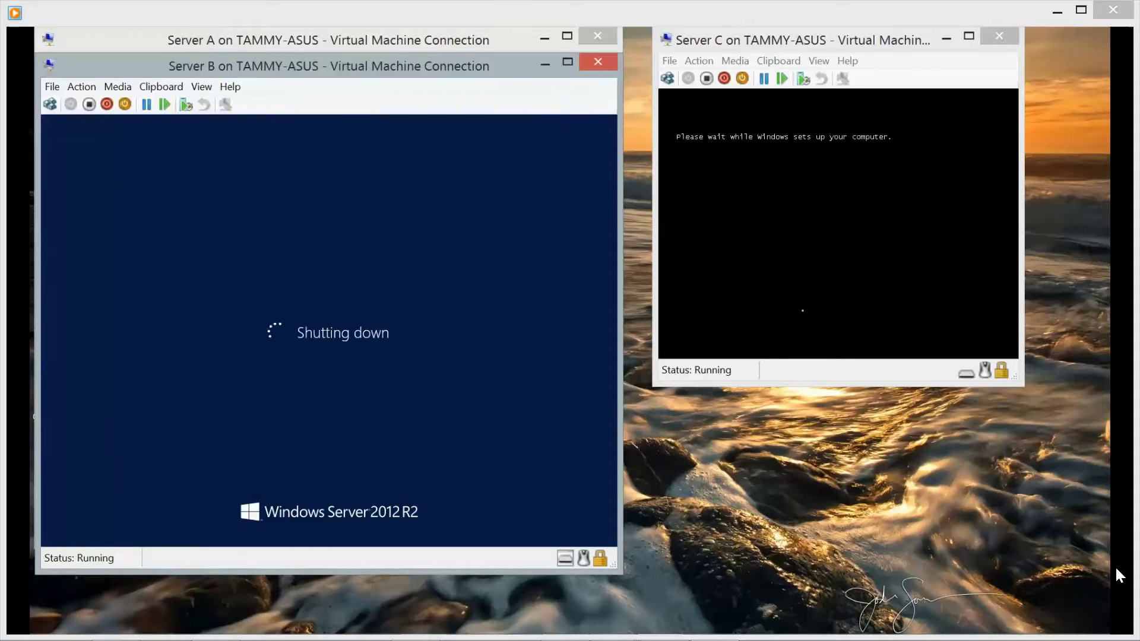
# Connect to Server A, sign in with the Administrator password, and cancel the Shutdown Event Tracker.
pyautogui.click(484, 46)
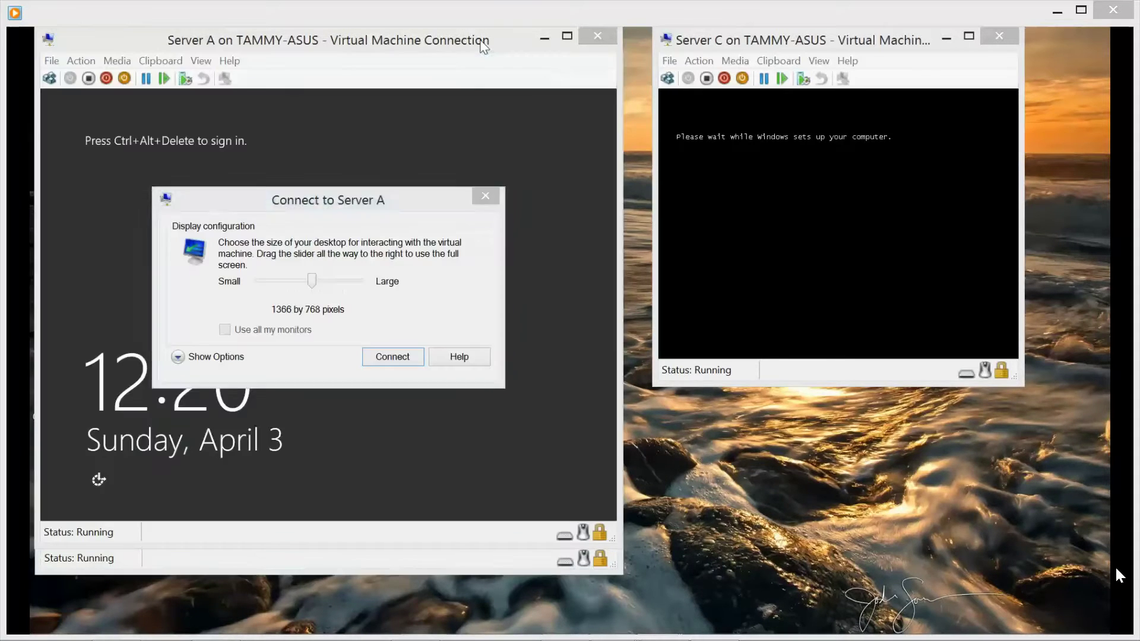
pyautogui.click(392, 356)
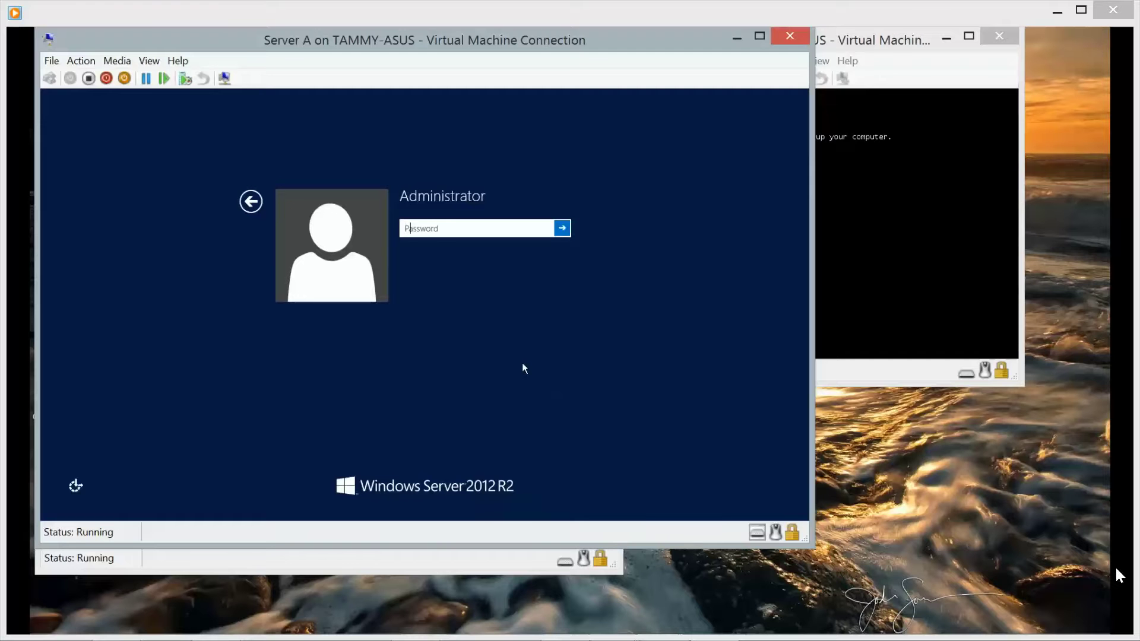
pyautogui.write('••••')
pyautogui.press('Return')
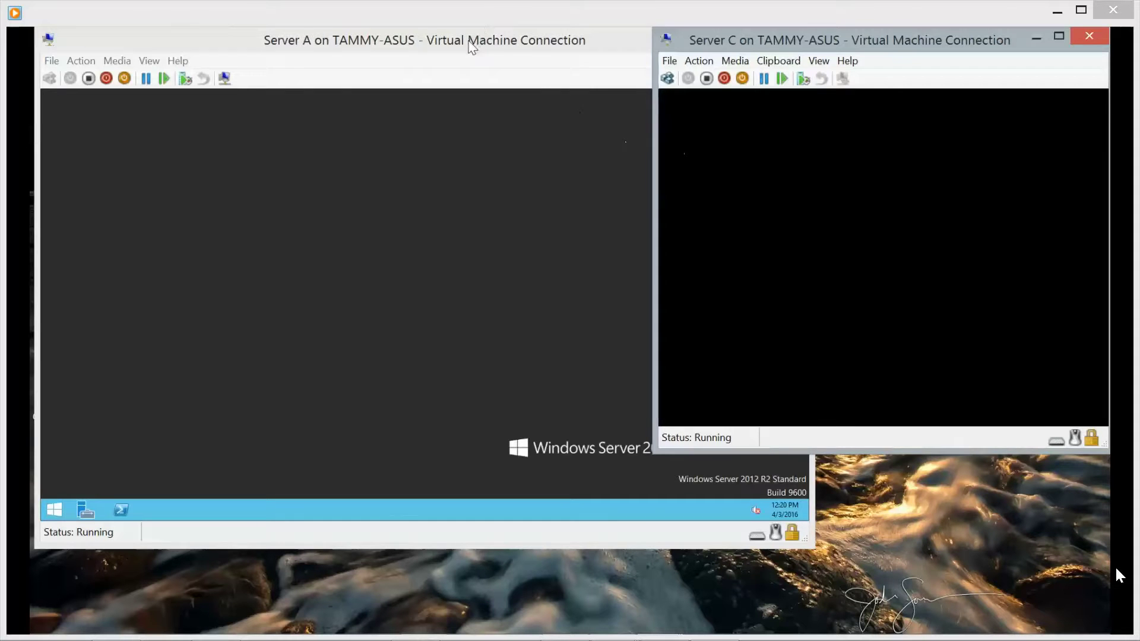
pyautogui.click(489, 31)
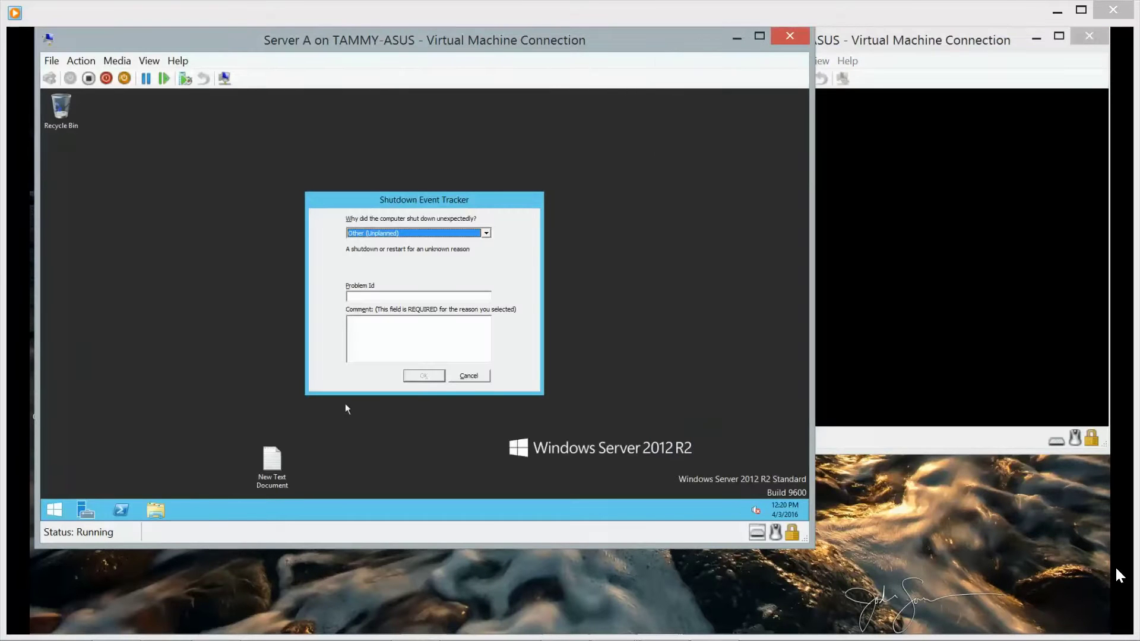
pyautogui.click(468, 376)
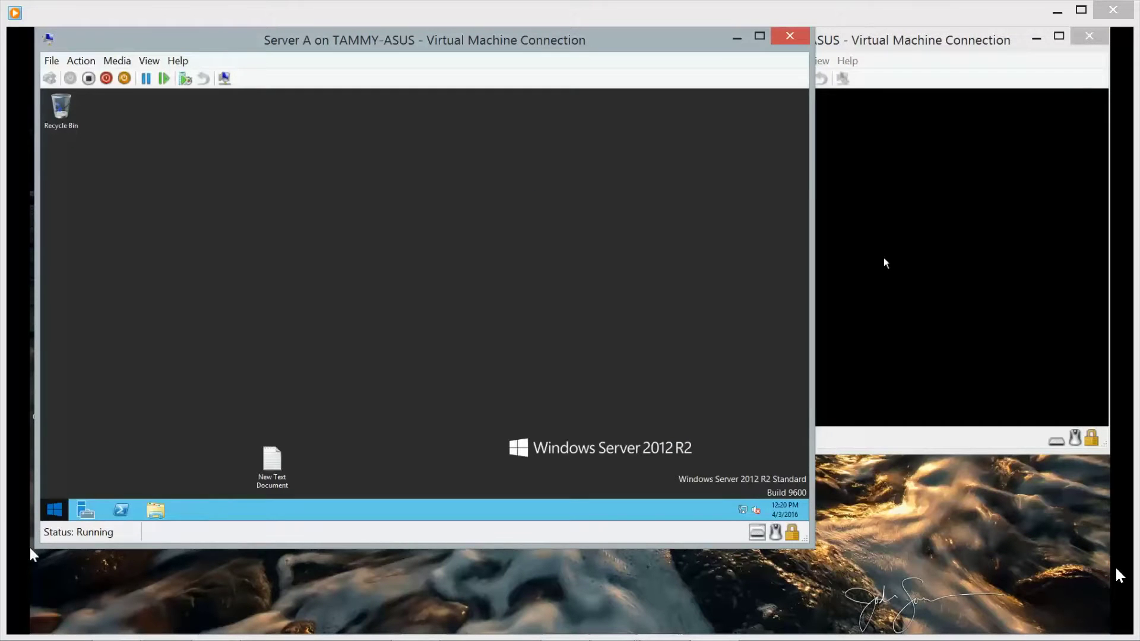
# Open Server A's System window to confirm 2.00 GB installed memory, then close it.
pyautogui.rightClick(54, 513)
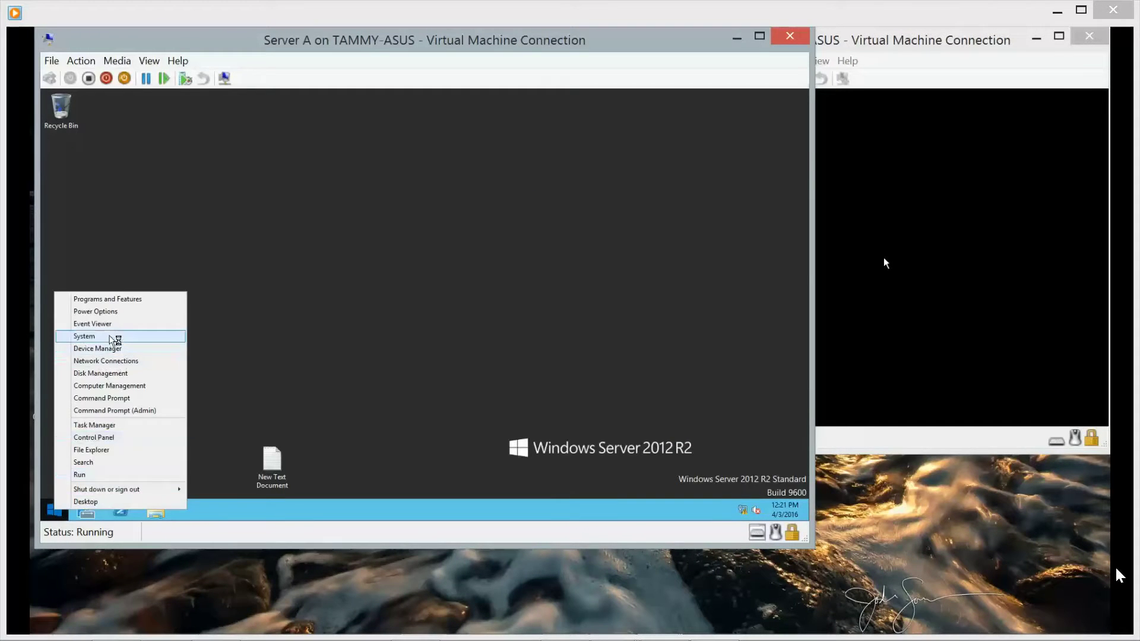
pyautogui.click(114, 339)
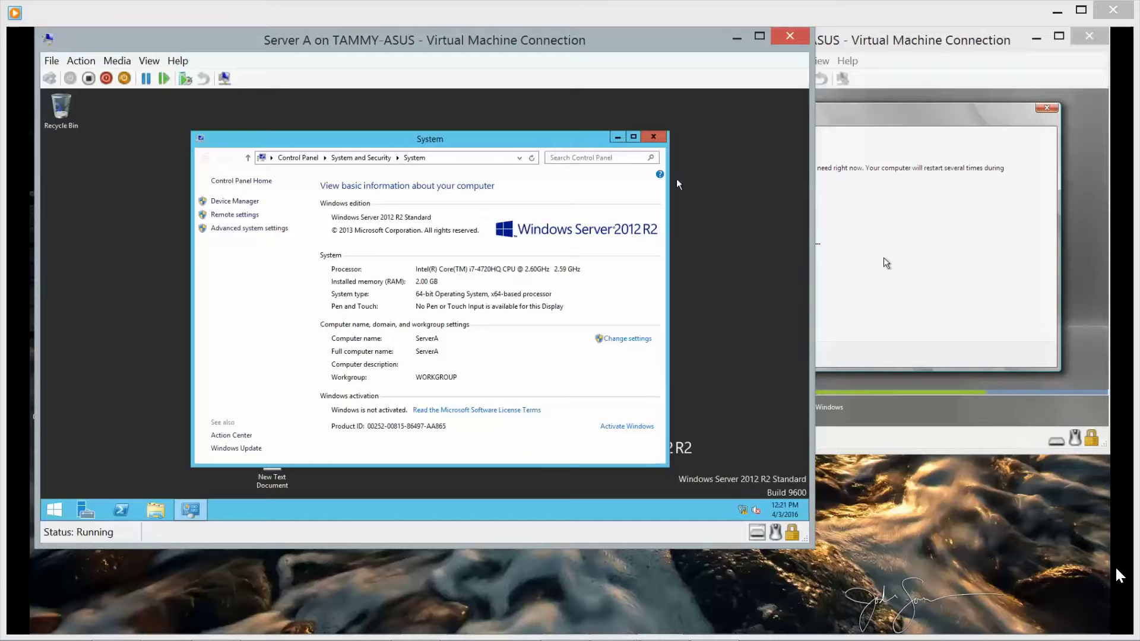
pyautogui.click(653, 137)
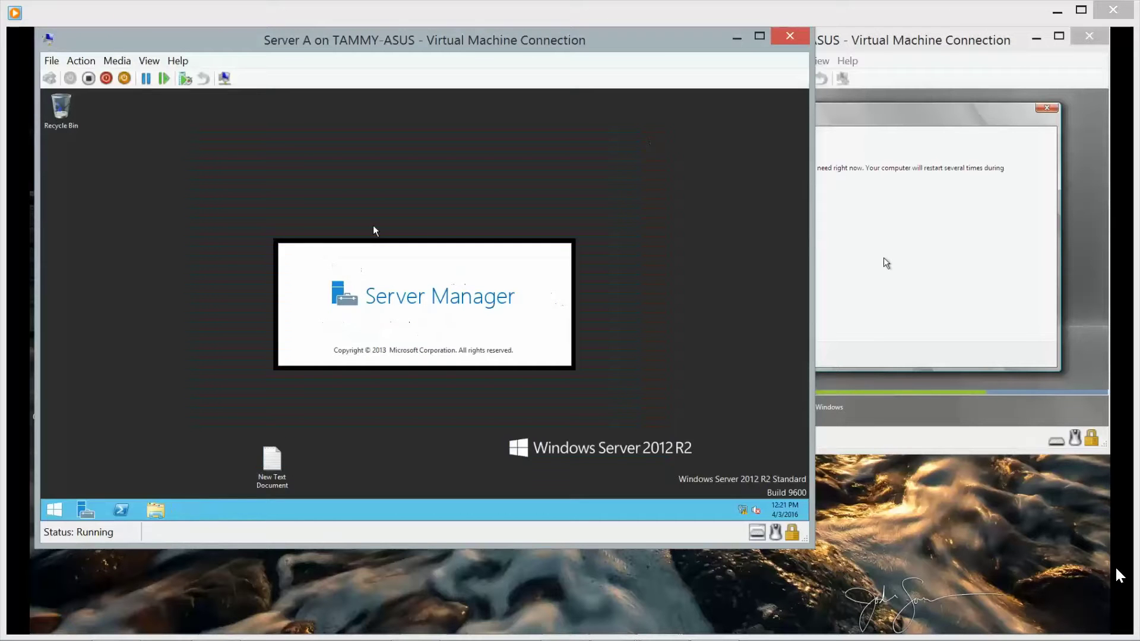
# Restart Server A from the Start menu's shut down options and continue.
pyautogui.rightClick(57, 510)
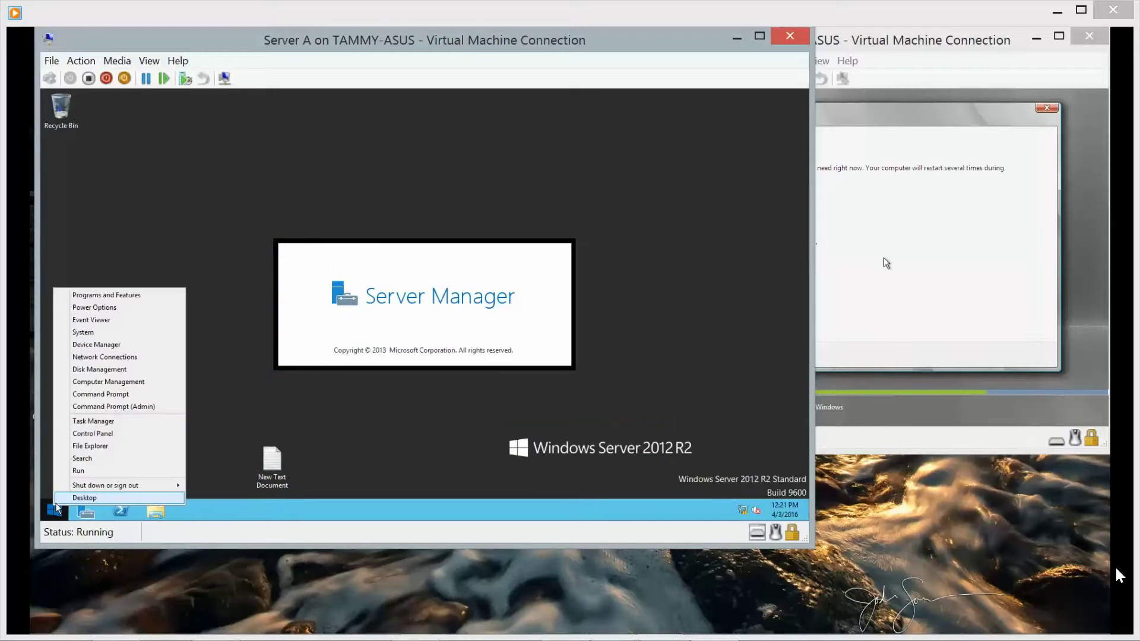
pyautogui.moveTo(93, 486)
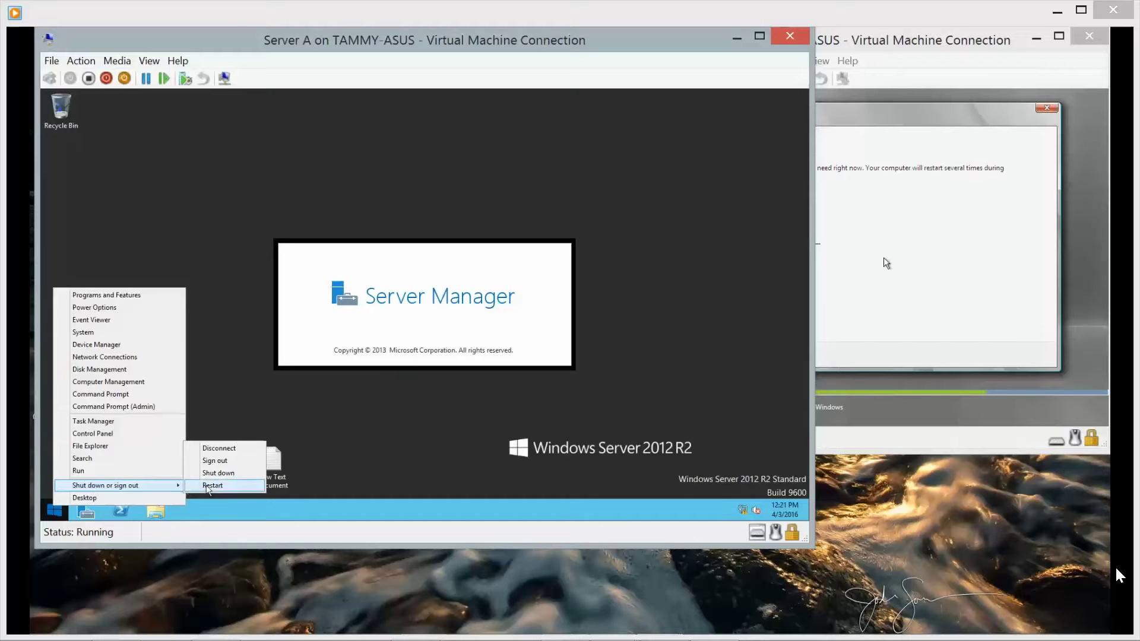
pyautogui.click(228, 484)
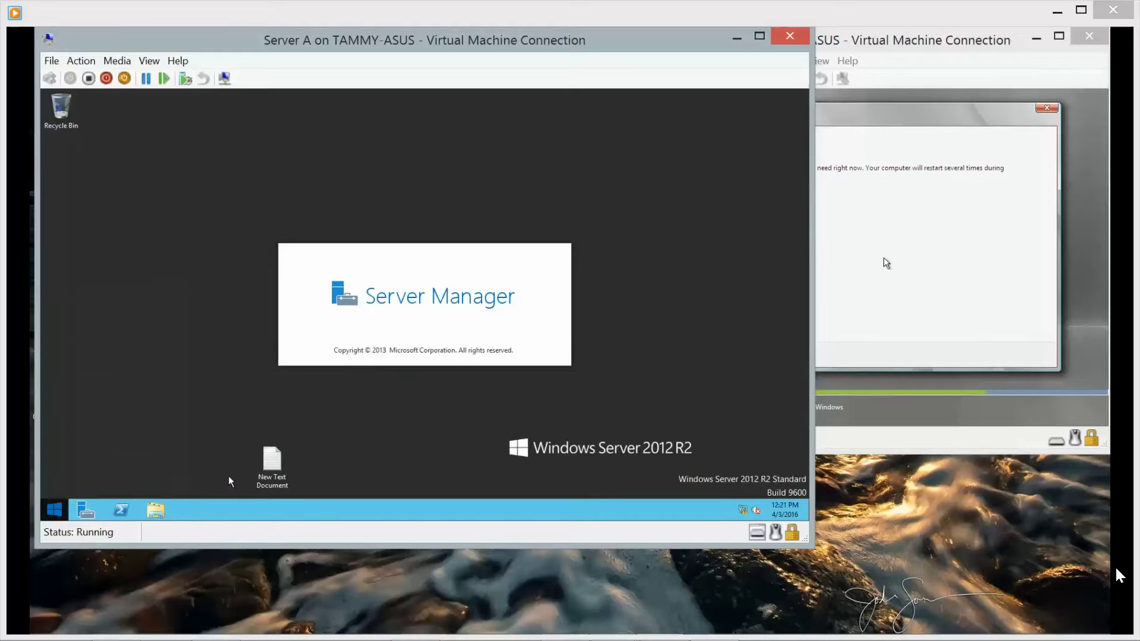
pyautogui.click(231, 483)
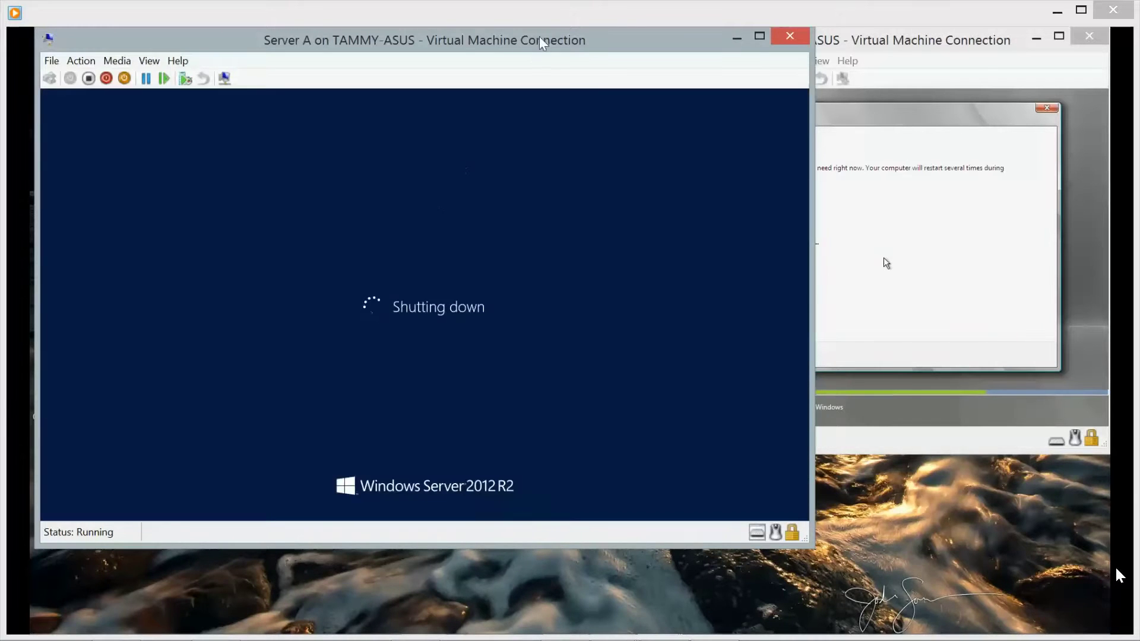
# Close the turned-off Server B and Server A connection windows.
pyautogui.moveTo(542, 42); pyautogui.dragTo(579, 159)
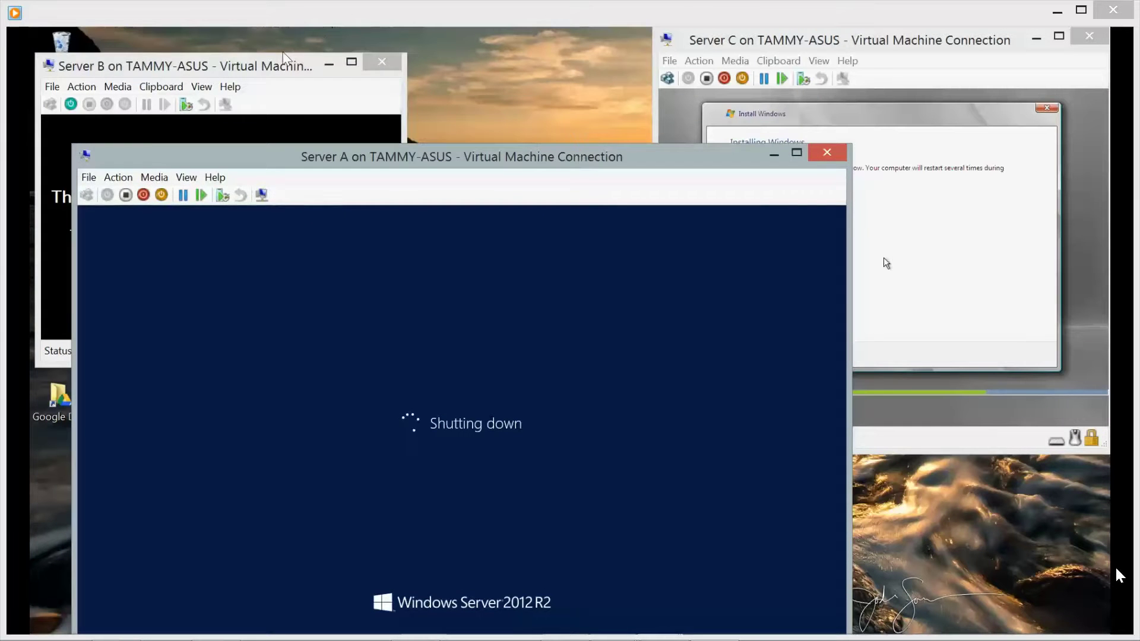
pyautogui.click(261, 65)
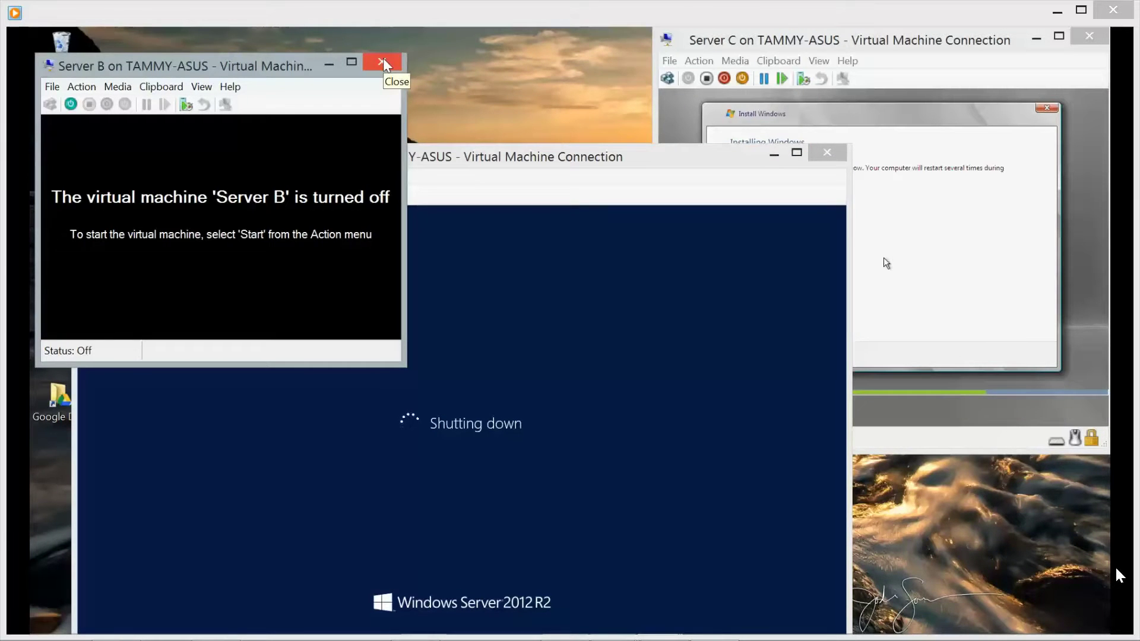
pyautogui.click(385, 66)
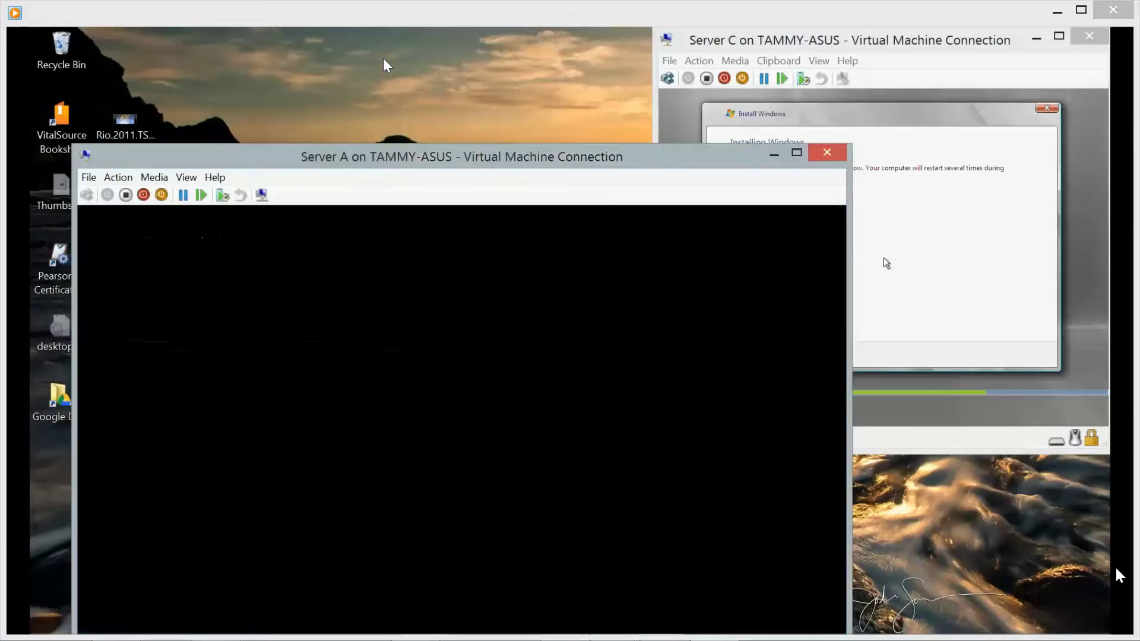
pyautogui.moveTo(483, 163); pyautogui.dragTo(481, 73)
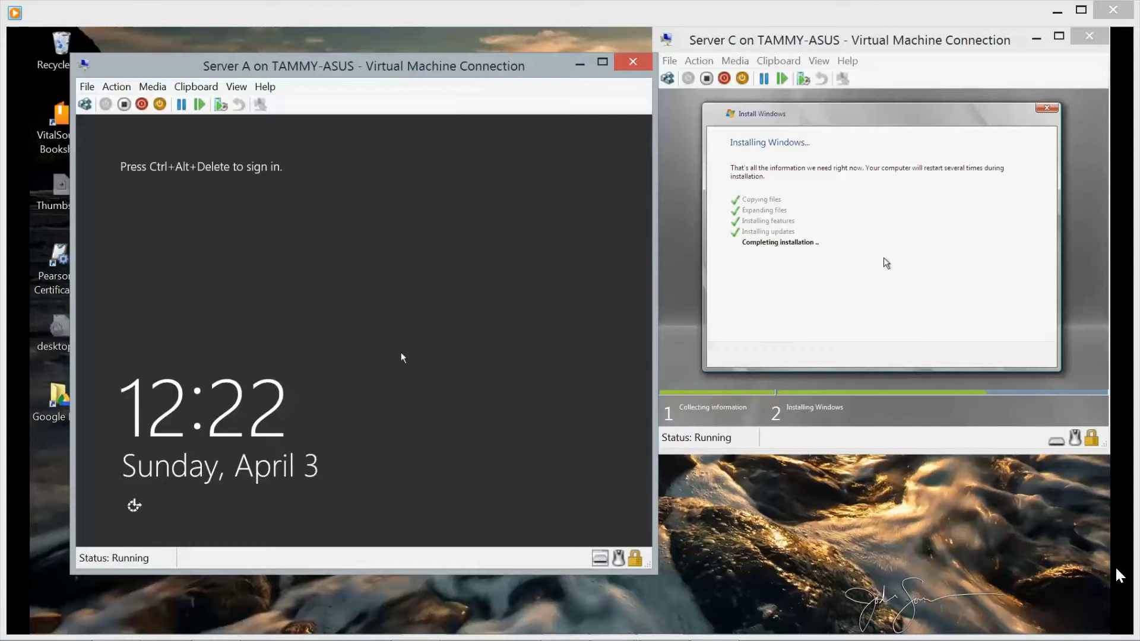
pyautogui.moveTo(386, 634)
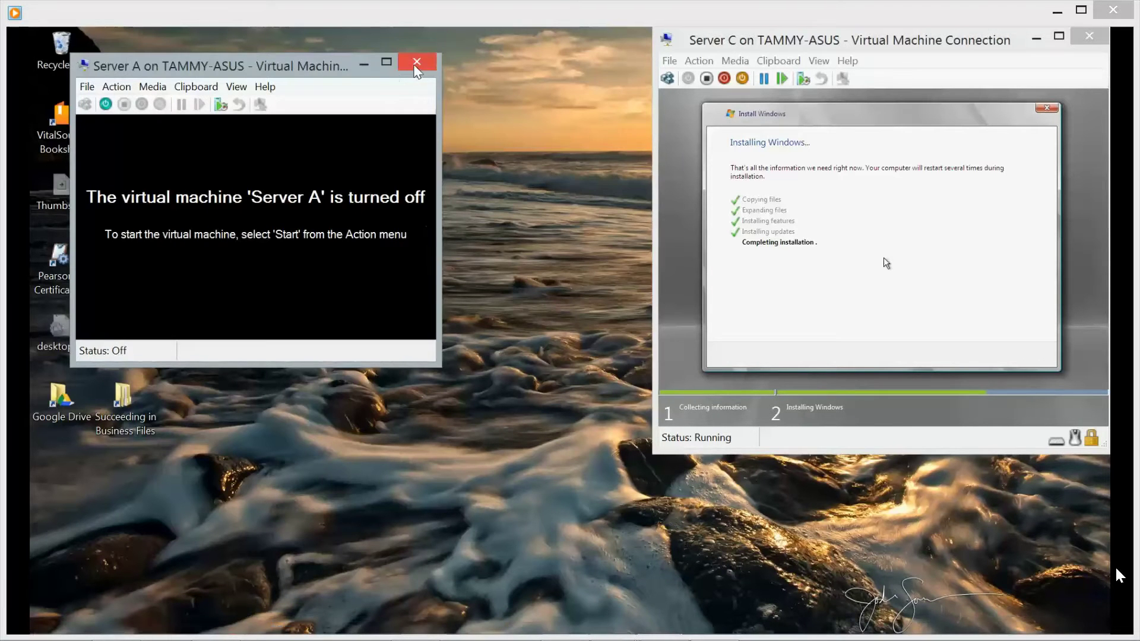
pyautogui.click(417, 63)
# In Server A's Settings, change Memory Startup RAM from 2048 to 4096 MB and confirm.
pyautogui.moveTo(660, 629)
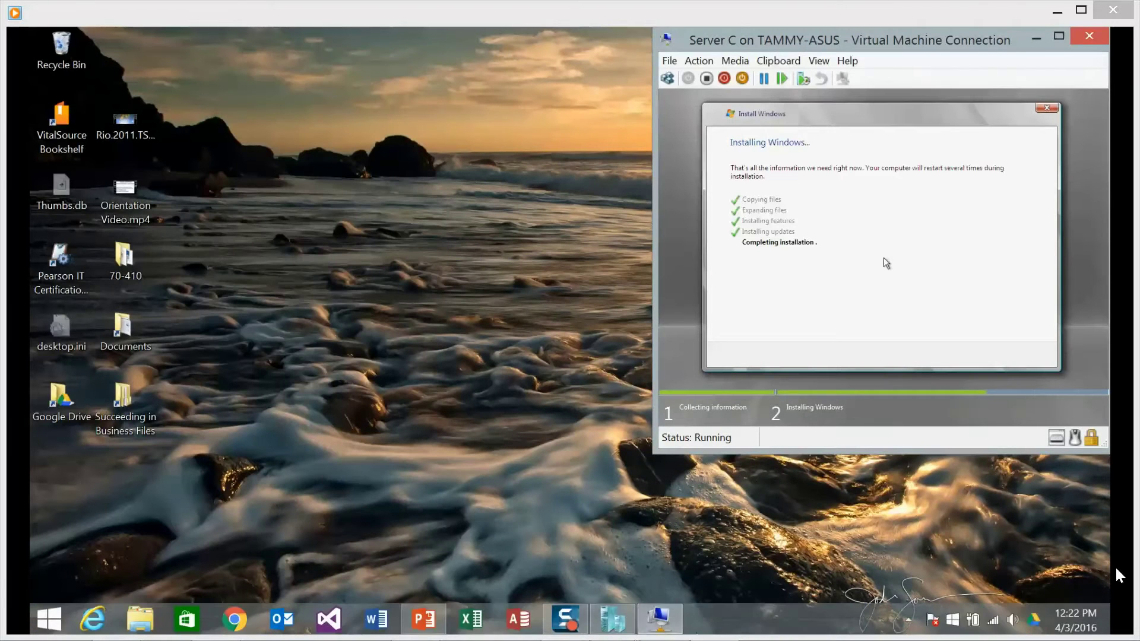
pyautogui.click(611, 619)
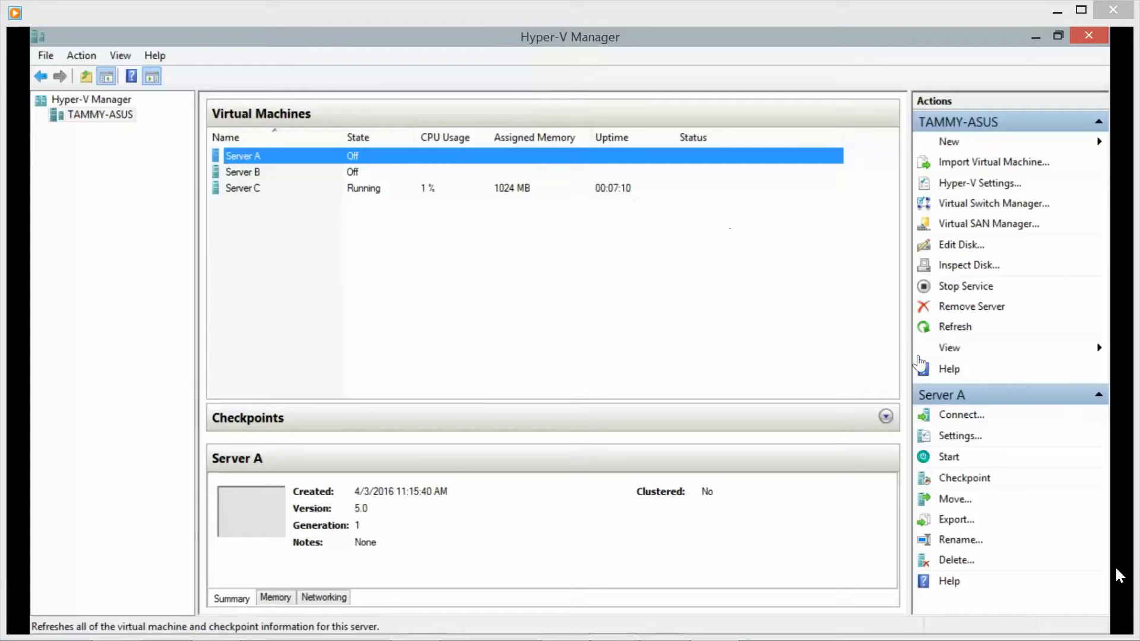
pyautogui.click(958, 439)
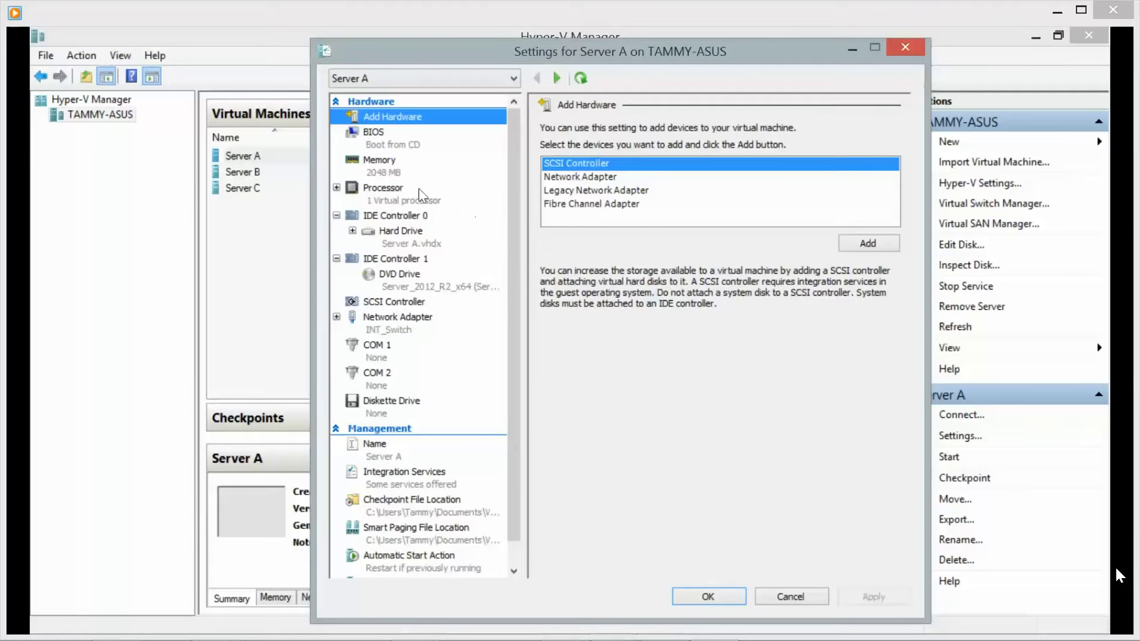
pyautogui.click(383, 168)
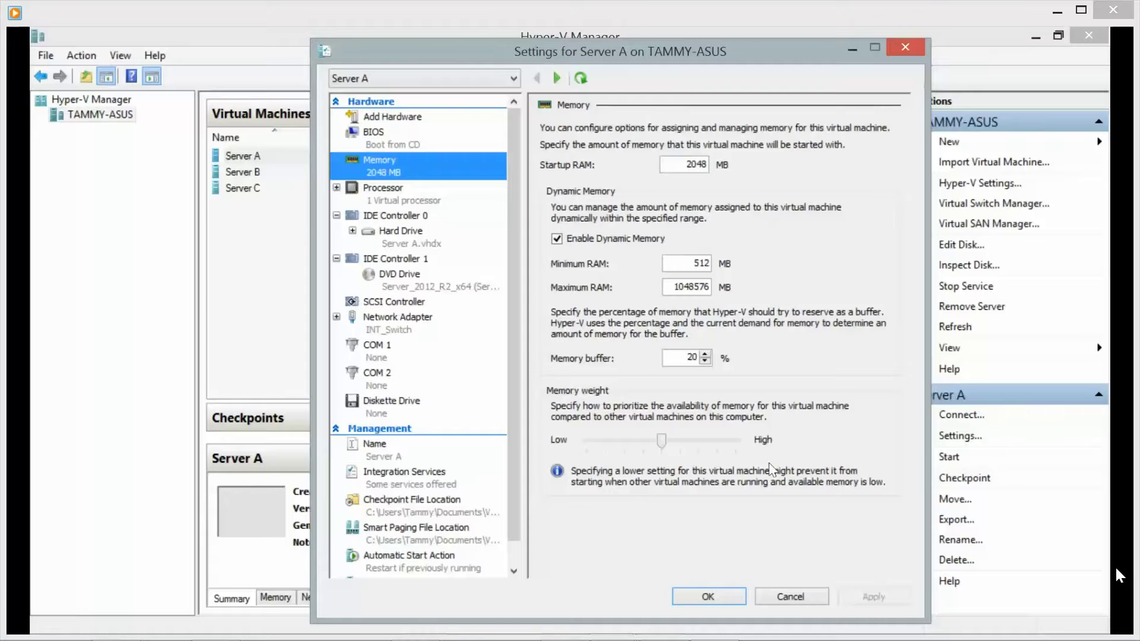
pyautogui.moveTo(731, 636)
pyautogui.doubleClick(692, 164)
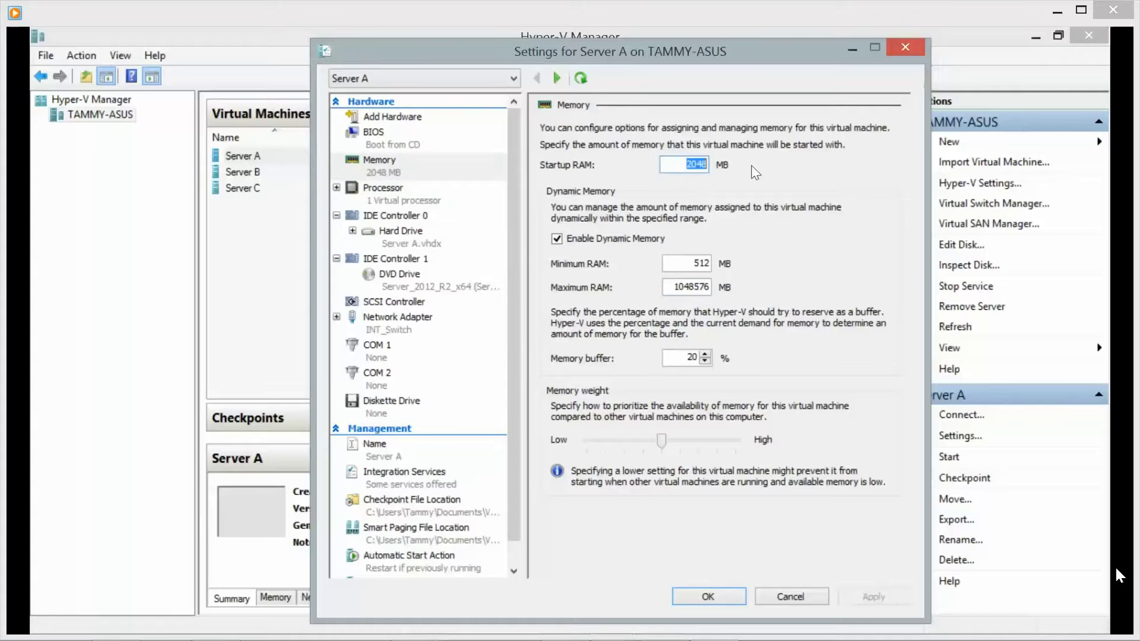
pyautogui.press('End')
pyautogui.press('BackSpace')
pyautogui.press('BackSpace')
pyautogui.press('BackSpace')
pyautogui.press('BackSpace')
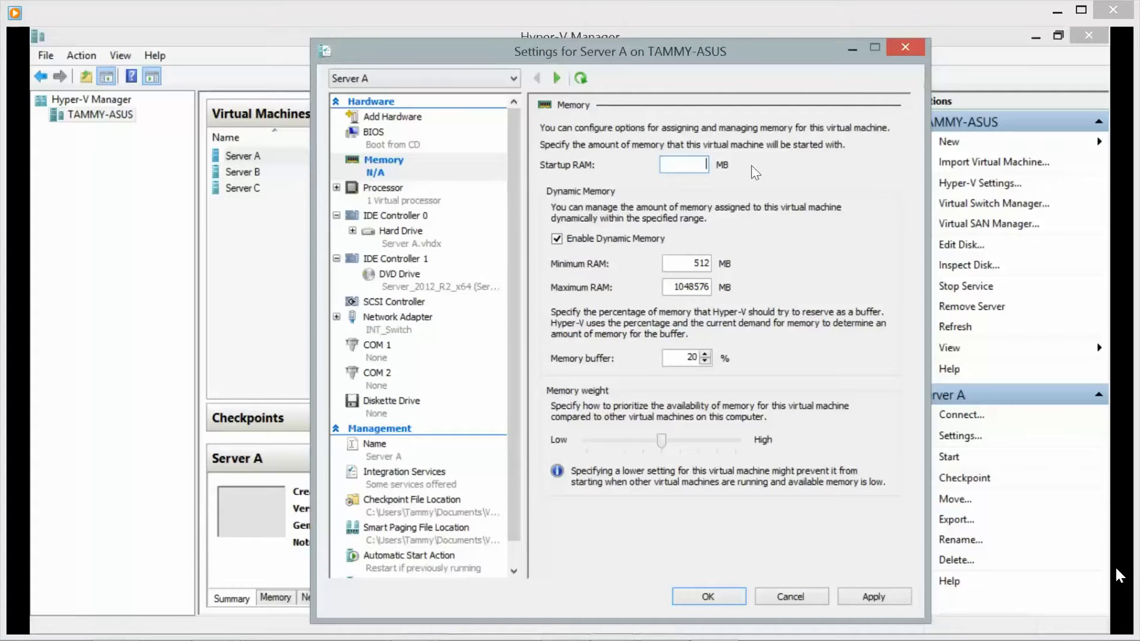
pyautogui.write('4096')
pyautogui.click(727, 598)
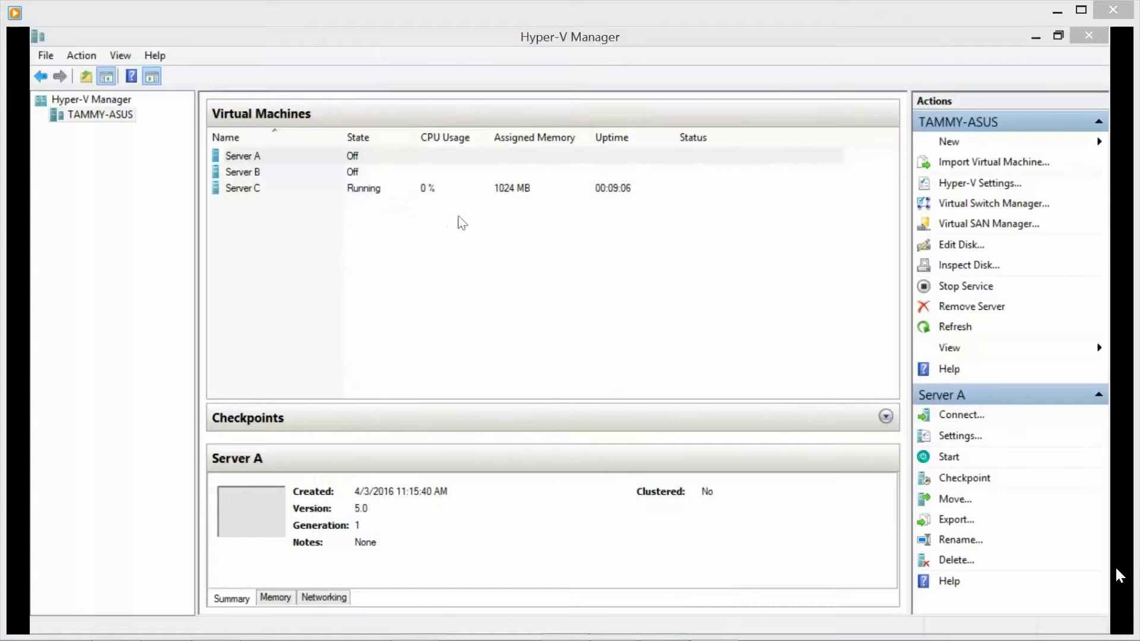
# In Server B's Settings, replace the 1024 MB Startup RAM with 2048 and confirm.
pyautogui.click(355, 175)
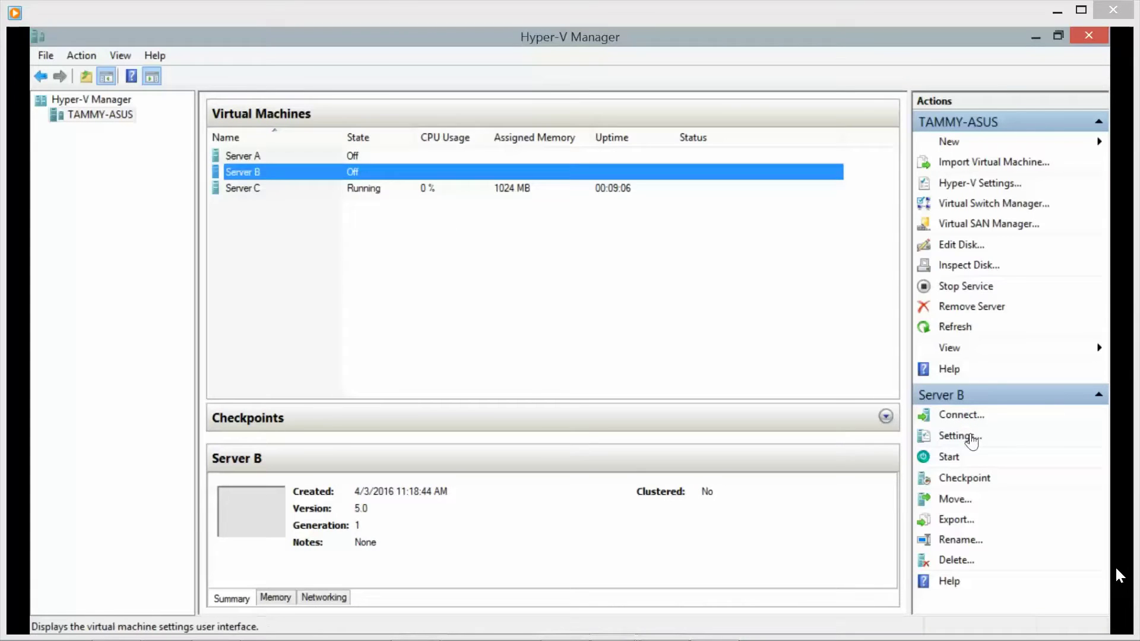
pyautogui.click(971, 439)
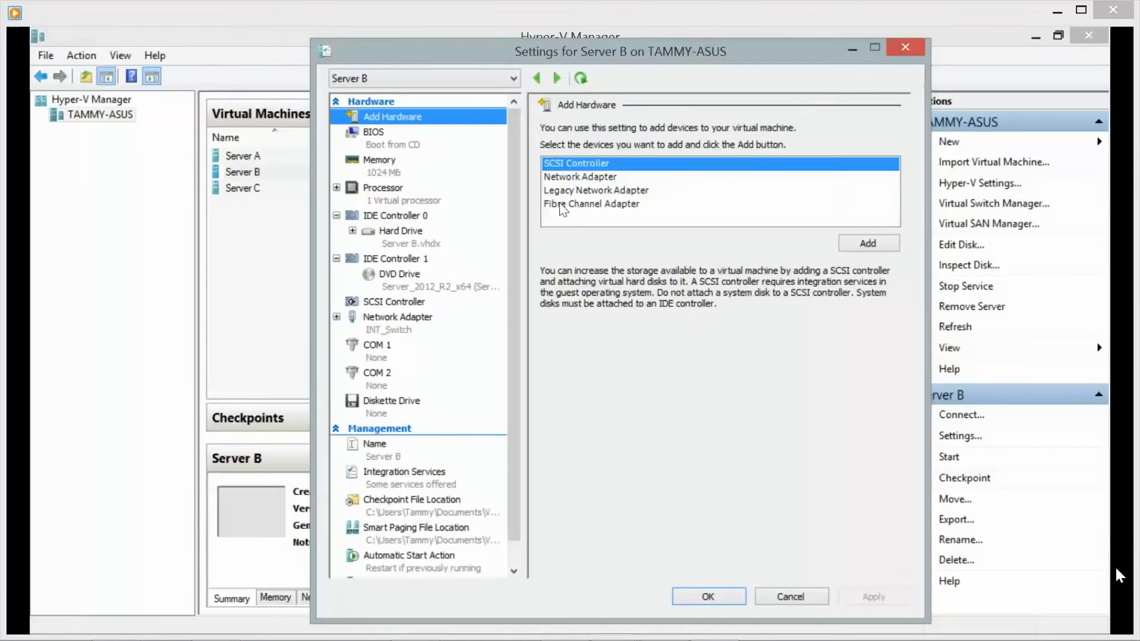
pyautogui.click(386, 165)
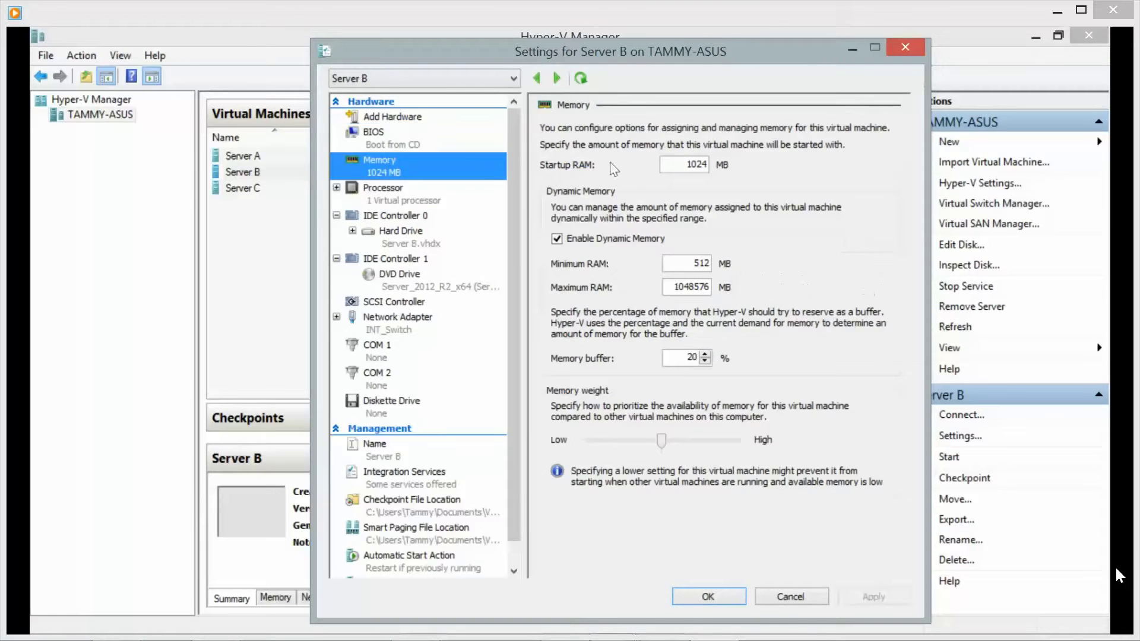
pyautogui.moveTo(709, 165); pyautogui.dragTo(660, 166)
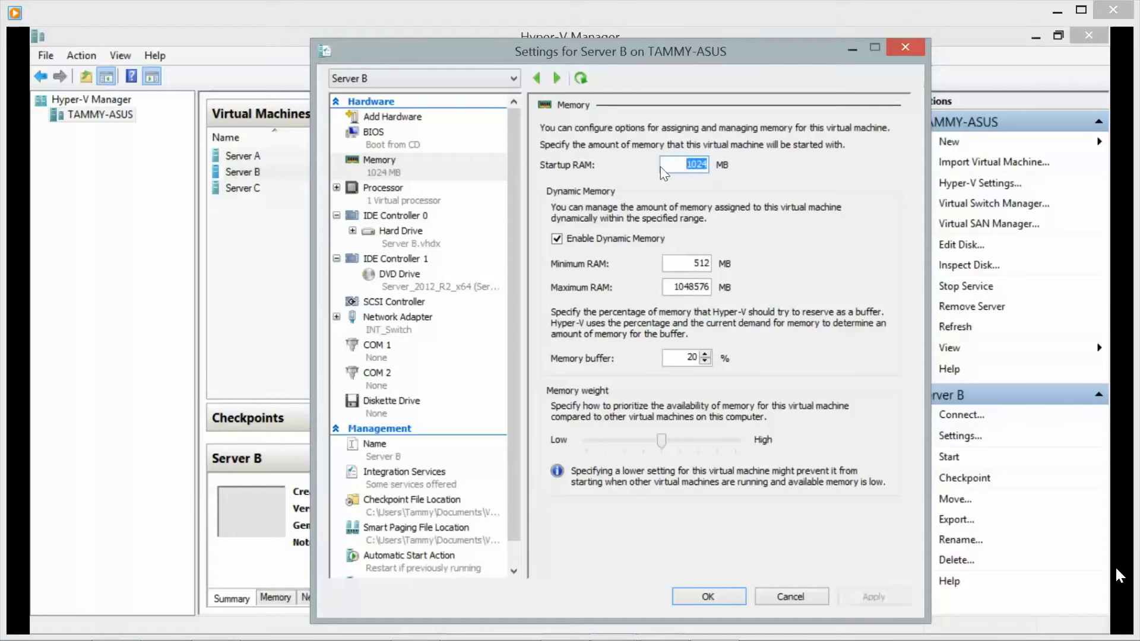
pyautogui.write('2048')
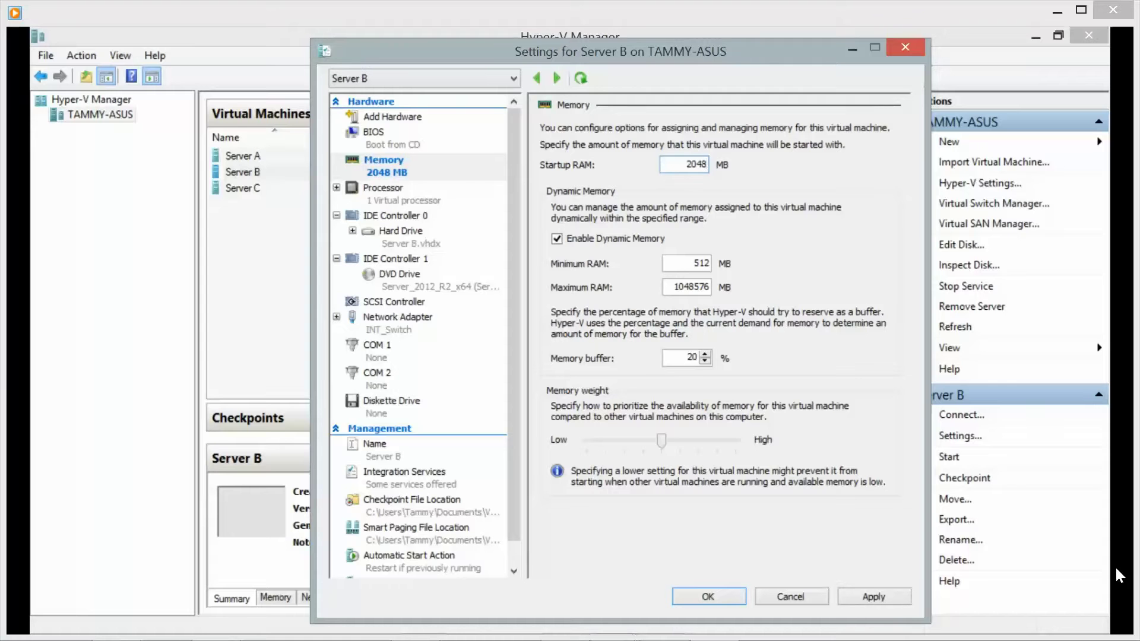
pyautogui.click(737, 598)
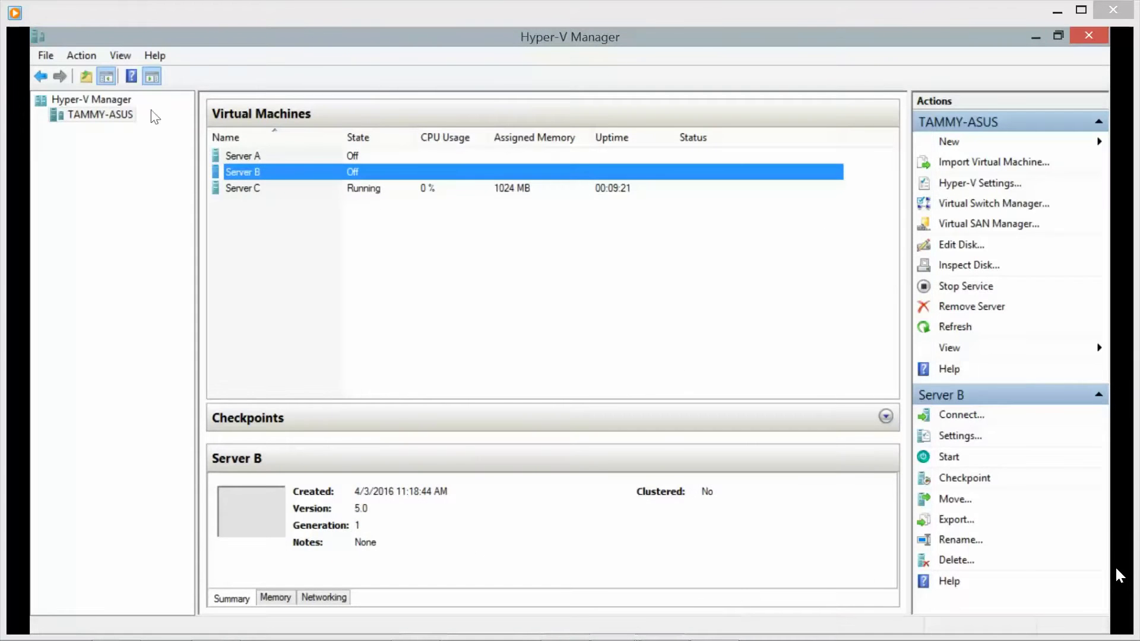
pyautogui.click(240, 189)
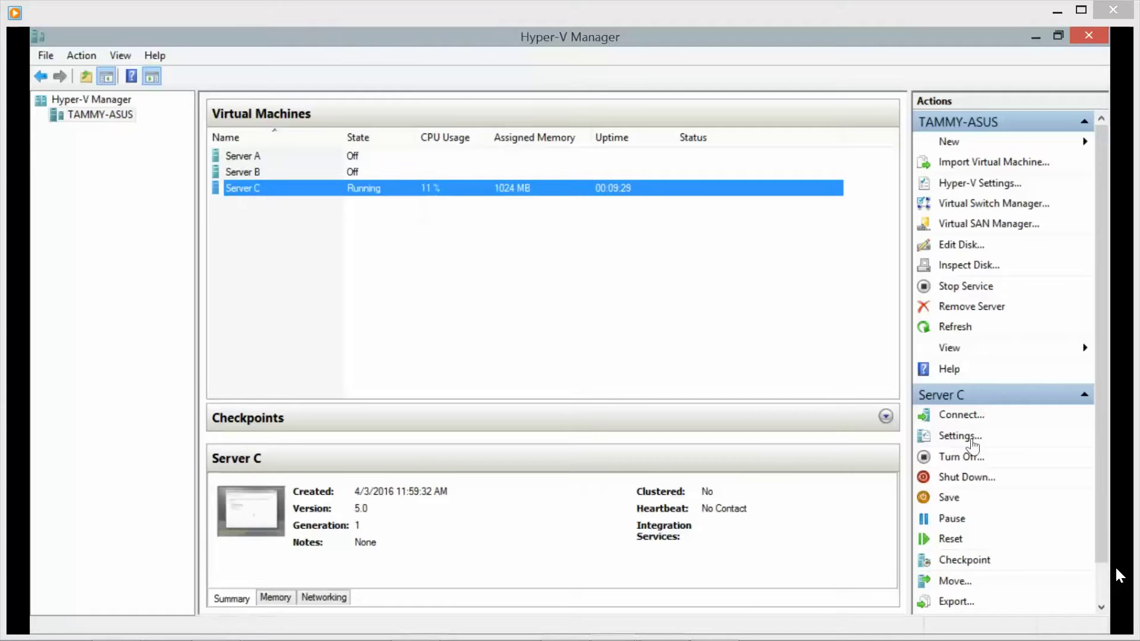
pyautogui.click(962, 436)
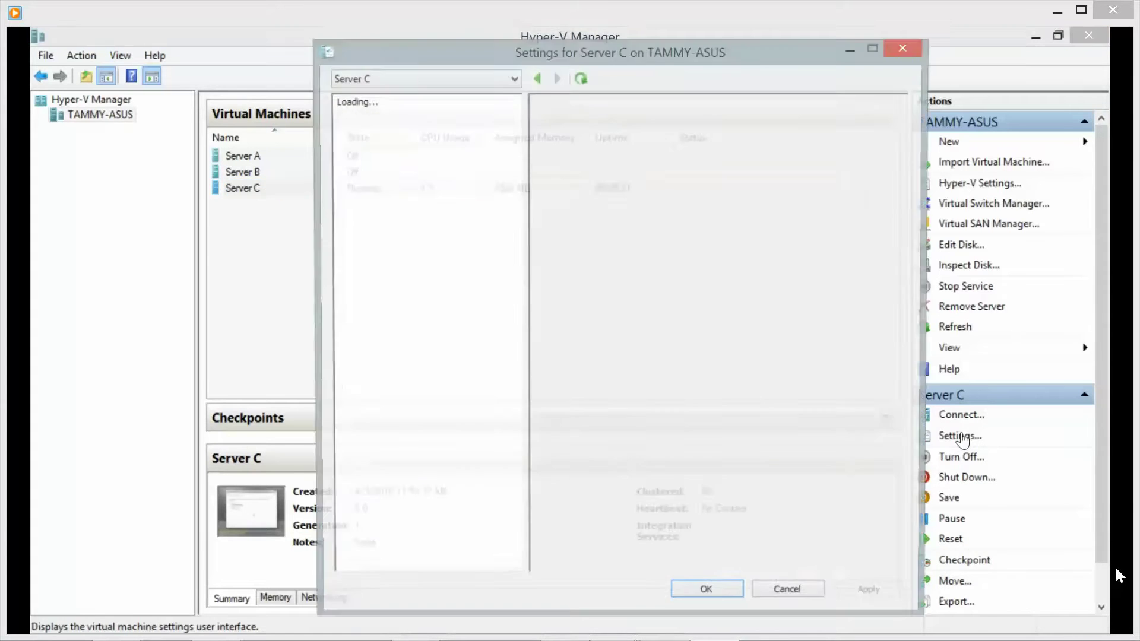
pyautogui.click(386, 166)
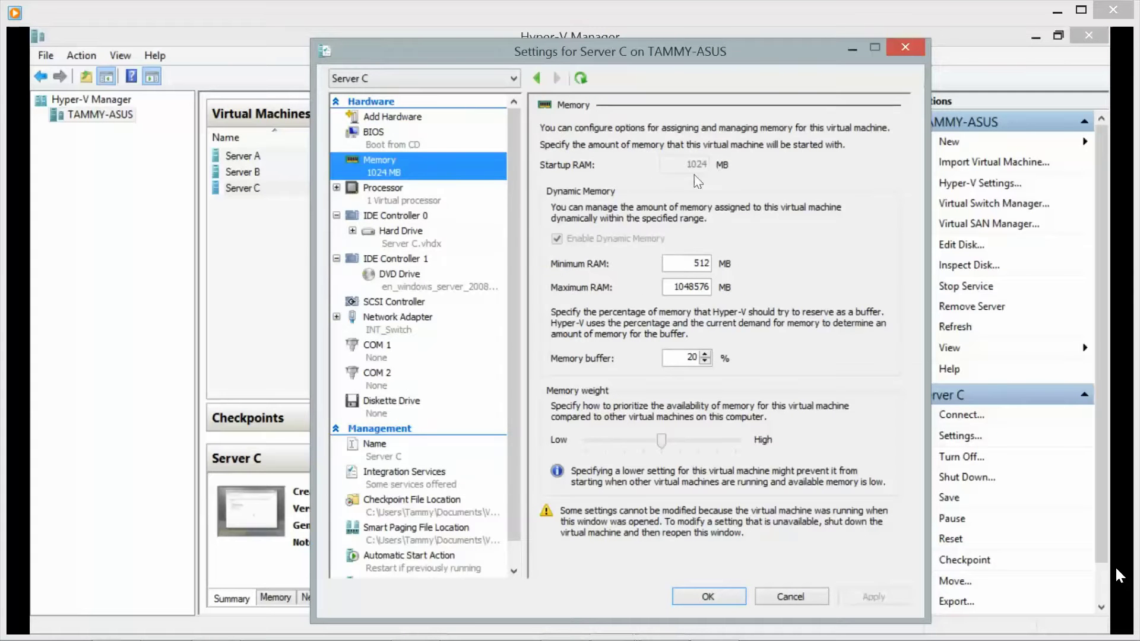
pyautogui.click(730, 596)
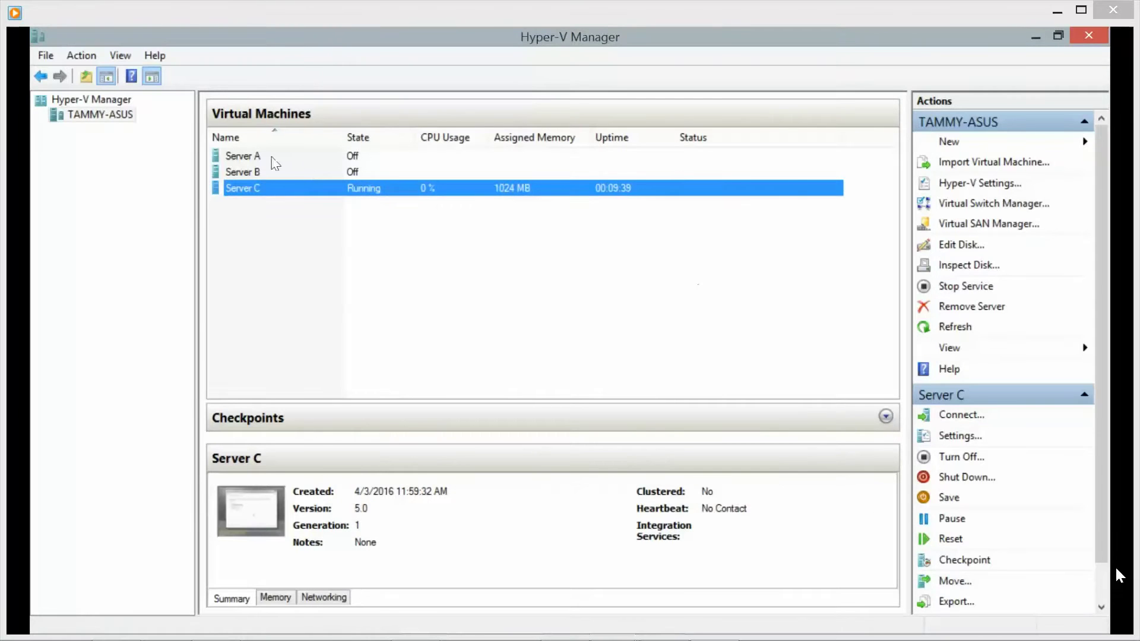
# Start Server A and open connection windows for Server A and Server B.
pyautogui.doubleClick(251, 158)
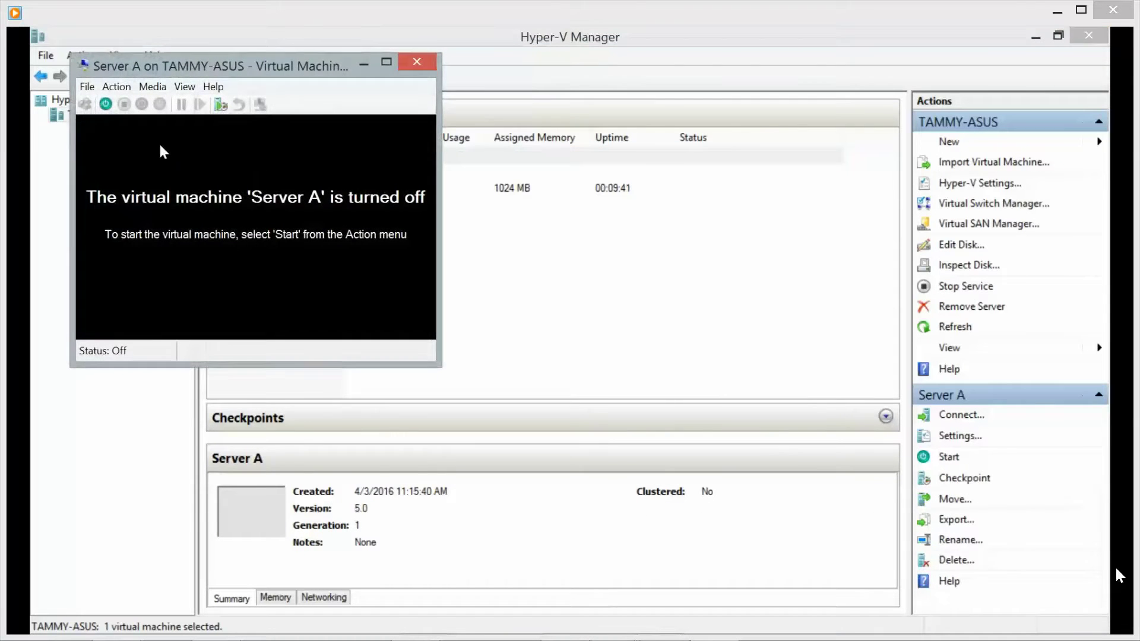
pyautogui.click(106, 104)
pyautogui.click(454, 28)
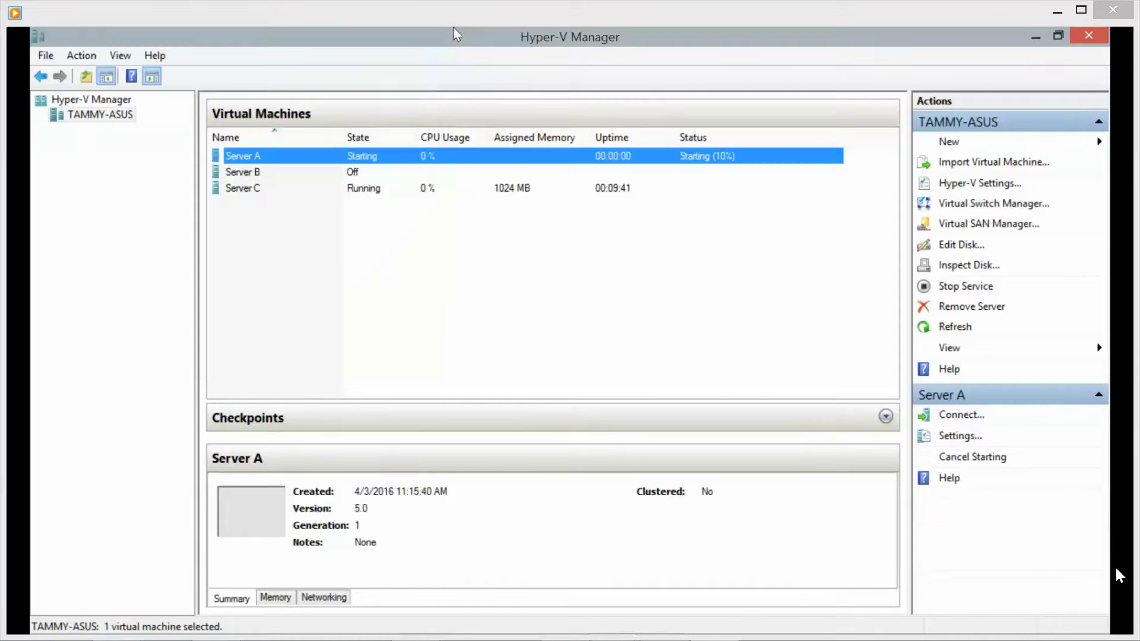
pyautogui.doubleClick(259, 173)
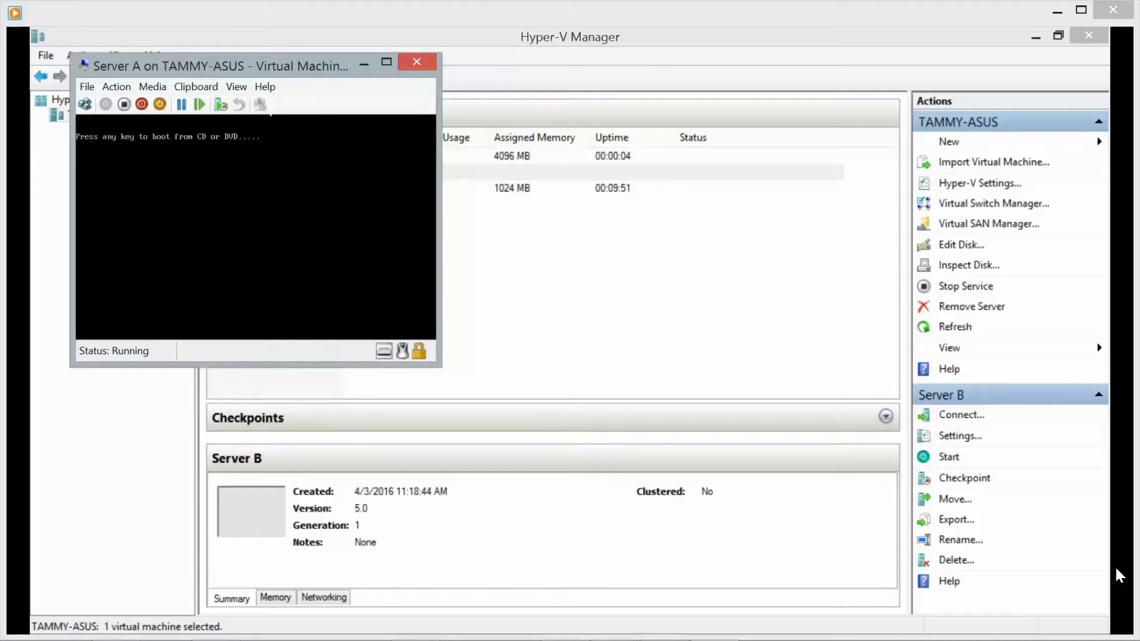
# Eject the installation disc image from Server A's DVD drive.
pyautogui.click(153, 88)
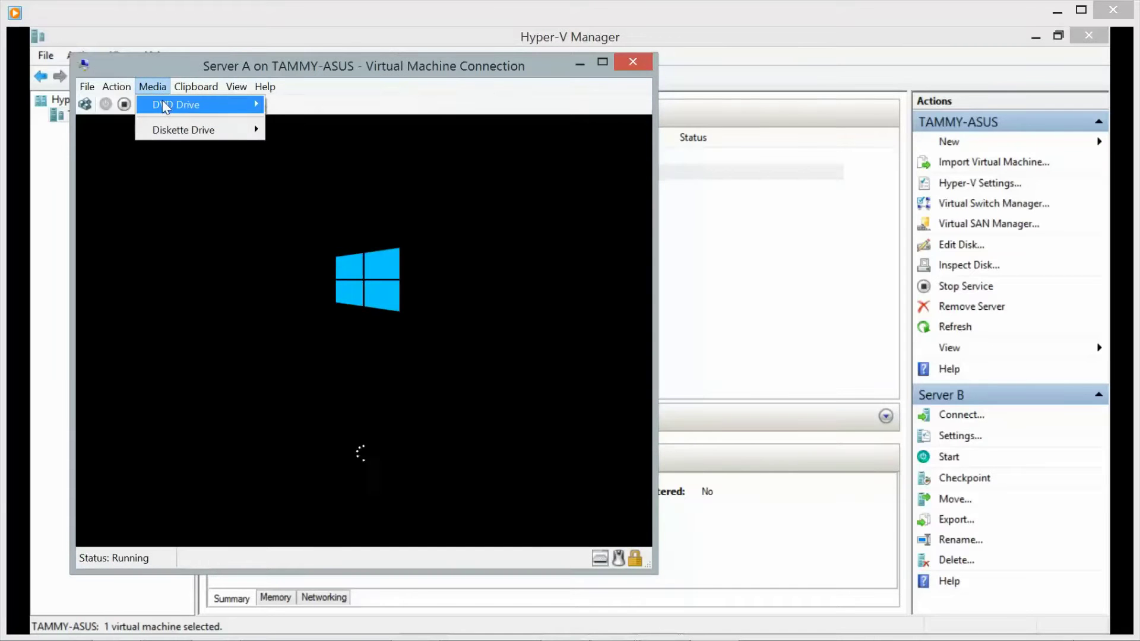
pyautogui.moveTo(196, 104)
pyautogui.click(339, 107)
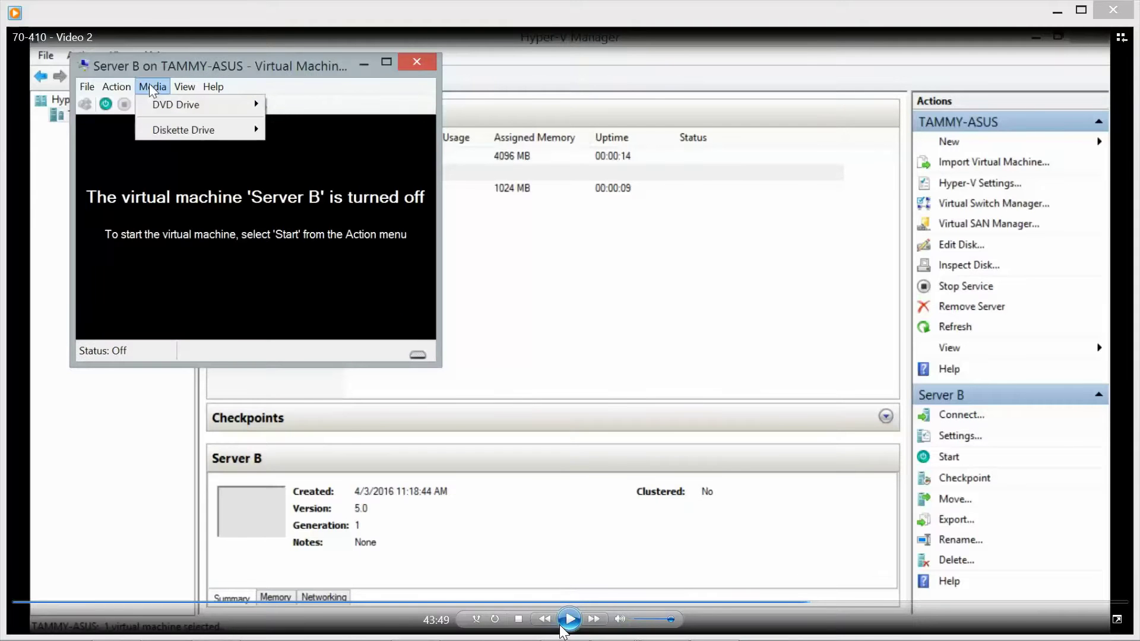
# Bring up Server C's Add Features Wizard and choose Windows PowerShell for installation.
pyautogui.click(569, 620)
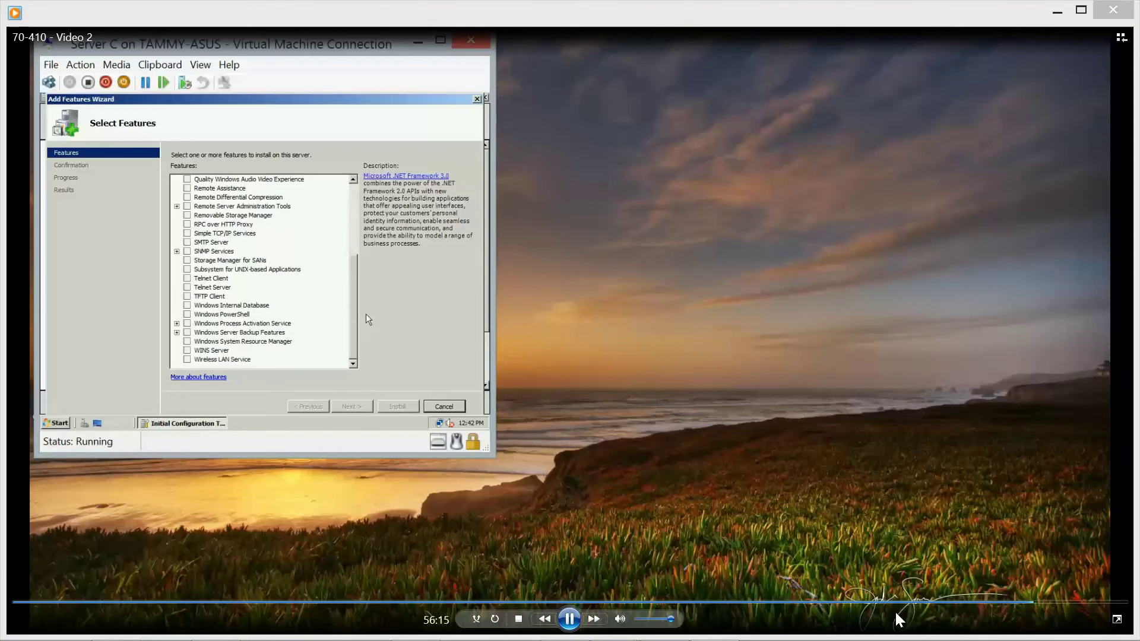
pyautogui.moveTo(900, 621)
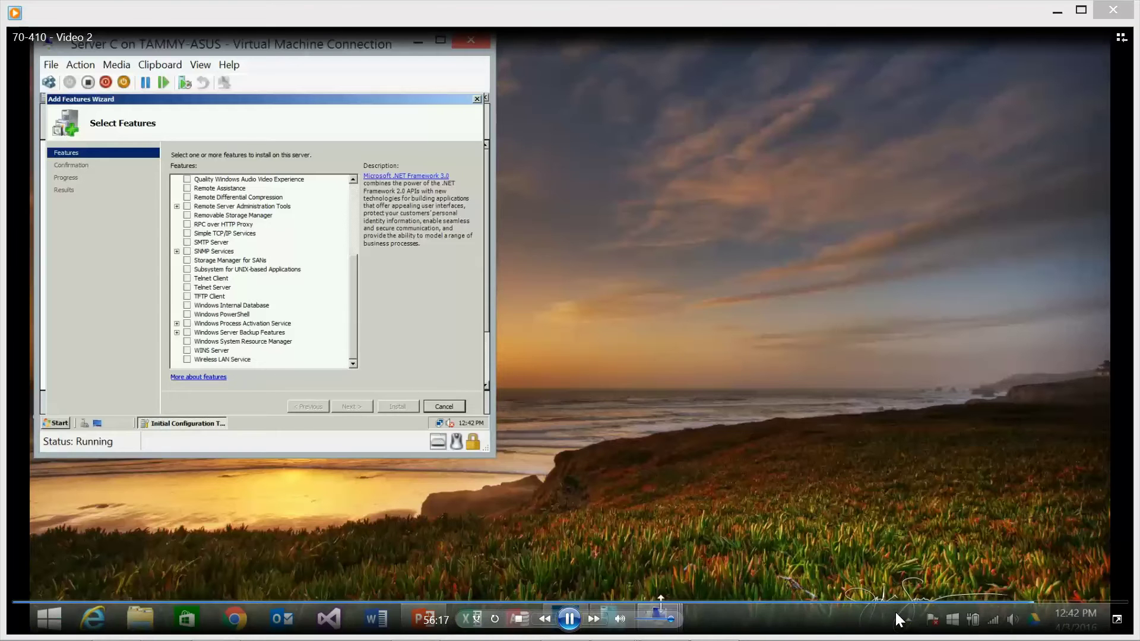